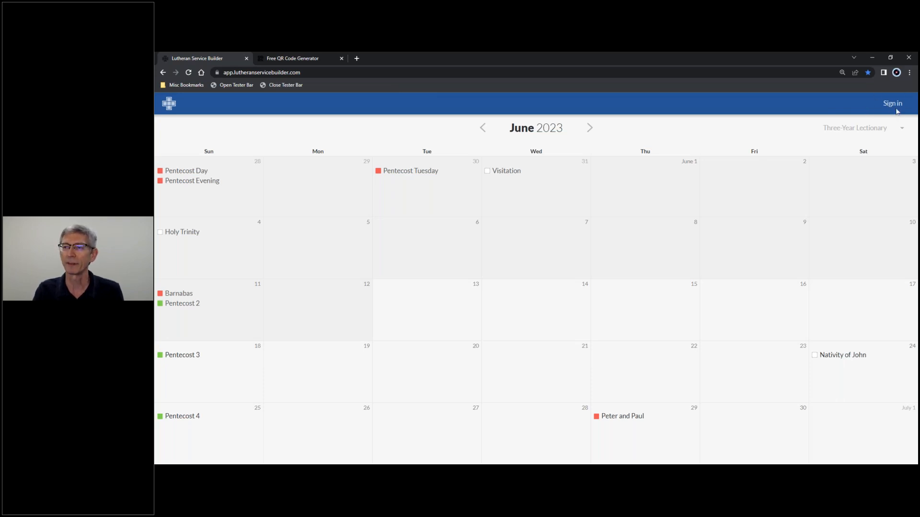
# - Sign in with the saved account credentials and open the June 18 service "3rd Sunday after Pentecost" from the calendar
pyautogui.click(894, 104)
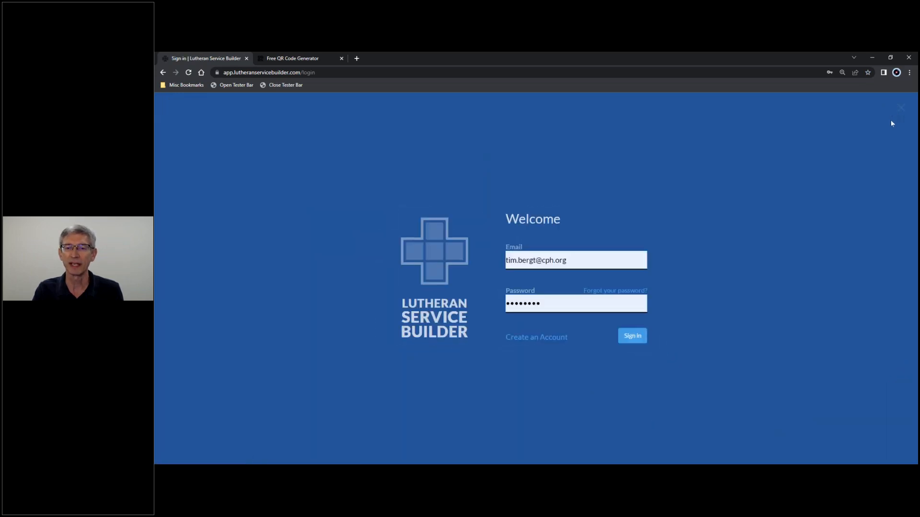
pyautogui.click(633, 337)
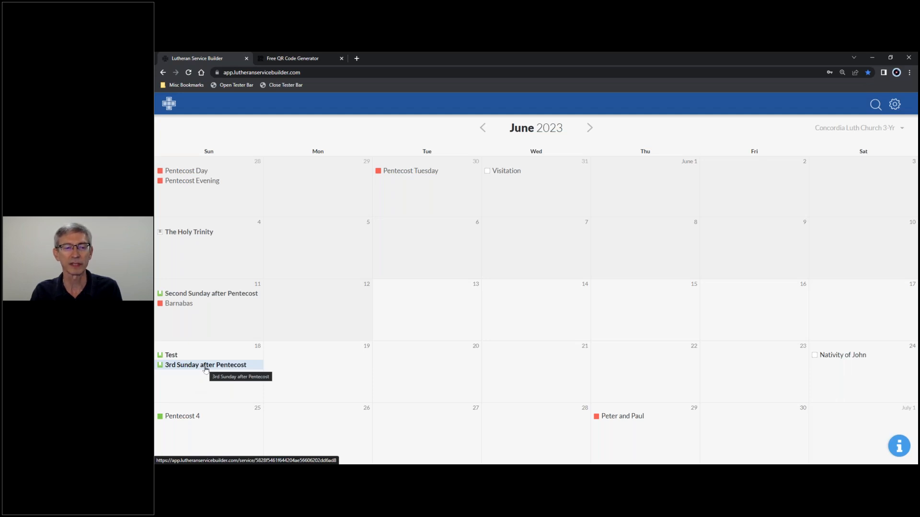
pyautogui.click(206, 366)
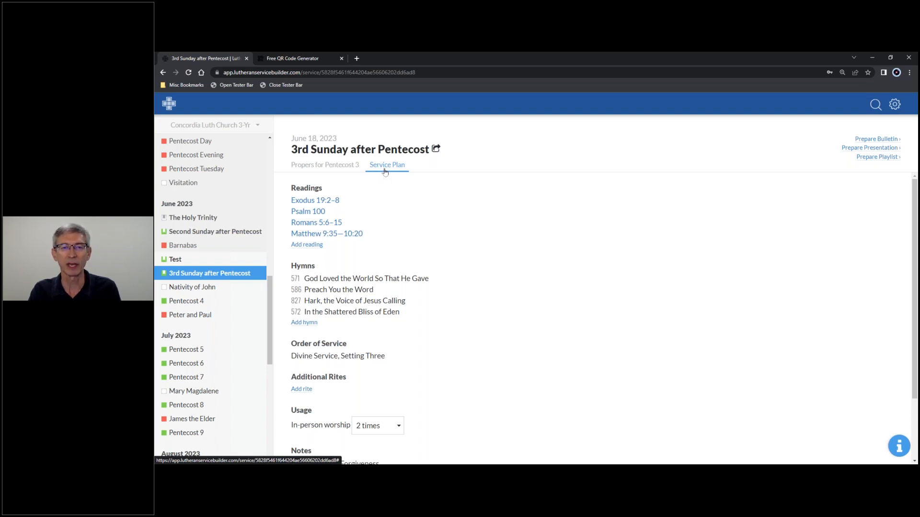
# - Review the propers for Pentecost 3 and the full service plan down to its notes
pyautogui.click(327, 167)
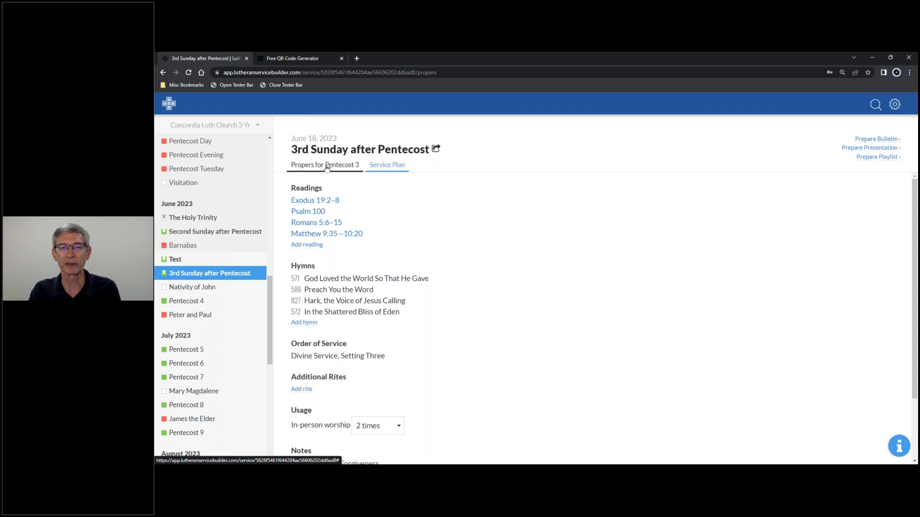
pyautogui.scroll(-1, 349, 186)
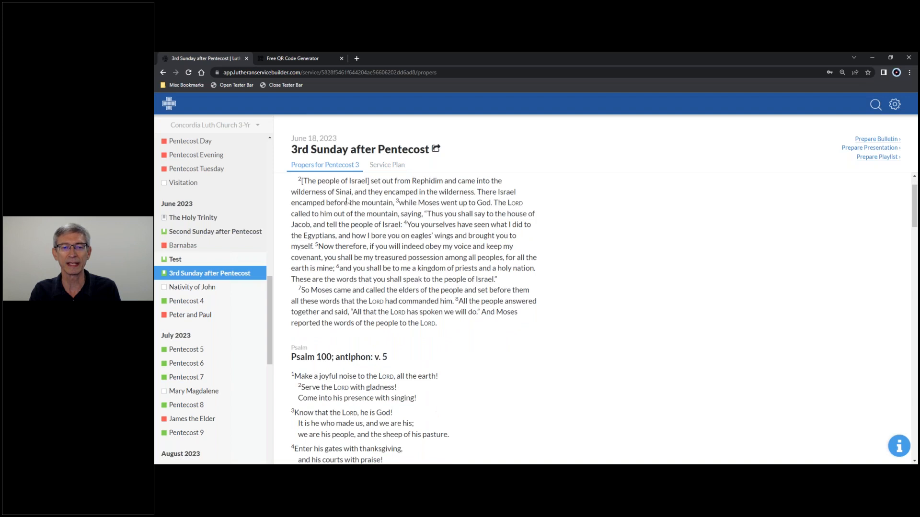
pyautogui.scroll(1, 353, 179)
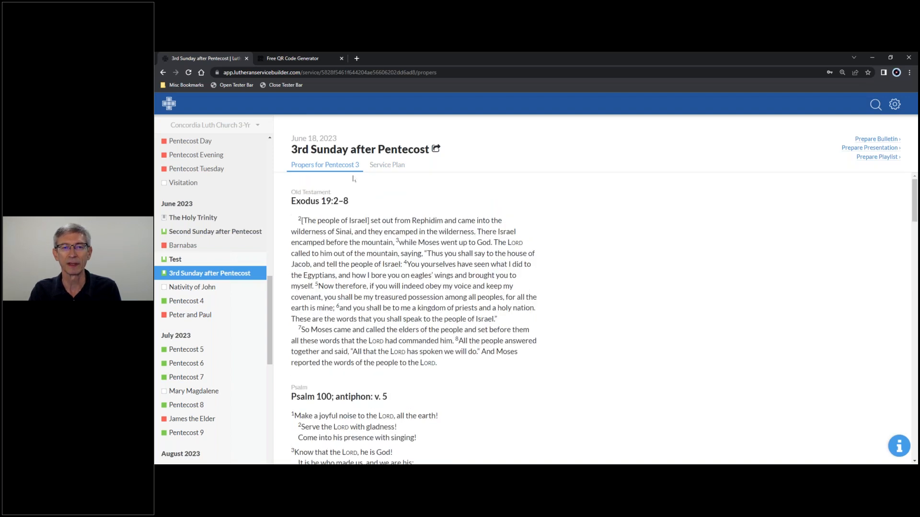
pyautogui.click(388, 167)
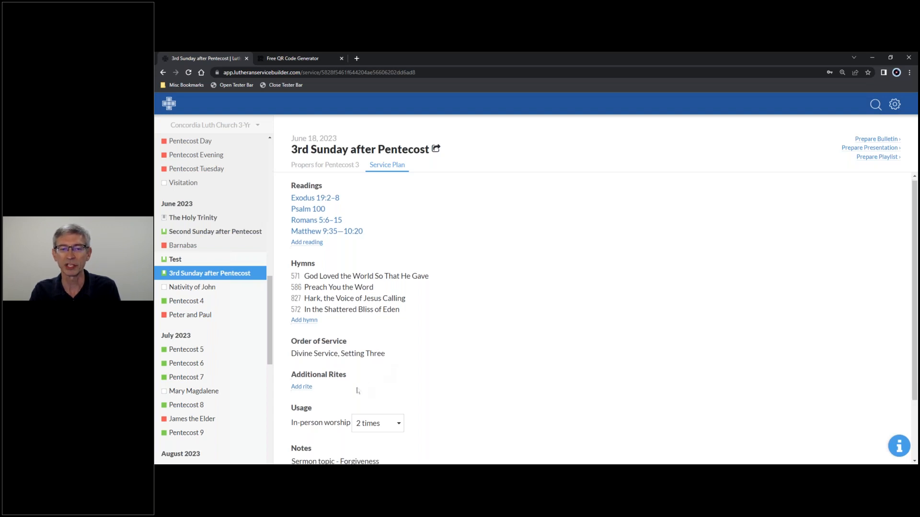
pyautogui.scroll(-1, 357, 390)
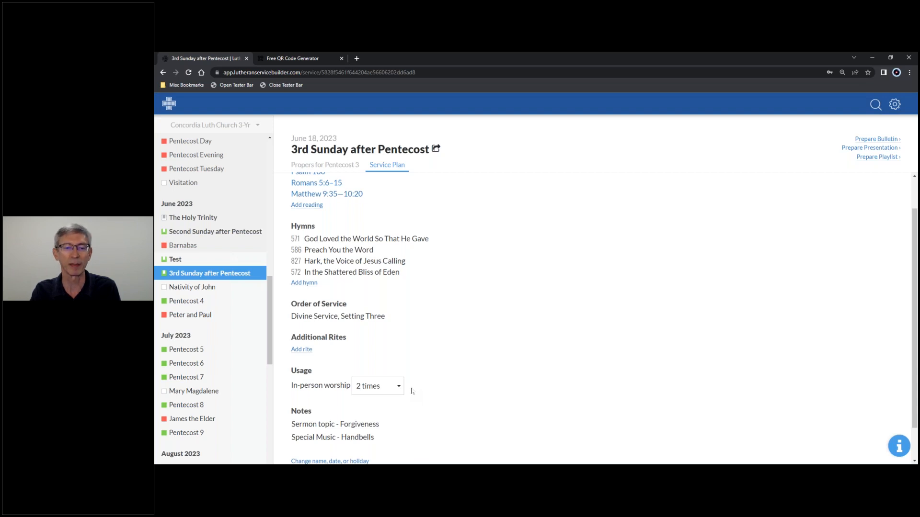
pyautogui.scroll(-1, 411, 391)
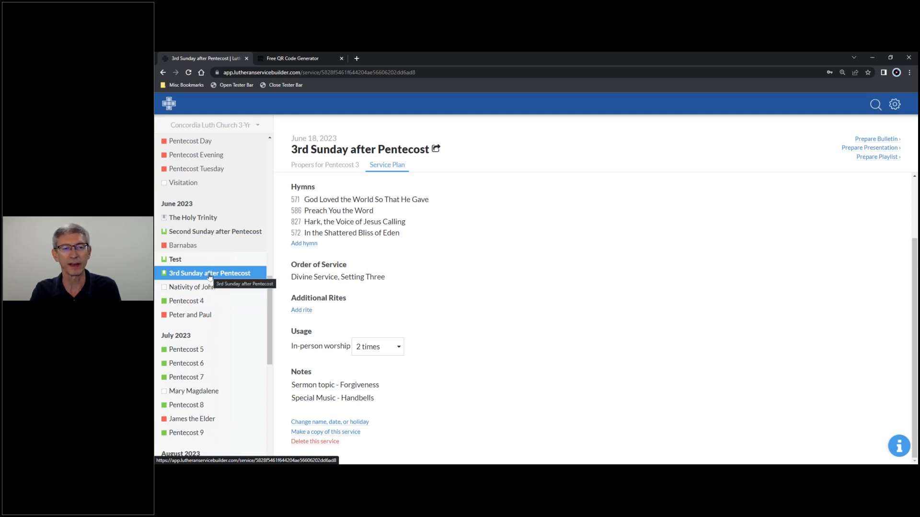
# - Rename the June 18 service "Test" as "Copy of Service" and save the change
pyautogui.click(175, 259)
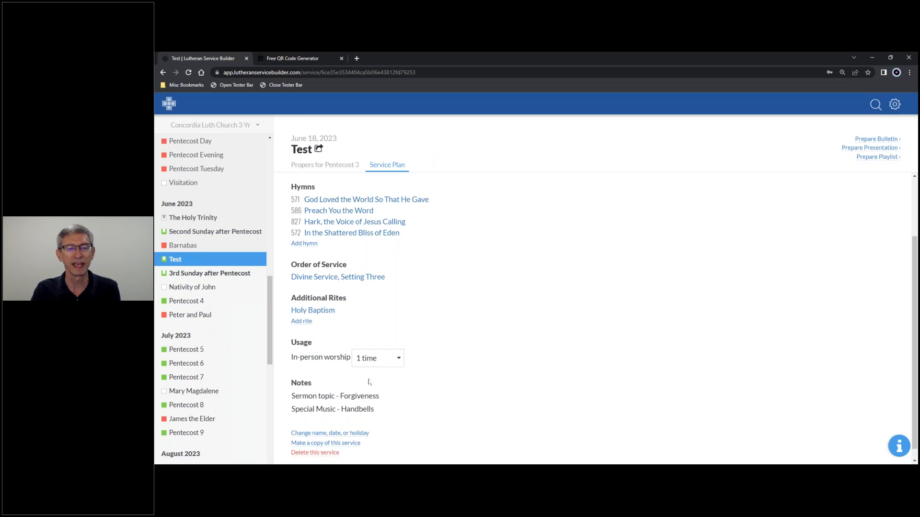
pyautogui.click(337, 434)
pyautogui.moveTo(508, 318); pyautogui.dragTo(476, 320)
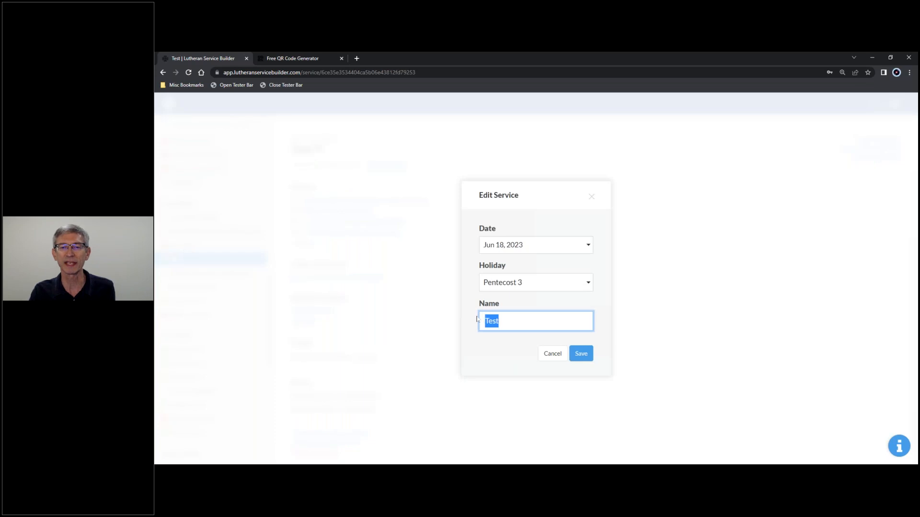
pyautogui.write('C')
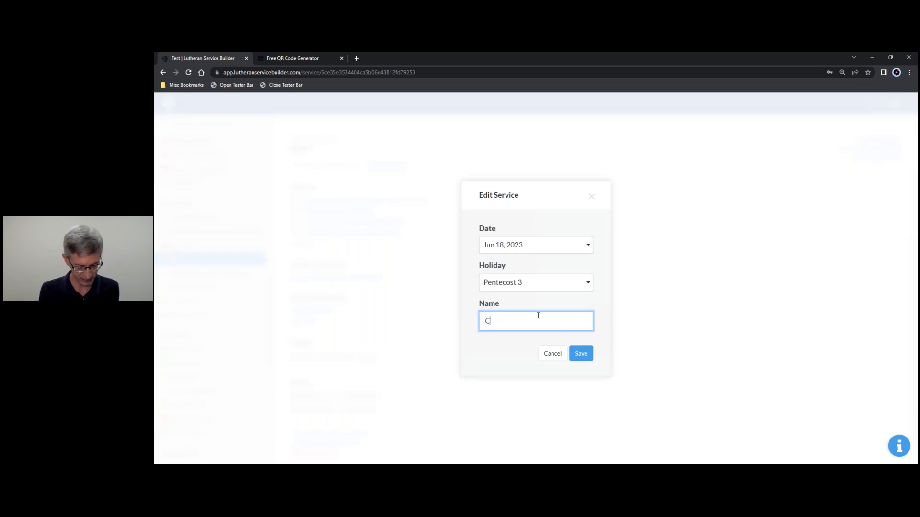
pyautogui.write('opy of Service')
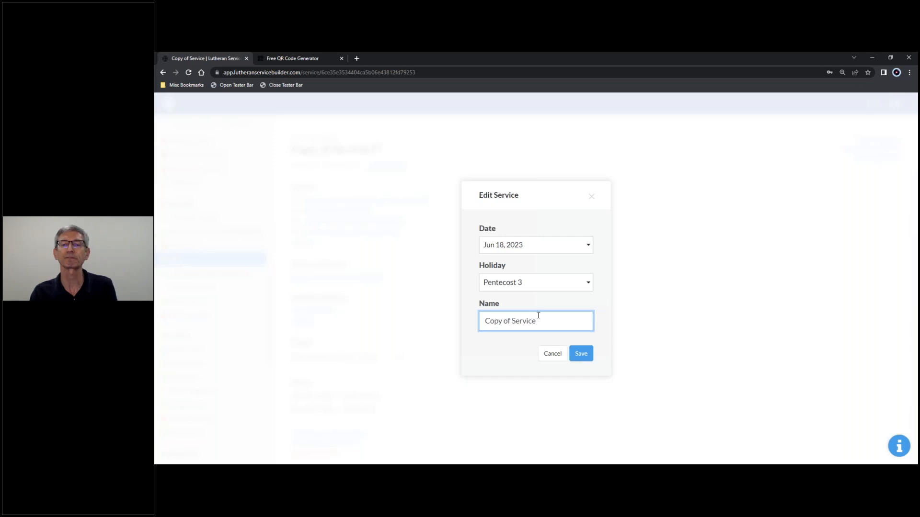
pyautogui.click(581, 353)
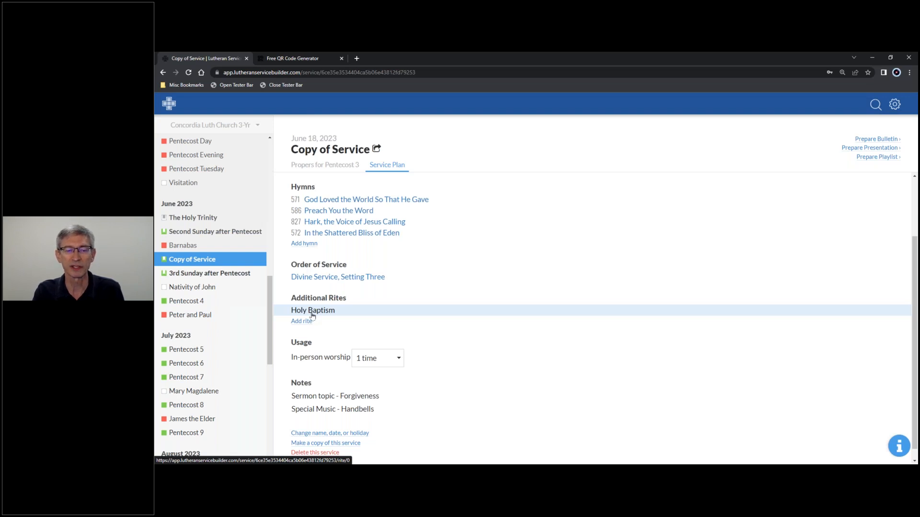
# - Open the bulletin of the 3rd Sunday after Pentecost service and read through it as far as the Holy Gospel
pyautogui.click(238, 274)
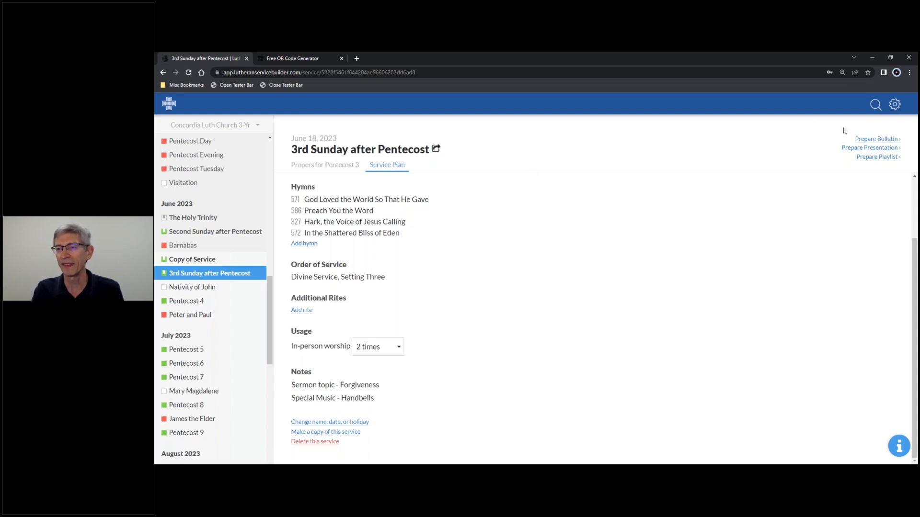
pyautogui.click(870, 139)
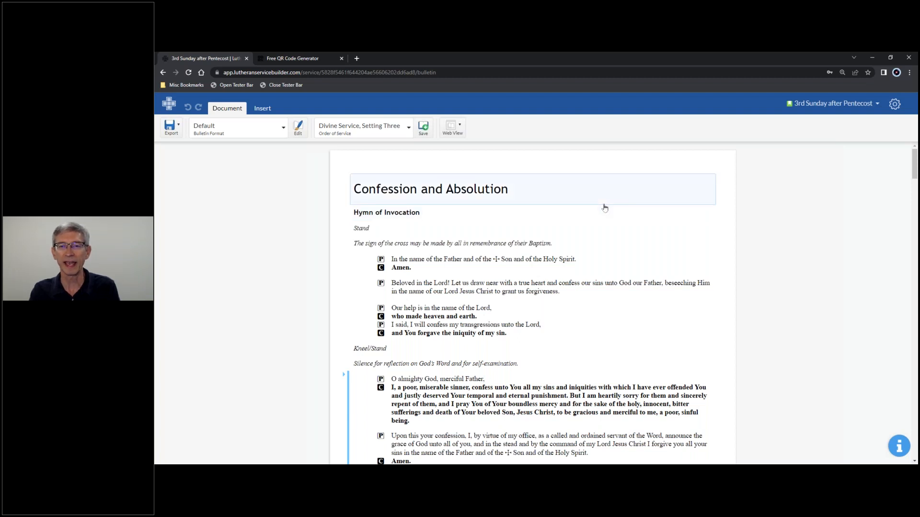
pyautogui.scroll(-4, 604, 208)
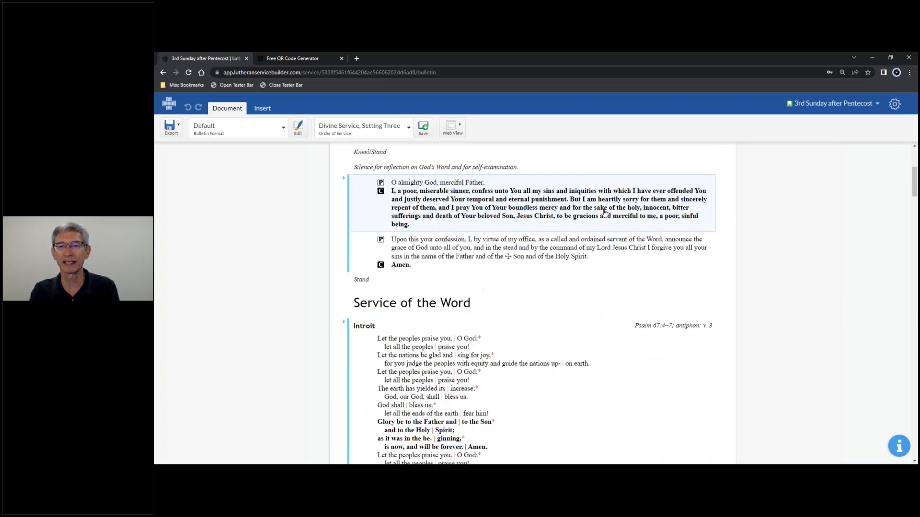
pyautogui.scroll(-10, 604, 213)
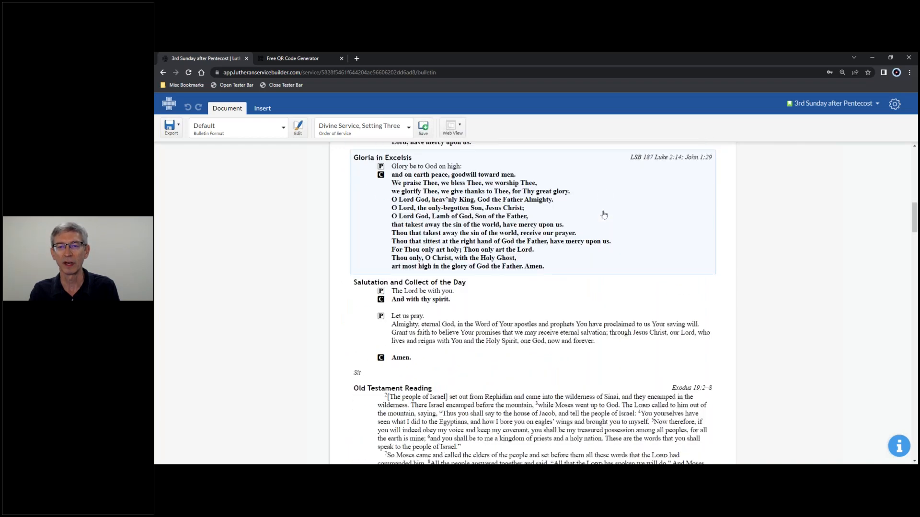
pyautogui.scroll(-5, 603, 216)
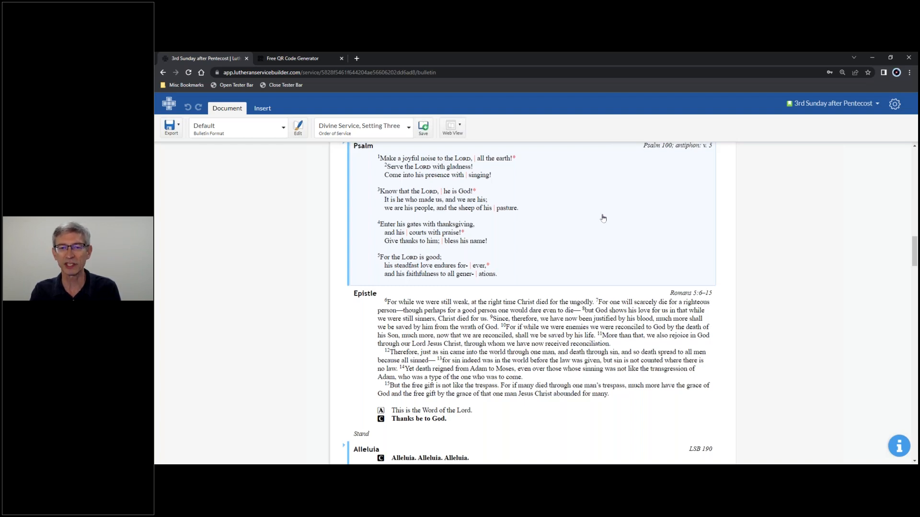
pyautogui.scroll(-4, 603, 218)
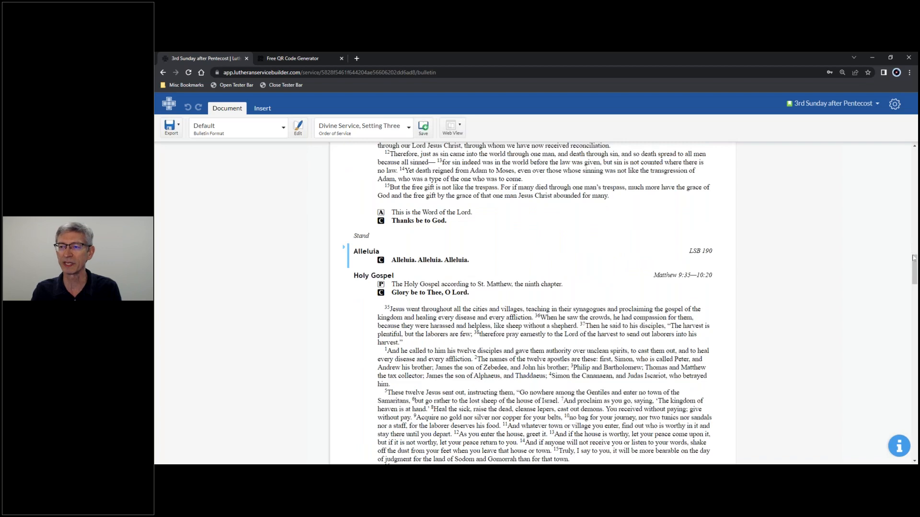
pyautogui.moveTo(915, 260); pyautogui.dragTo(914, 157)
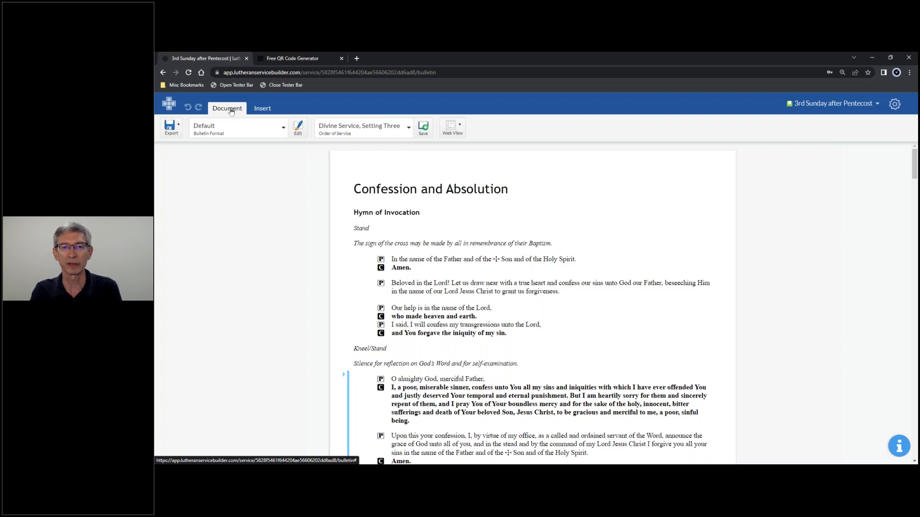
# - Look over the bulletin's insertable content types, the service's other views and the available export formats
pyautogui.click(262, 109)
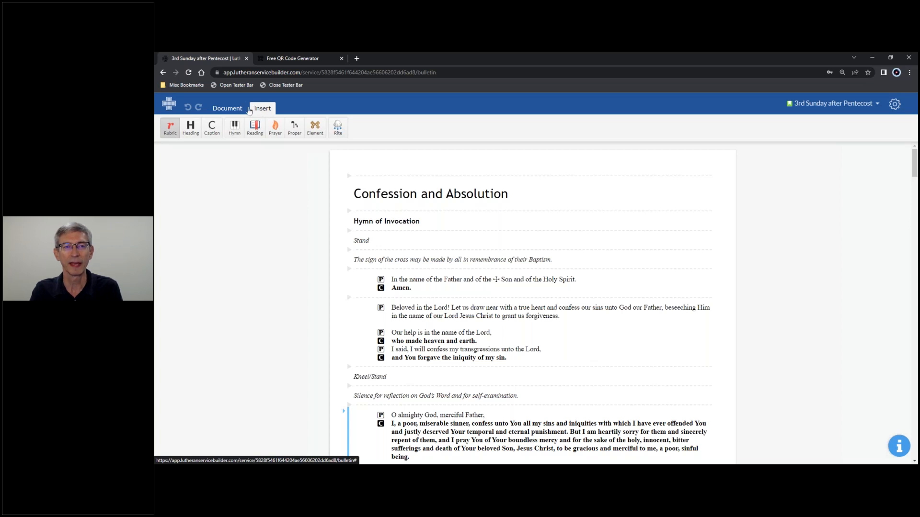
pyautogui.click(227, 109)
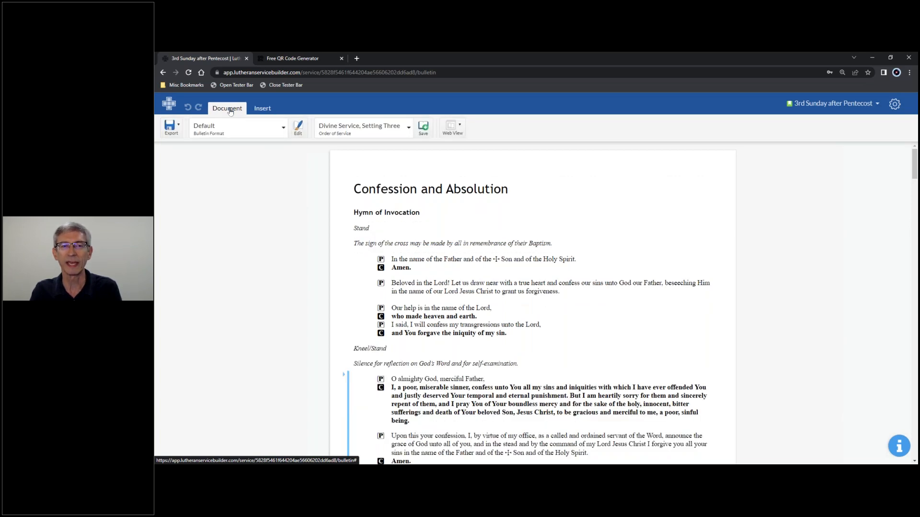
pyautogui.click(840, 106)
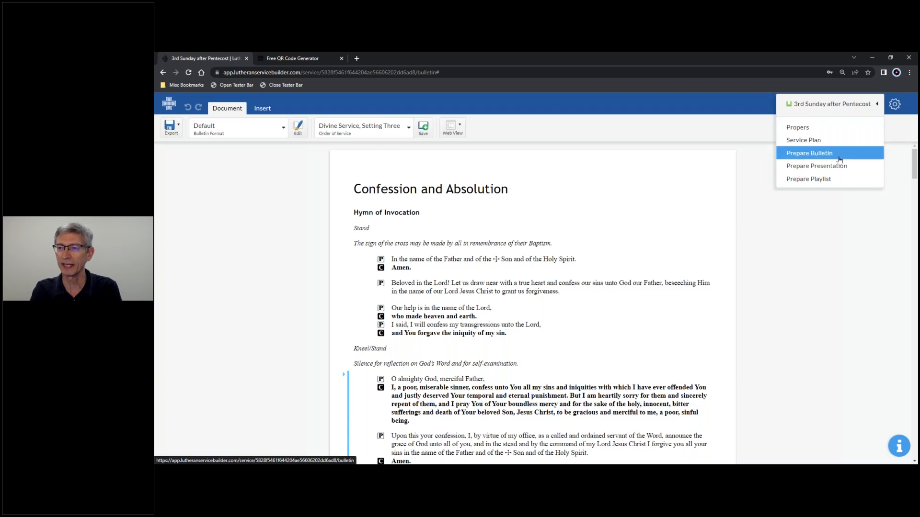
pyautogui.click(836, 105)
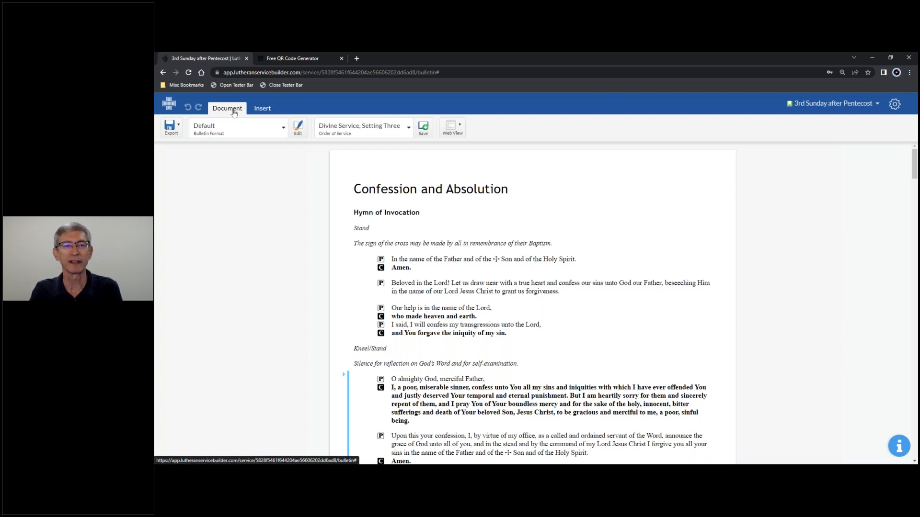
pyautogui.click(174, 131)
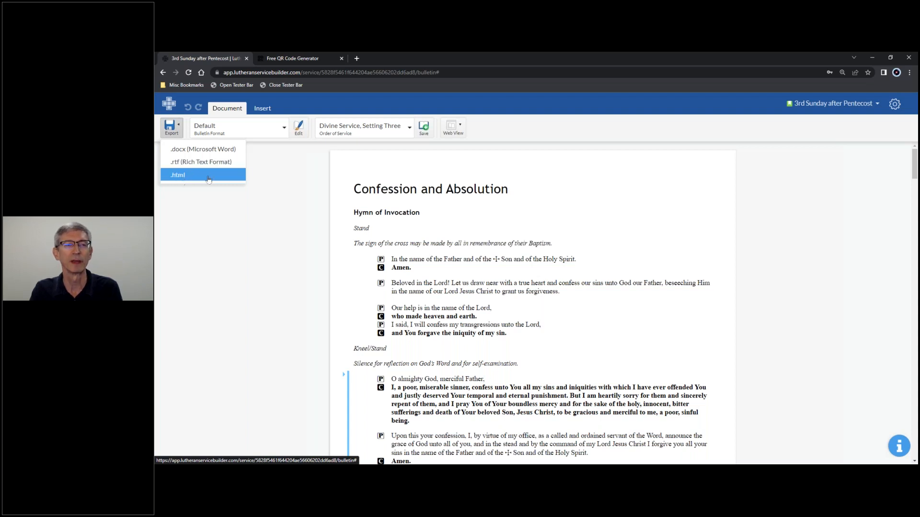
pyautogui.click(274, 149)
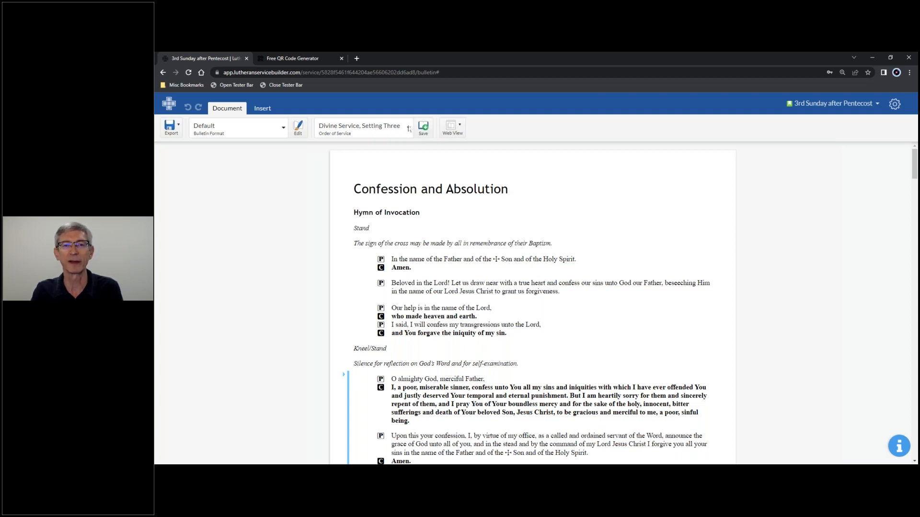
# - Browse the orders of service available for the bulletin, from Divine Service through Holy Matrimony, and return to the beginning
pyautogui.click(408, 128)
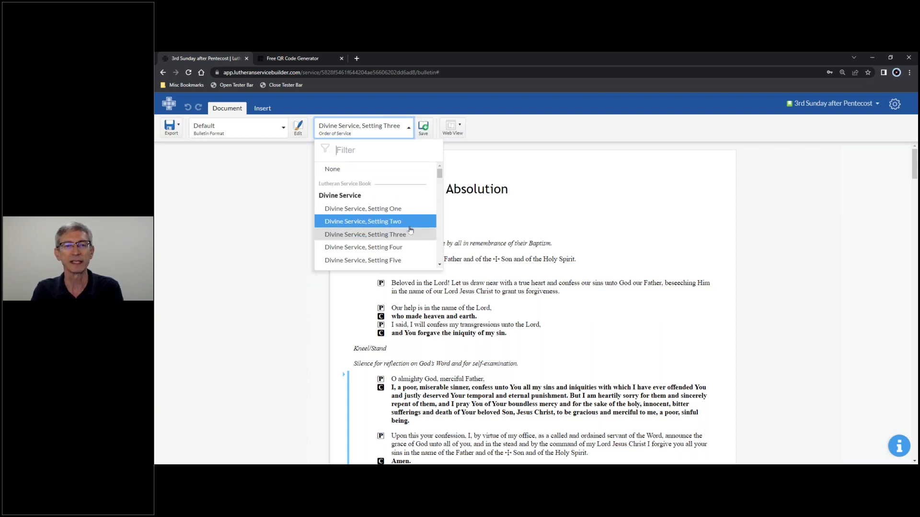
pyautogui.scroll(-3, 408, 229)
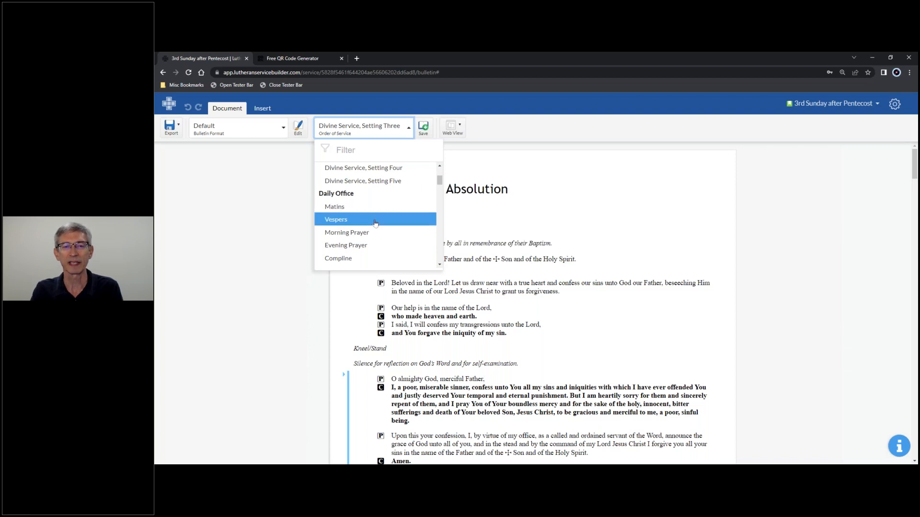
pyautogui.scroll(-1, 379, 226)
pyautogui.scroll(-1, 391, 222)
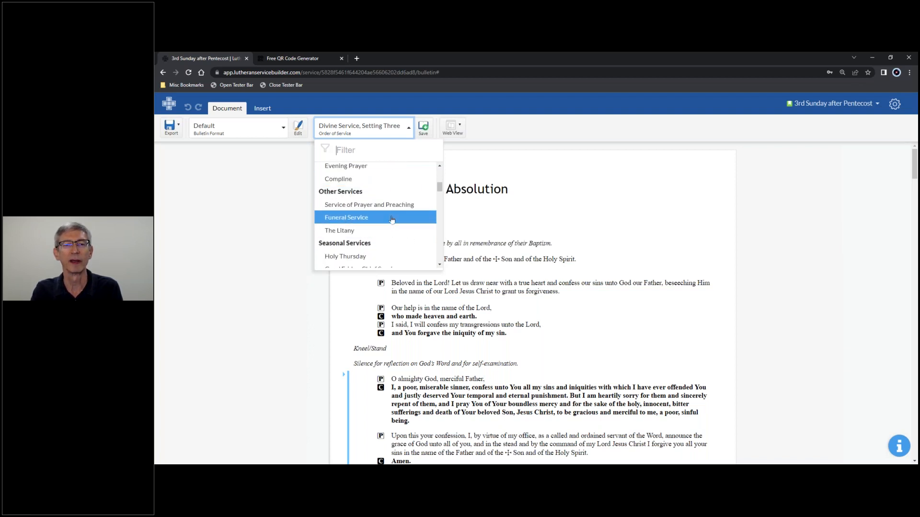
pyautogui.scroll(-1, 383, 220)
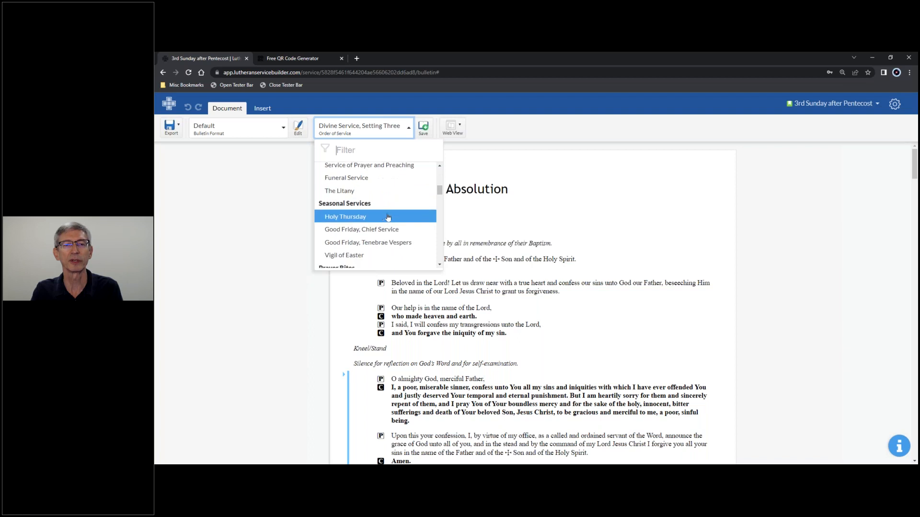
pyautogui.scroll(-1, 388, 211)
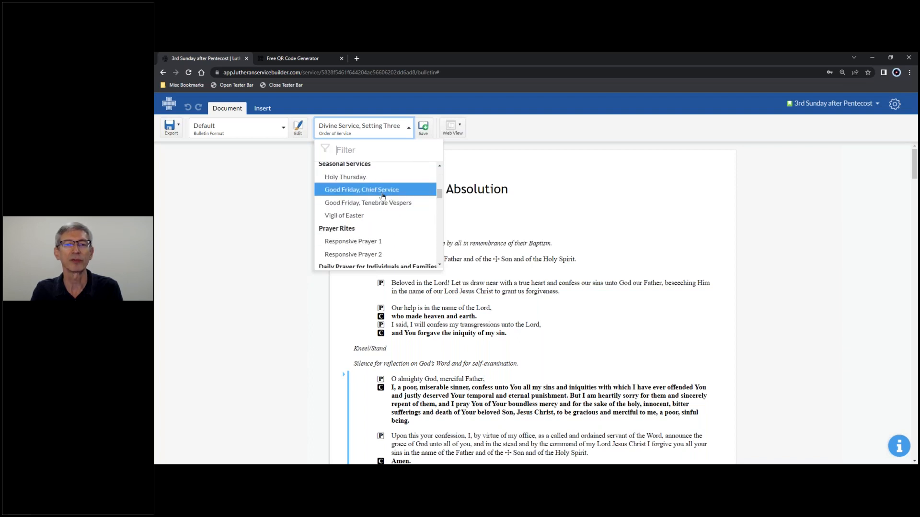
pyautogui.scroll(-2, 389, 200)
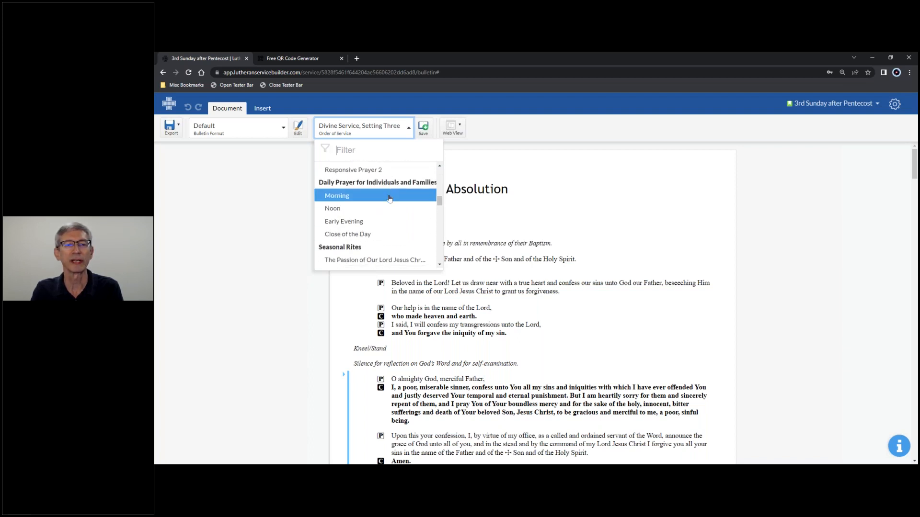
pyautogui.scroll(-1, 390, 199)
pyautogui.scroll(-2, 372, 213)
pyautogui.scroll(-2, 384, 194)
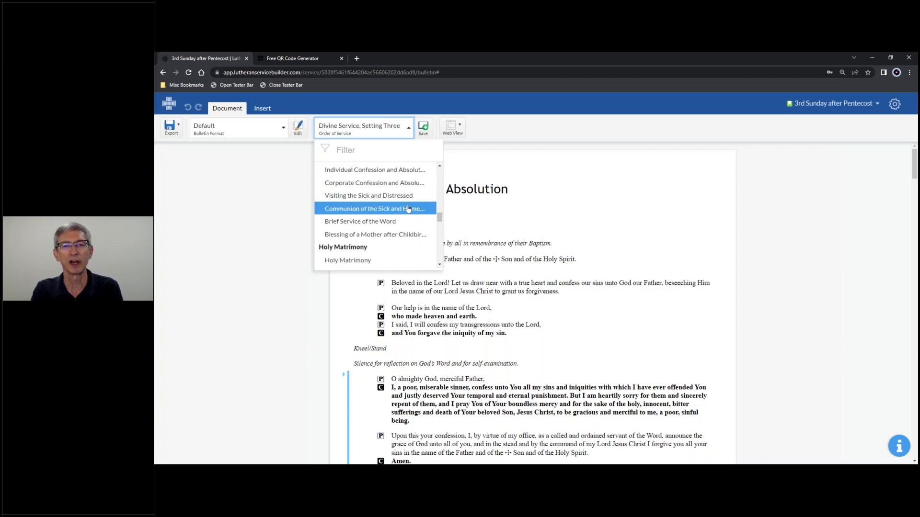
pyautogui.moveTo(439, 217); pyautogui.dragTo(442, 175)
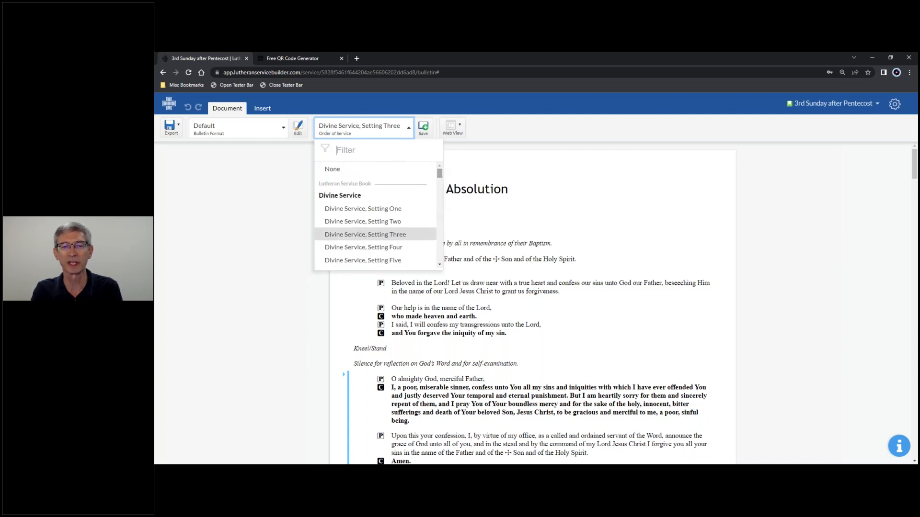
# - Change the bulletin's order of service to Divine Service, Setting One, accepting the replacement of changes, and glance through its opening
pyautogui.click(374, 211)
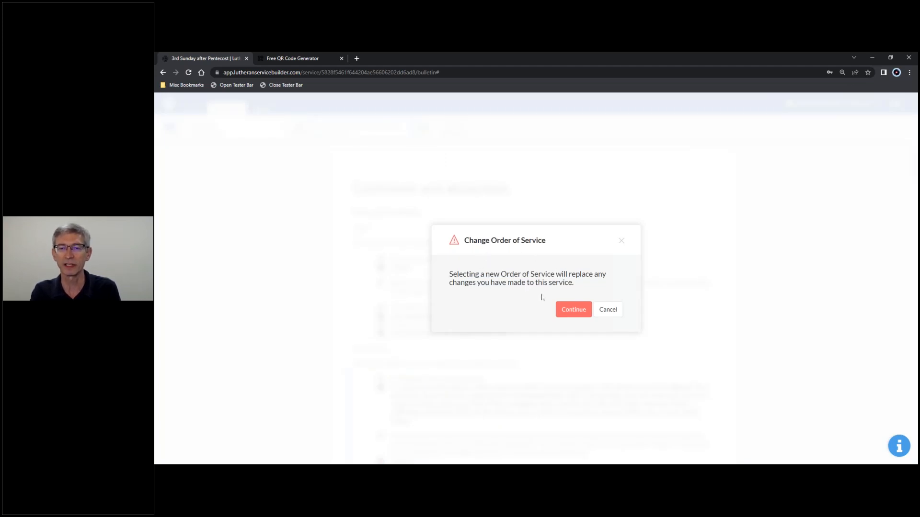
pyautogui.click(574, 311)
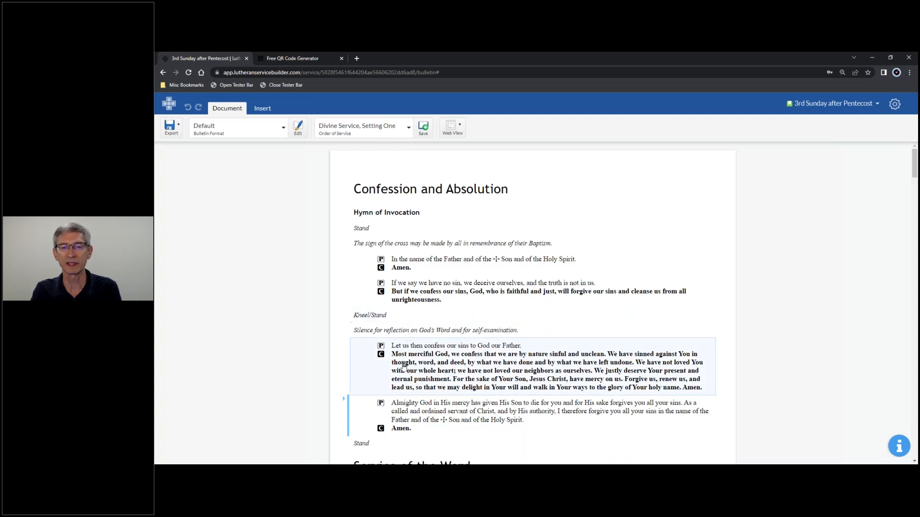
pyautogui.scroll(-5, 575, 345)
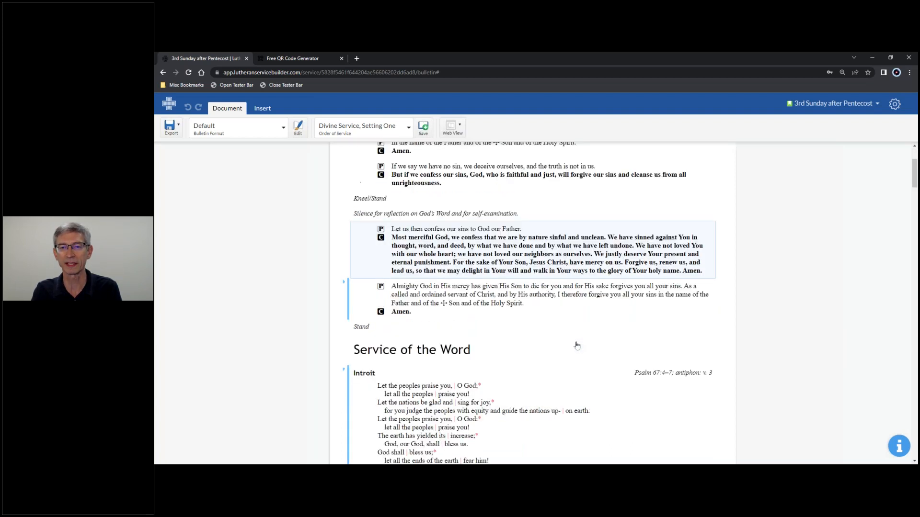
pyautogui.scroll(5, 576, 346)
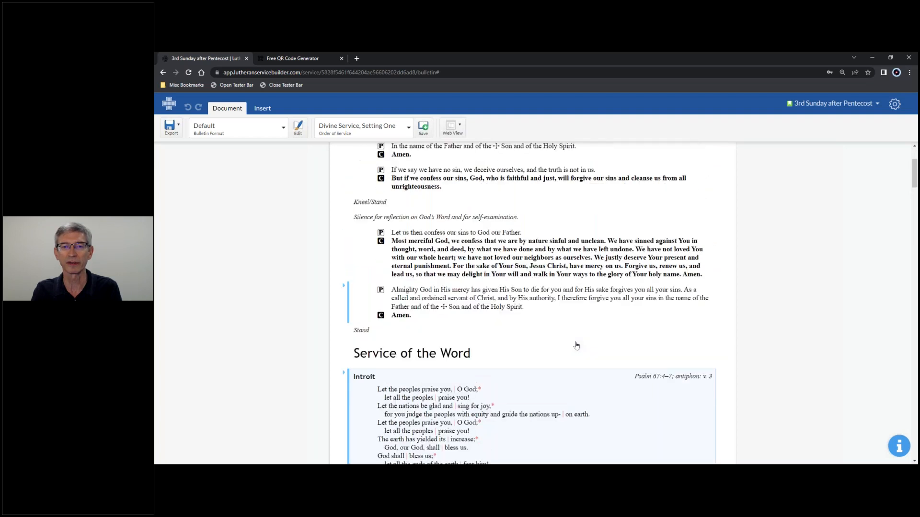
# - Switch the bulletin's order of service back to Divine Service, Setting Three, and accept the replacement of changes
pyautogui.click(406, 124)
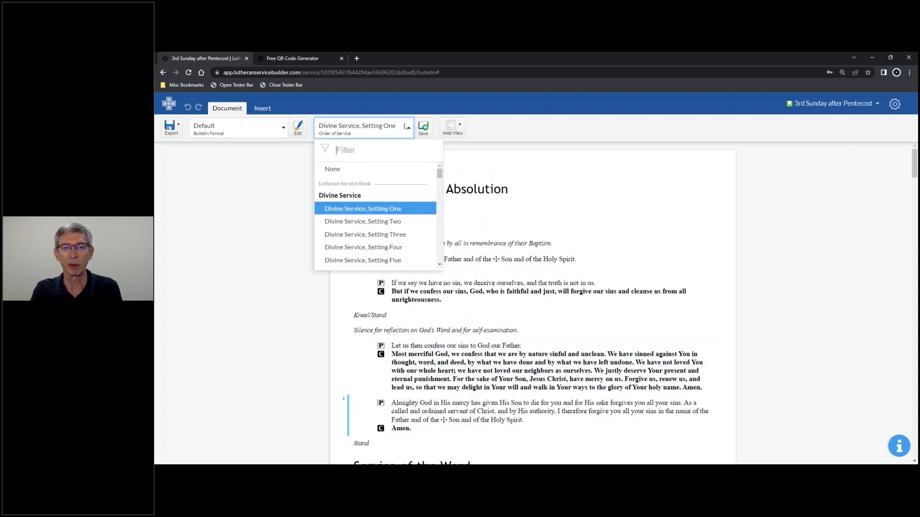
pyautogui.click(407, 235)
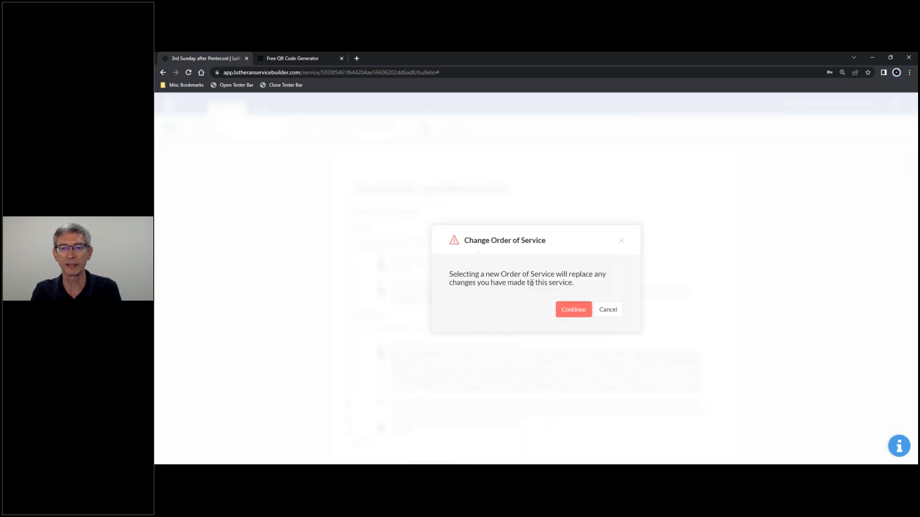
pyautogui.click(576, 309)
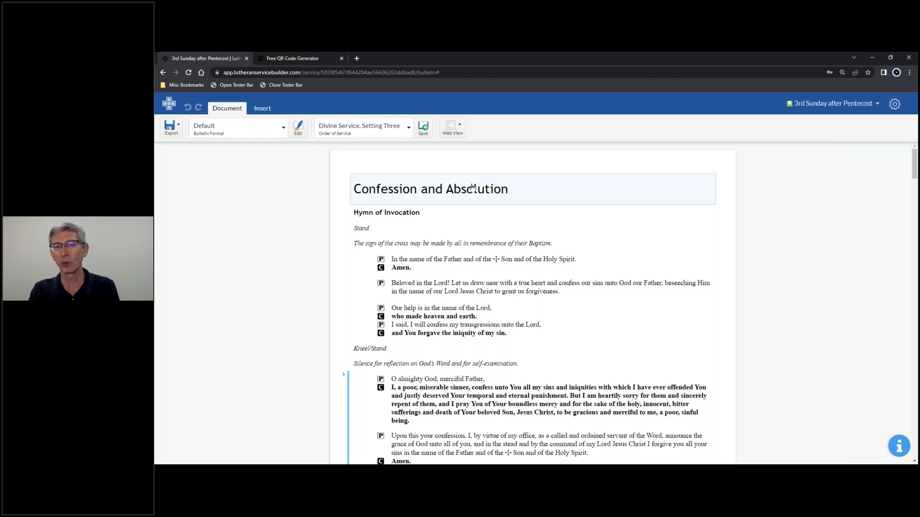
# - Append the words "add anything" to the Confession and Absolution heading
pyautogui.click(437, 186)
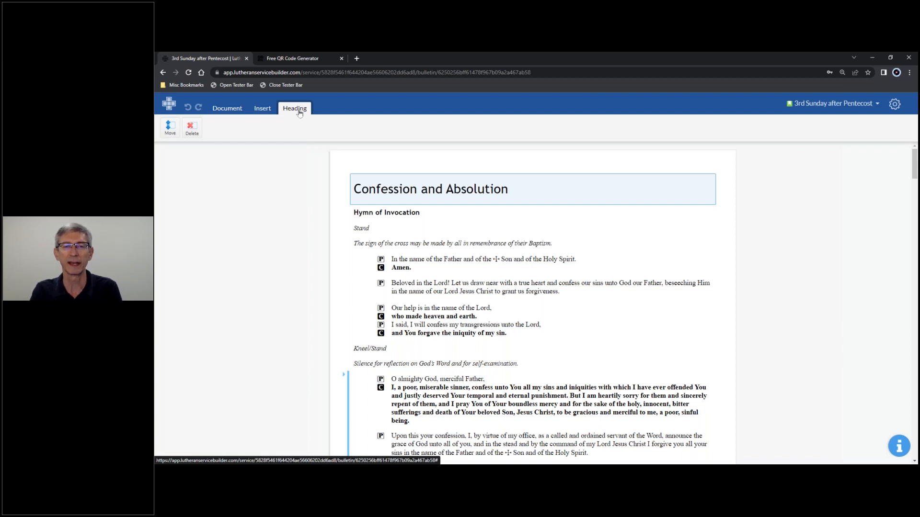
pyautogui.click(512, 191)
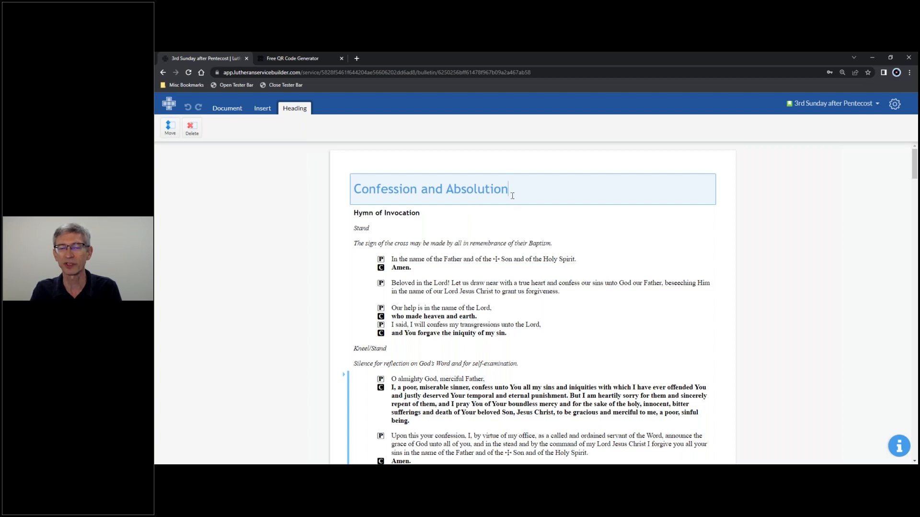
pyautogui.write('add anything')
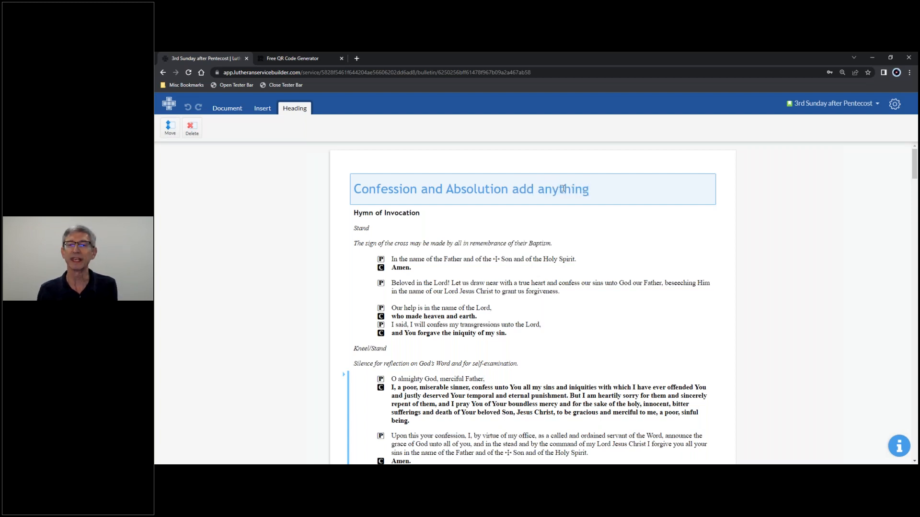
pyautogui.click(527, 157)
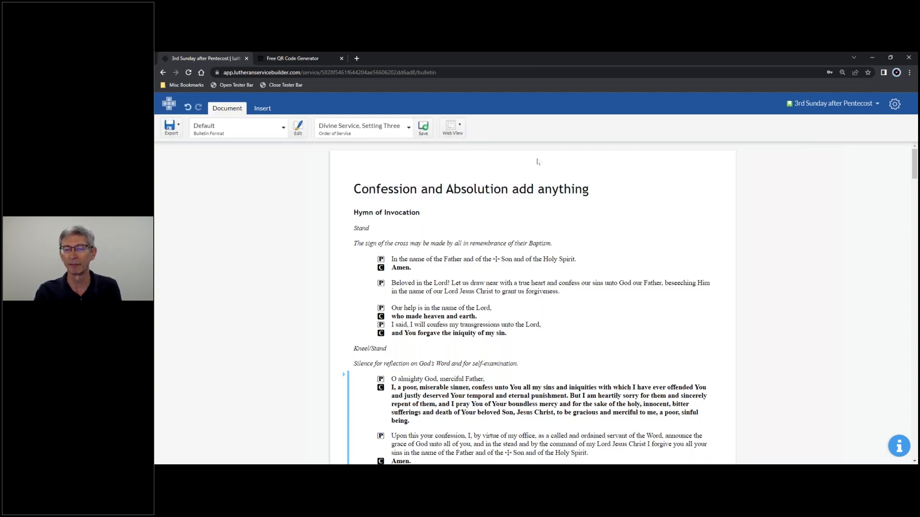
# - Remove the words "add anything" so the heading reads "Confession and Absolution"
pyautogui.click(599, 193)
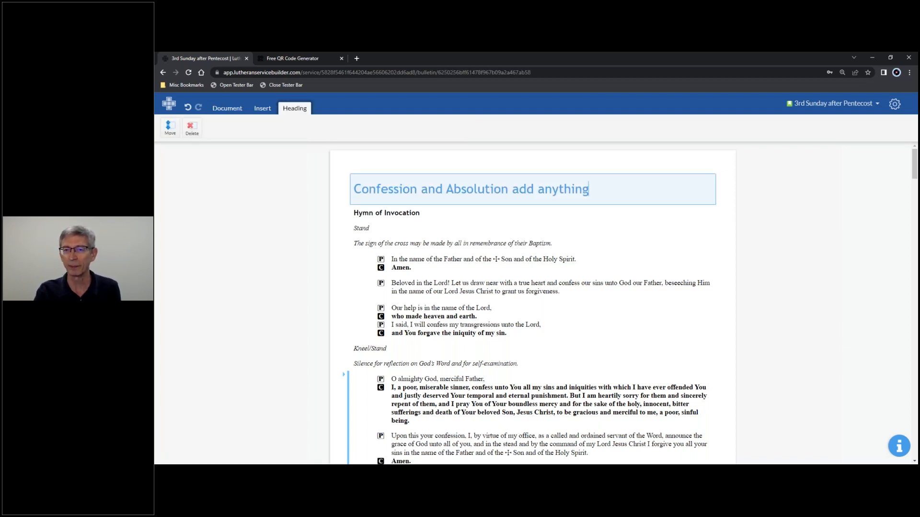
pyautogui.press('BackSpace')
pyautogui.press('BackSpace')
pyautogui.press('BackSpace')
pyautogui.press('BackSpace')
pyautogui.press('BackSpace')
pyautogui.press('BackSpace')
pyautogui.press('BackSpace')
pyautogui.press('BackSpace')
pyautogui.press('BackSpace')
pyautogui.press('BackSpace')
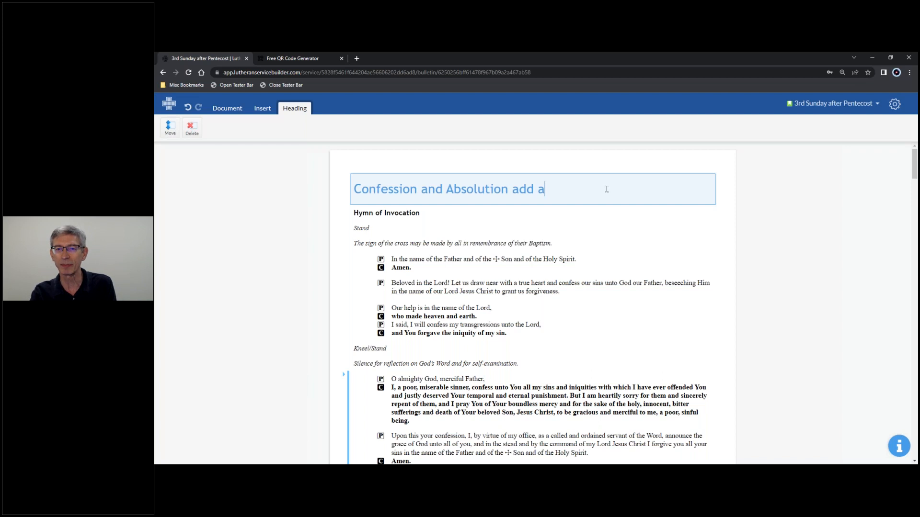
pyautogui.press('BackSpace')
pyautogui.press('BackSpace')
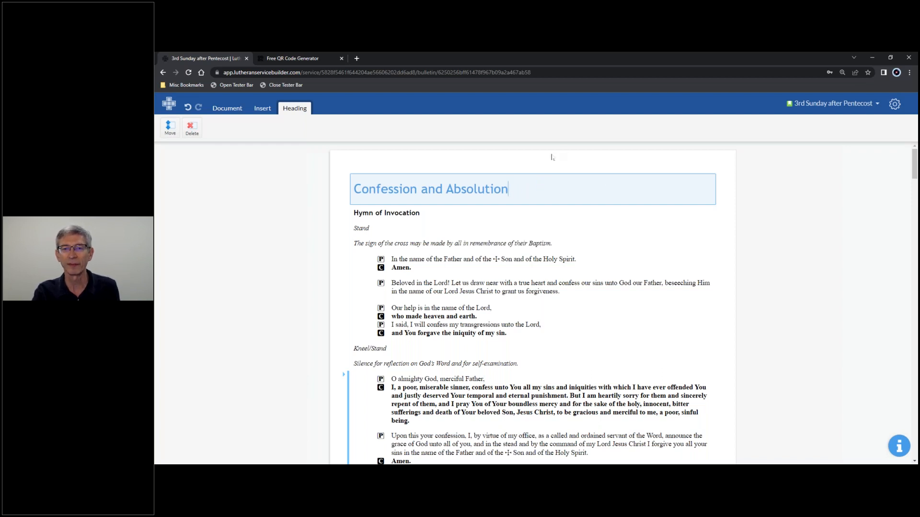
pyautogui.click(552, 157)
# - Move the Confession and Absolution heading below the Hymn of Invocation
pyautogui.click(441, 186)
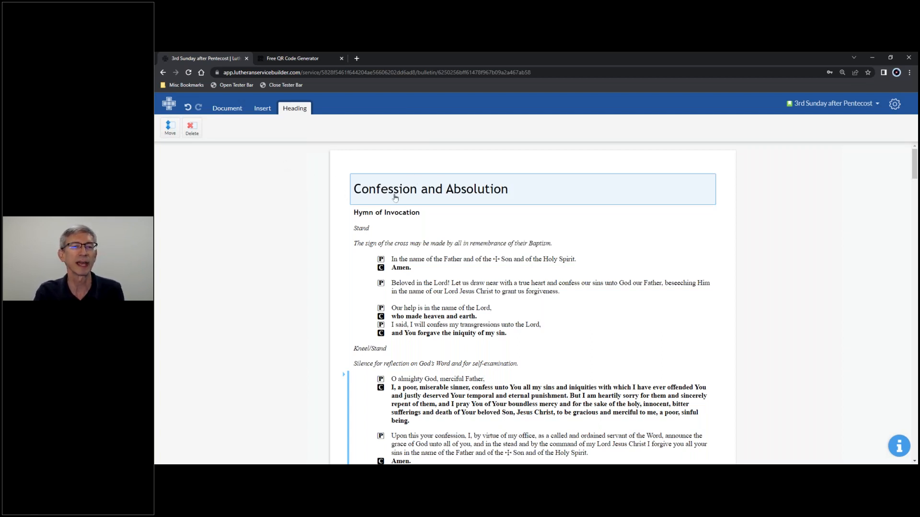
pyautogui.click(171, 127)
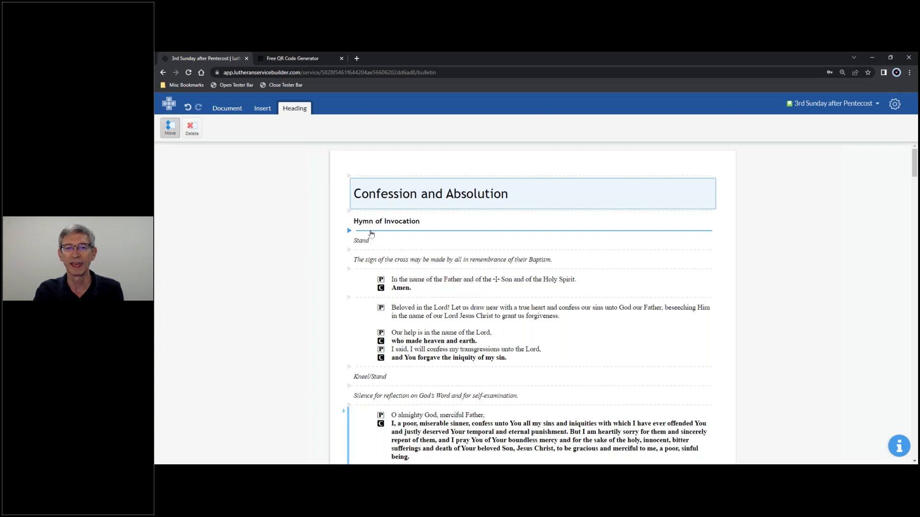
pyautogui.click(372, 234)
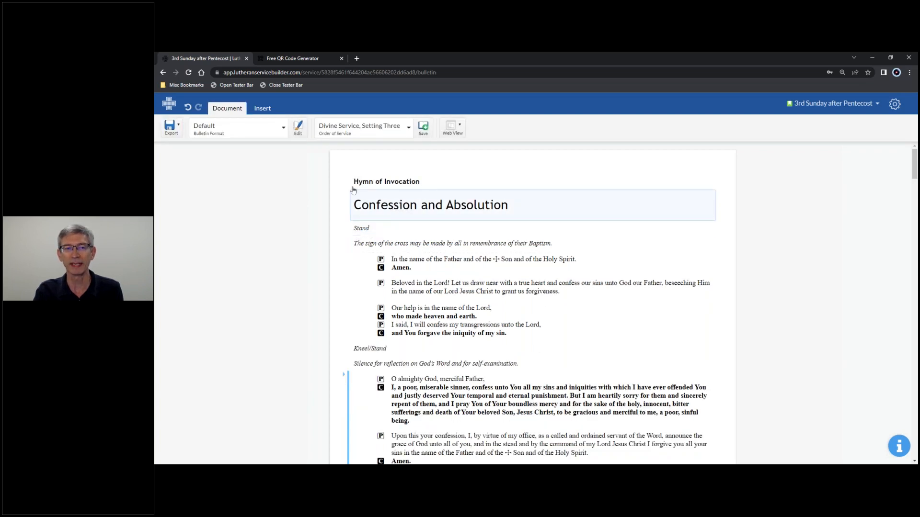
# - Move the Confession and Absolution heading back above the Hymn of Invocation, at the start of the bulletin
pyautogui.click(376, 206)
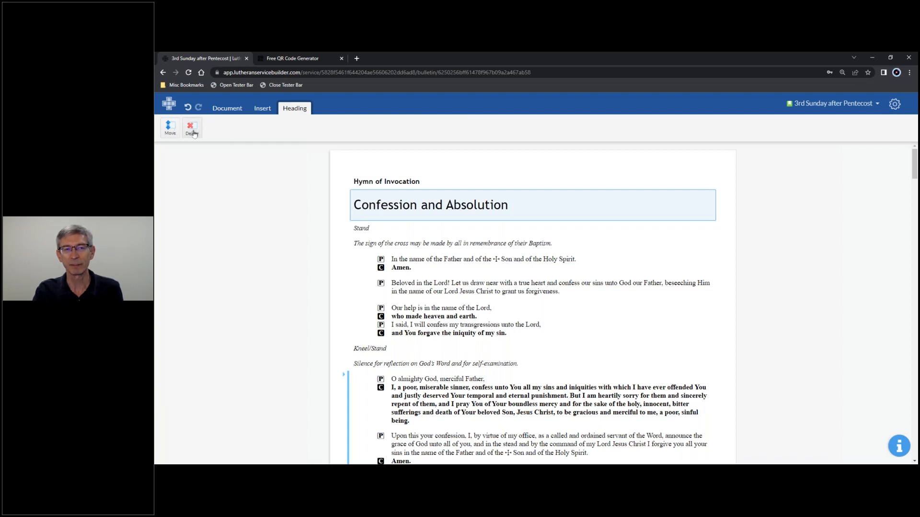
pyautogui.click(172, 129)
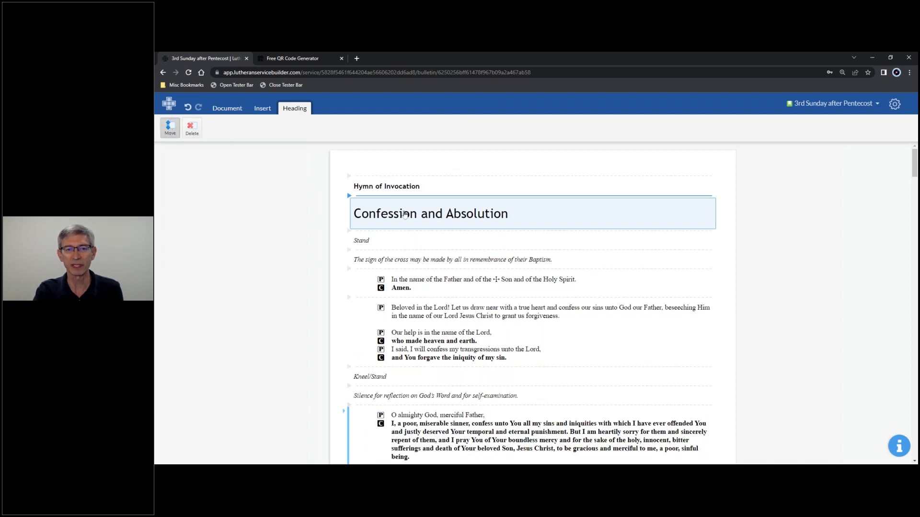
pyautogui.click(409, 177)
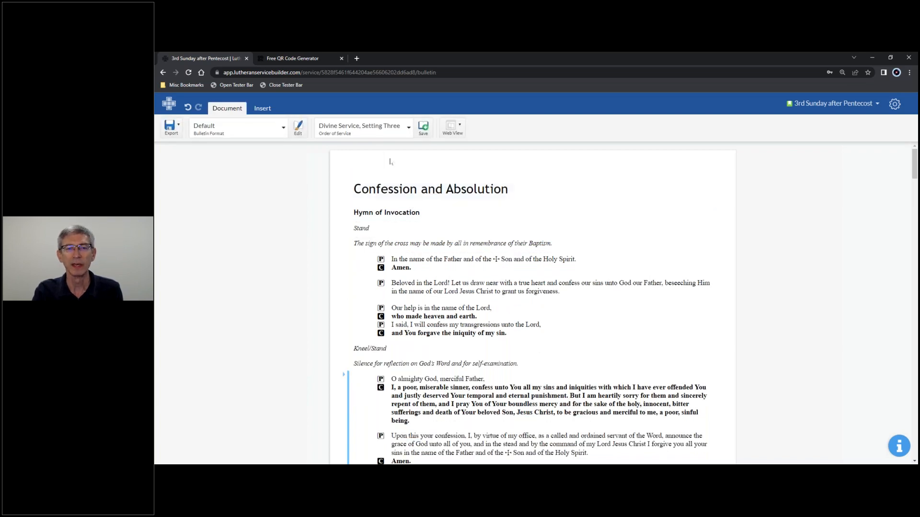
# - Fill the Hymn of Invocation with 586 Preach You the Word from the service plan and view its stanzas
pyautogui.click(441, 215)
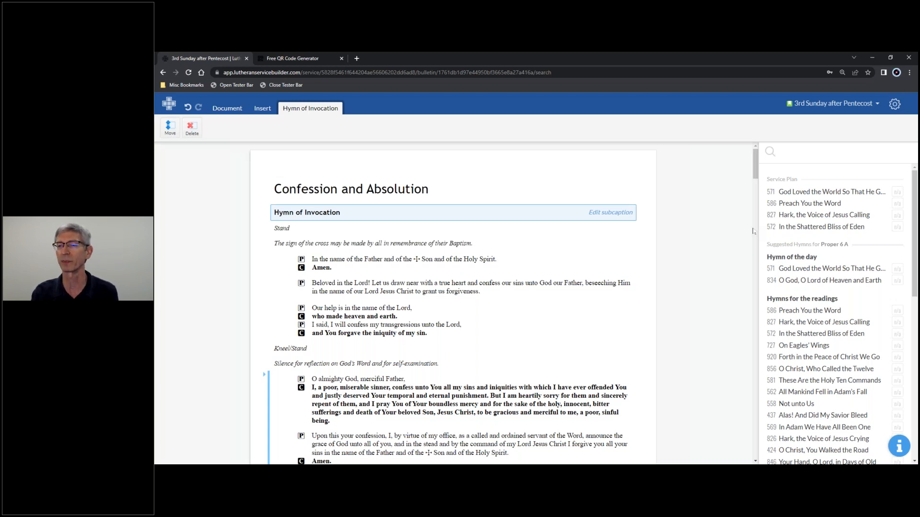
pyautogui.click(790, 205)
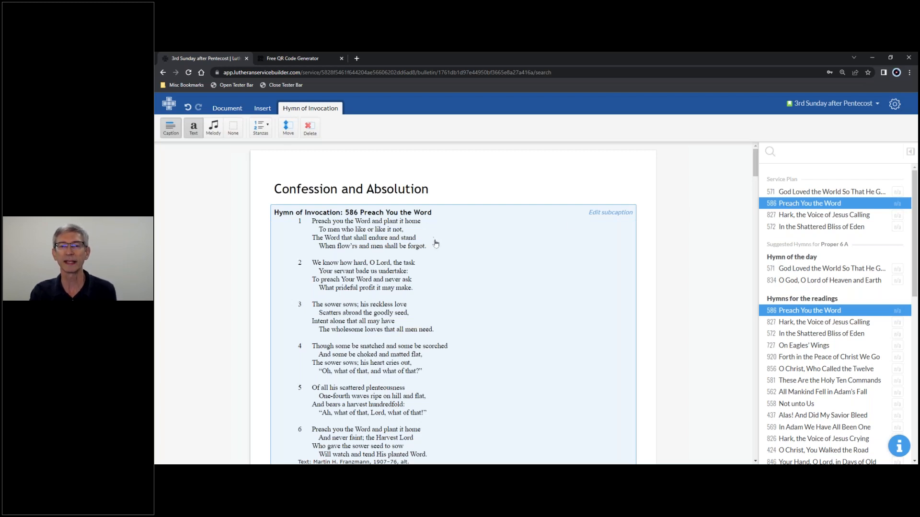
pyautogui.scroll(-1, 437, 245)
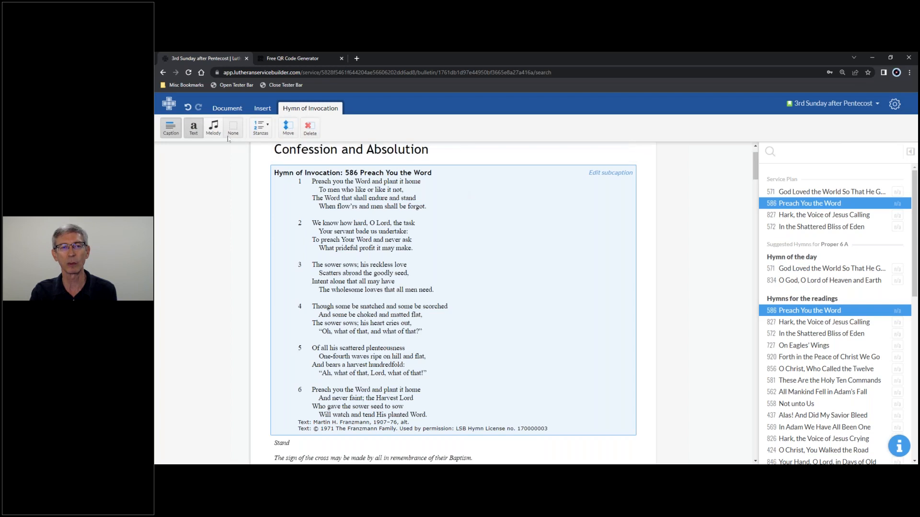
# - Toggle the hymn's caption off and on, and try the Melody and None formats before returning to Text
pyautogui.click(169, 130)
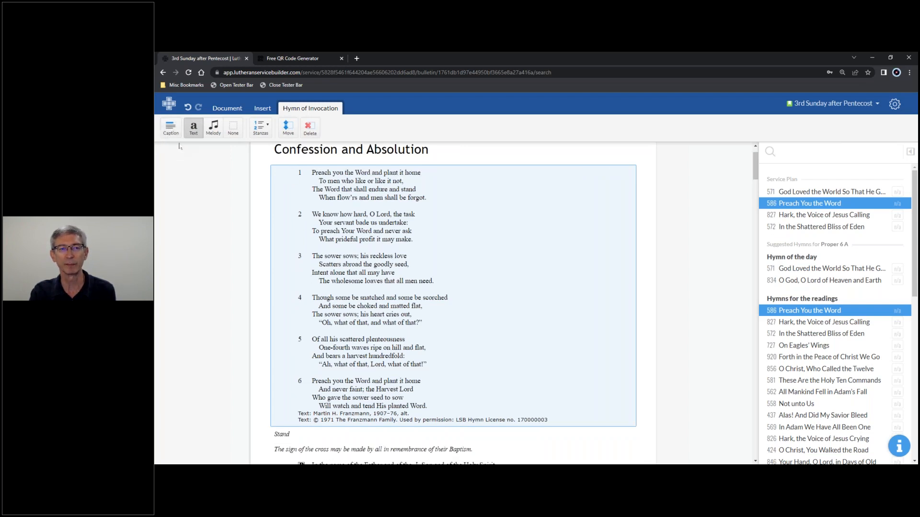
pyautogui.click(171, 129)
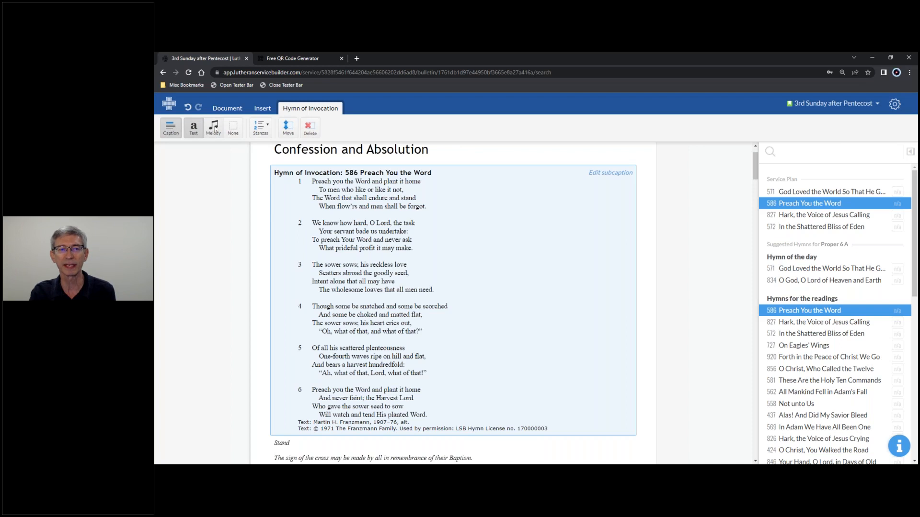
pyautogui.click(214, 128)
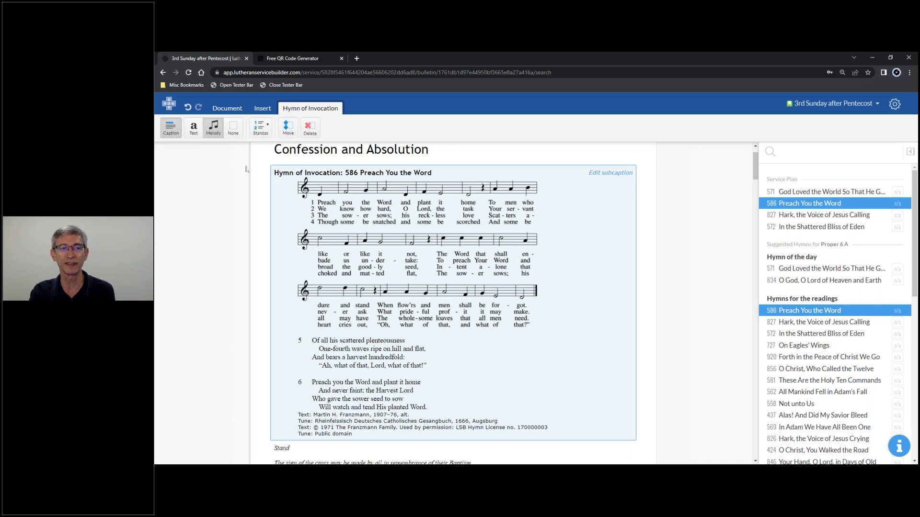
pyautogui.click(234, 128)
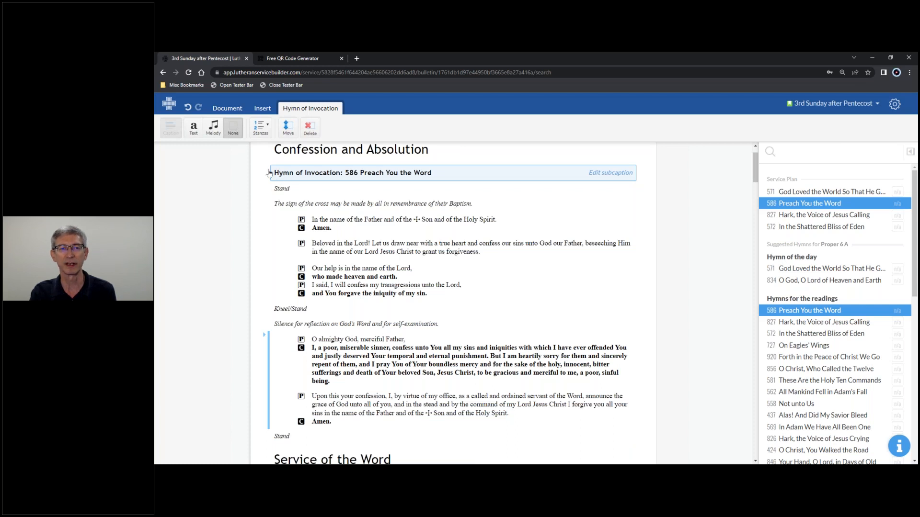
pyautogui.click(194, 130)
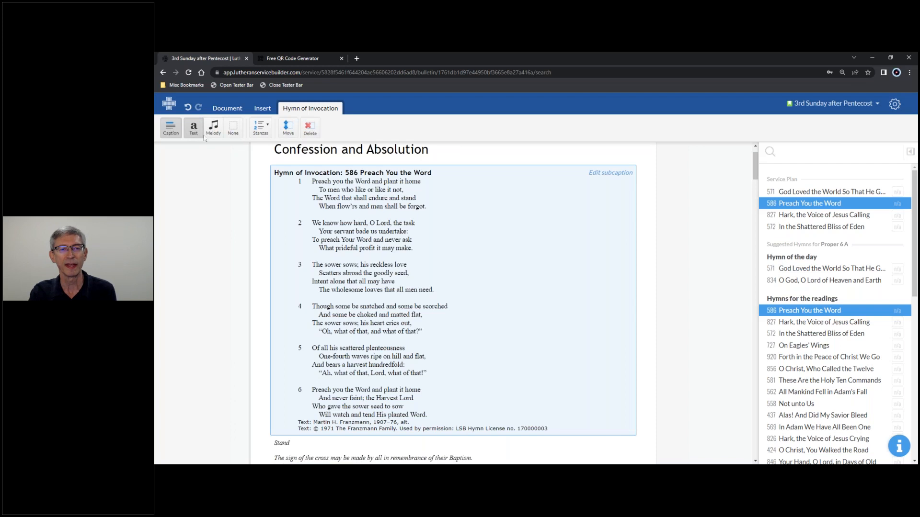
# - Exclude stanzas 2, 4 and 6 of Preach You the Word, leaving stanzas 1, 3 and 5 in the bulletin
pyautogui.click(262, 129)
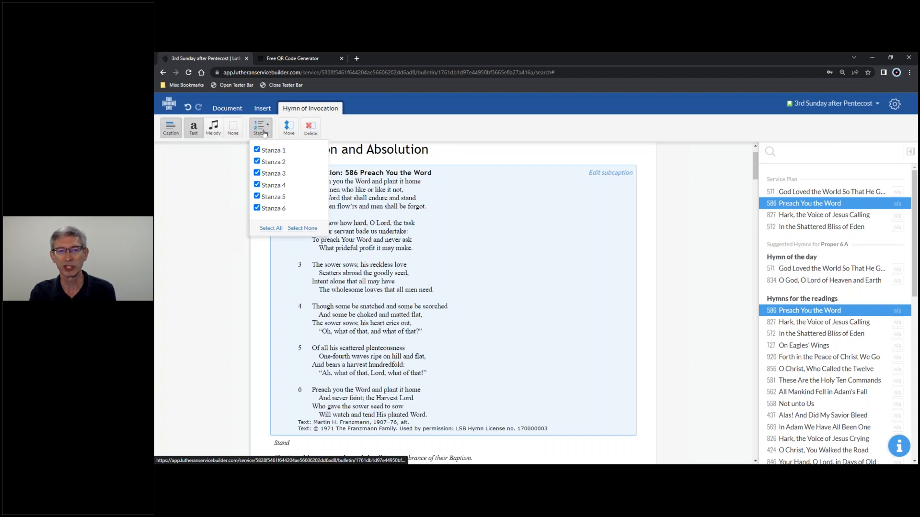
pyautogui.click(257, 162)
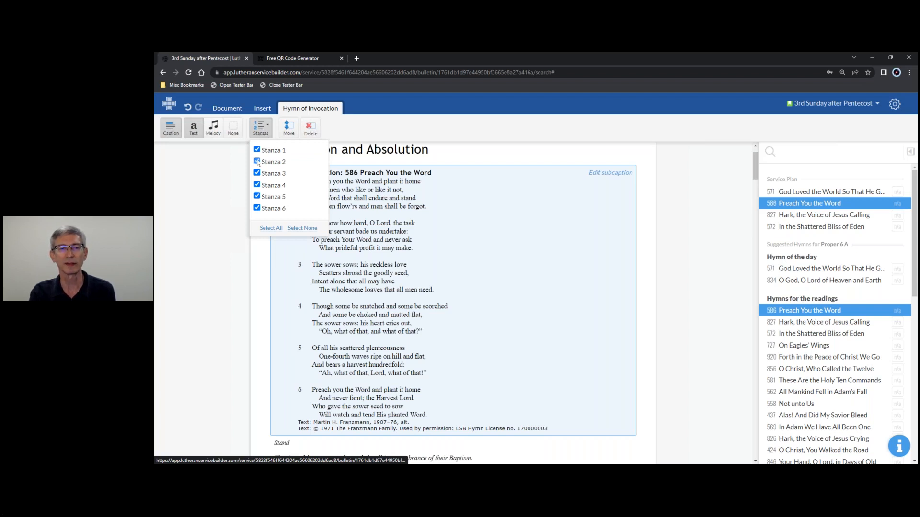
pyautogui.click(257, 185)
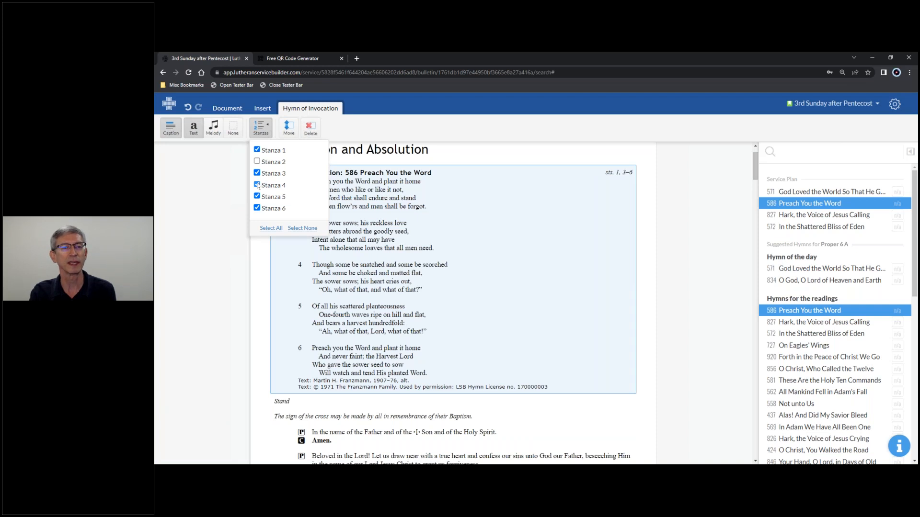
pyautogui.click(257, 208)
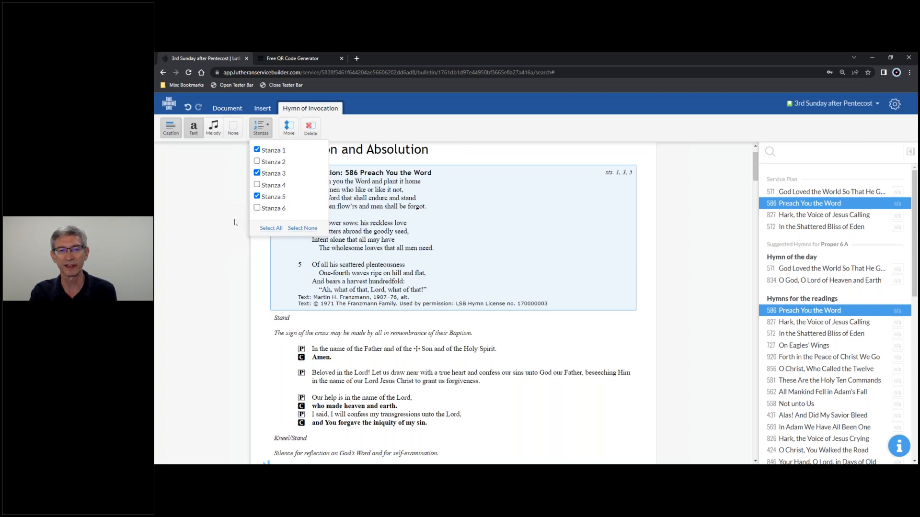
pyautogui.click(235, 223)
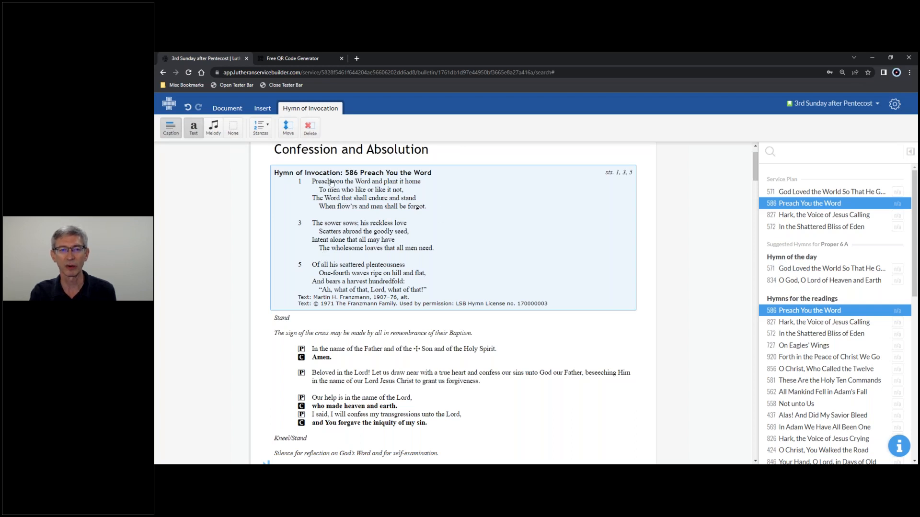
# - Clear the stanza selection of Preach You the Word and select all six stanzas
pyautogui.click(266, 130)
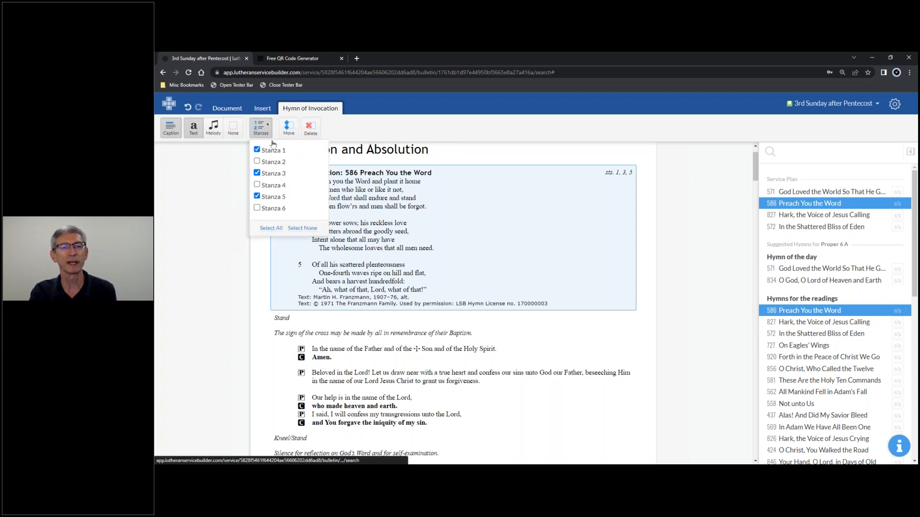
pyautogui.click(298, 229)
pyautogui.click(272, 230)
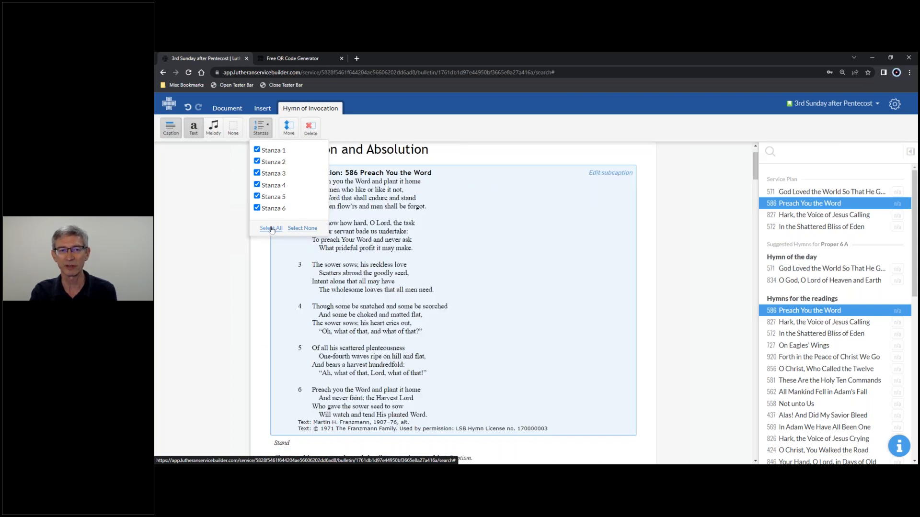
# - Exclude stanzas 2, 4 and 6 of Preach You the Word again, keeping stanzas 1, 3 and 5
pyautogui.click(256, 161)
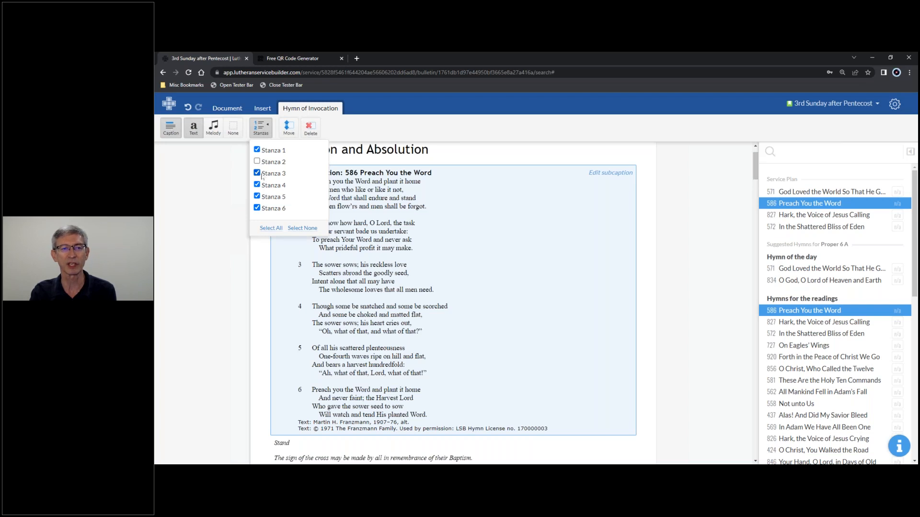
pyautogui.click(256, 185)
pyautogui.click(257, 208)
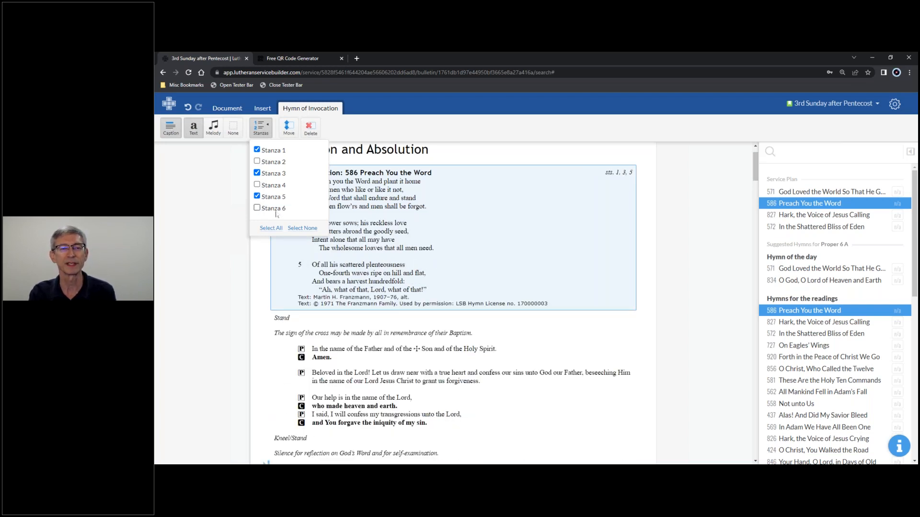
pyautogui.click(499, 189)
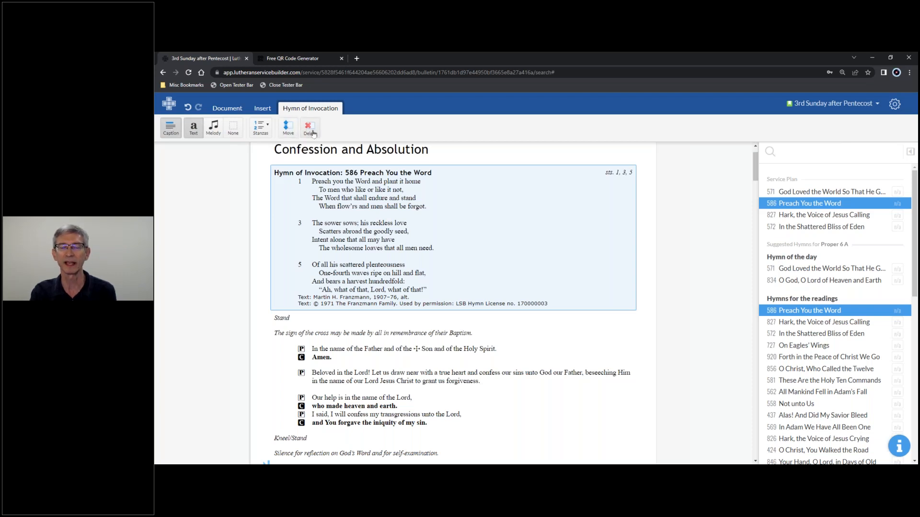
# - Delete the rubric about making the sign of the cross in remembrance of Baptism, above the Invocation
pyautogui.scroll(-2, 329, 239)
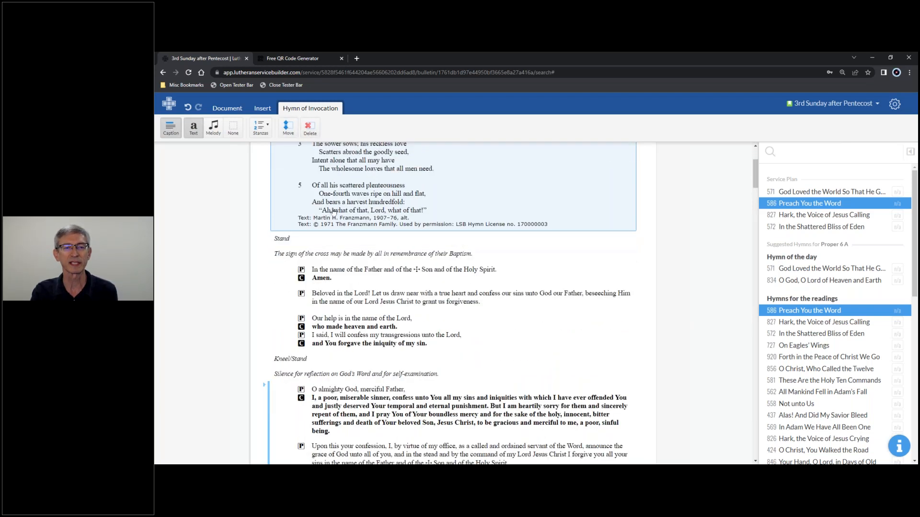
pyautogui.click(298, 240)
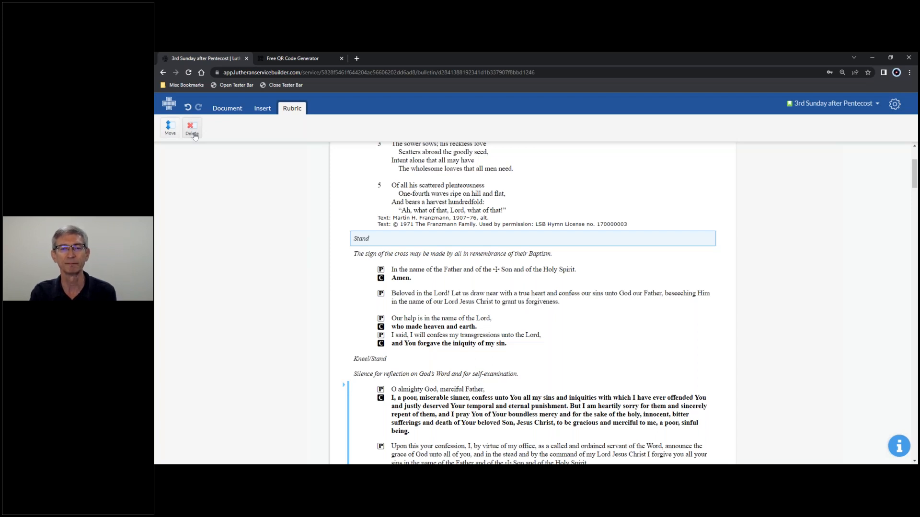
pyautogui.click(399, 260)
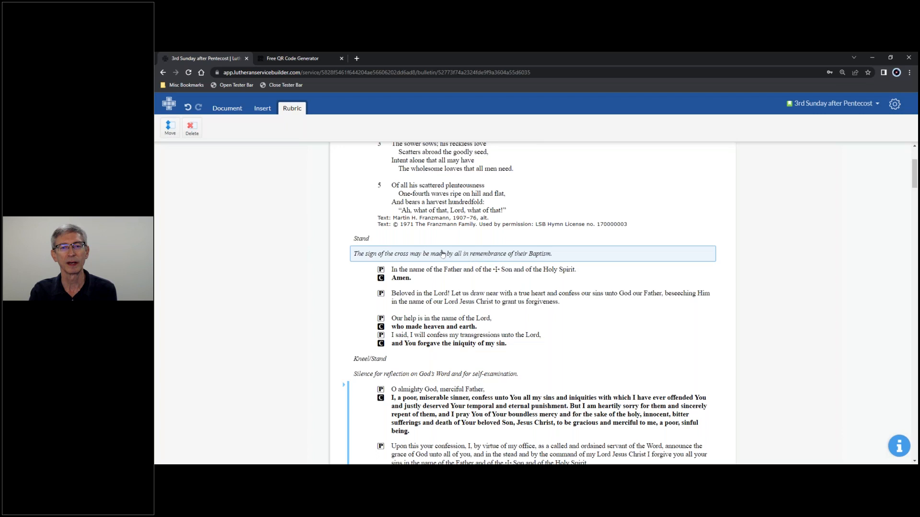
pyautogui.click(195, 129)
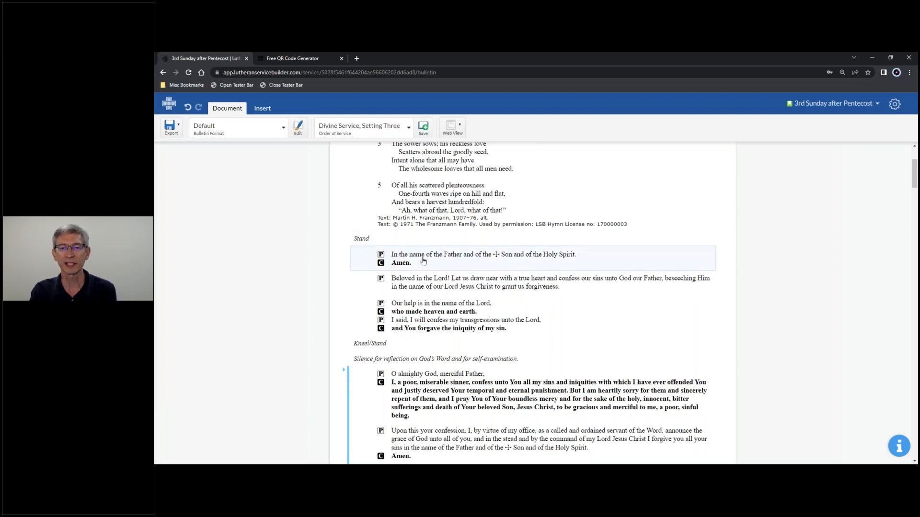
# - Turn the Invocation's caption on and off again
pyautogui.click(470, 265)
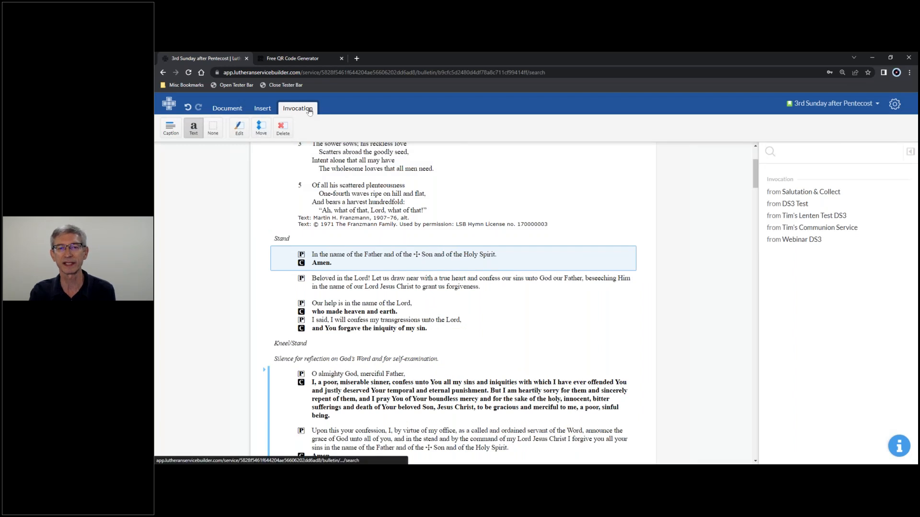
pyautogui.click(172, 134)
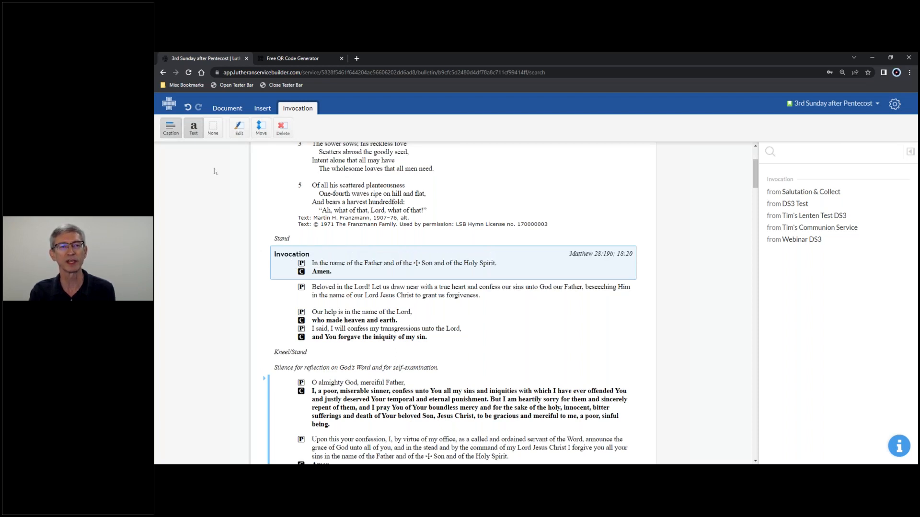
pyautogui.click(175, 134)
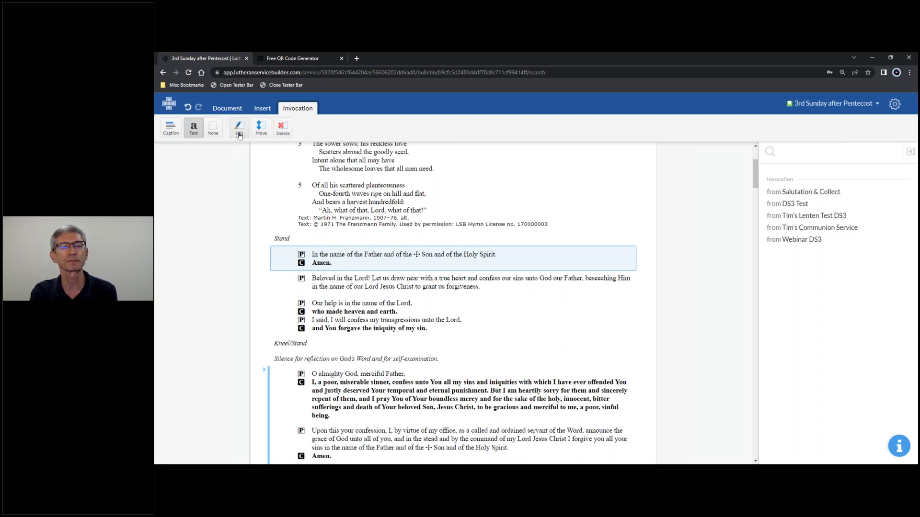
# - Show the Exhortation's caption briefly and hide it again
pyautogui.click(340, 289)
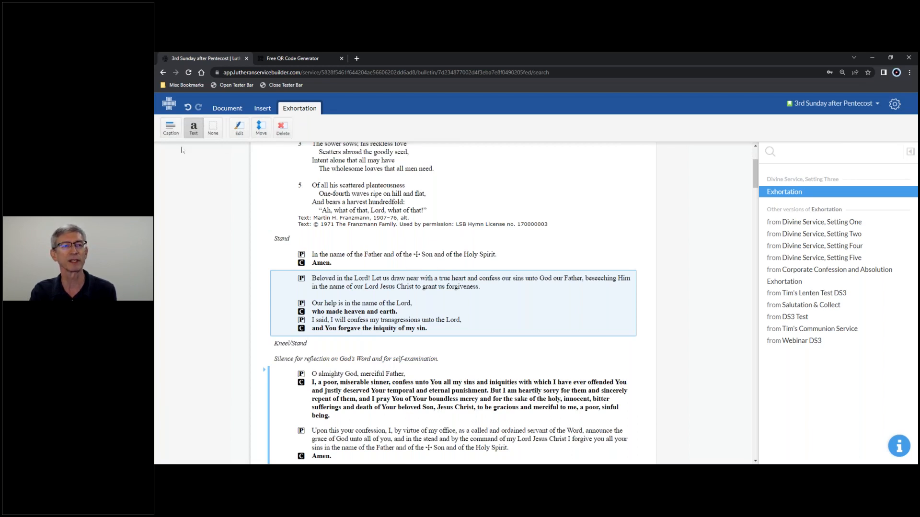
pyautogui.click(171, 130)
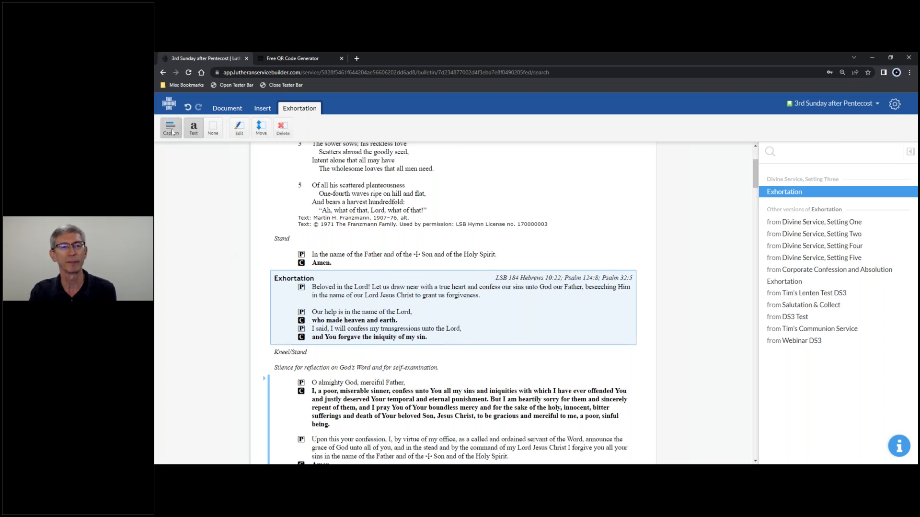
pyautogui.click(194, 129)
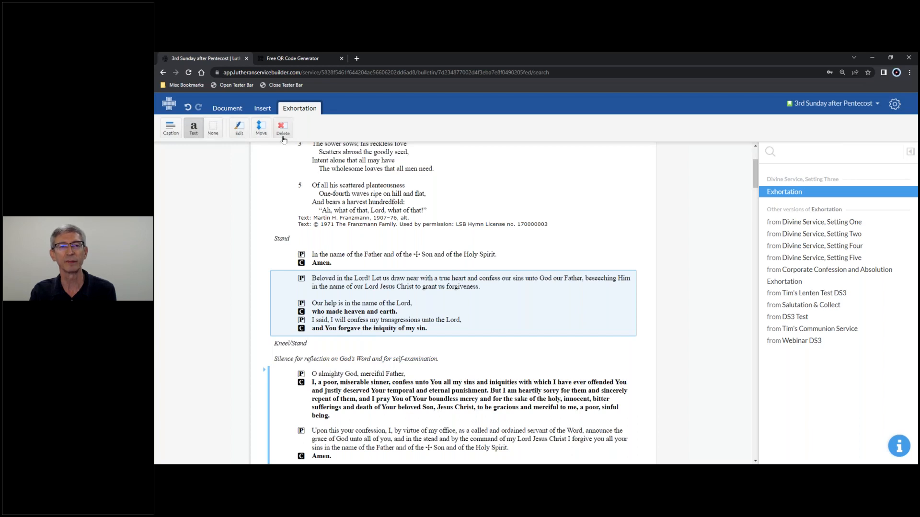
# - Delete the rubric "Silence for reflection on God's Word and for self-examination" below Kneel/Stand
pyautogui.scroll(-3, 372, 186)
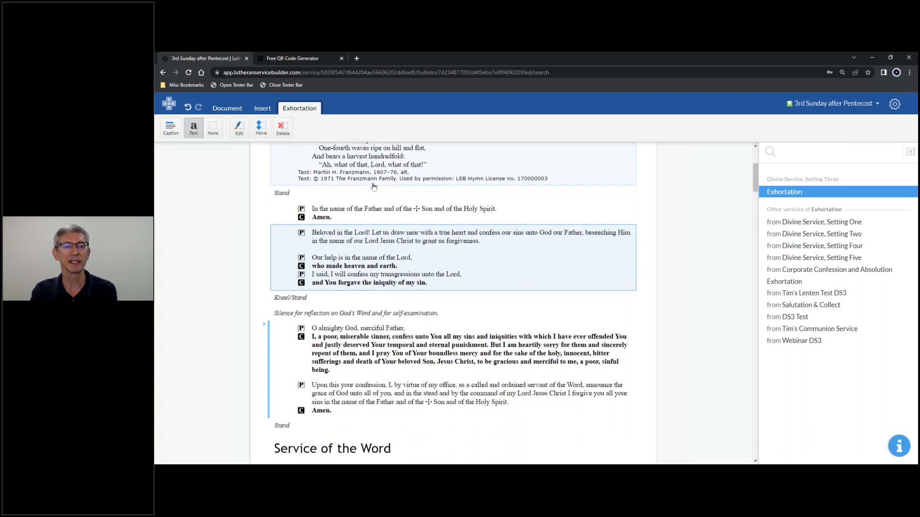
pyautogui.click(325, 268)
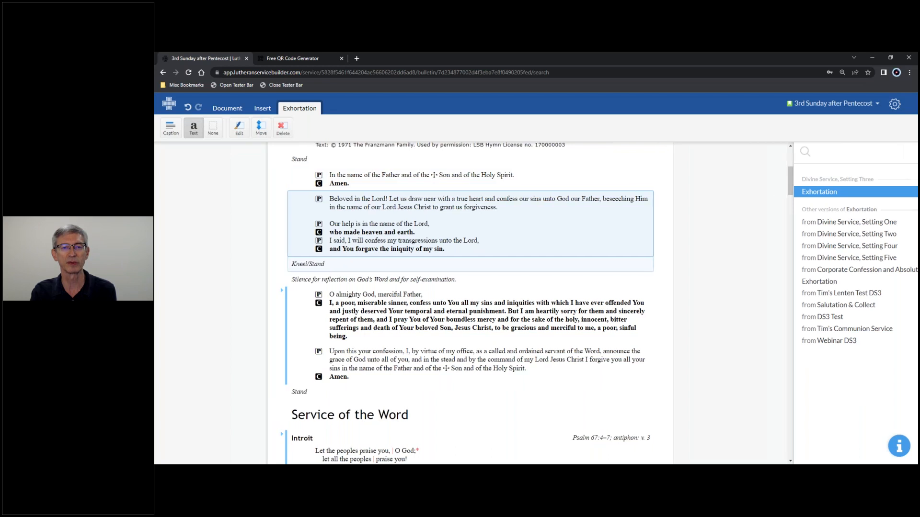
pyautogui.click(388, 281)
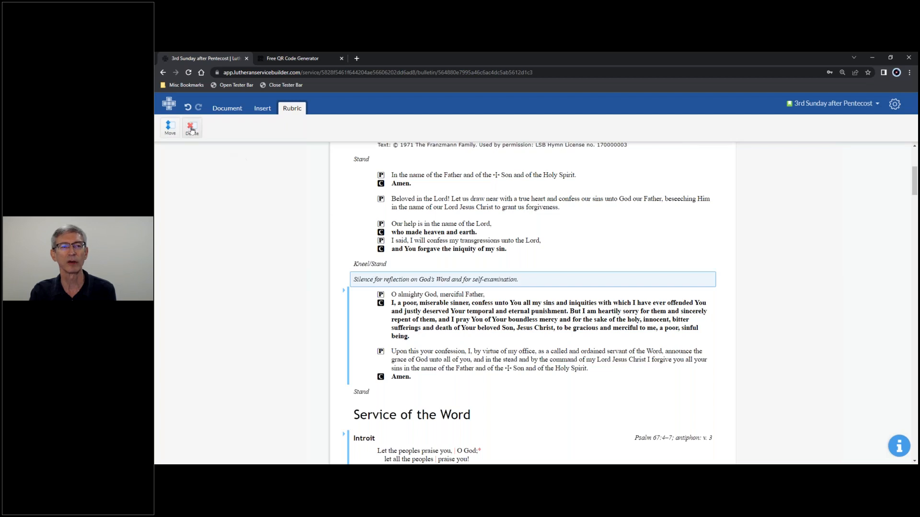
pyautogui.click(191, 130)
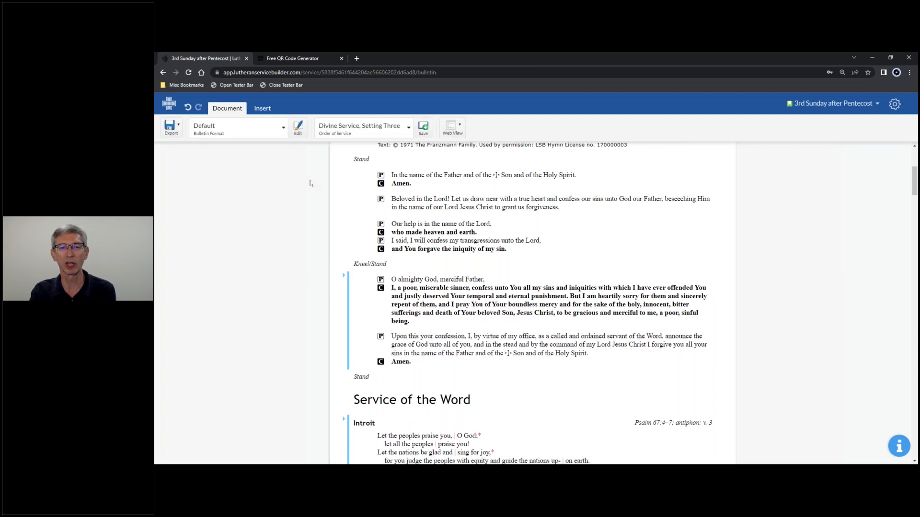
# - Turn the caption of the Confession of Sins on and off again
pyautogui.scroll(-2, 312, 188)
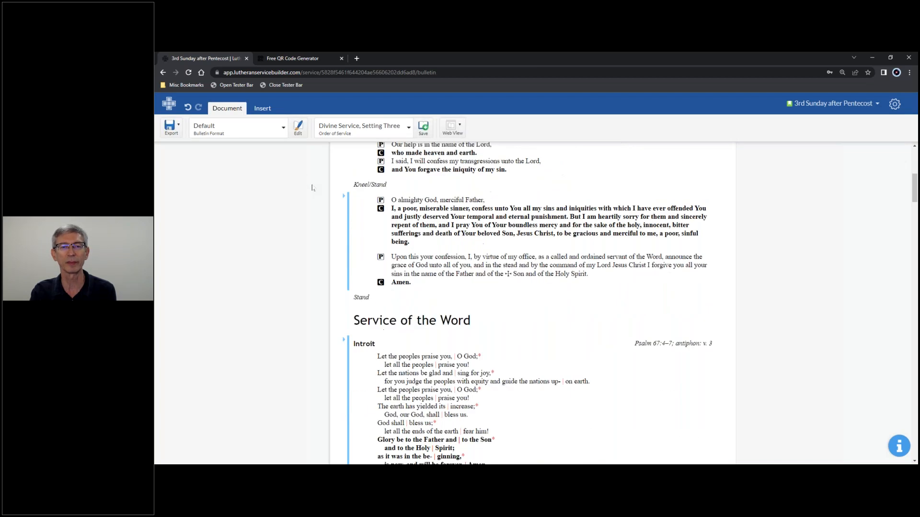
pyautogui.click(419, 215)
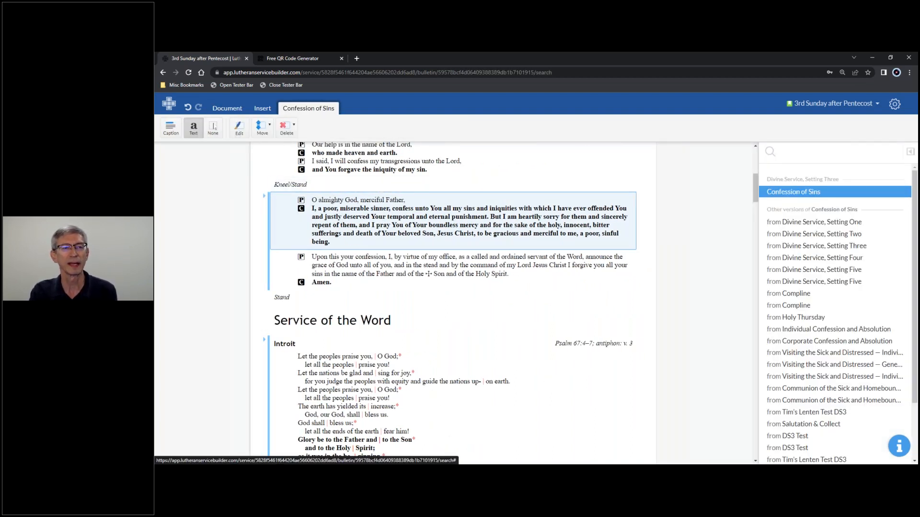
pyautogui.click(169, 133)
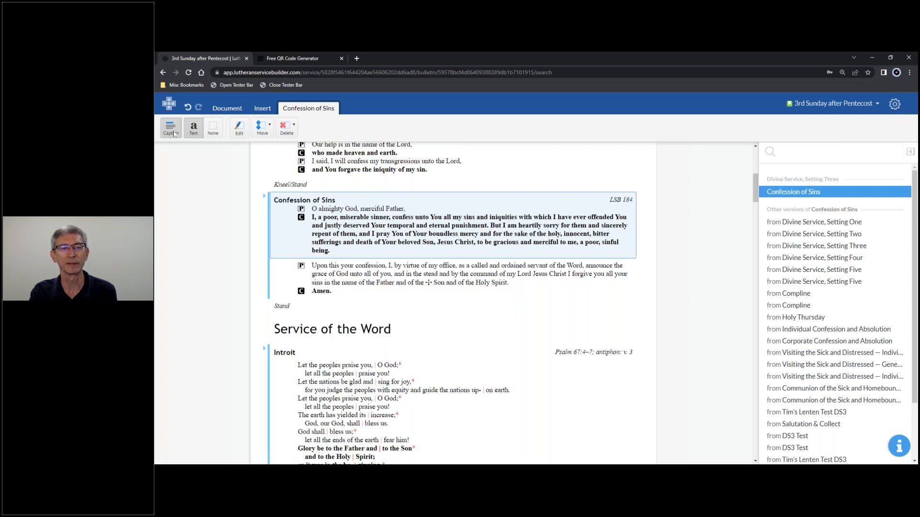
pyautogui.click(174, 133)
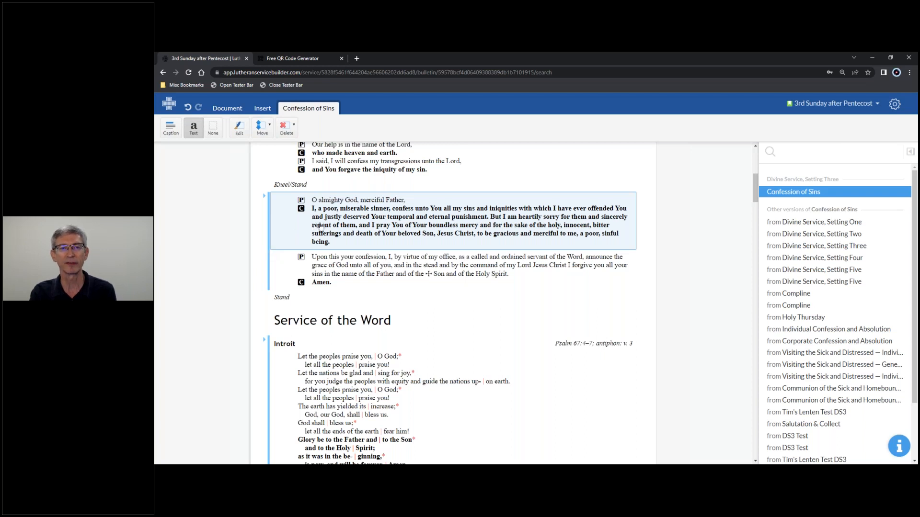
# - Switch the confession to the alternative "Almighty God, our maker and redeemer" and select its Declaration of Grace
pyautogui.click(265, 198)
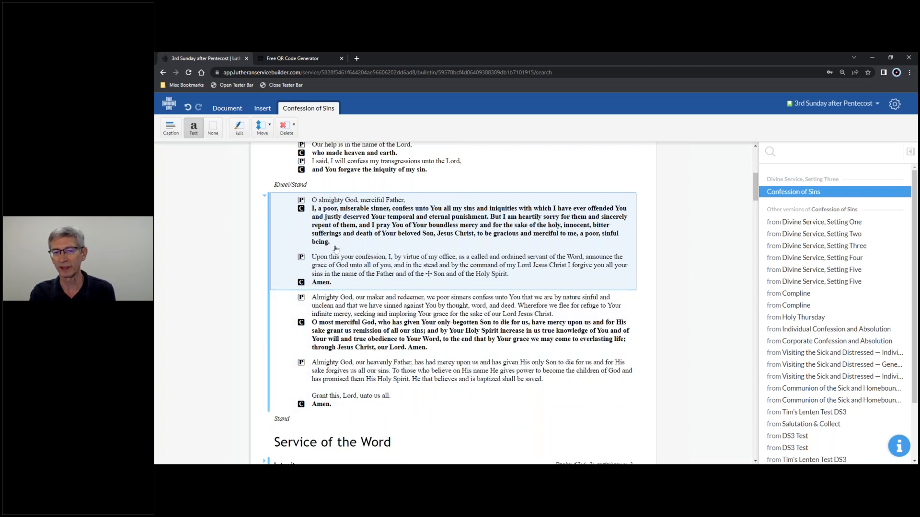
pyautogui.click(352, 326)
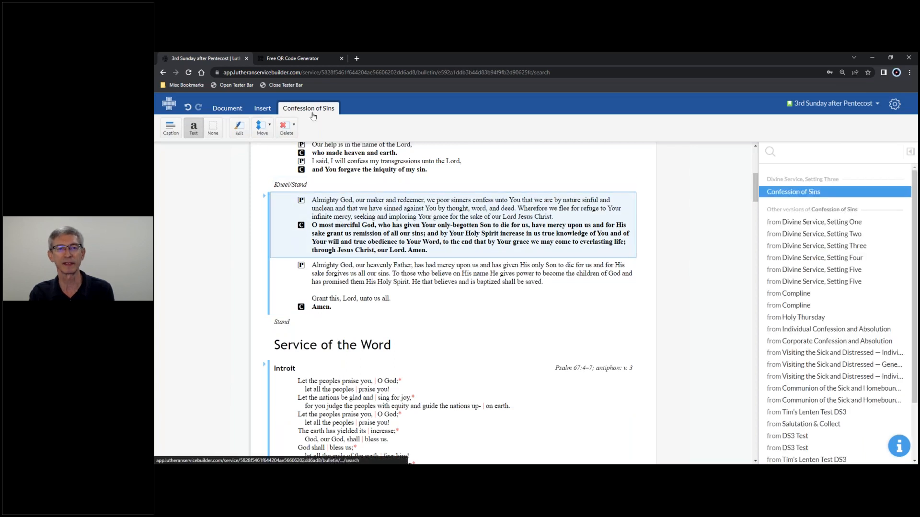
pyautogui.click(331, 270)
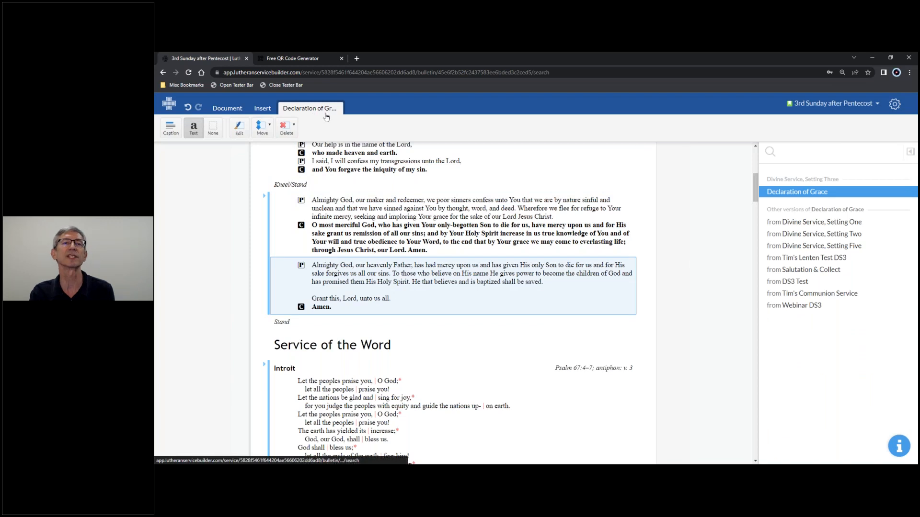
# - Switch back to the "O almighty God, merciful Father" confession, select its Absolution, and expand and collapse the alternatives once more
pyautogui.click(269, 208)
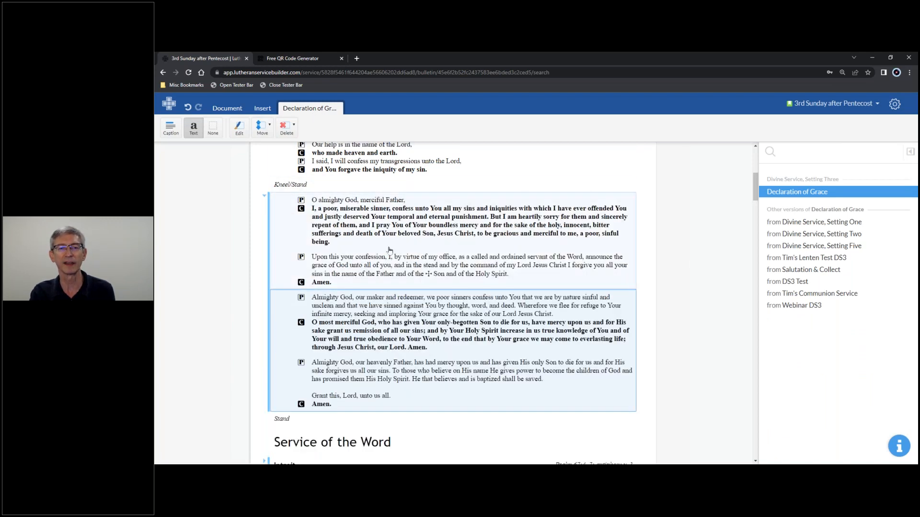
pyautogui.click(358, 233)
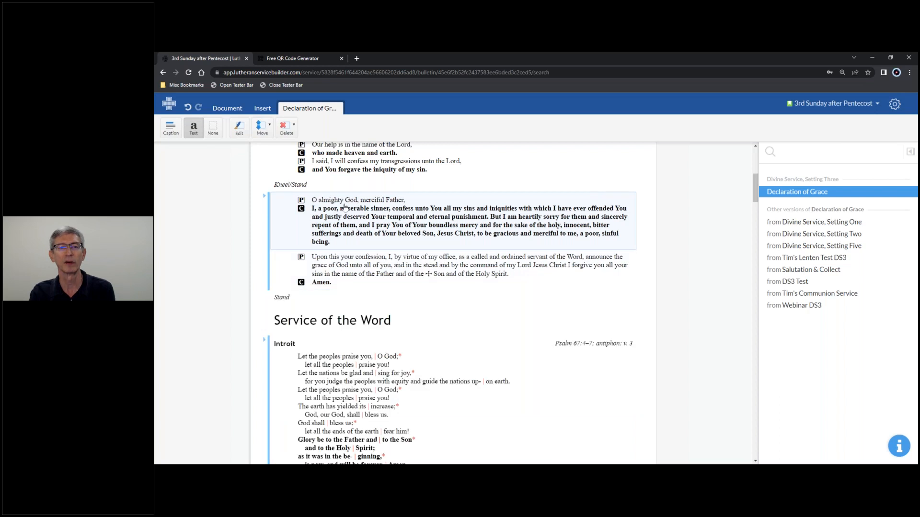
pyautogui.click(334, 264)
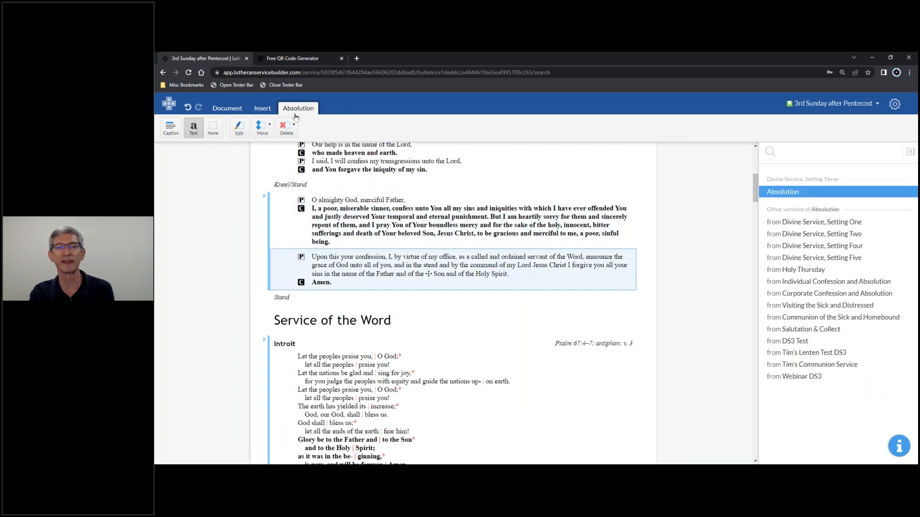
pyautogui.click(267, 198)
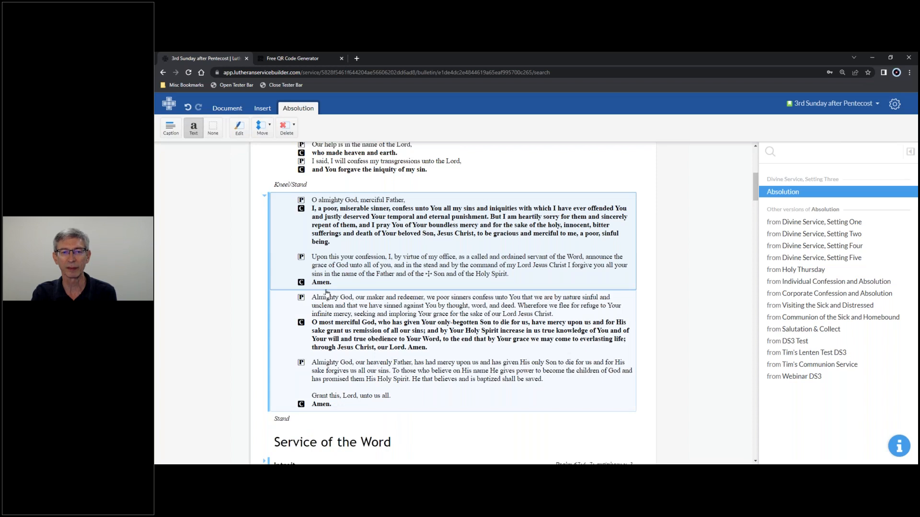
pyautogui.click(269, 203)
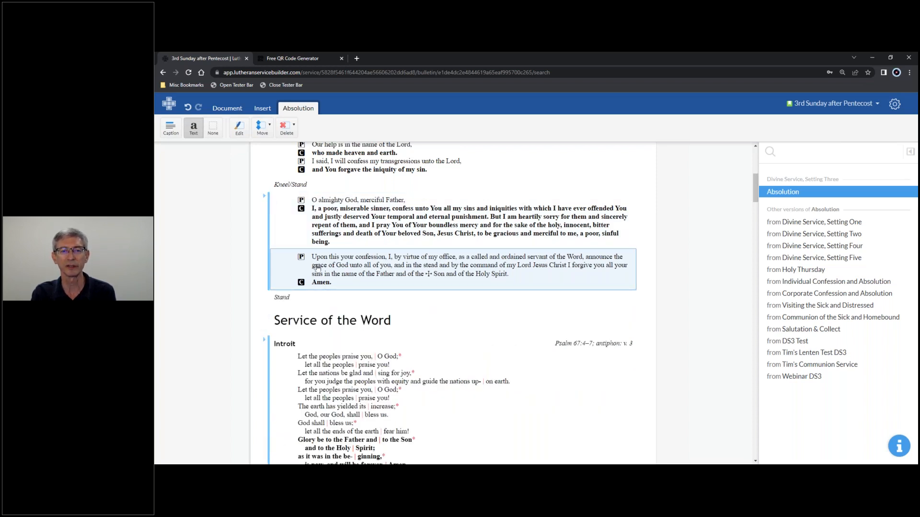
# - Delete the Service of the Word heading above the Introit
pyautogui.scroll(-2, 320, 269)
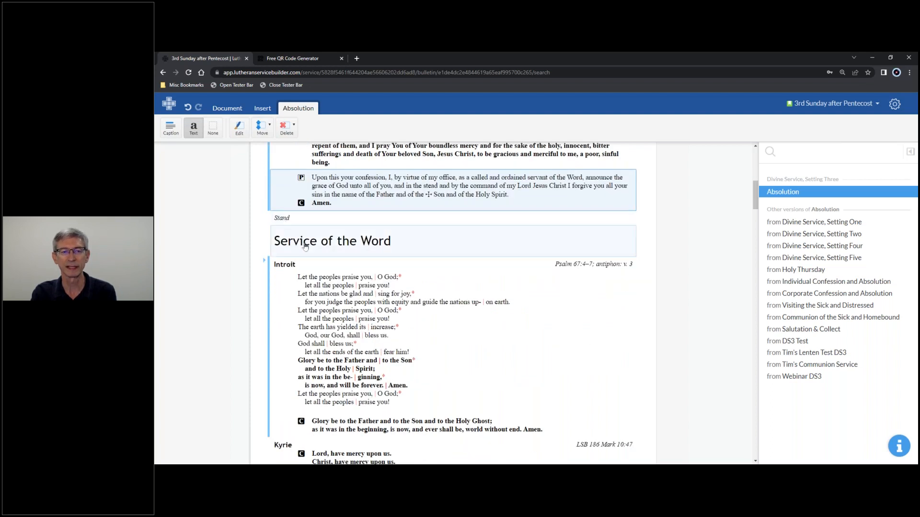
pyautogui.click(304, 246)
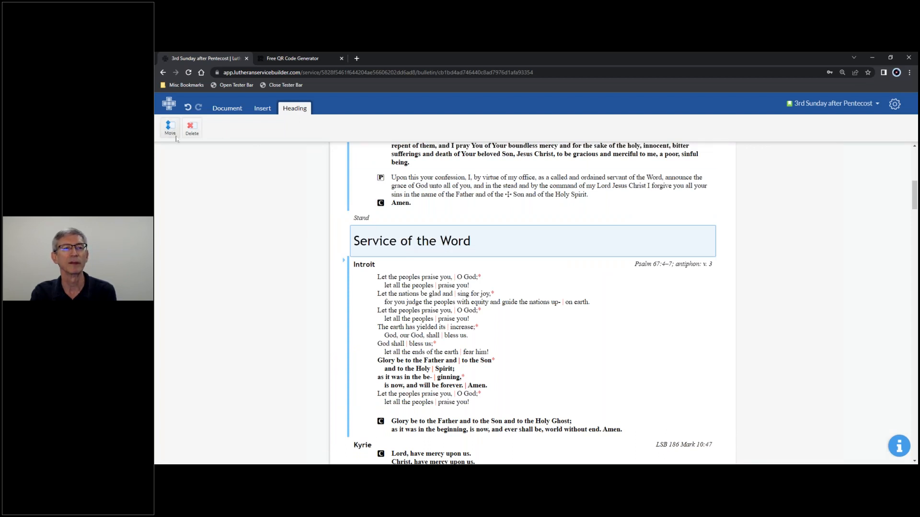
pyautogui.click(191, 129)
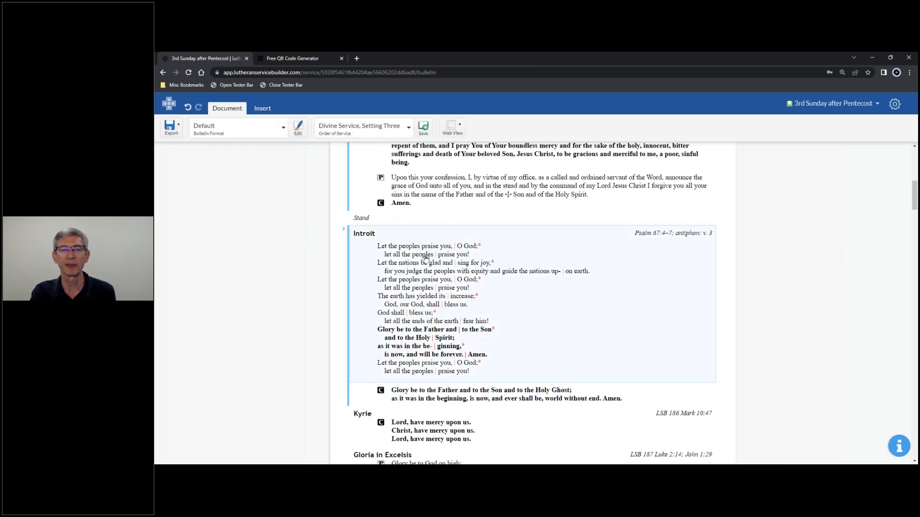
# - Hide the Introit's caption and show it again
pyautogui.click(508, 258)
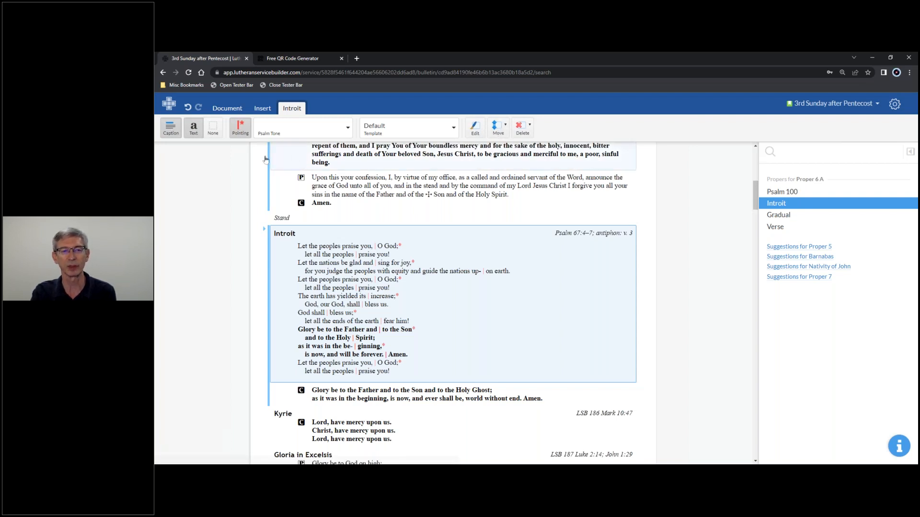
pyautogui.click(171, 132)
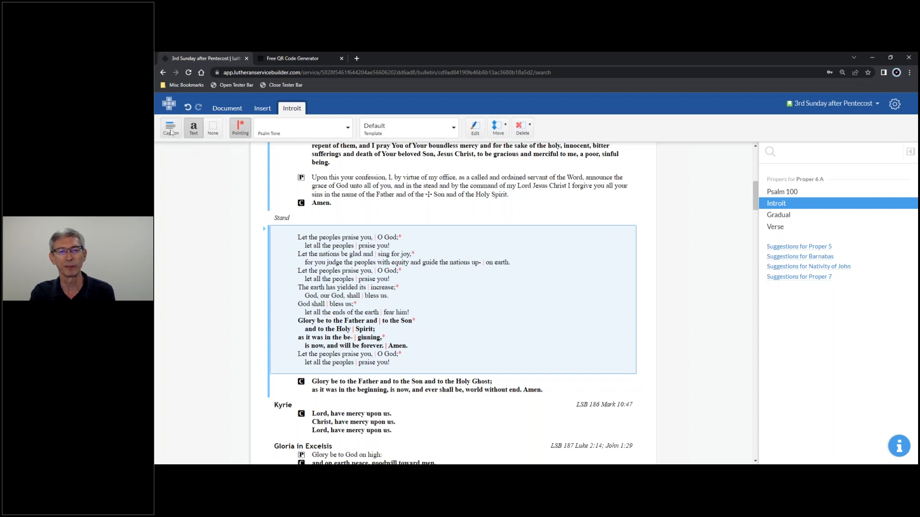
pyautogui.click(171, 133)
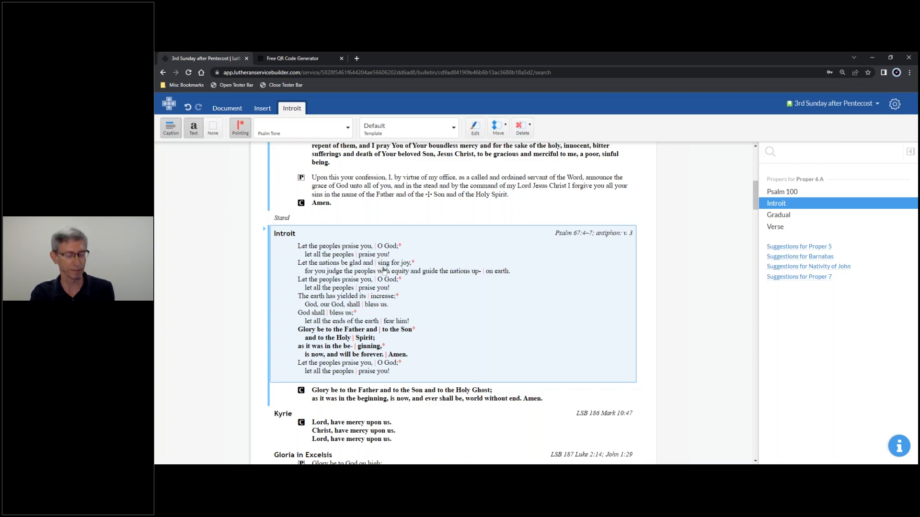
# - Enlarge the bulletin page to examine the Introit's pointing marks, and return it to 125% zoom
pyautogui.hotkey('ctrl', '+')
pyautogui.hotkey('ctrl', '+')
pyautogui.hotkey('ctrl', '+')
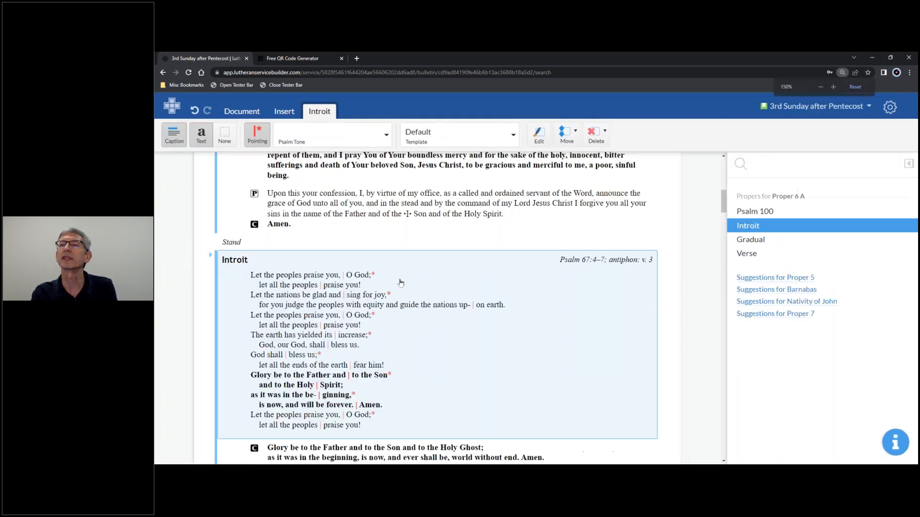
pyautogui.scroll(-5, 429, 319)
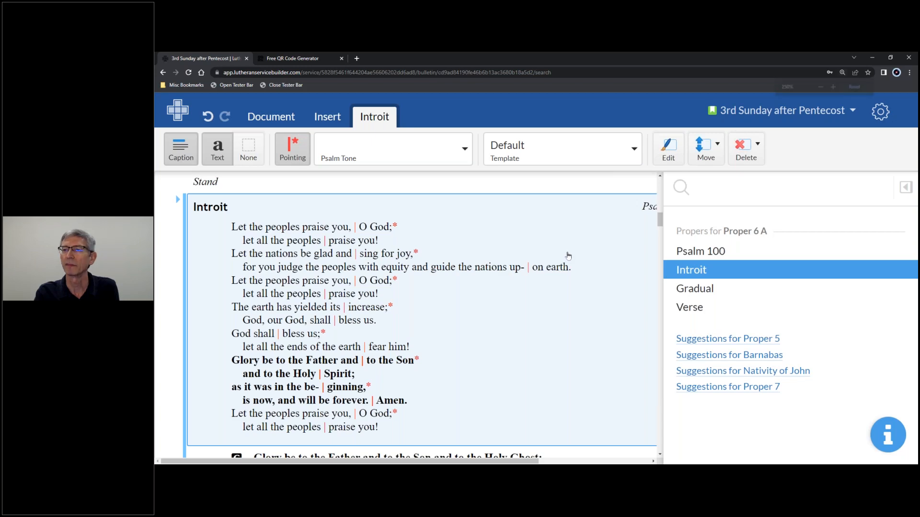
pyautogui.hotkey('ctrl', '+')
pyautogui.hotkey('ctrl', '+')
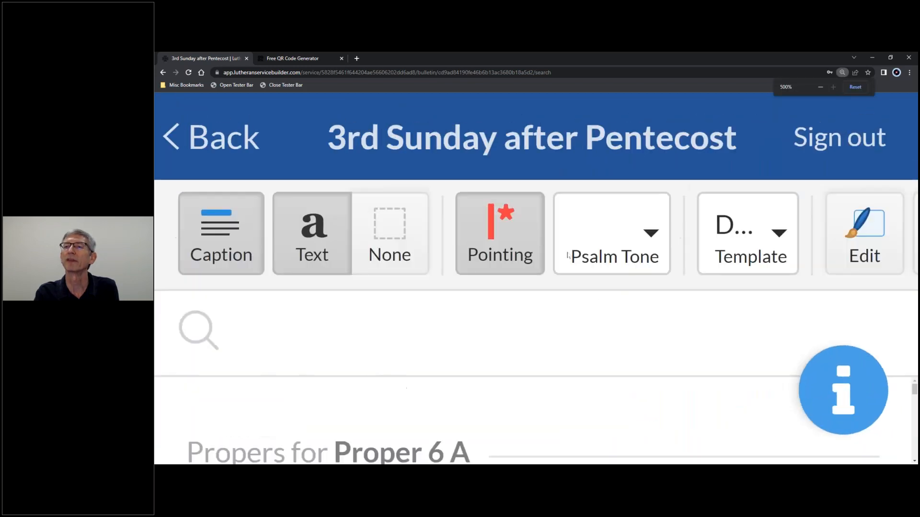
pyautogui.hotkey('ctrl', '-')
pyautogui.hotkey('ctrl', '-')
pyautogui.hotkey('ctrl', '-')
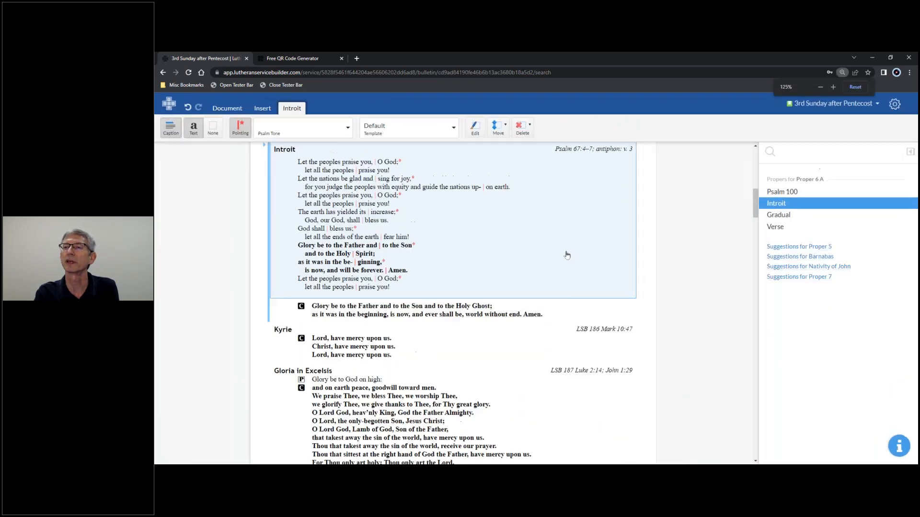
pyautogui.scroll(2, 551, 253)
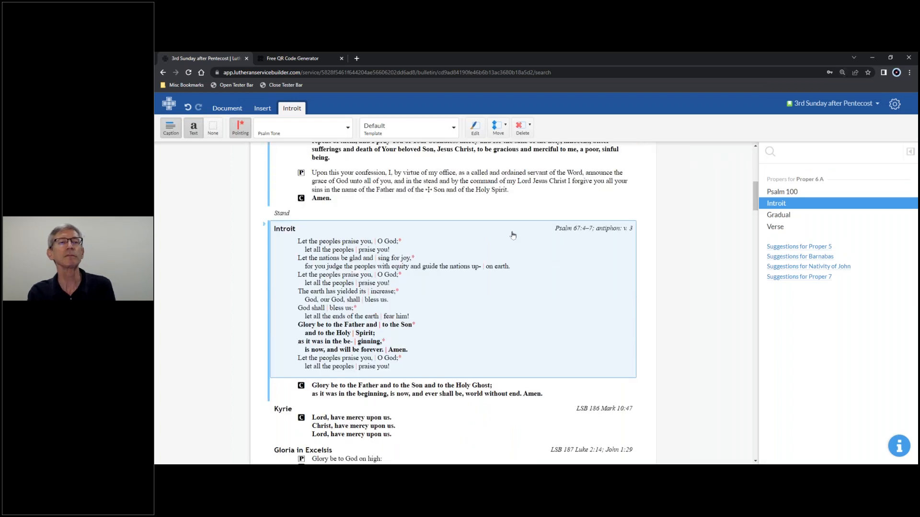
# - Turn the Introit's pointing off and back on, and apply psalm tone D to it
pyautogui.click(240, 131)
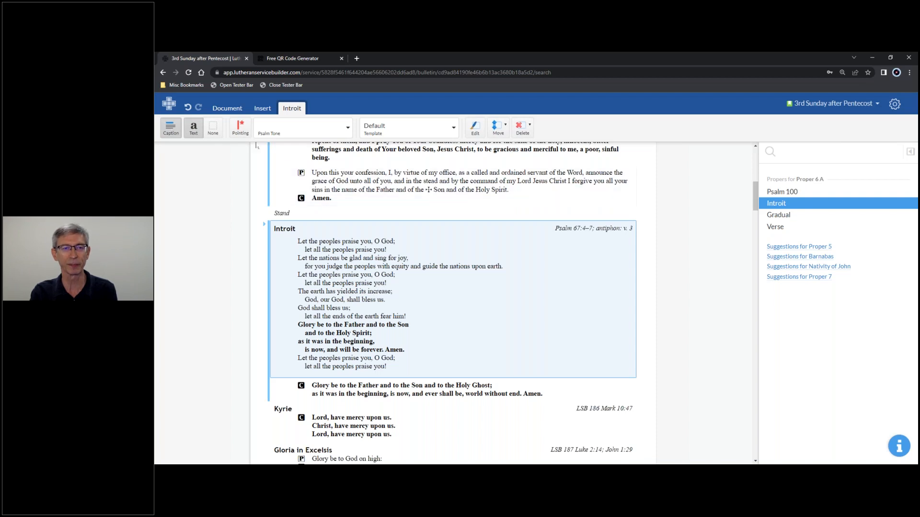
pyautogui.click(239, 127)
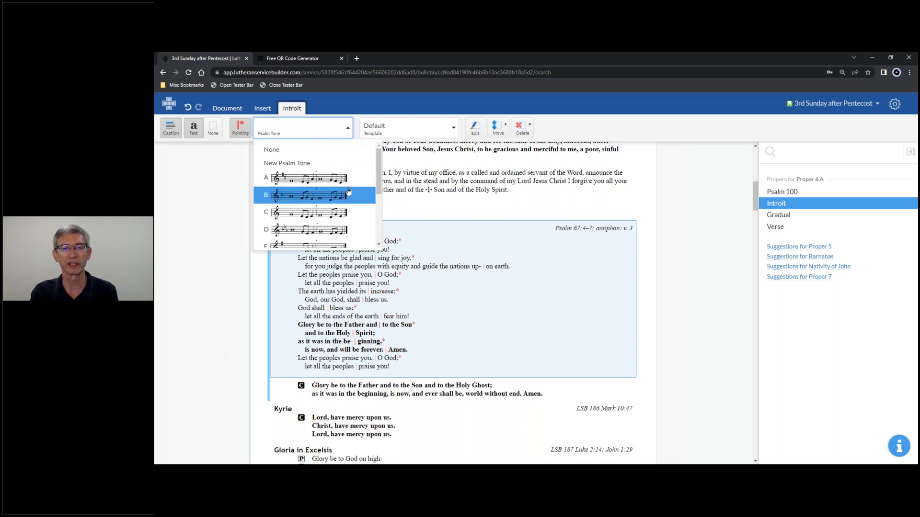
pyautogui.click(312, 233)
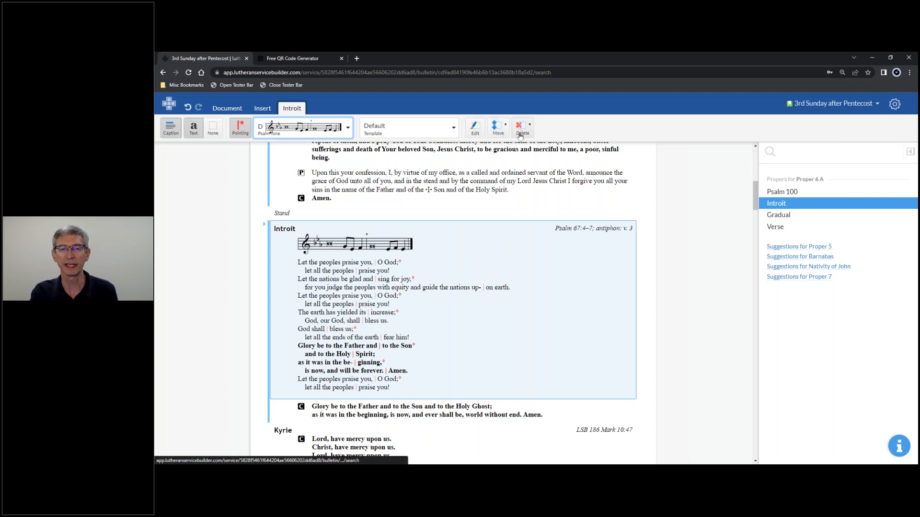
# - Select the Gloria Patri below the Introit, show its caption and hide it again
pyautogui.scroll(-2, 369, 179)
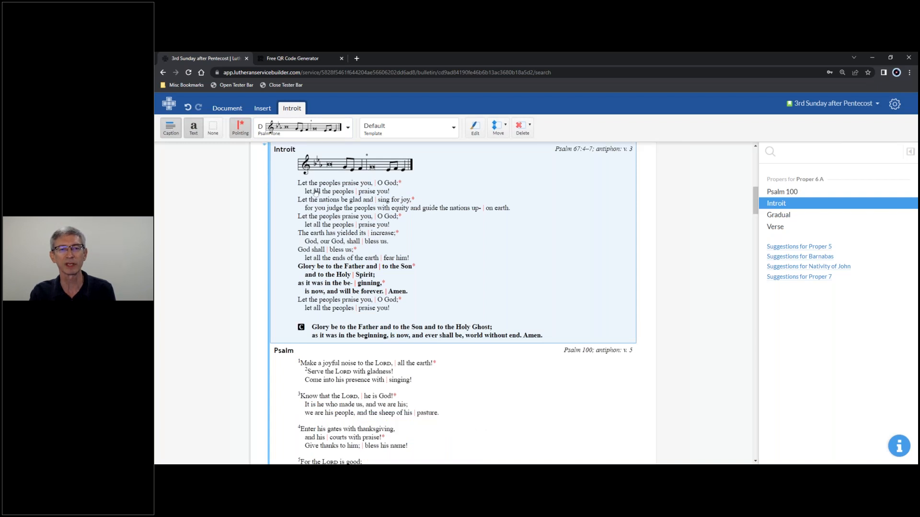
pyautogui.scroll(-2, 291, 211)
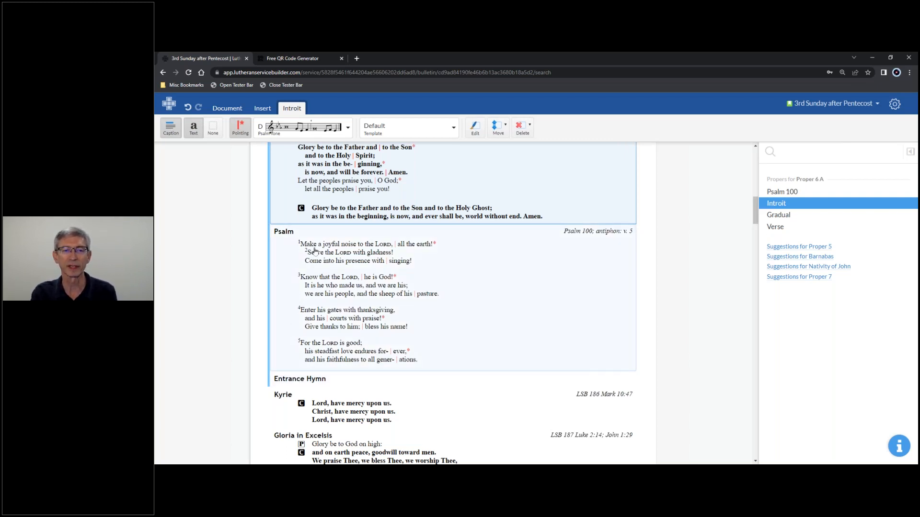
pyautogui.scroll(3, 311, 253)
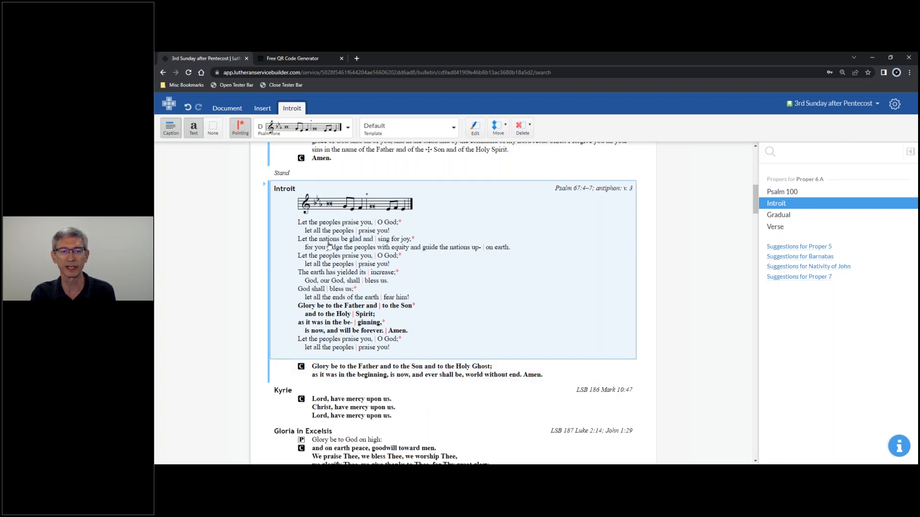
pyautogui.scroll(-2, 329, 245)
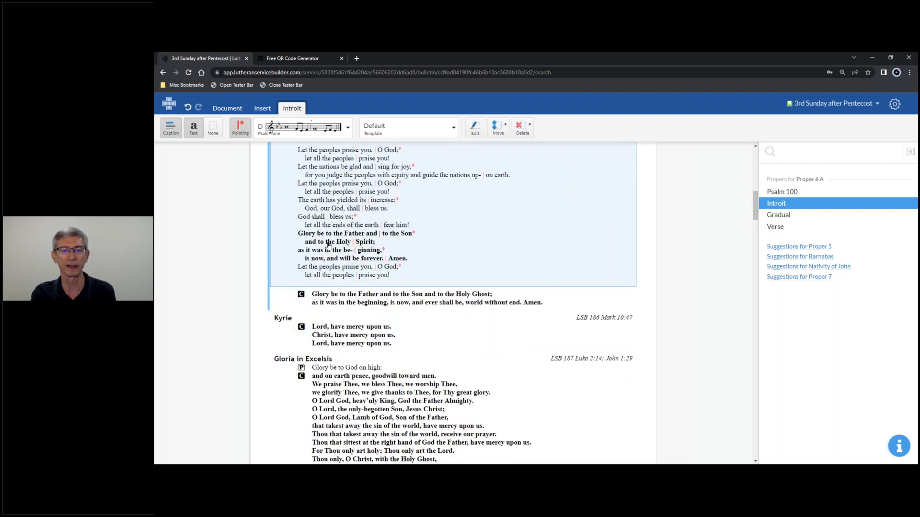
pyautogui.click(339, 295)
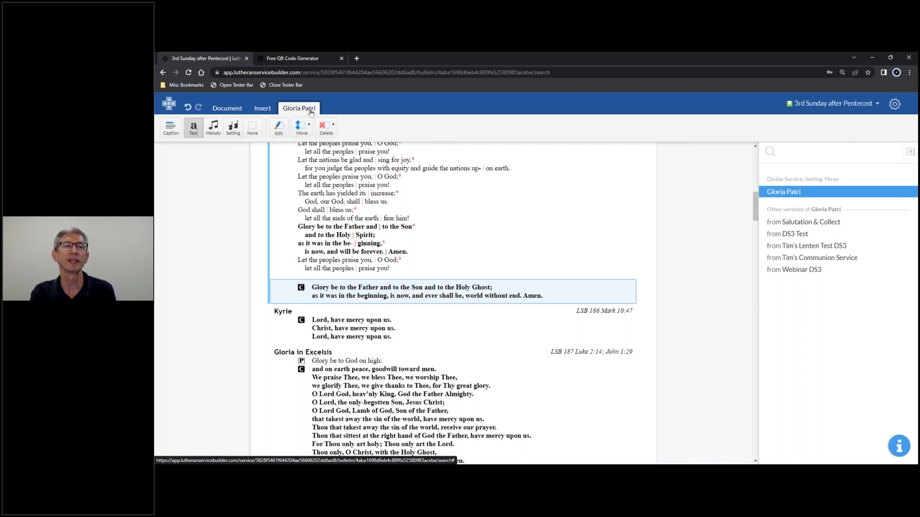
pyautogui.click(171, 128)
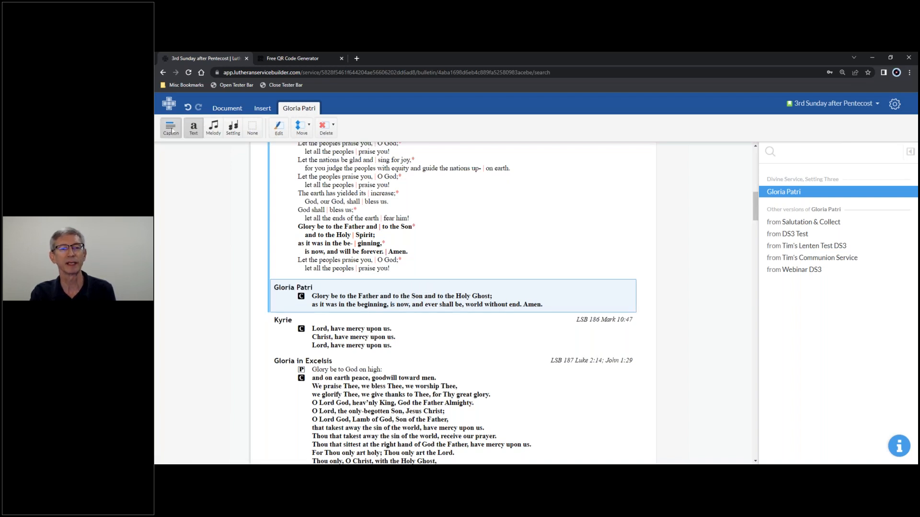
pyautogui.click(171, 129)
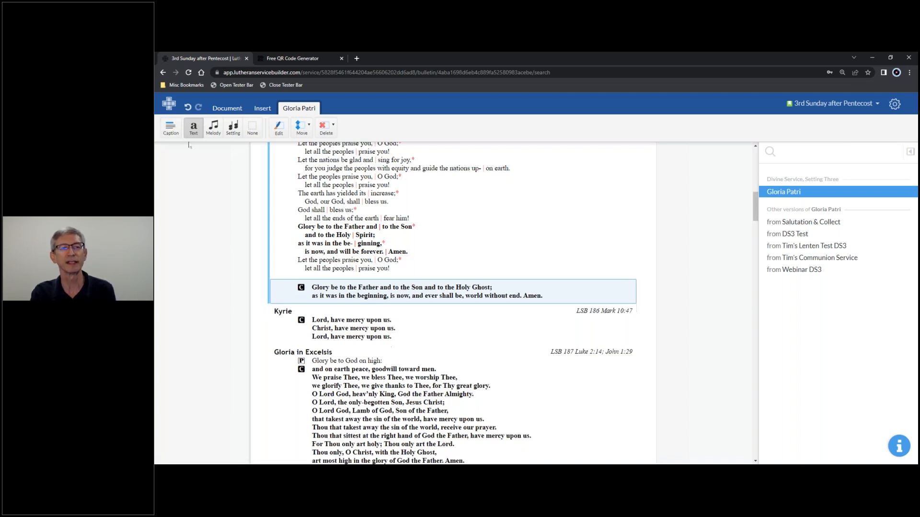
# - Switch the Gloria Patri to Melody, Setting and None in turn, and return it to Text
pyautogui.click(214, 129)
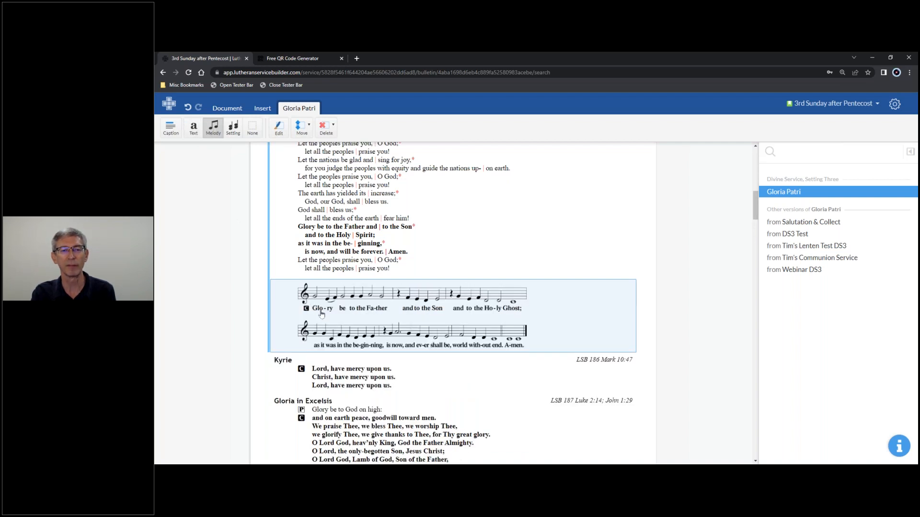
pyautogui.click(233, 129)
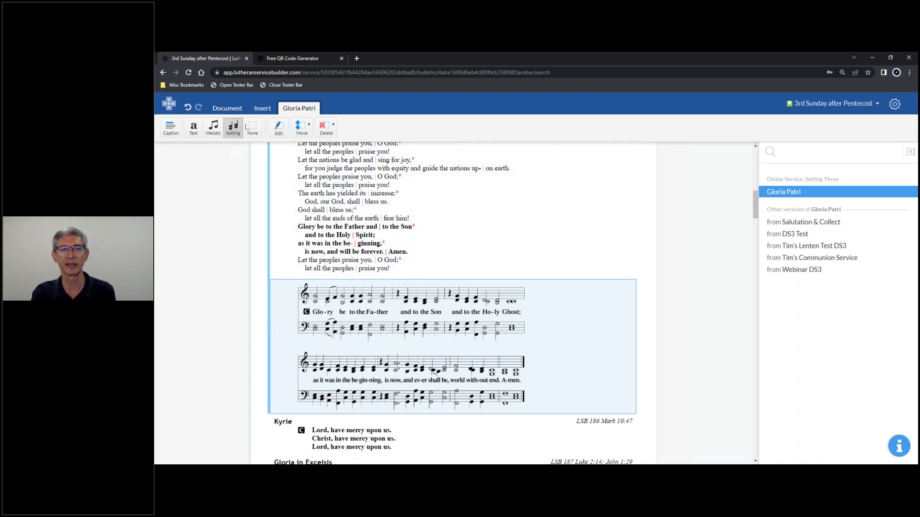
pyautogui.click(251, 127)
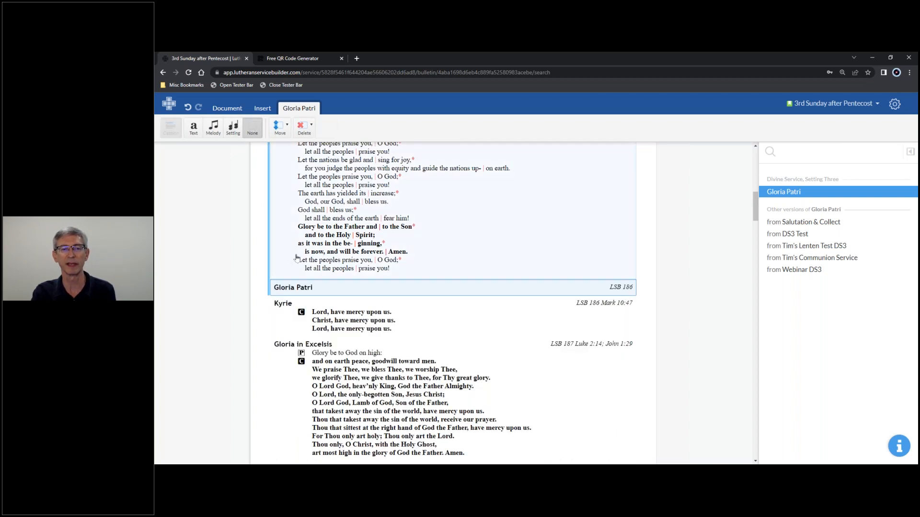
pyautogui.click(194, 130)
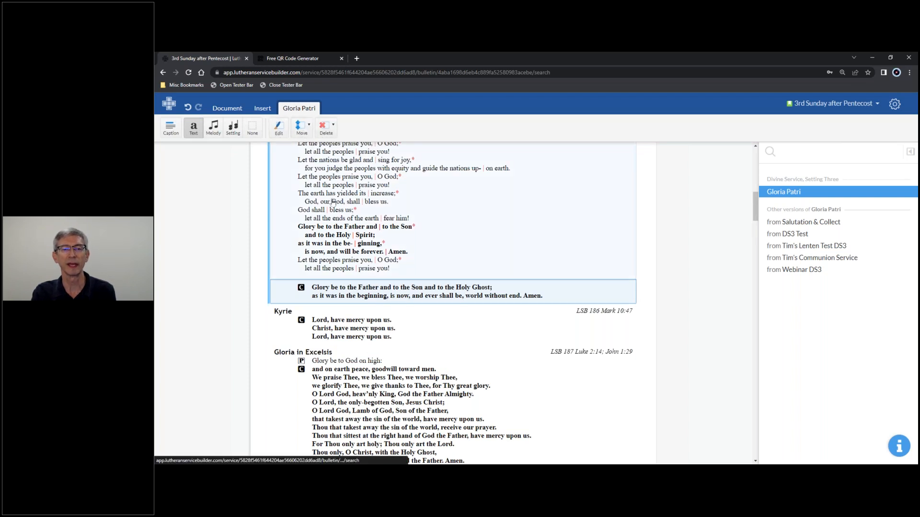
# - Select the Kyrie to view its display options and alternative versions
pyautogui.scroll(-1, 334, 203)
pyautogui.scroll(-3, 334, 202)
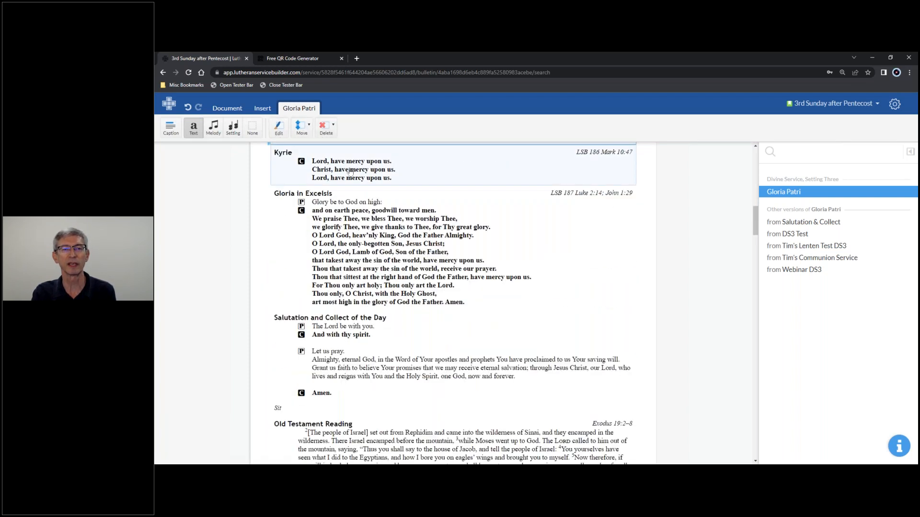
pyautogui.click(350, 172)
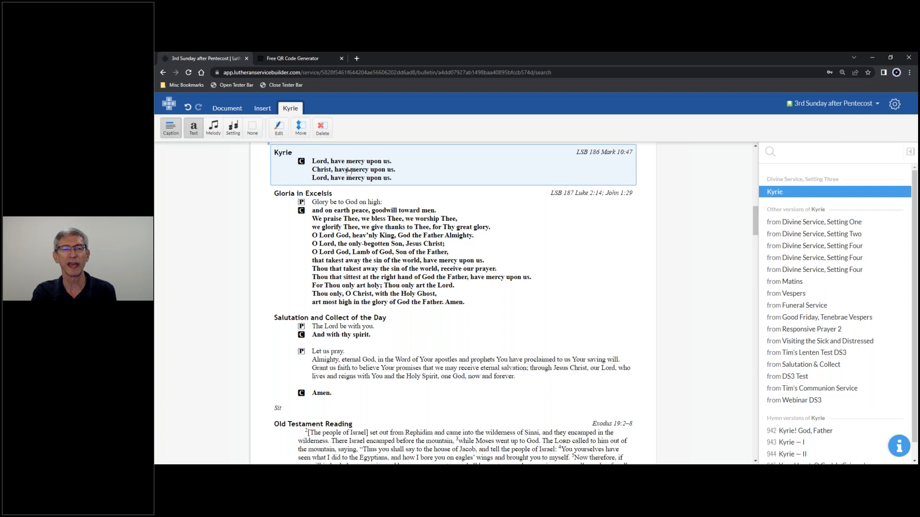
pyautogui.scroll(1, 349, 171)
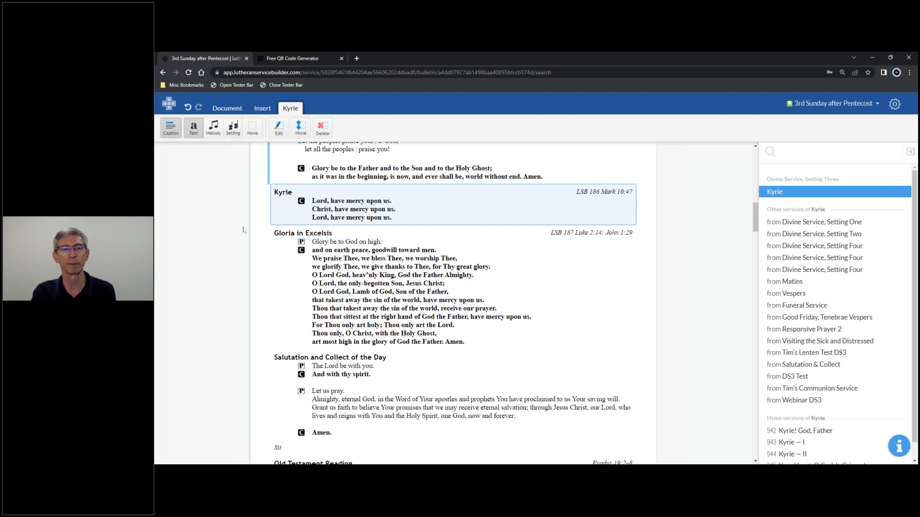
# - Switch the Gloria in Excelsis to Text/Setting and Text/Melody in turn, and return it to Text
pyautogui.click(352, 276)
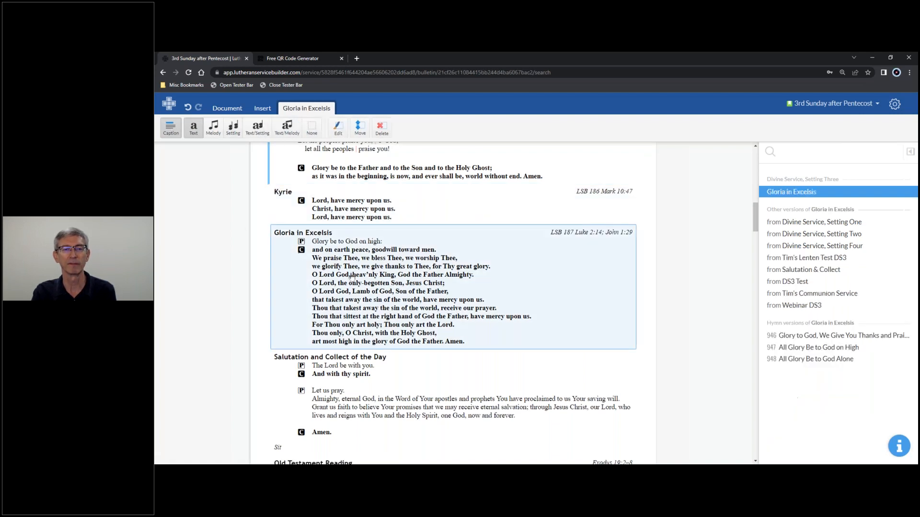
pyautogui.scroll(1, 363, 235)
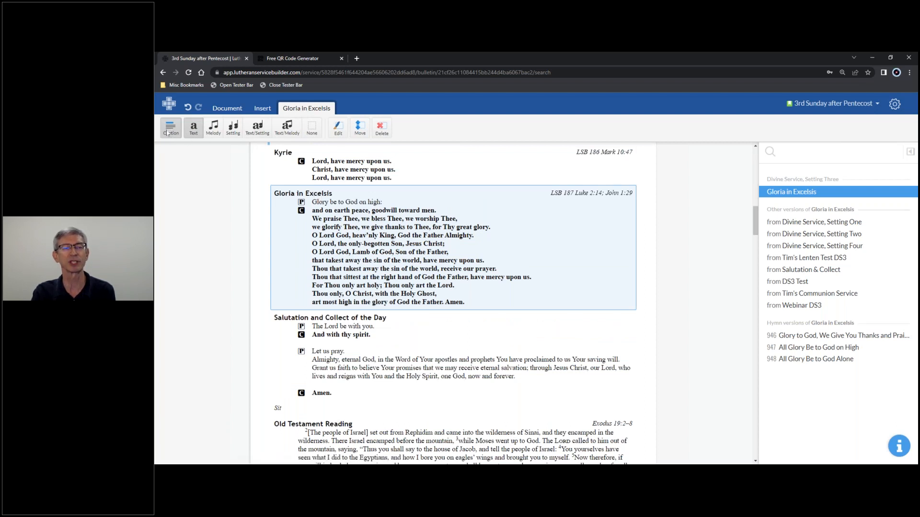
pyautogui.click(260, 131)
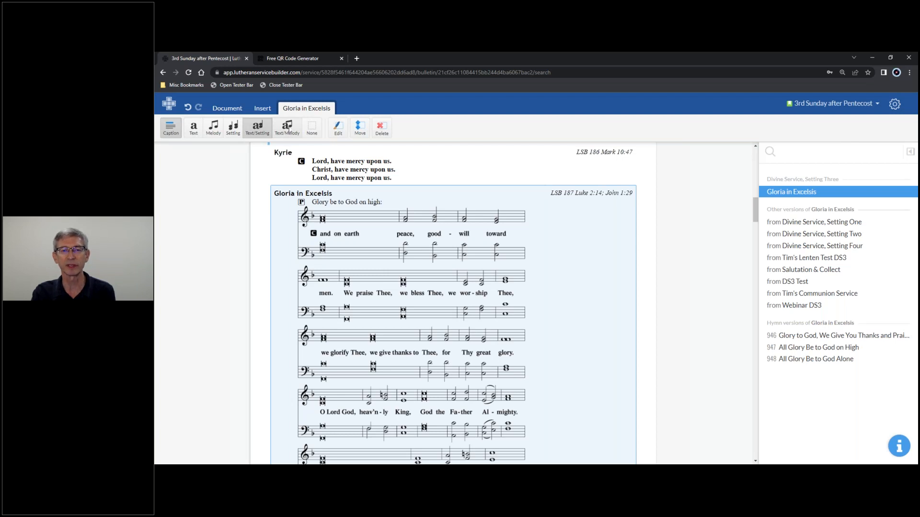
pyautogui.click(287, 128)
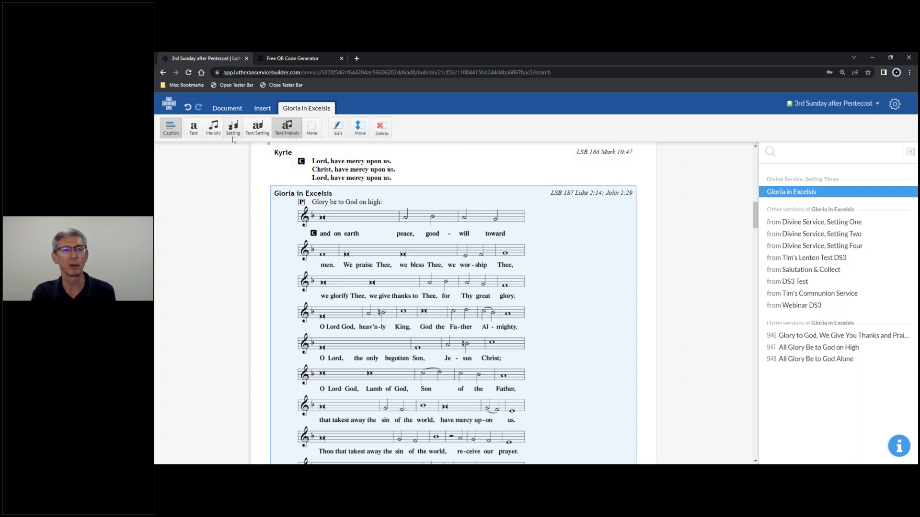
pyautogui.click(194, 130)
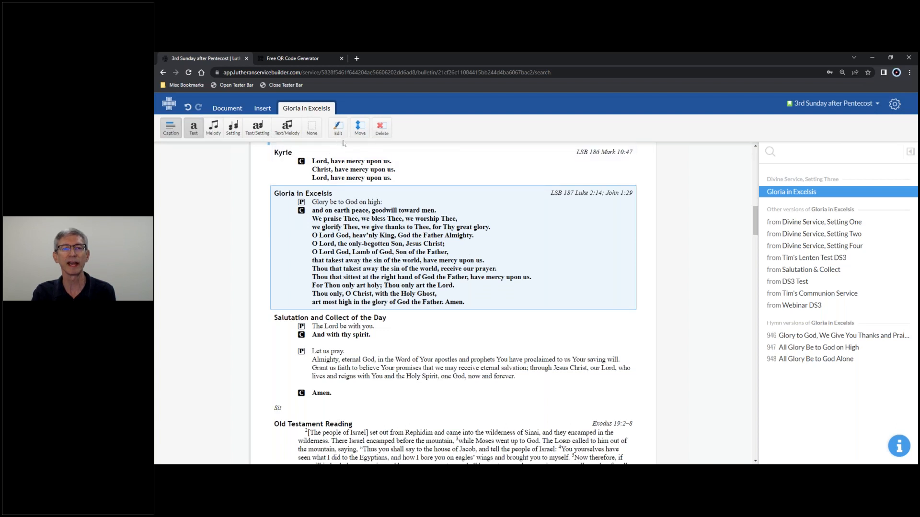
# - Select the Salutation and Collect of the Day, followed by the Sit rubric above the Old Testament Reading
pyautogui.scroll(-2, 318, 246)
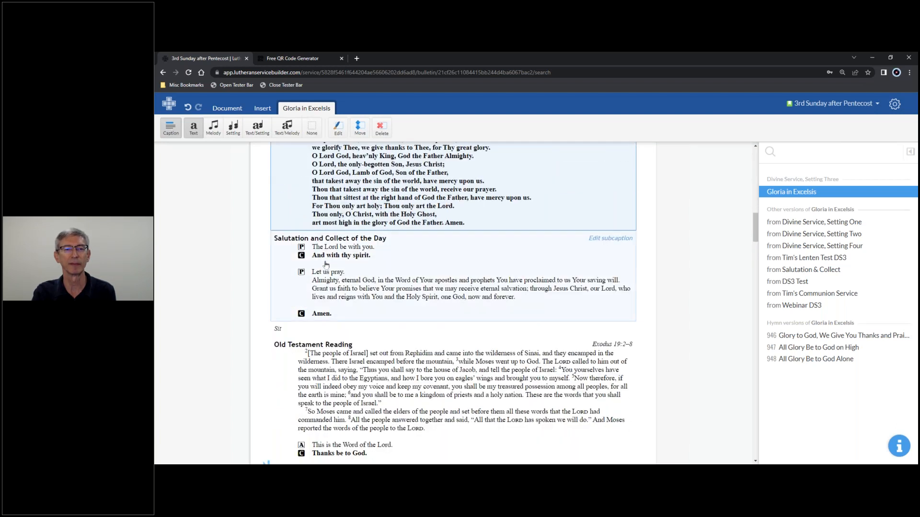
pyautogui.click(370, 260)
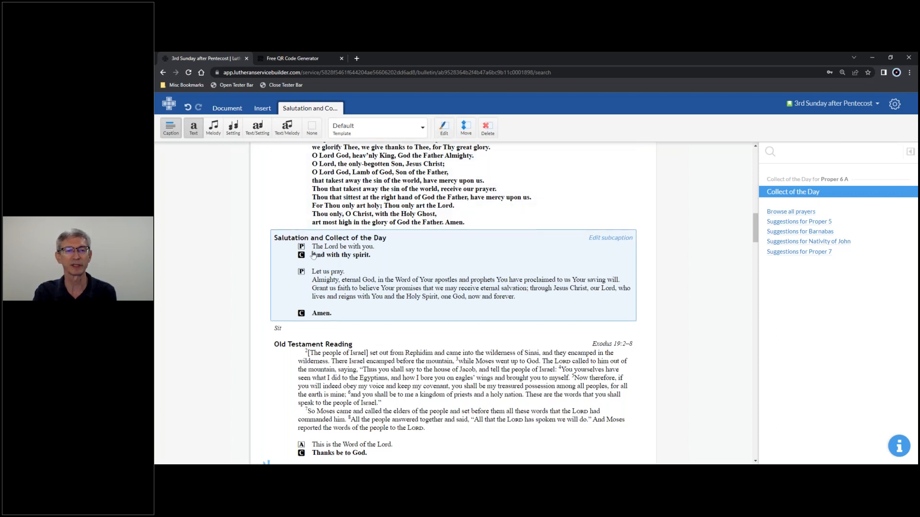
pyautogui.scroll(-3, 312, 255)
pyautogui.click(337, 213)
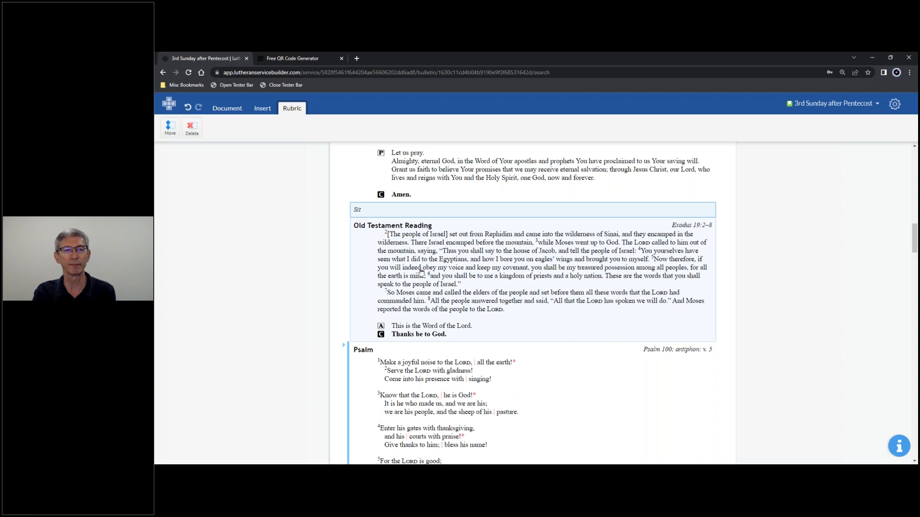
# - Apply the "with Introduction — Old Testament" template to the Old Testament Reading
pyautogui.click(421, 271)
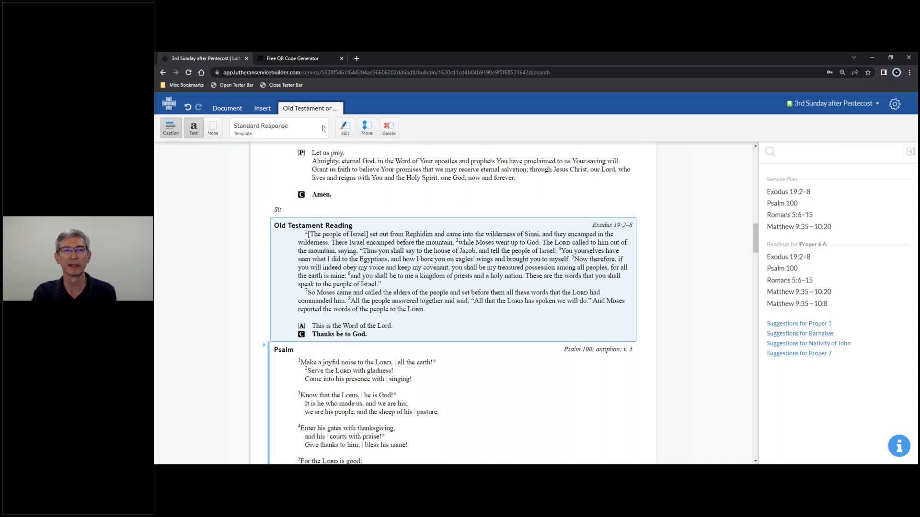
pyautogui.click(324, 129)
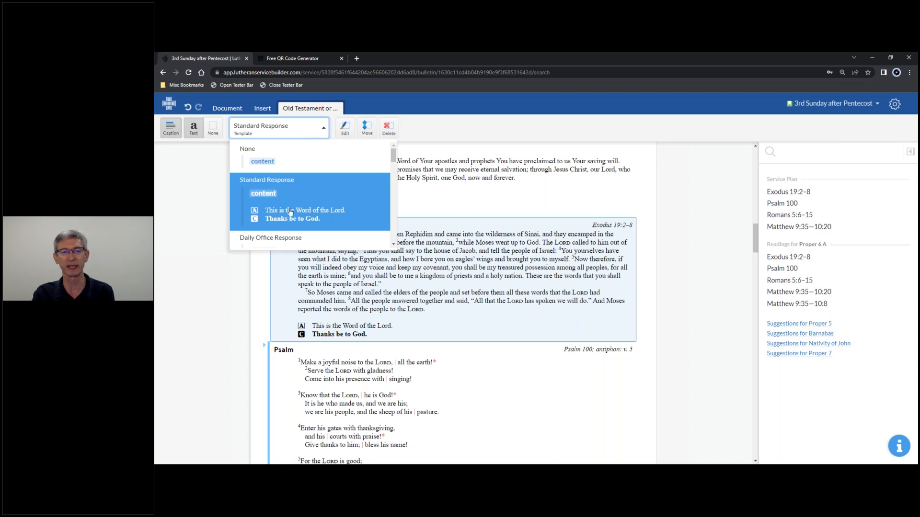
pyautogui.scroll(-1, 295, 197)
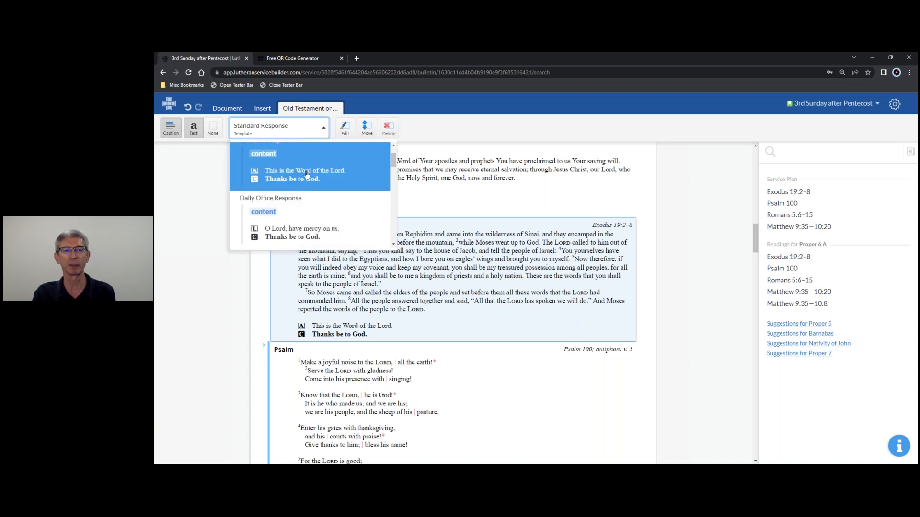
pyautogui.scroll(-1, 307, 173)
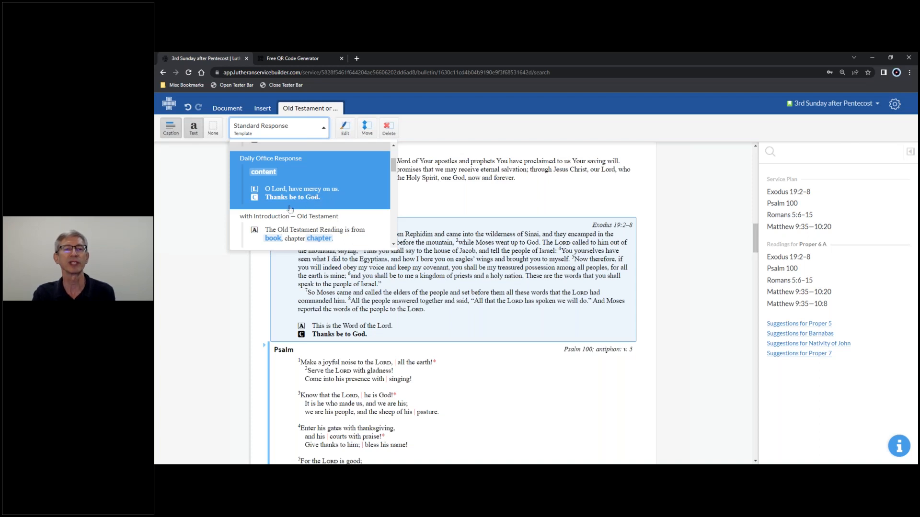
pyautogui.scroll(-1, 300, 208)
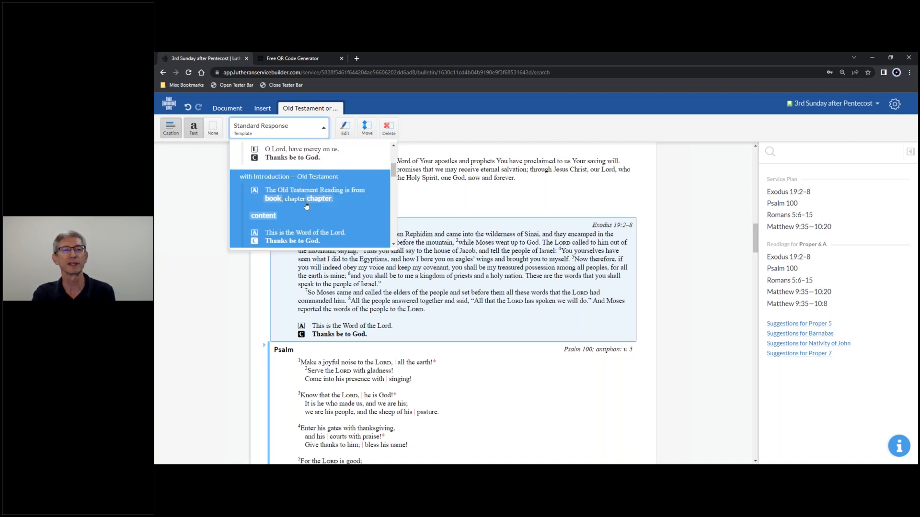
pyautogui.scroll(-1, 304, 203)
pyautogui.scroll(1, 308, 201)
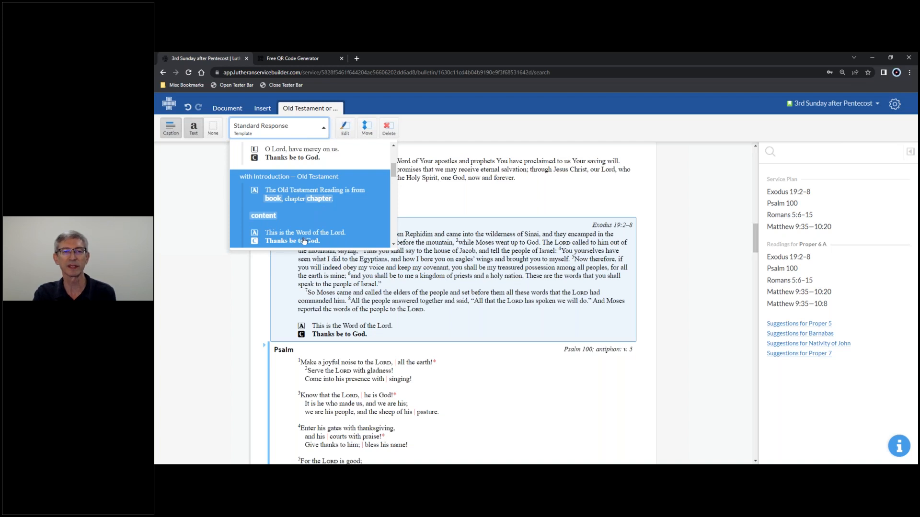
pyautogui.click(315, 211)
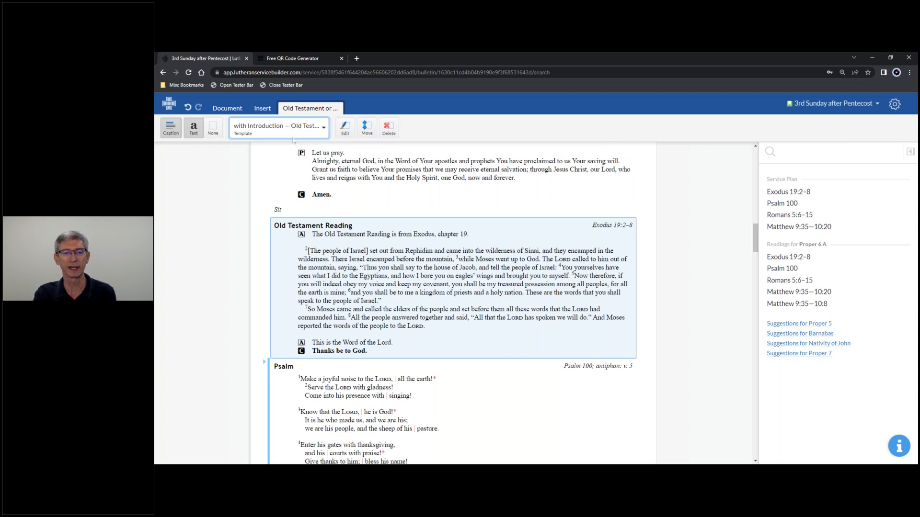
# - Add psalm tone A to Psalm 100
pyautogui.scroll(-3, 348, 253)
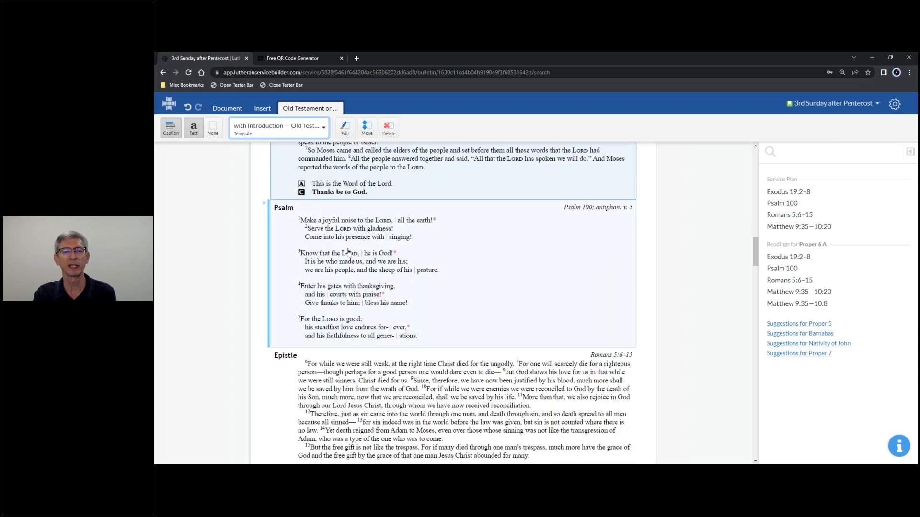
pyautogui.click(352, 249)
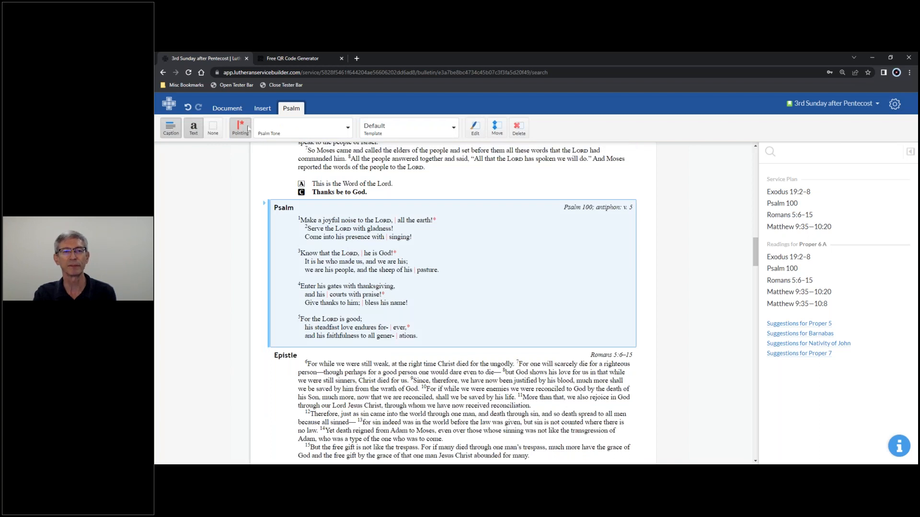
pyautogui.click(289, 133)
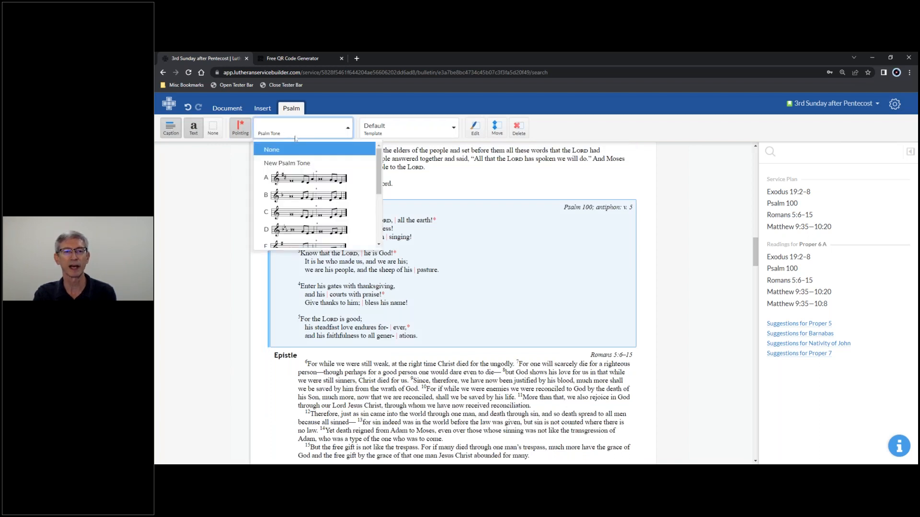
pyautogui.click(308, 180)
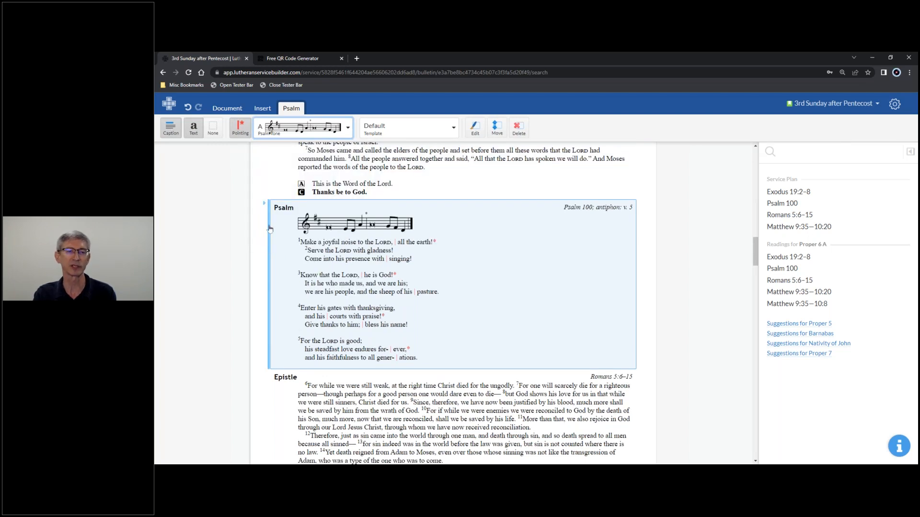
# - Expand the Psalm's alternatives and choose the Gradual in its place
pyautogui.scroll(-1, 271, 220)
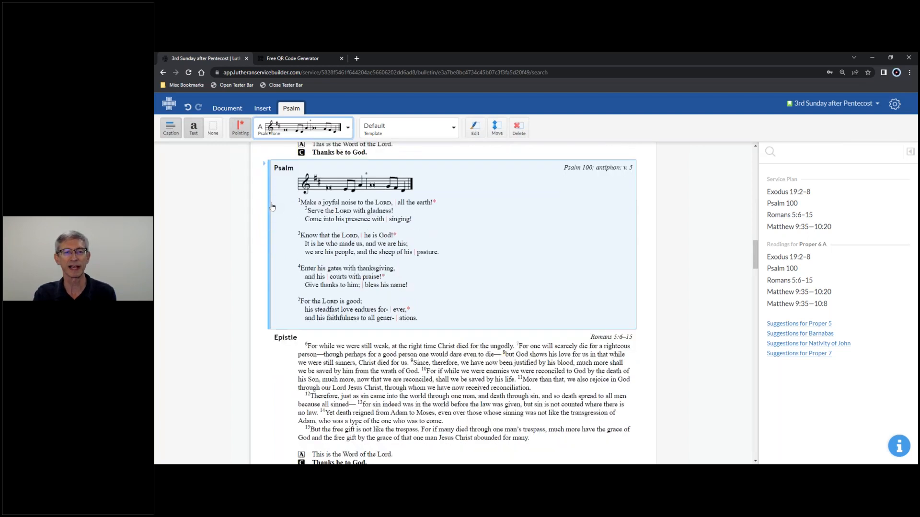
pyautogui.click(270, 210)
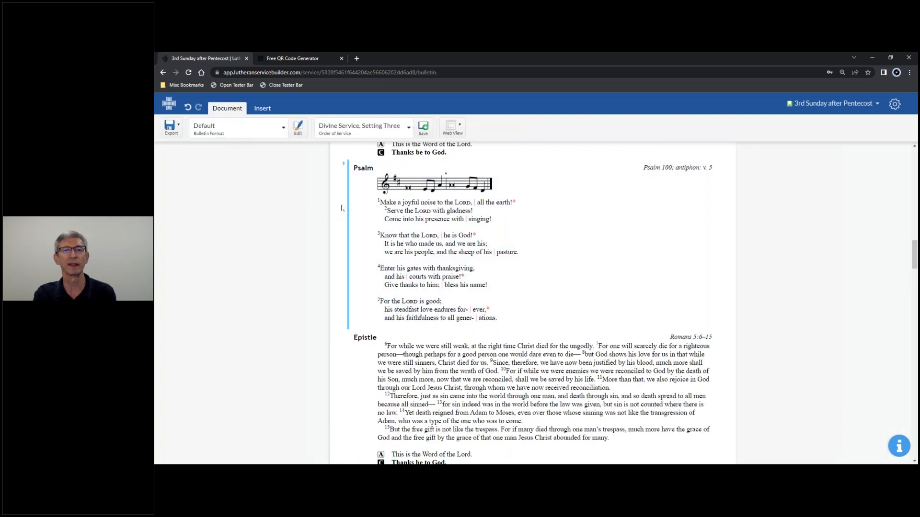
pyautogui.click(342, 207)
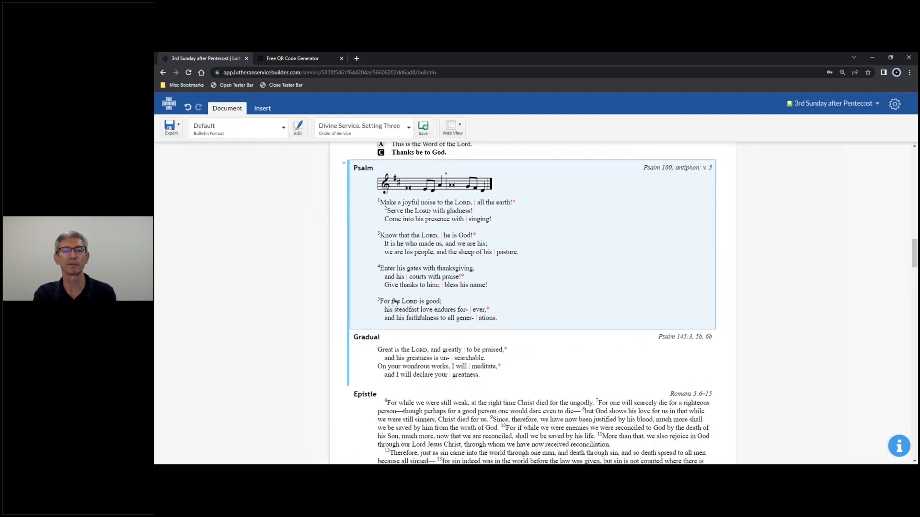
pyautogui.click(423, 361)
pyautogui.scroll(1, 458, 192)
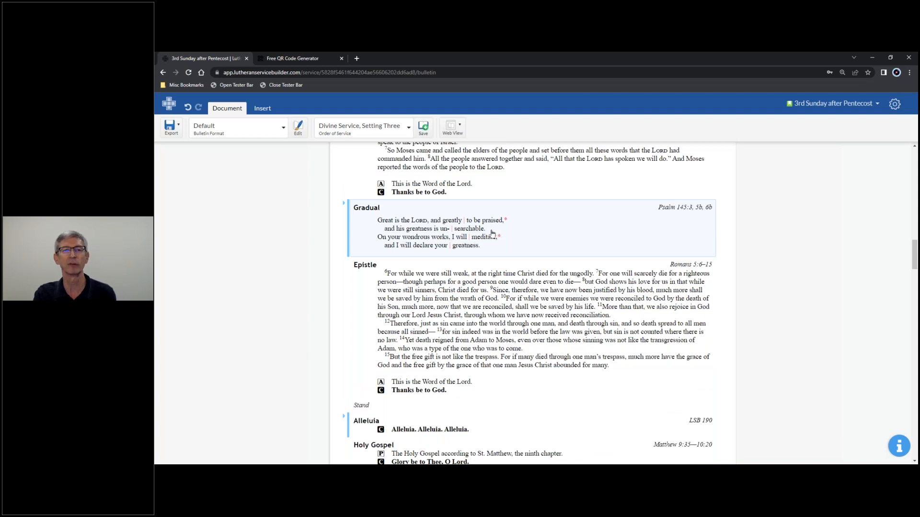
# - Add psalm tone A to the Gradual
pyautogui.click(487, 235)
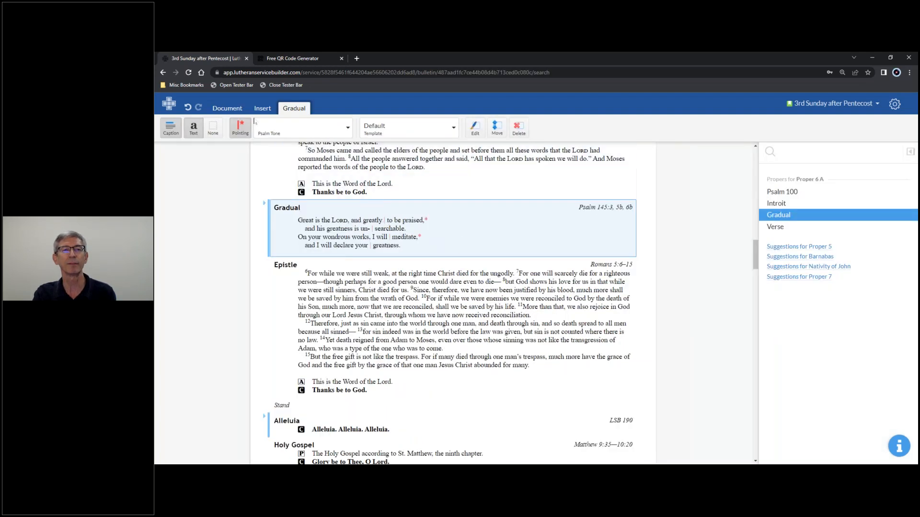
pyautogui.click(312, 135)
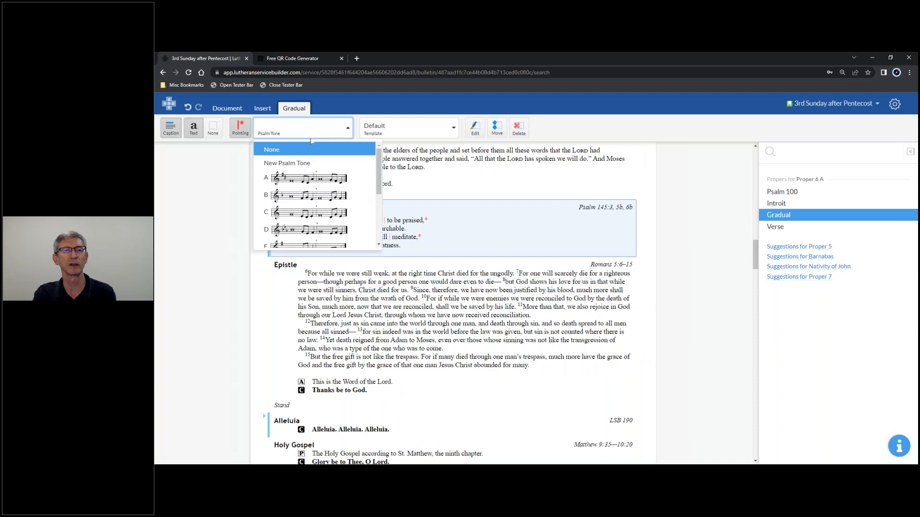
pyautogui.click(304, 179)
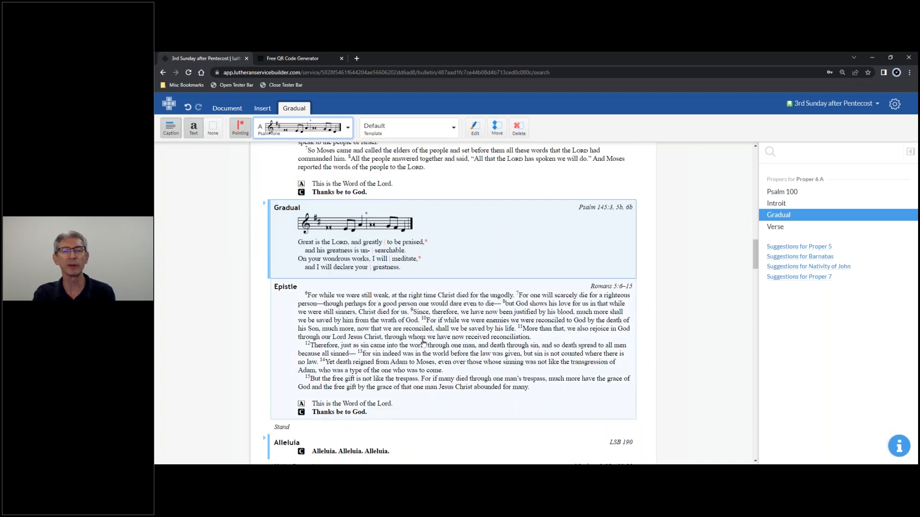
# - Select the Epistle, the Stand rubric and the Alleluia in turn to view their display options
pyautogui.click(421, 345)
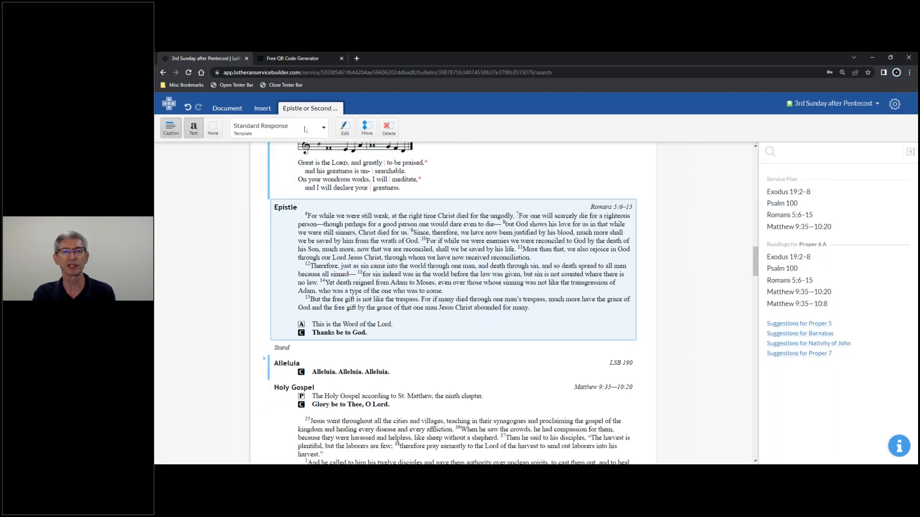
pyautogui.scroll(-2, 312, 271)
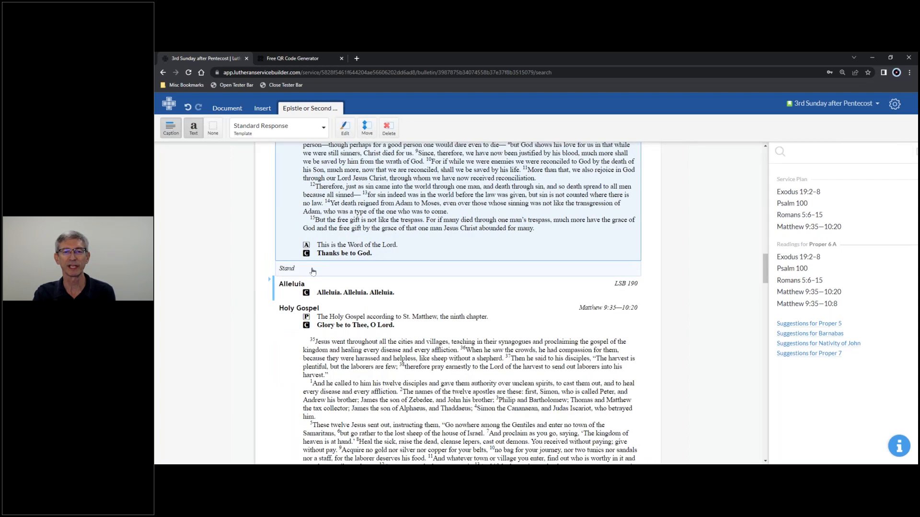
pyautogui.click(313, 271)
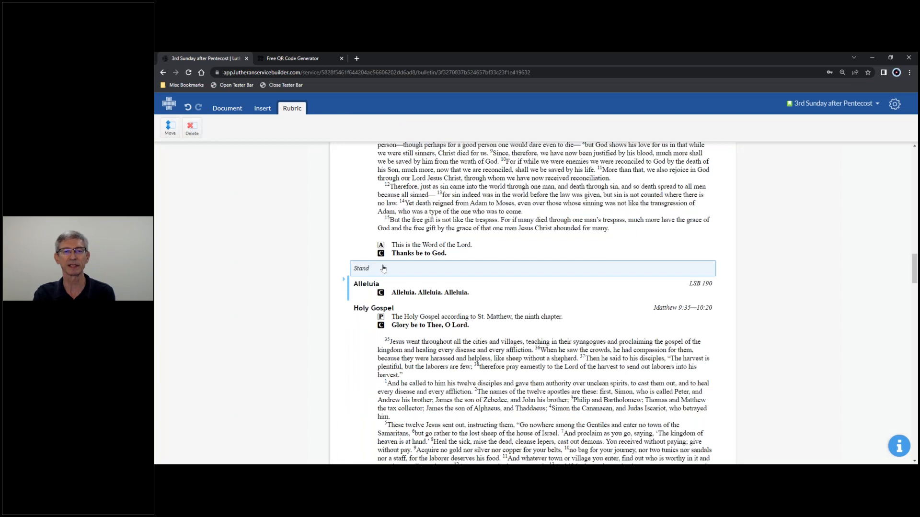
pyautogui.click(409, 288)
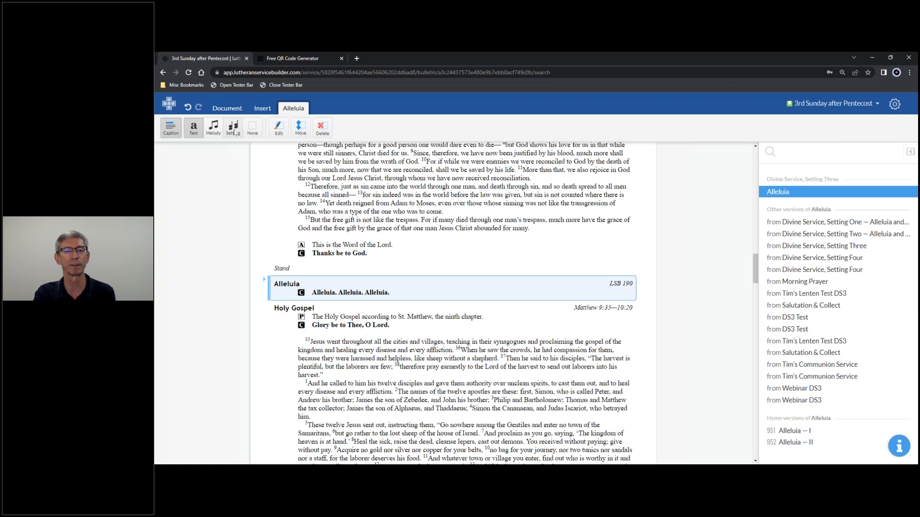
# - Review the reading templates available for the Holy Gospel, leaving the Default template in place
pyautogui.click(344, 327)
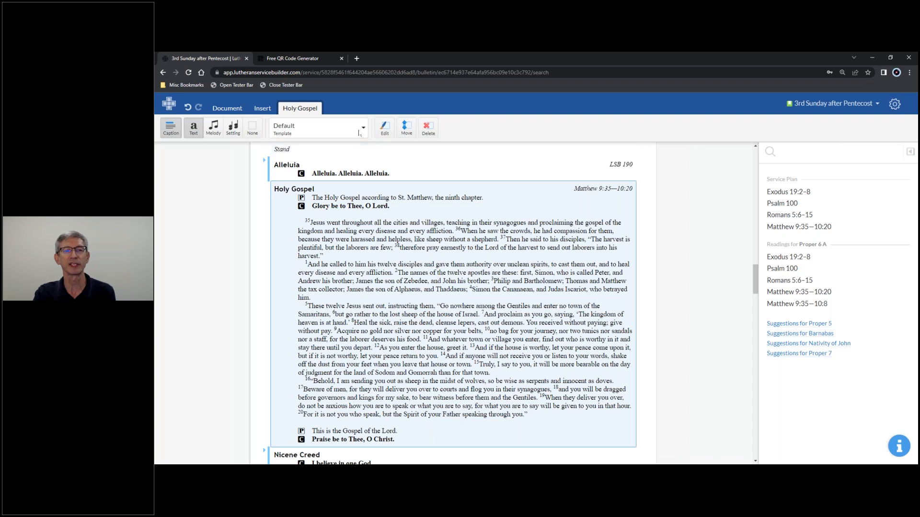
pyautogui.click(360, 133)
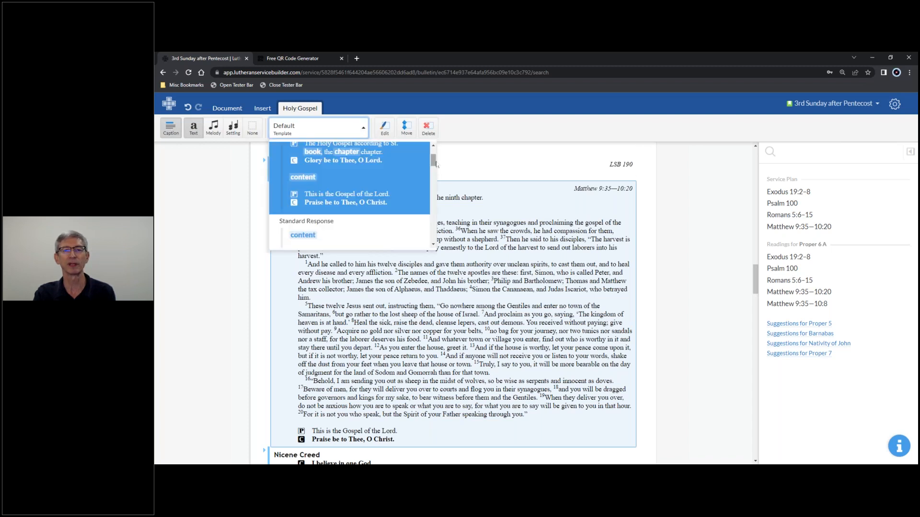
pyautogui.moveTo(433, 163)
pyautogui.mouseDown()
pyautogui.moveTo(434, 233)
pyautogui.moveTo(434, 157)
pyautogui.mouseUp()
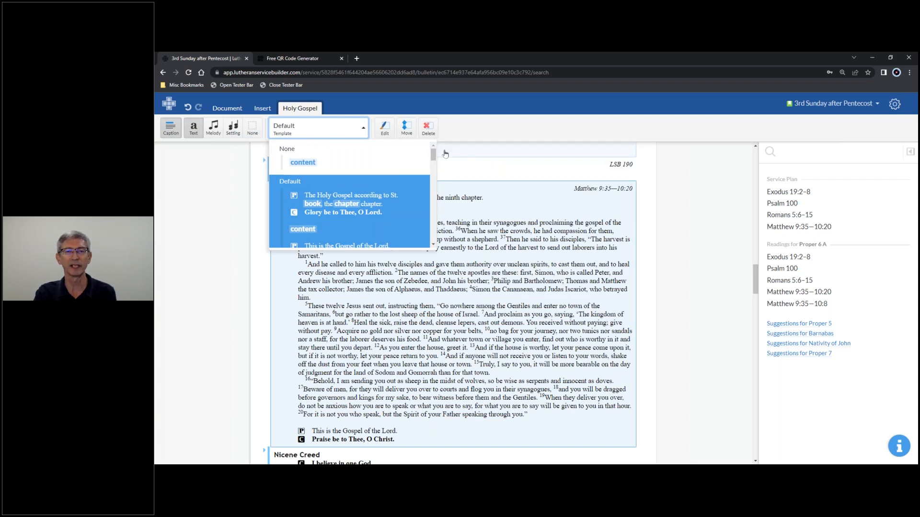
pyautogui.click(219, 178)
# - Close the Holy Gospel's template choices, select the Nicene Creed and expand its alternatives
pyautogui.scroll(-2, 368, 254)
pyautogui.scroll(-2, 370, 255)
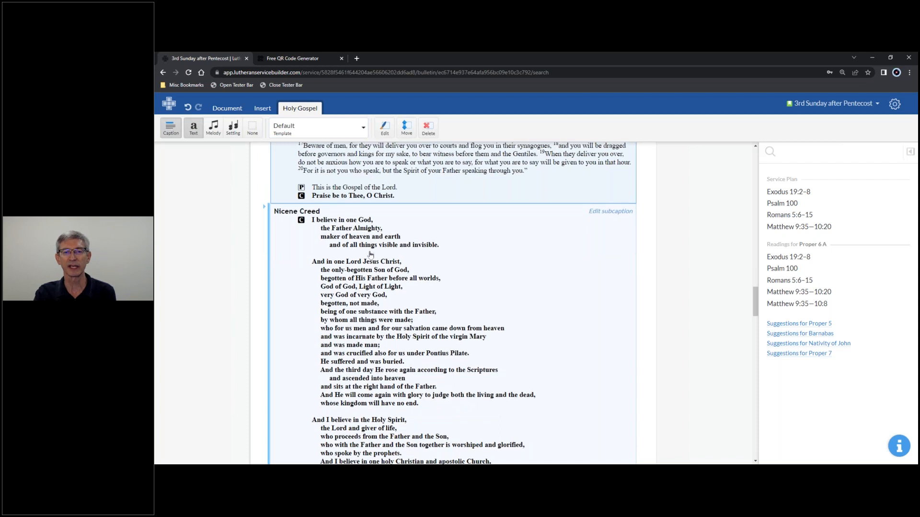
pyautogui.click(372, 245)
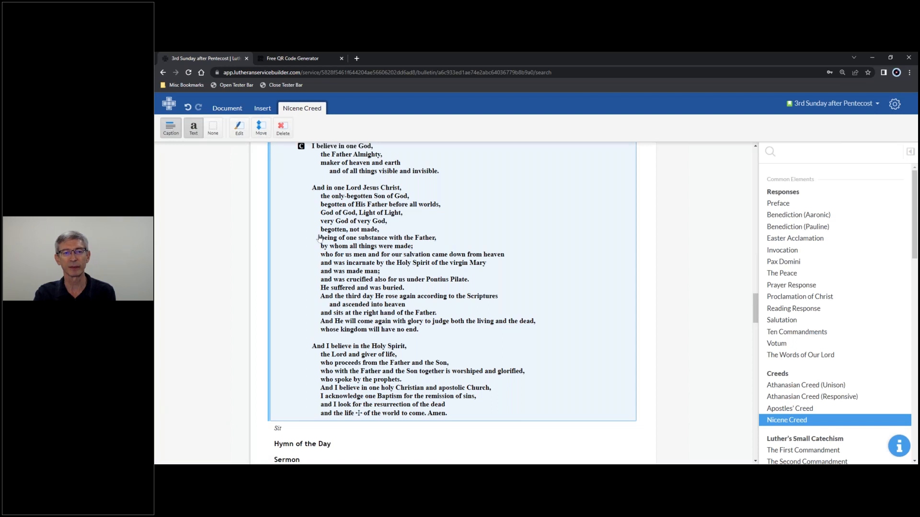
pyautogui.scroll(2, 318, 240)
pyautogui.scroll(-1, 318, 241)
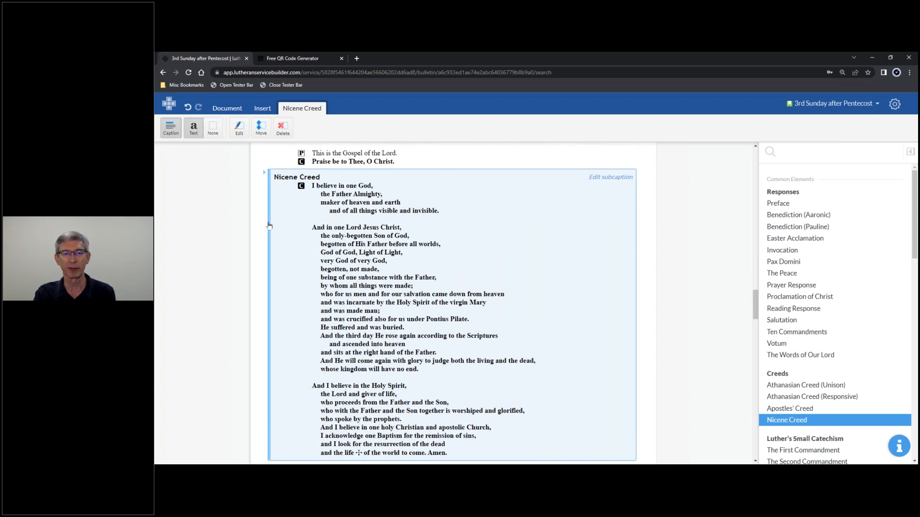
# - Review the Apostles' Creed and Athanasian Creed alternatives, keeping the Nicene Creed as the creed for the service
pyautogui.scroll(-4, 326, 223)
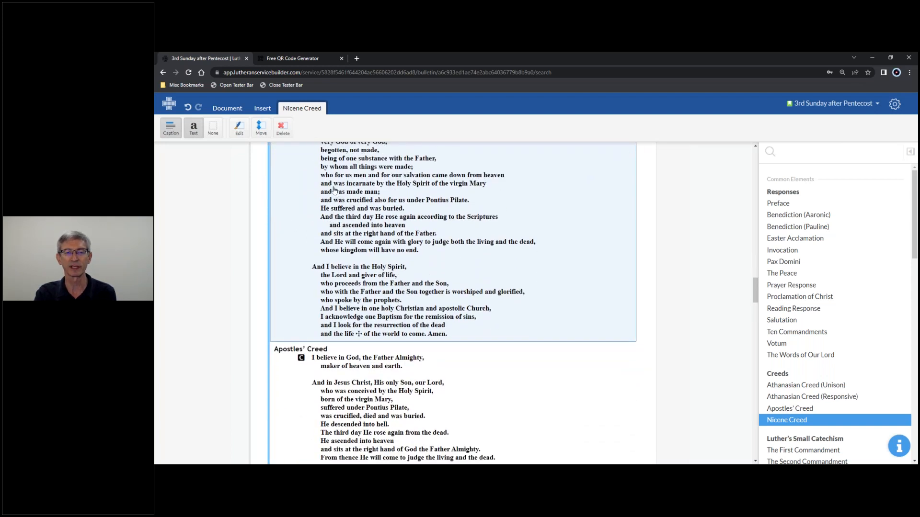
pyautogui.scroll(-4, 336, 191)
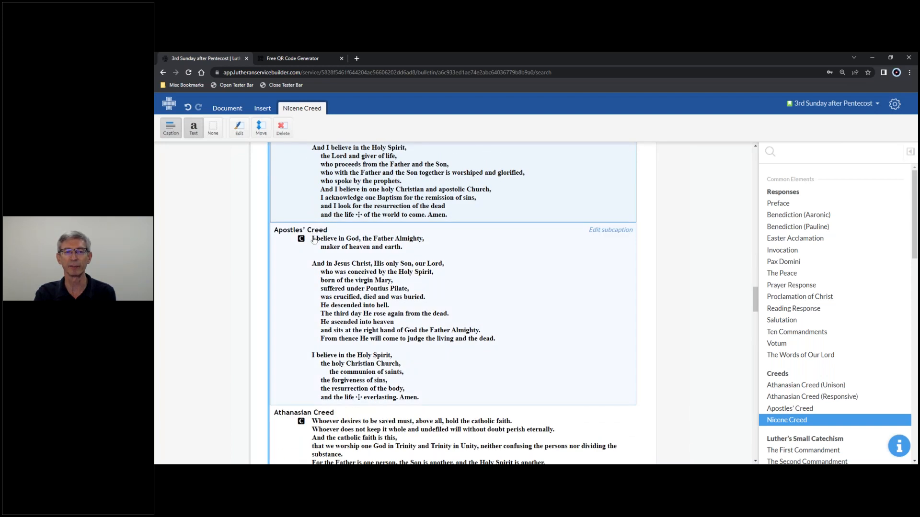
pyautogui.scroll(-4, 324, 245)
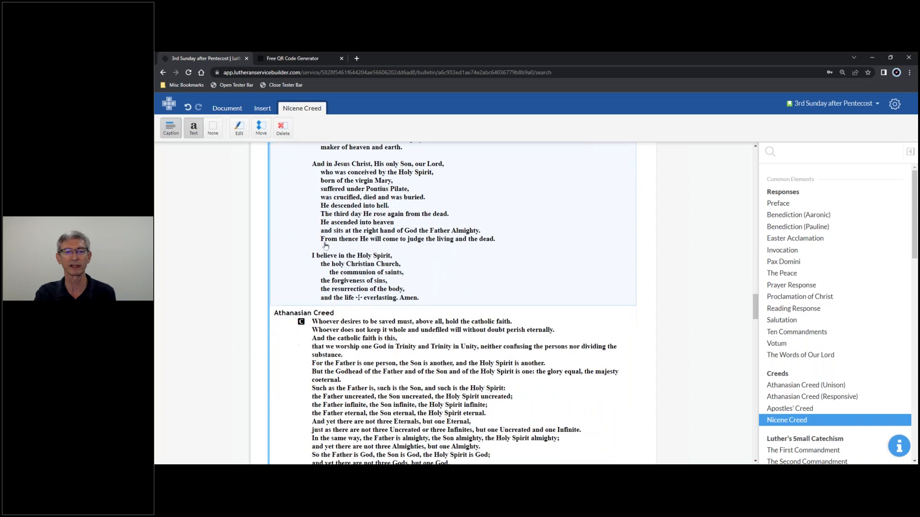
pyautogui.scroll(-8, 335, 328)
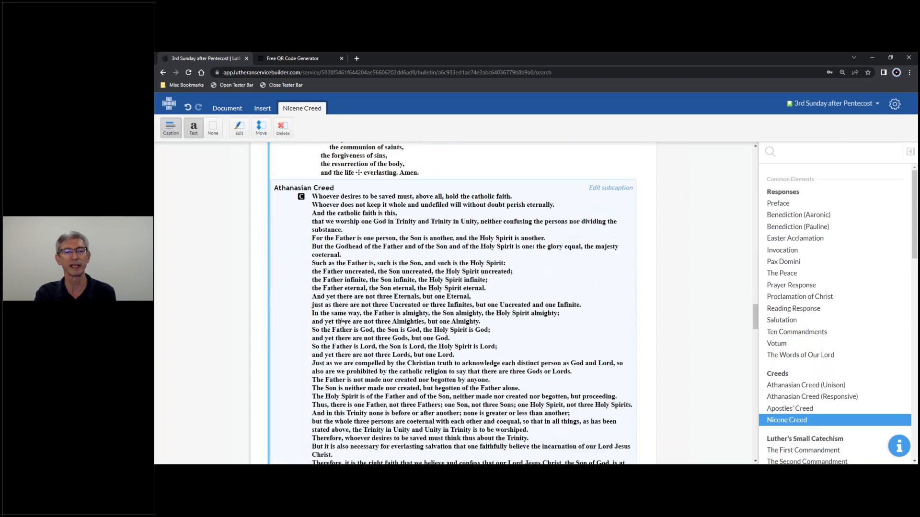
pyautogui.scroll(-6, 343, 321)
pyautogui.scroll(20, 349, 311)
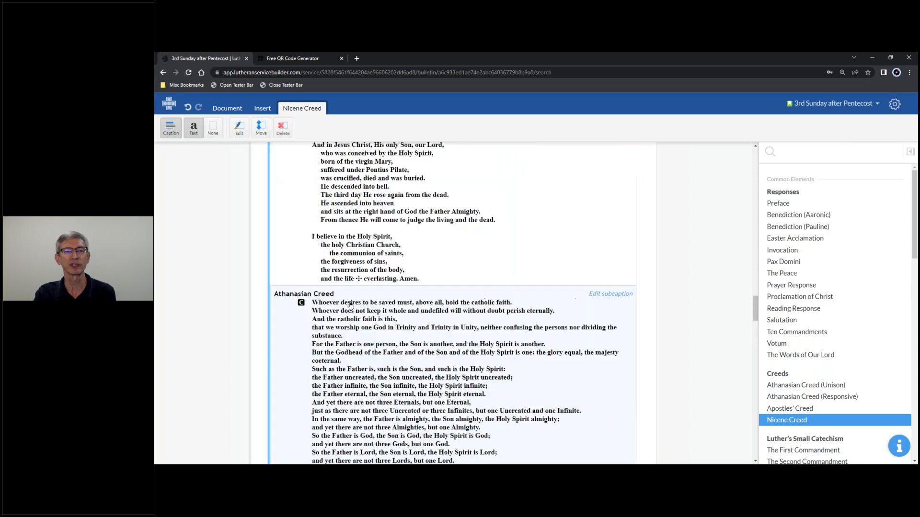
pyautogui.scroll(8, 353, 299)
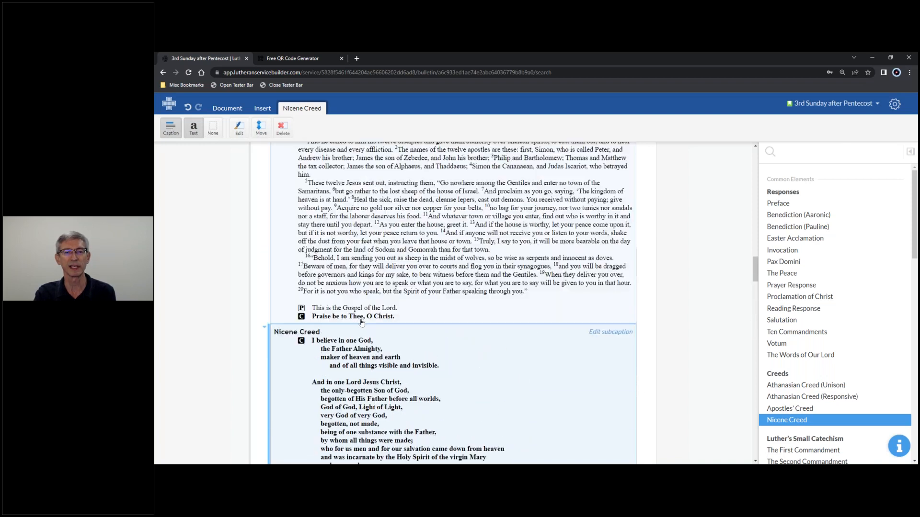
pyautogui.scroll(-12, 367, 319)
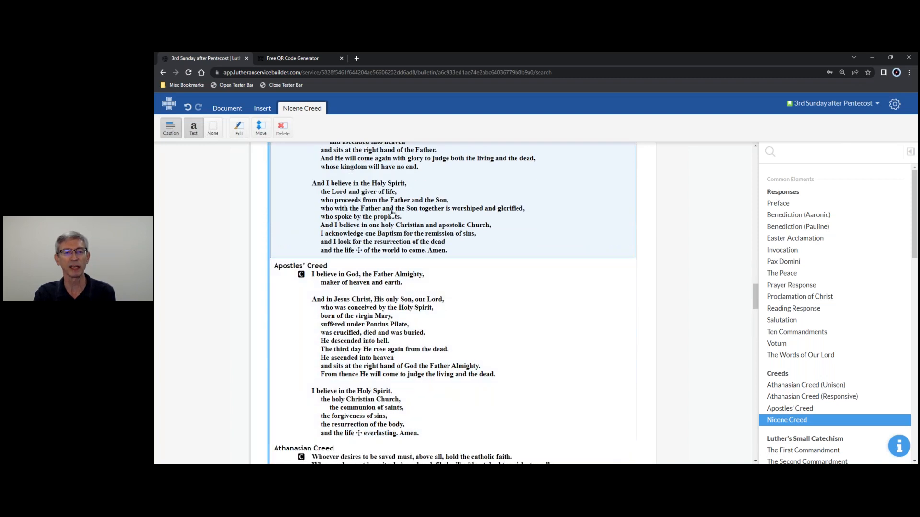
pyautogui.scroll(2, 396, 209)
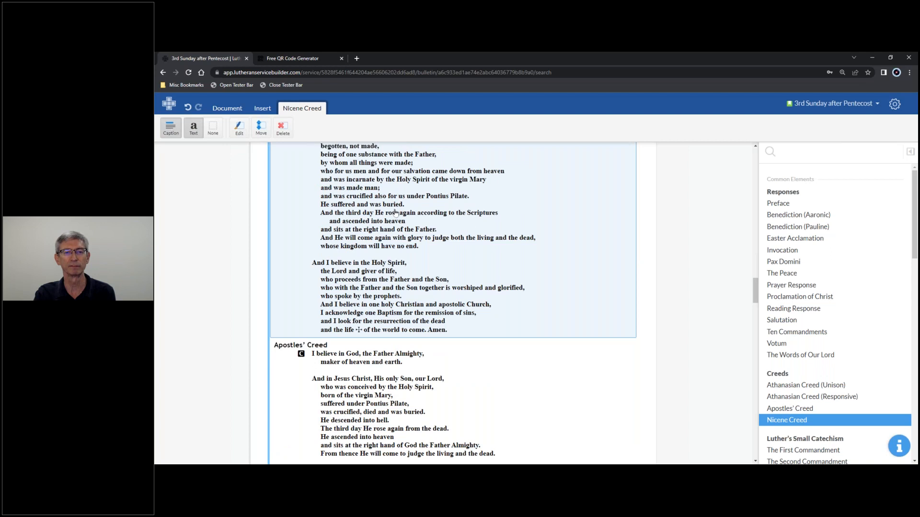
pyautogui.click(394, 214)
# - Fill the Hymn of the Day with hymn 571, God Loved the World So That He Gave, from the service plan
pyautogui.scroll(-4, 391, 216)
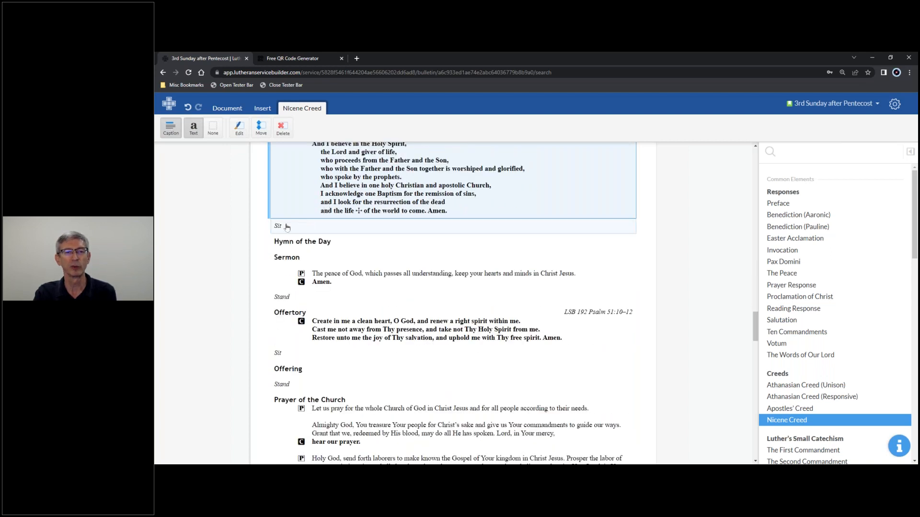
pyautogui.click(317, 244)
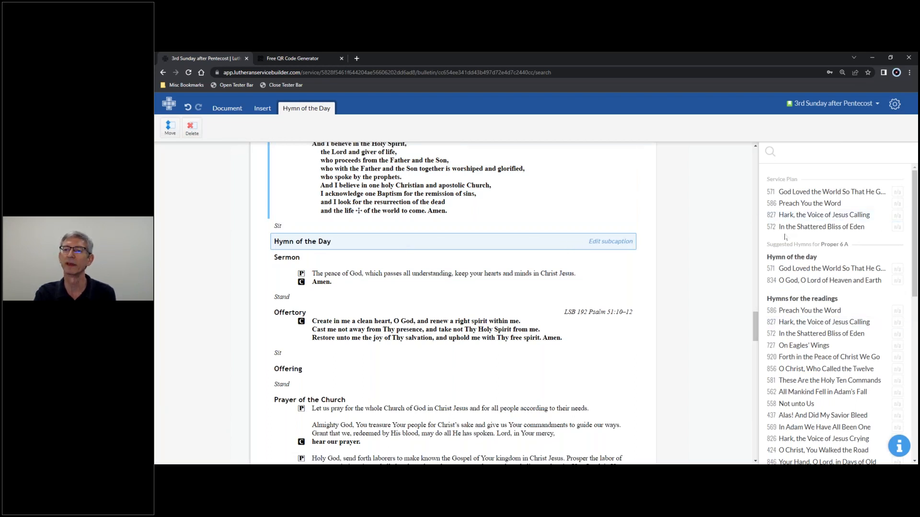
pyautogui.click(788, 195)
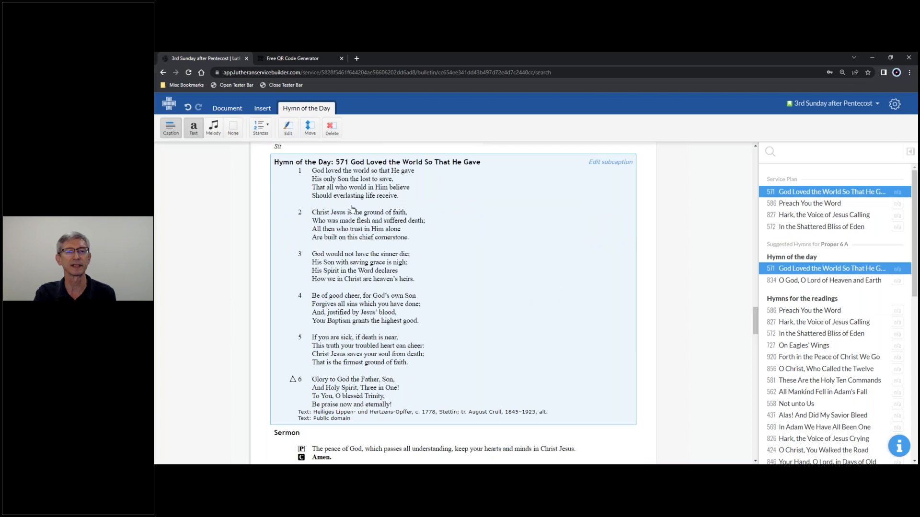
# - Leave stanzas 4 and 5 out of the Hymn of the Day
pyautogui.click(268, 128)
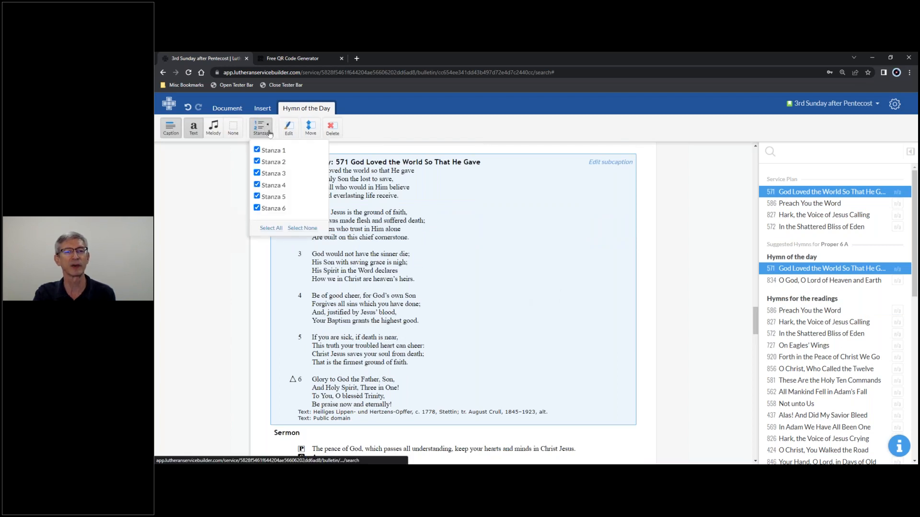
pyautogui.click(257, 185)
pyautogui.click(257, 197)
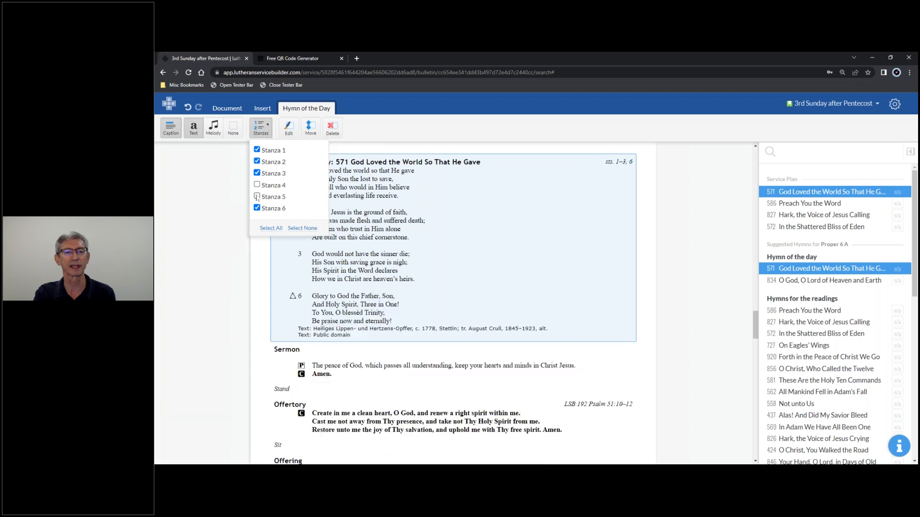
pyautogui.click(221, 216)
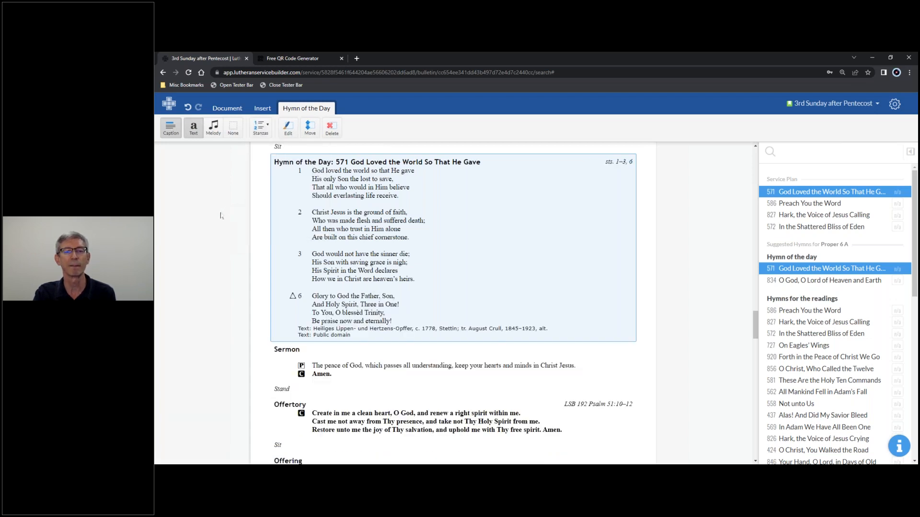
# - Open the Sermon caption for editing, then leave it without entering a title
pyautogui.scroll(-3, 227, 234)
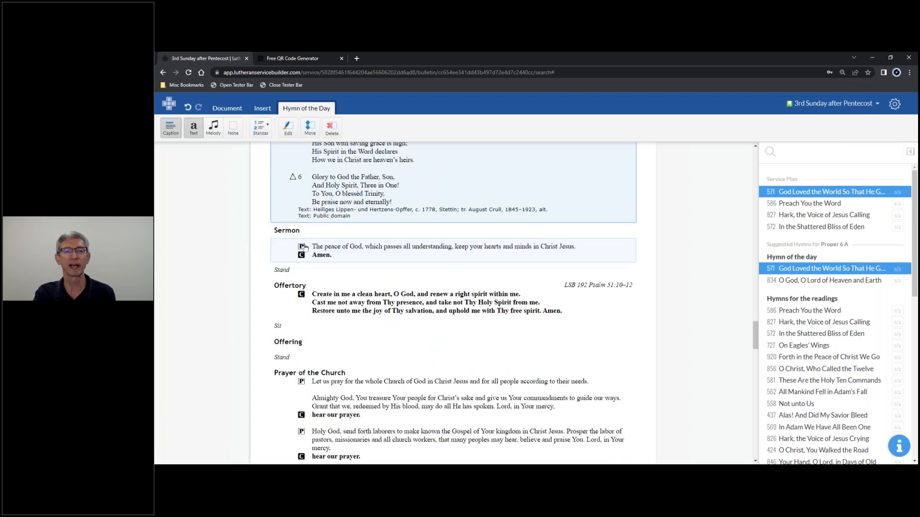
pyautogui.click(298, 232)
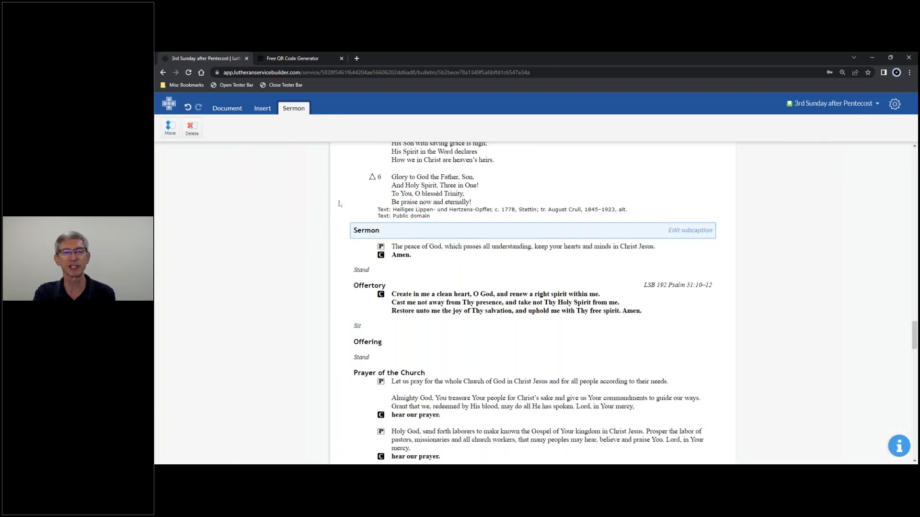
pyautogui.click(397, 231)
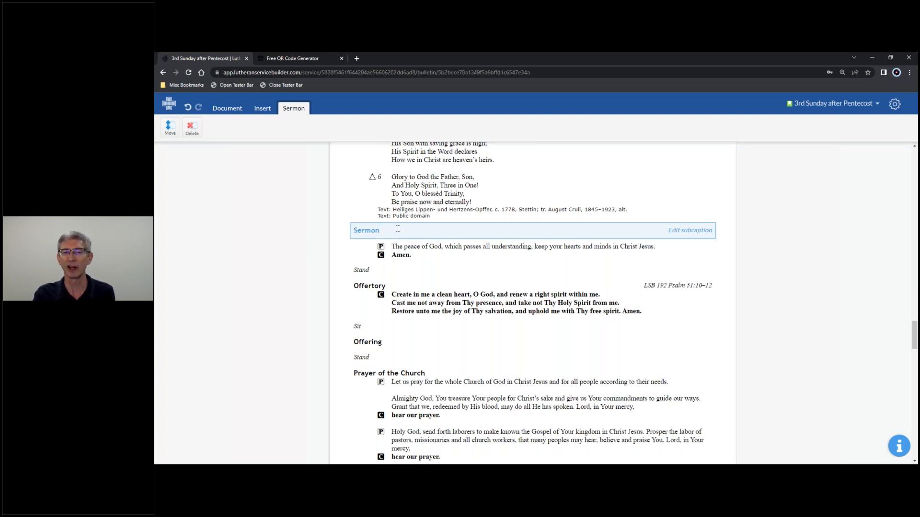
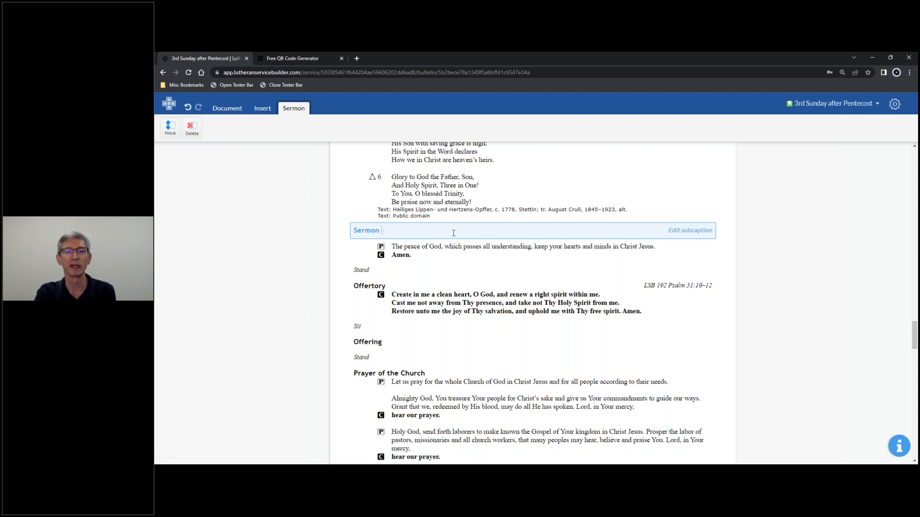
pyautogui.click(786, 236)
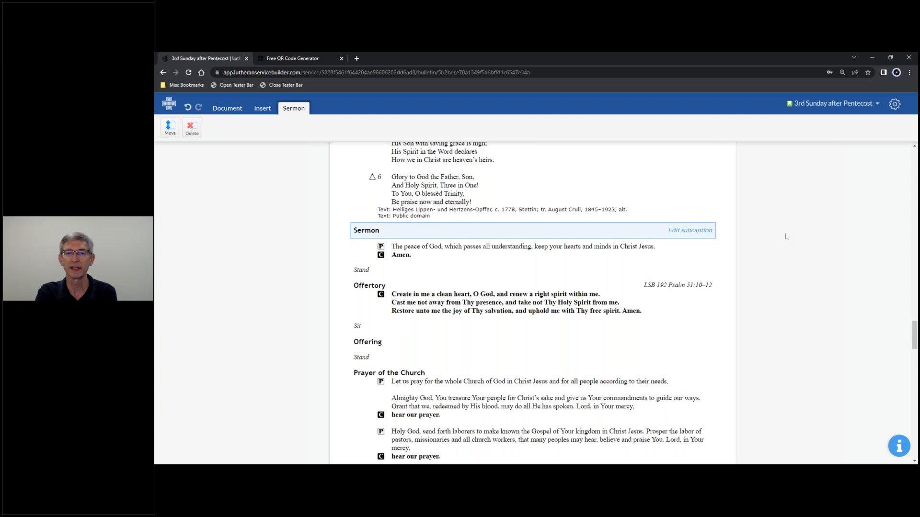
# - Select the Votum, the Offertory and the Sit rubric before the Offering in turn to view their options
pyautogui.click(433, 257)
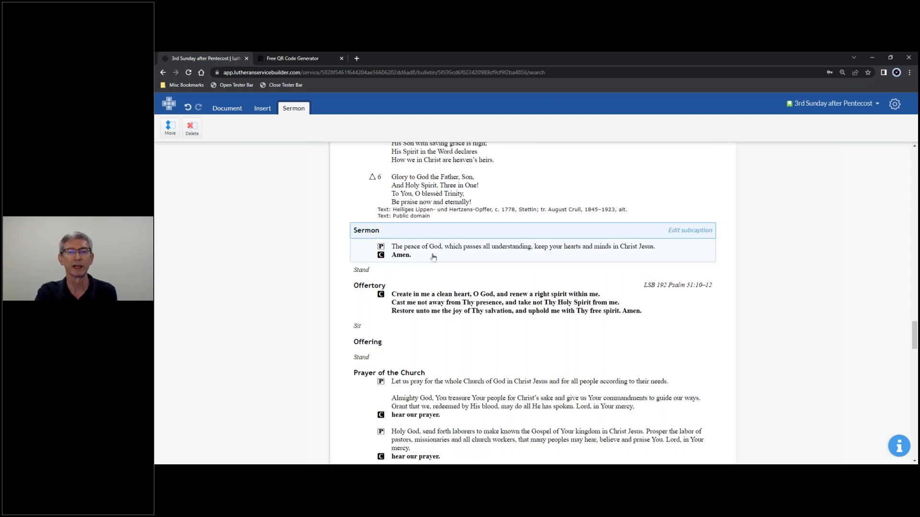
pyautogui.click(405, 271)
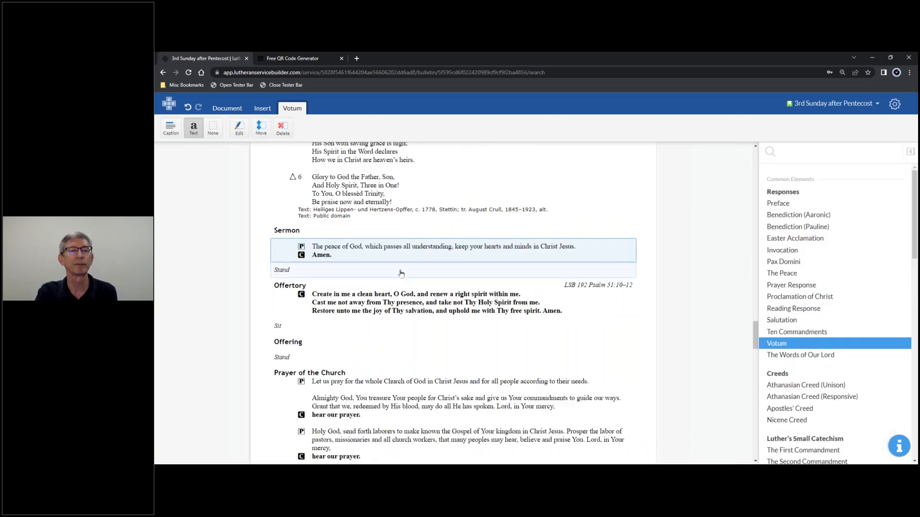
pyautogui.click(403, 297)
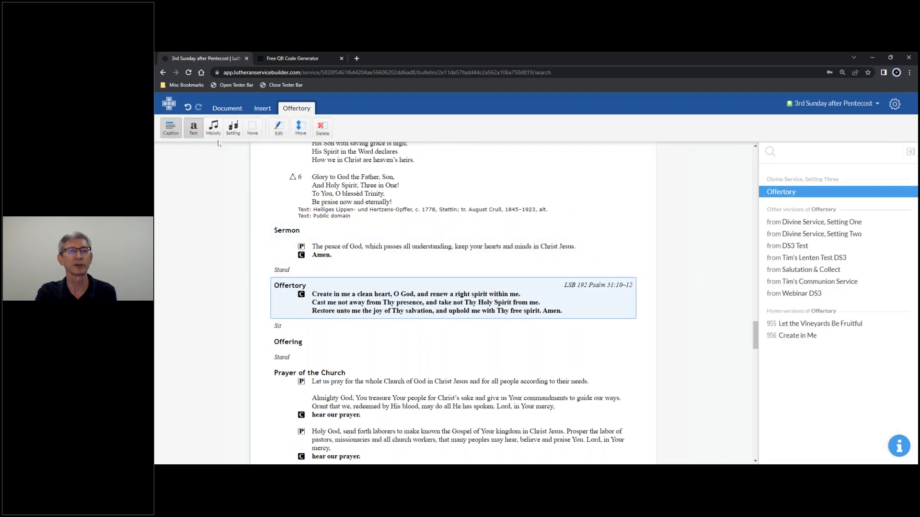
pyautogui.click(303, 332)
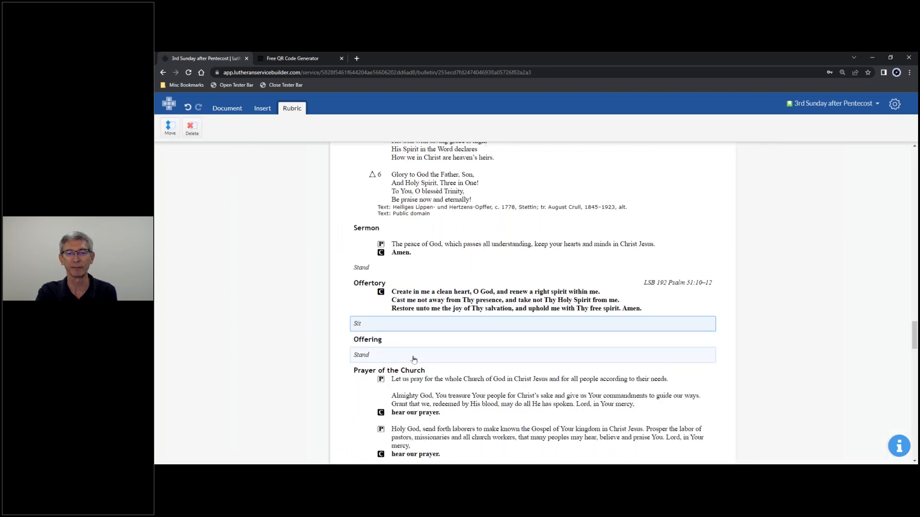
# - Select the Prayer of the Church and look over its petitions and the alternative prayers offered
pyautogui.scroll(-2, 414, 359)
pyautogui.scroll(-1, 426, 345)
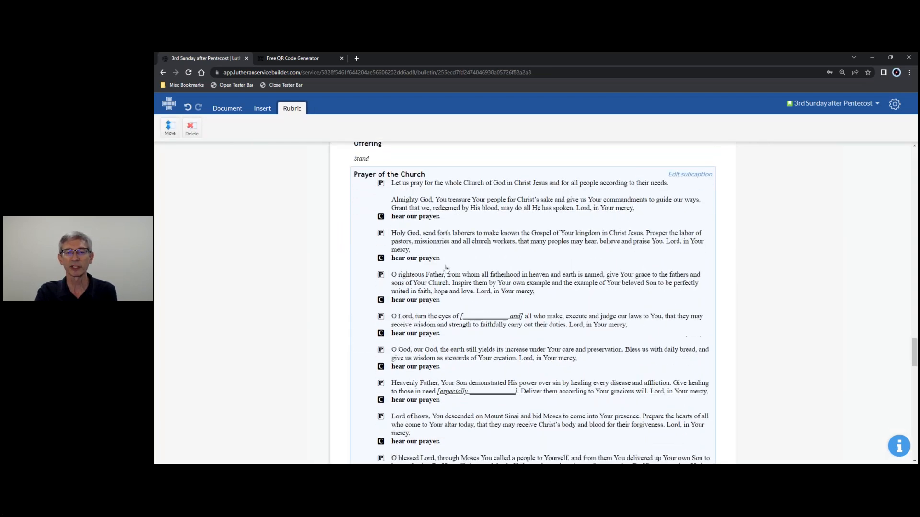
pyautogui.click(454, 192)
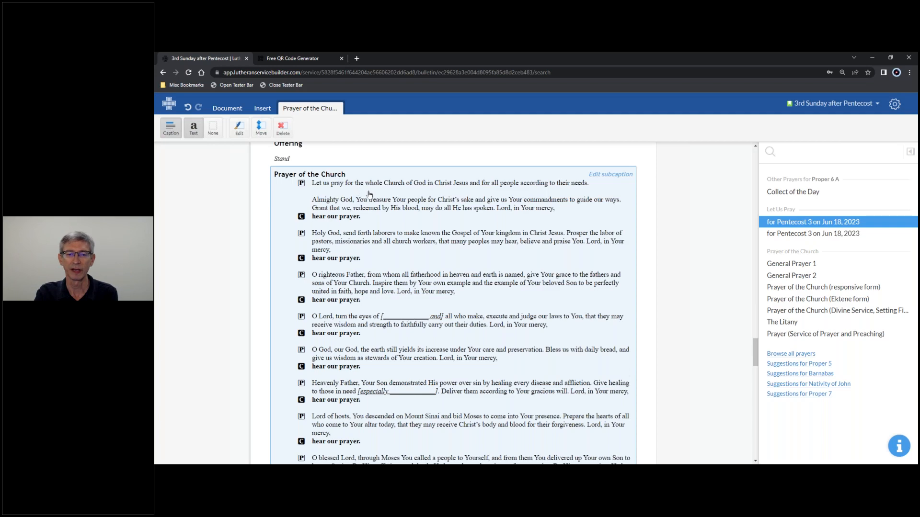
pyautogui.scroll(-3, 369, 194)
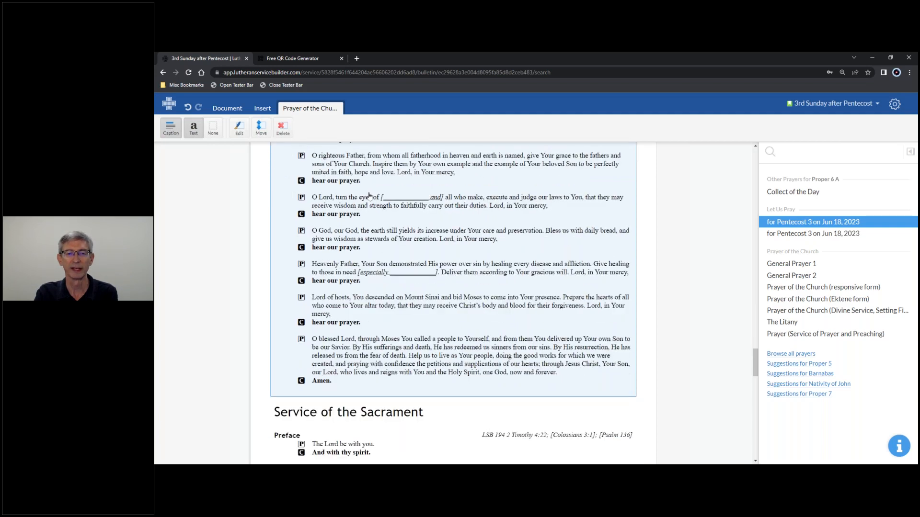
# - Delete the Service of the Sacrament heading above the Preface
pyautogui.scroll(-5, 369, 195)
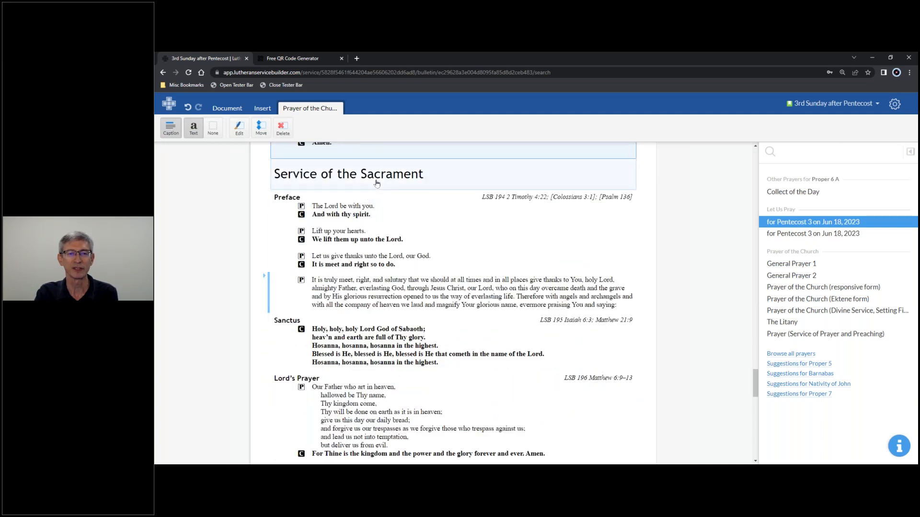
pyautogui.click(373, 179)
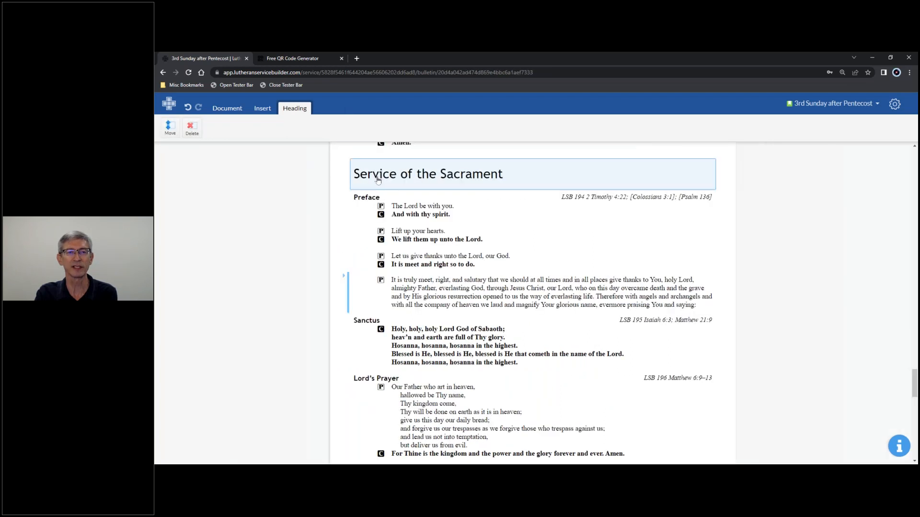
pyautogui.click(191, 130)
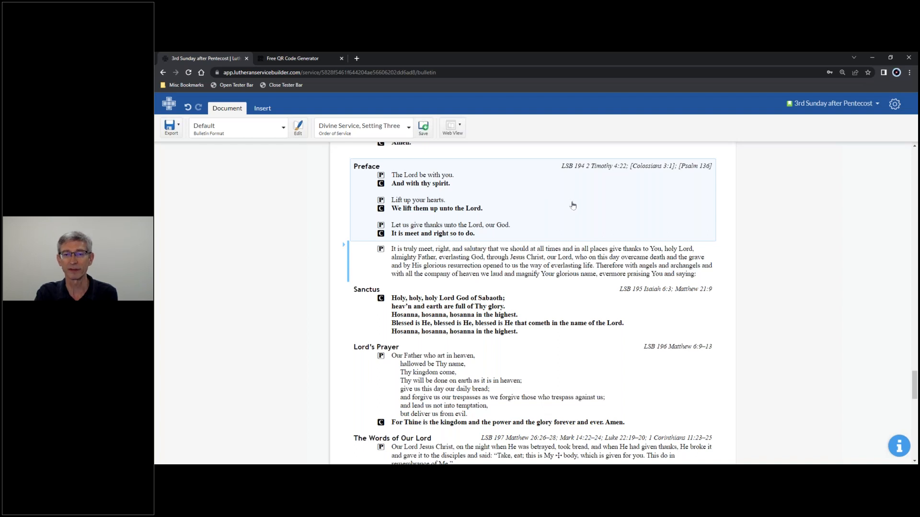
# - Select the Preface to view its display formats and the versions offered from other services
pyautogui.scroll(1, 573, 205)
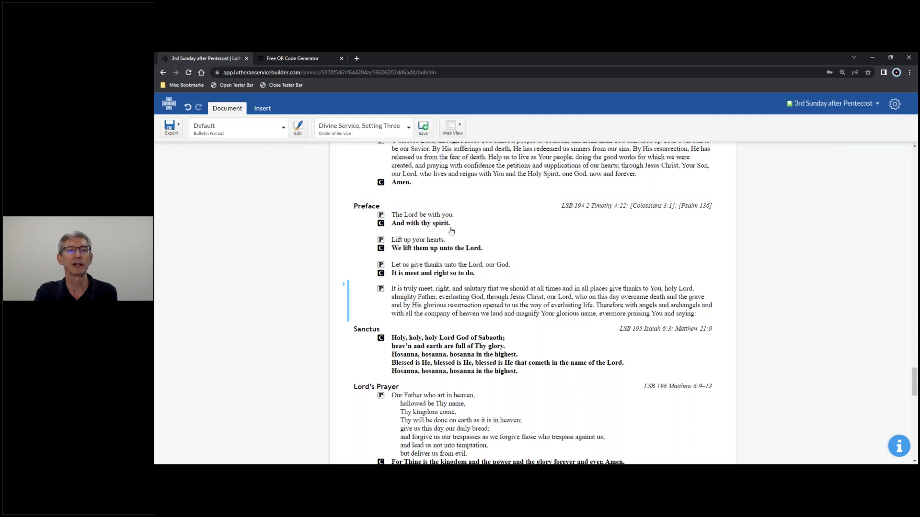
pyautogui.scroll(3, 451, 231)
pyautogui.click(496, 361)
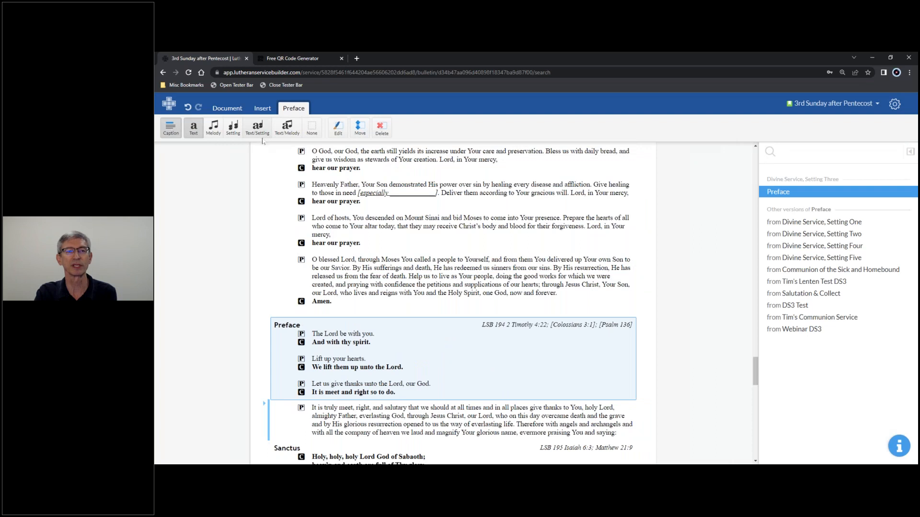
pyautogui.scroll(-3, 225, 201)
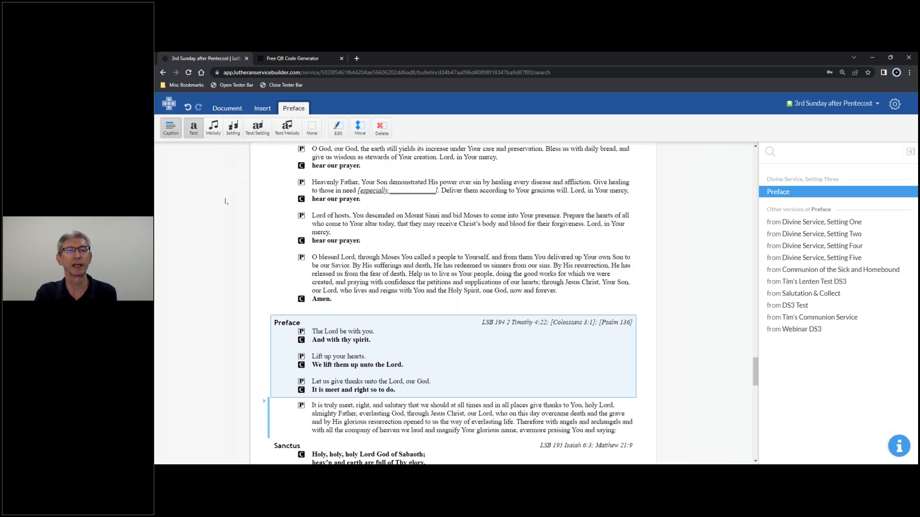
# - Switch the Proper Preface to the abbreviated version that elides the text between "salutary" and "evermore praising You and saying"
pyautogui.click(357, 300)
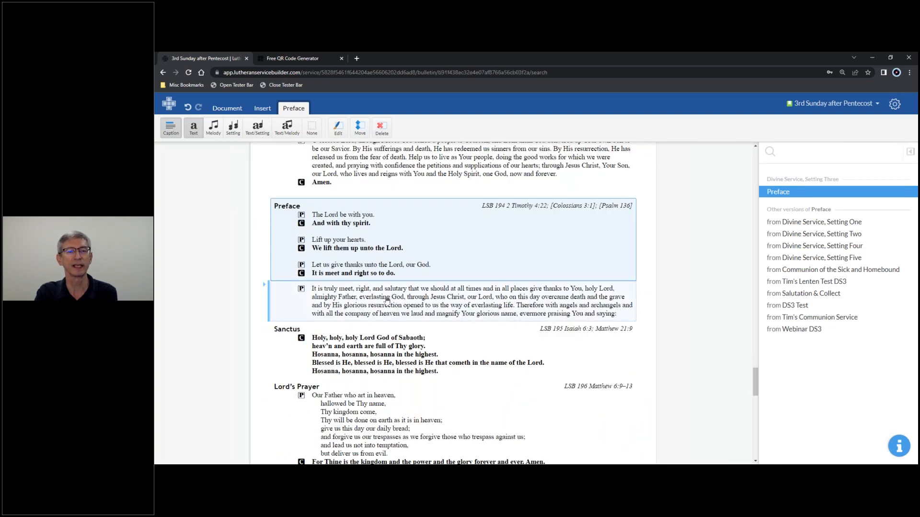
pyautogui.click(269, 307)
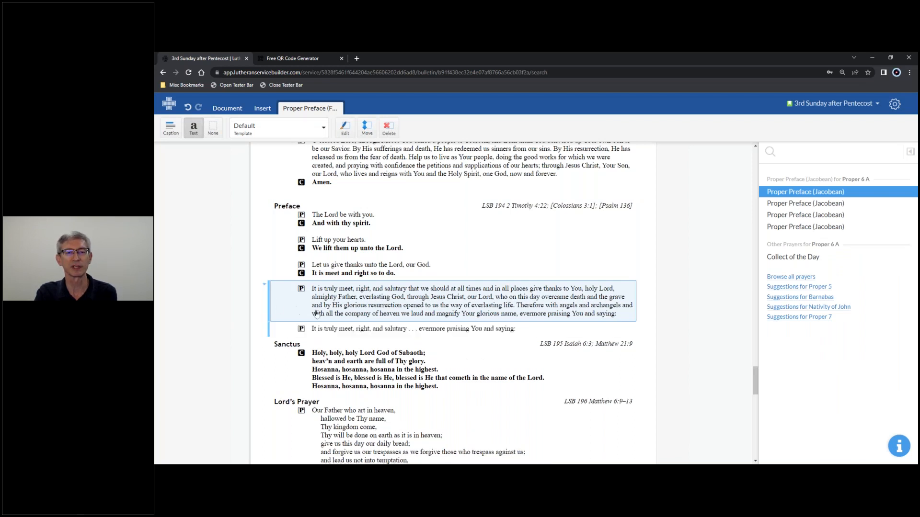
pyautogui.click(343, 331)
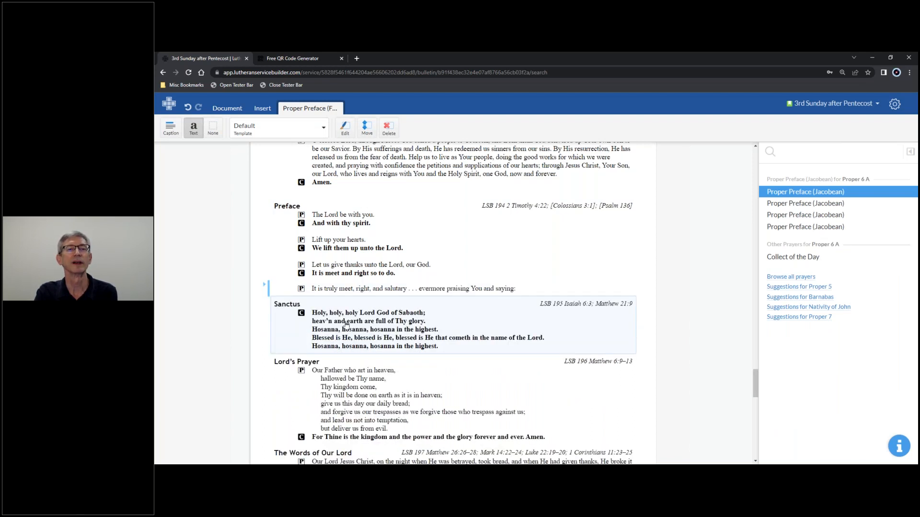
# - Reselect the Preface and restore the full-text version of the Proper Preface below it
pyautogui.click(344, 241)
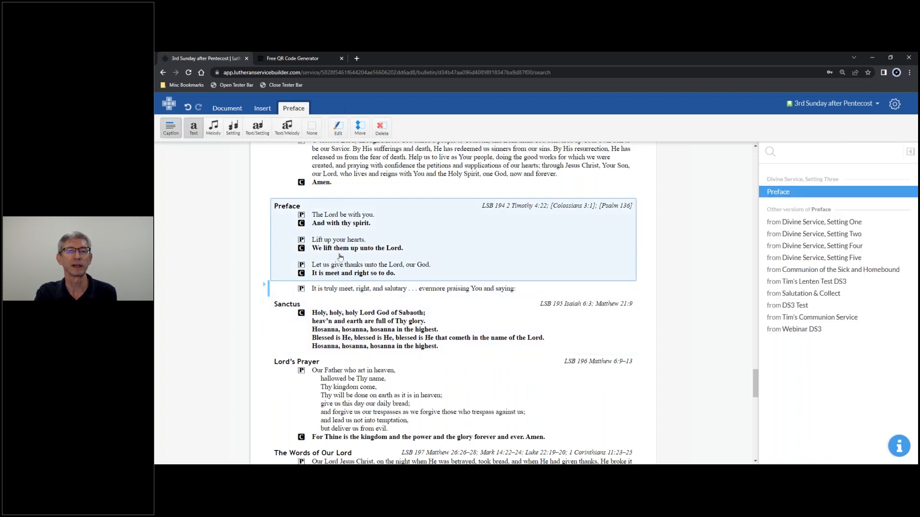
pyautogui.click(269, 290)
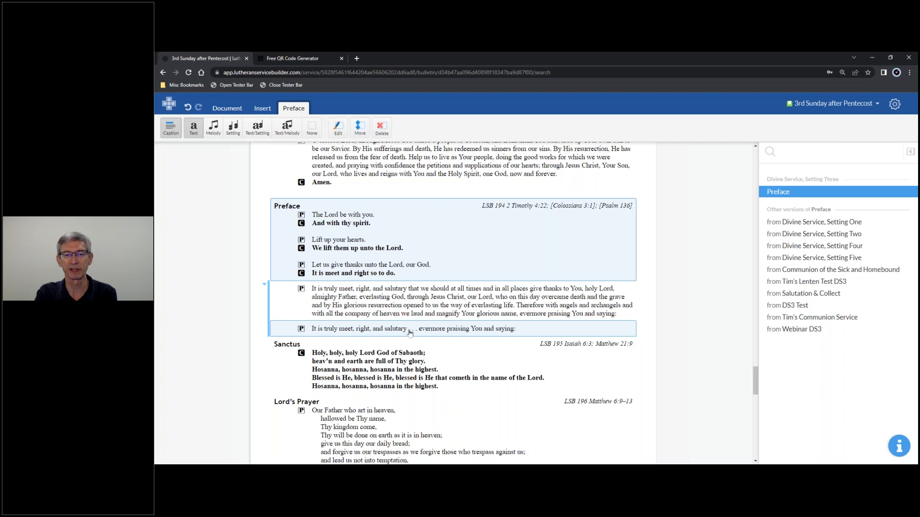
pyautogui.click(407, 306)
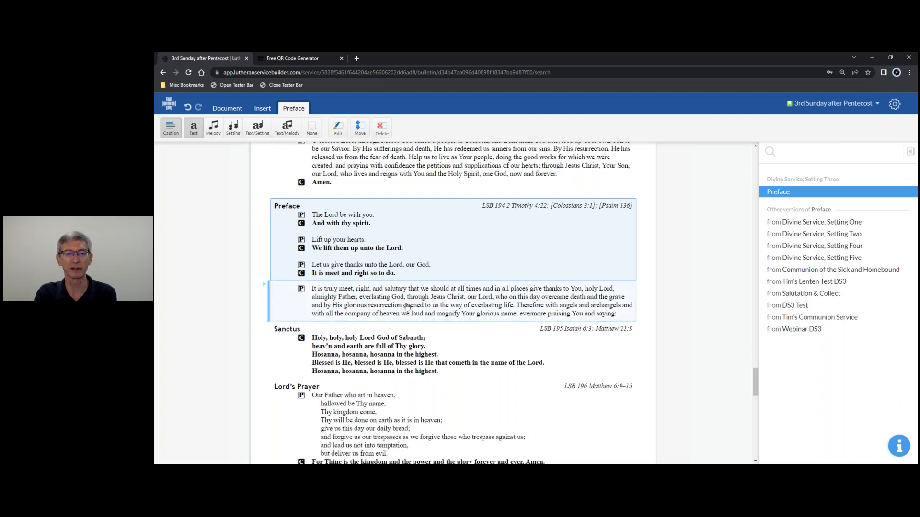
# - Select the Sanctus and the Lord's Prayer in turn to view their display formats and alternative versions
pyautogui.scroll(-2, 412, 269)
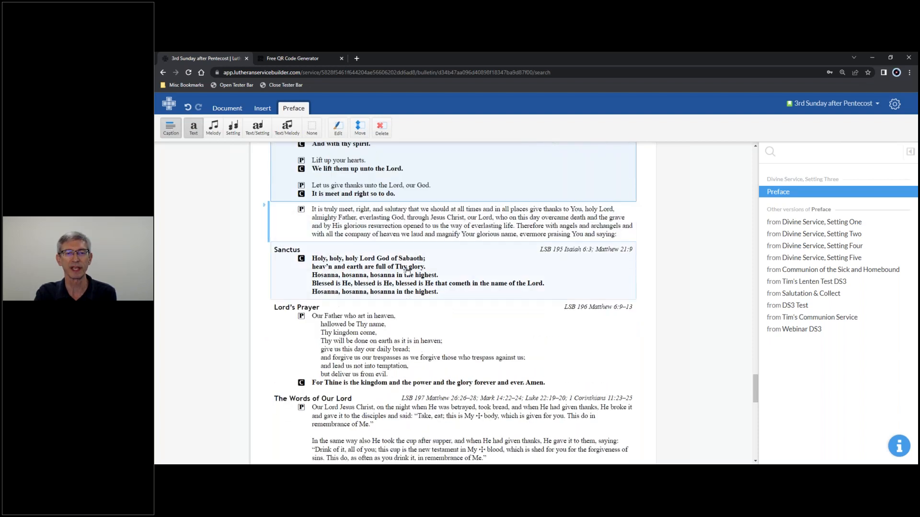
pyautogui.click(413, 269)
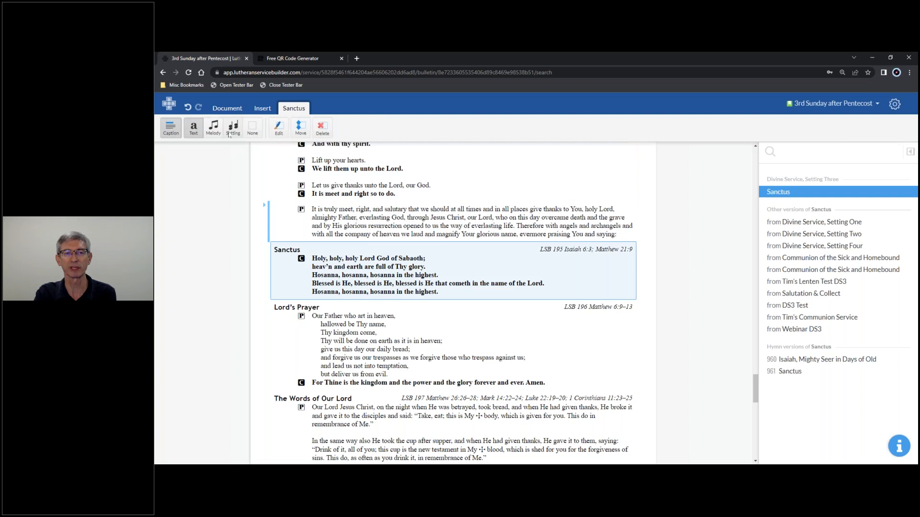
pyautogui.click(379, 333)
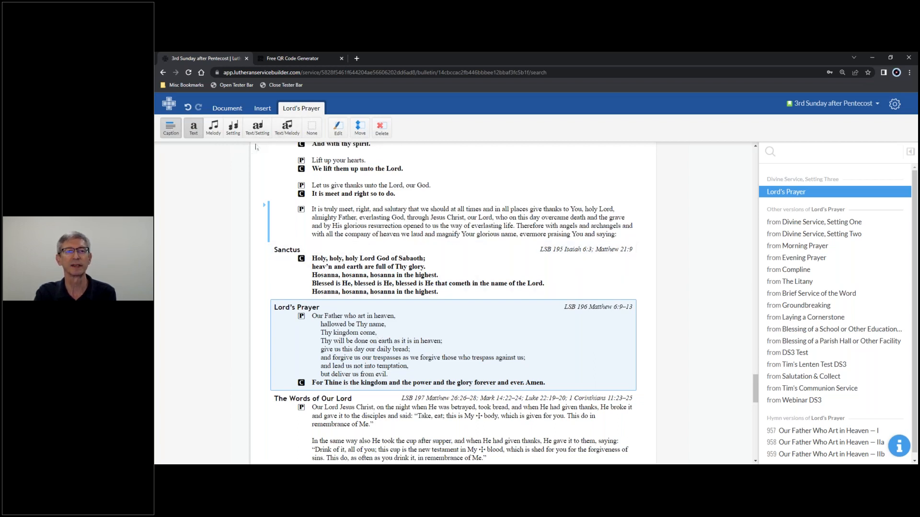
# - Fill the first Distribution Hymn with 827 Hark, the Voice of Jesus Calling, keeping only stanzas 1 and 2
pyautogui.scroll(-5, 377, 224)
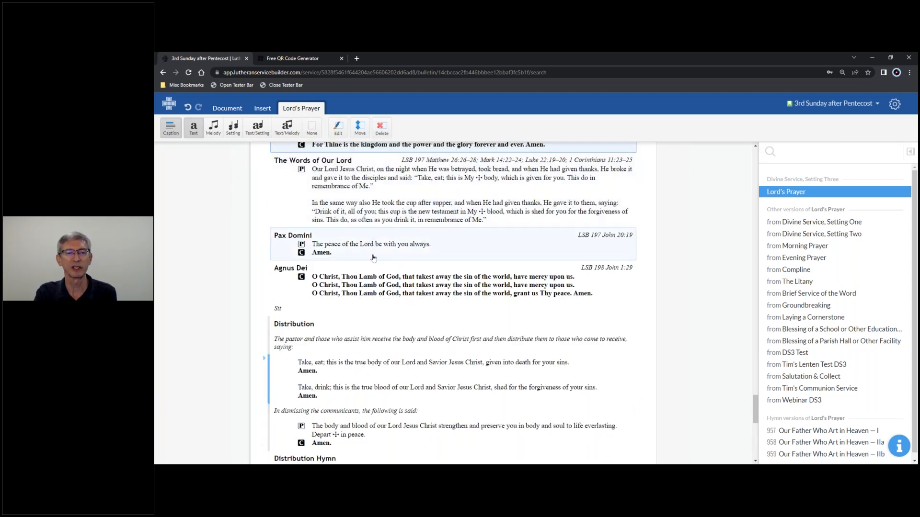
pyautogui.scroll(-3, 376, 283)
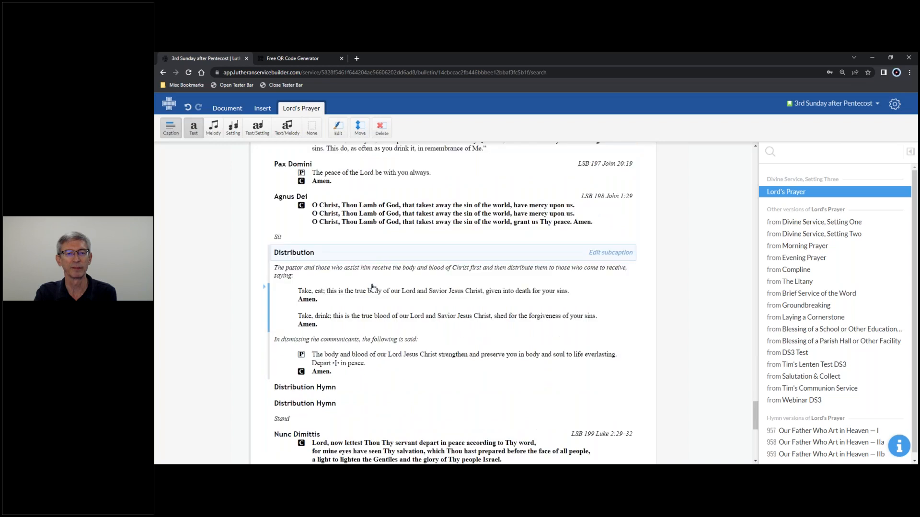
pyautogui.scroll(-2, 379, 277)
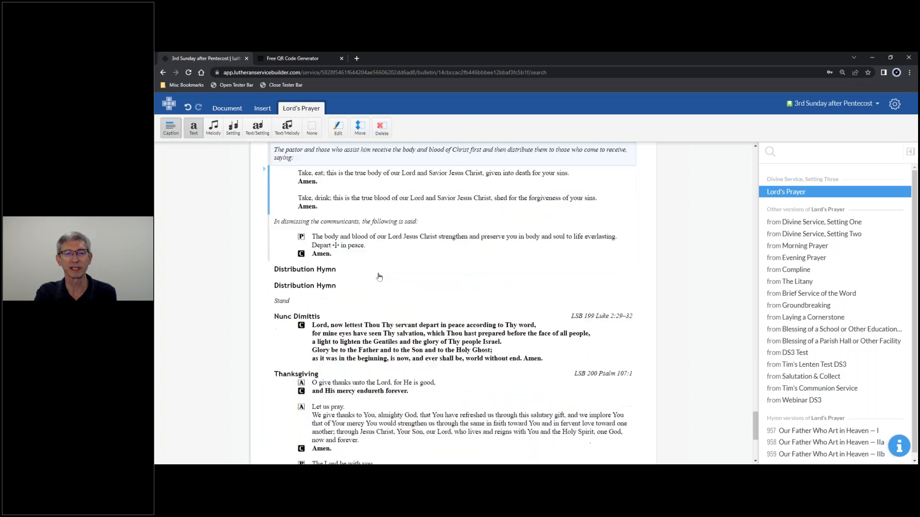
pyautogui.click(334, 261)
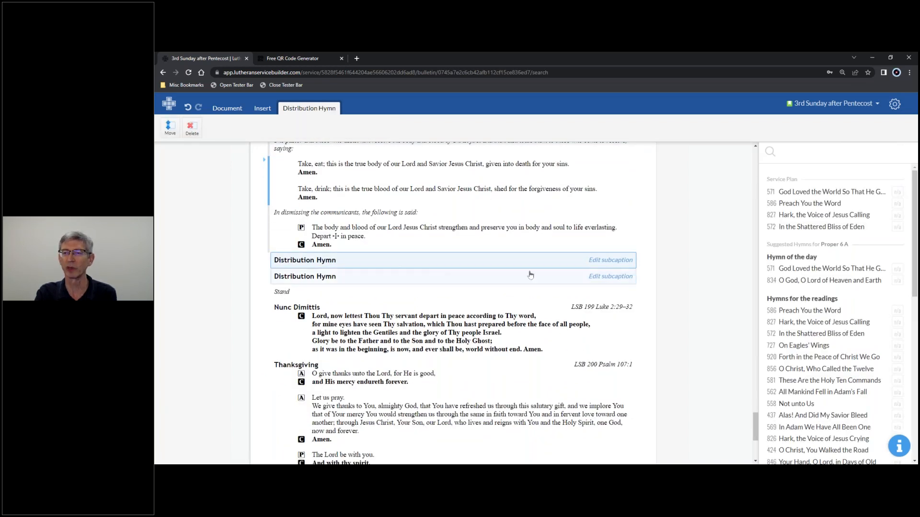
pyautogui.click(779, 216)
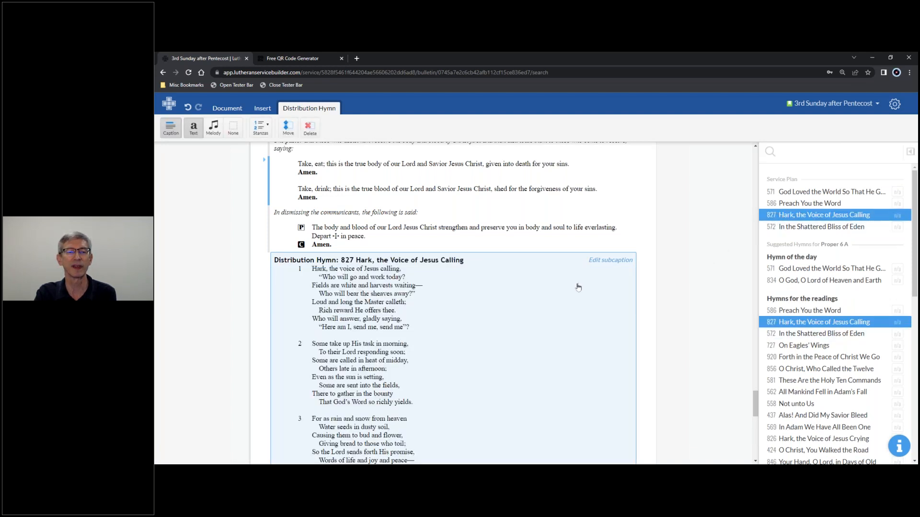
pyautogui.click(264, 130)
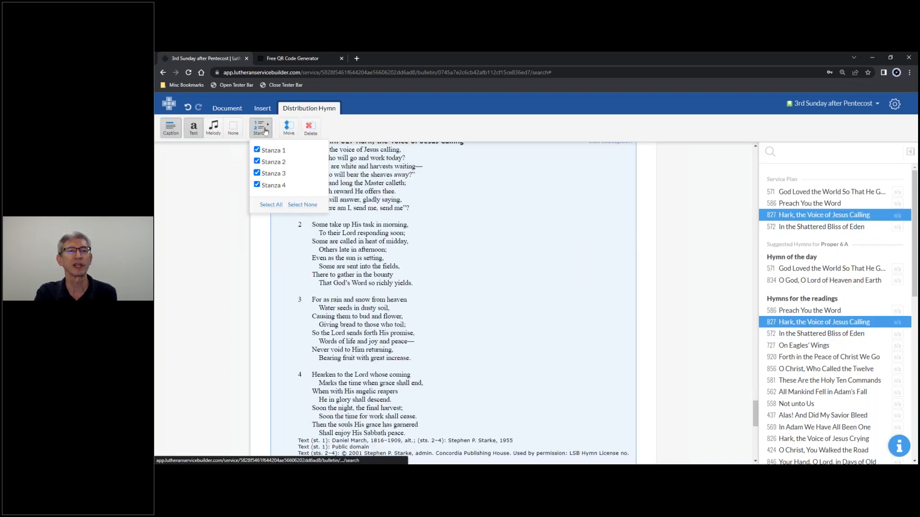
pyautogui.click(257, 173)
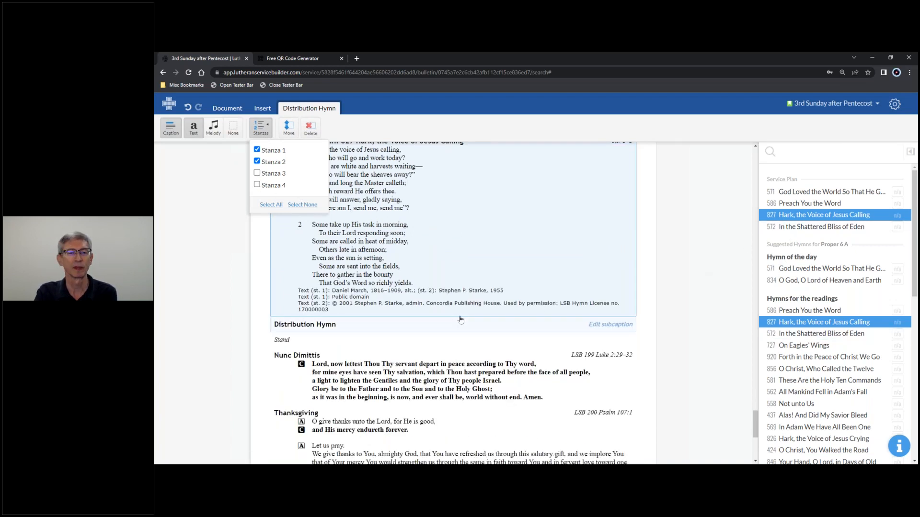
# - Fill the second Distribution Hymn with 572 In the Shattered Bliss of Eden, keeping only stanzas 1 and 2
pyautogui.click(346, 325)
pyautogui.click(346, 326)
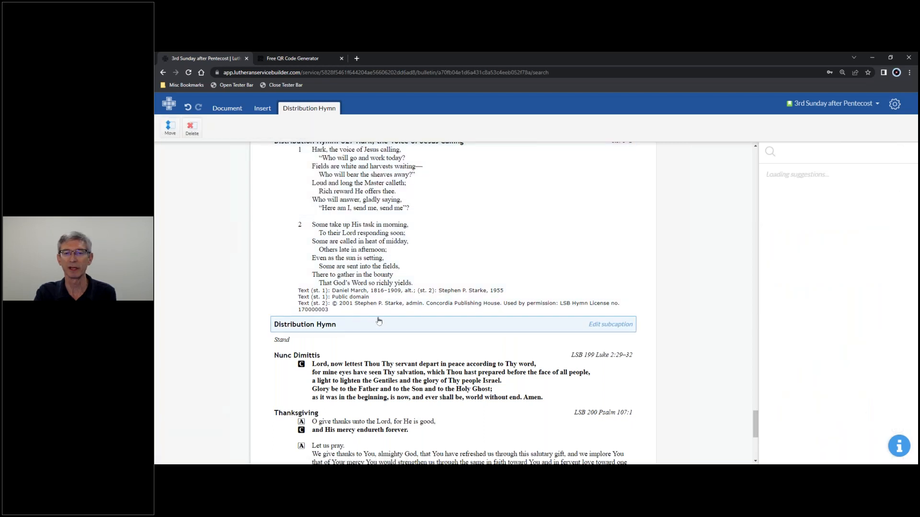
pyautogui.click(802, 228)
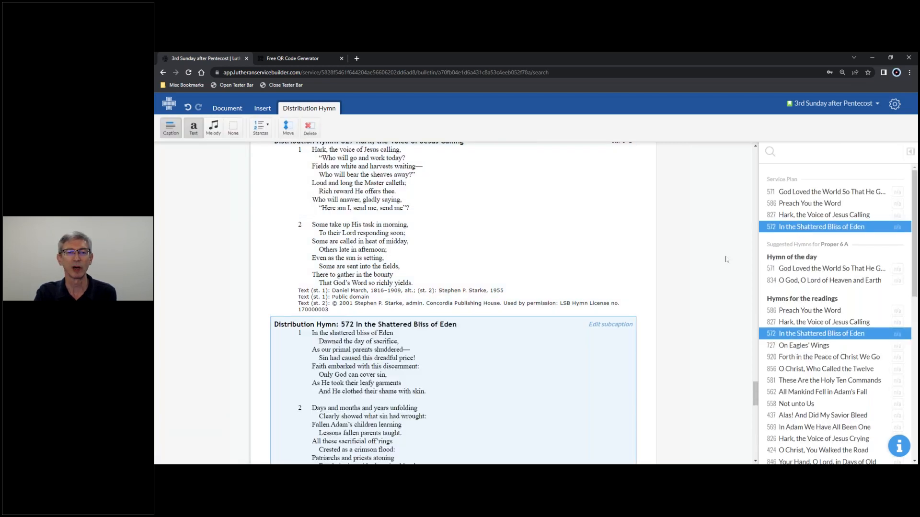
pyautogui.click(262, 128)
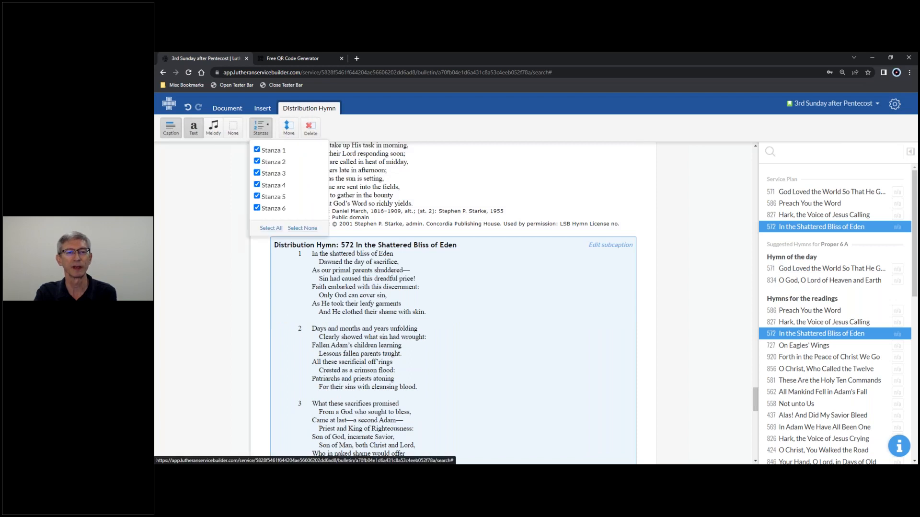
pyautogui.click(257, 173)
pyautogui.click(257, 185)
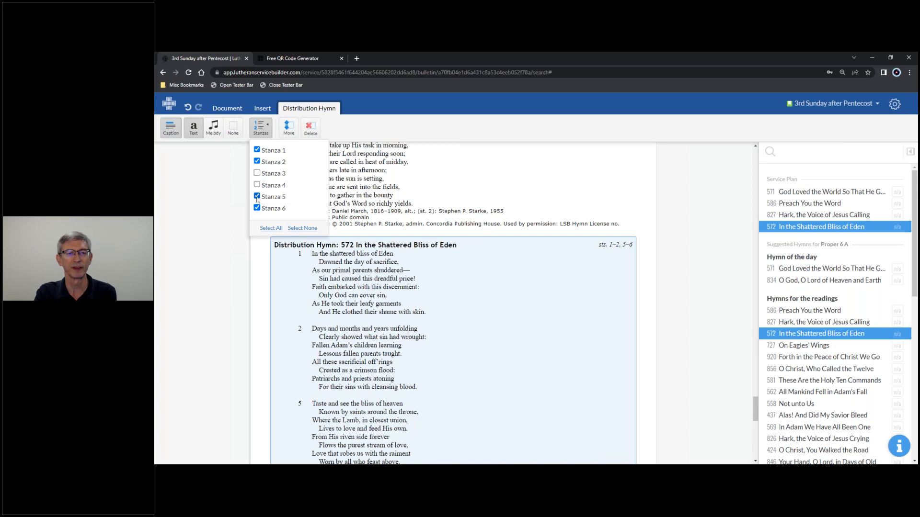
pyautogui.click(257, 208)
pyautogui.click(217, 234)
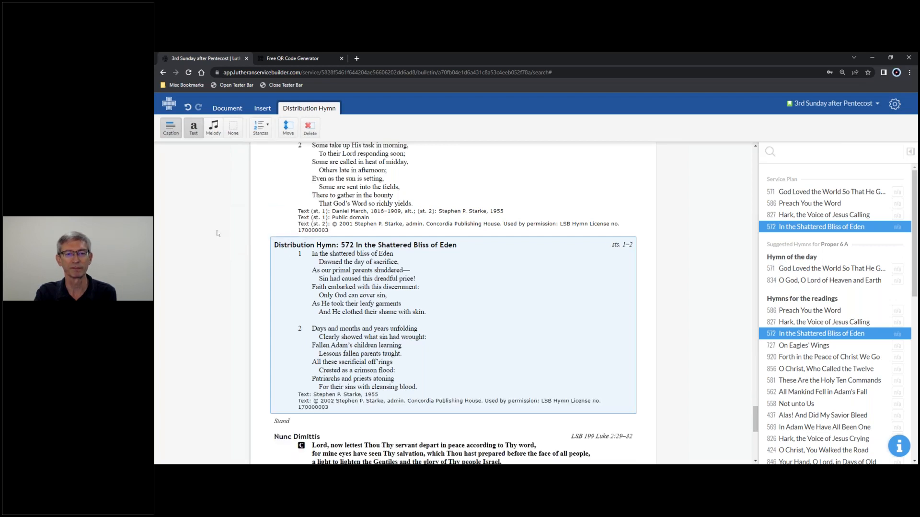
# - Set the Hymn to Depart to 727 On Eagles' Wings from the suggested hymns for the readings and look over its stanzas
pyautogui.scroll(-5, 502, 290)
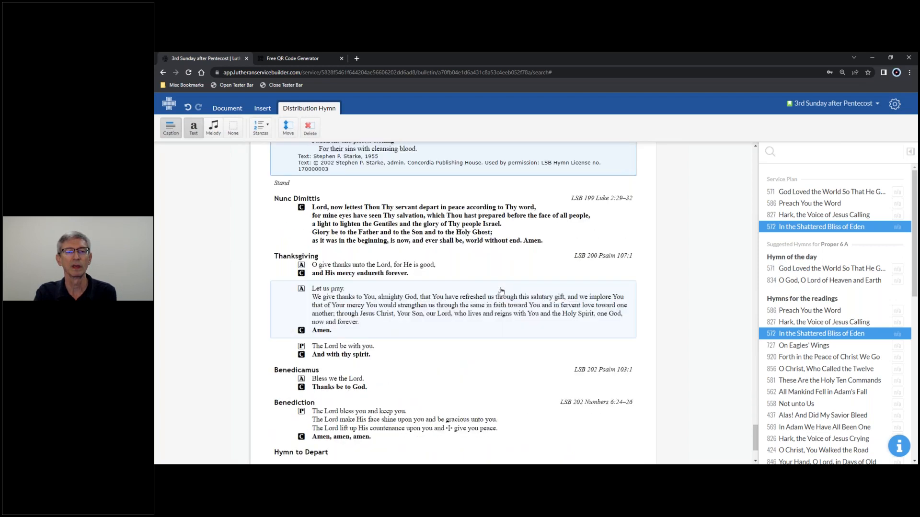
pyautogui.scroll(-1, 480, 263)
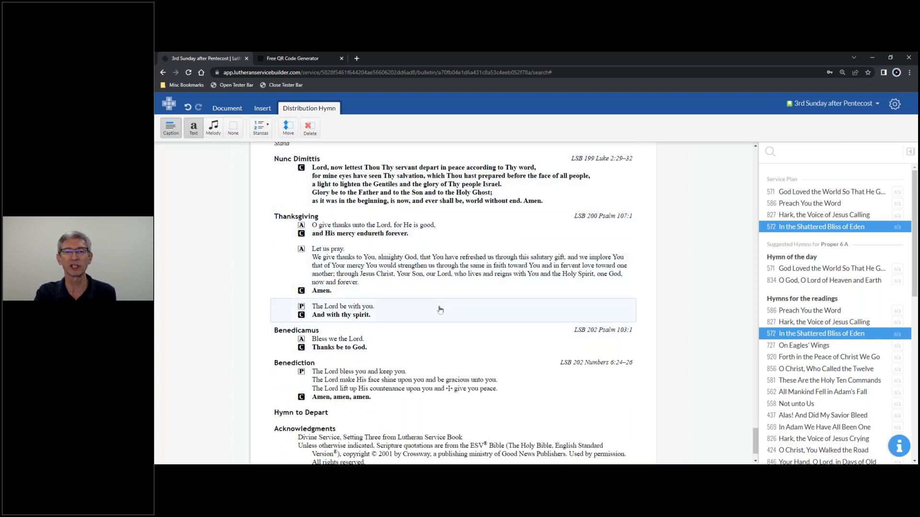
pyautogui.scroll(-1, 444, 296)
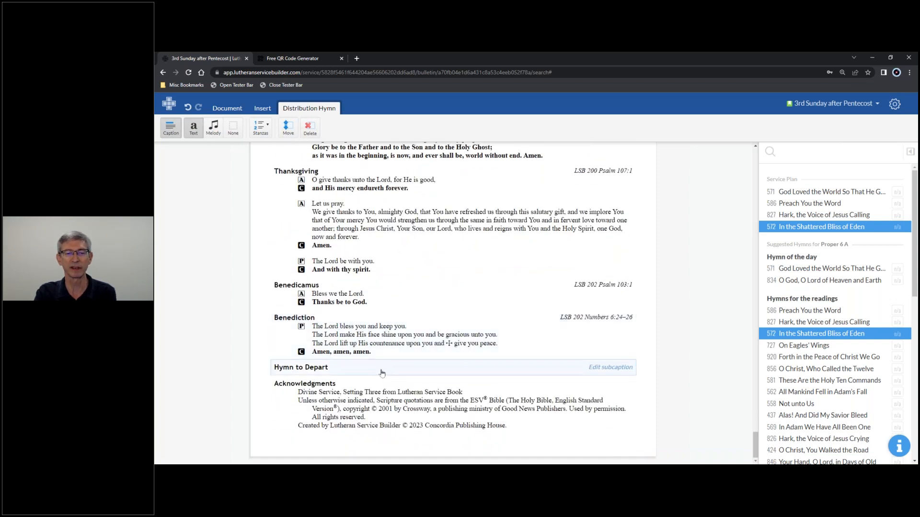
pyautogui.click(382, 373)
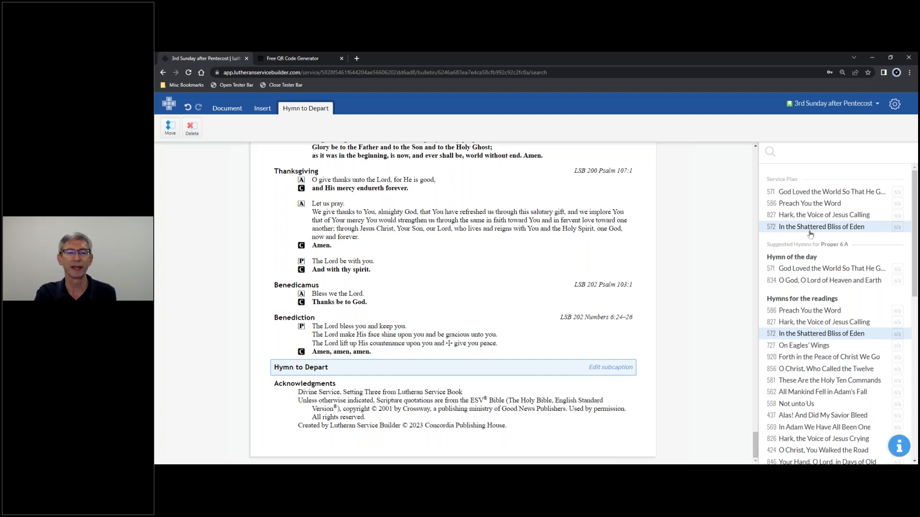
pyautogui.scroll(-2, 823, 352)
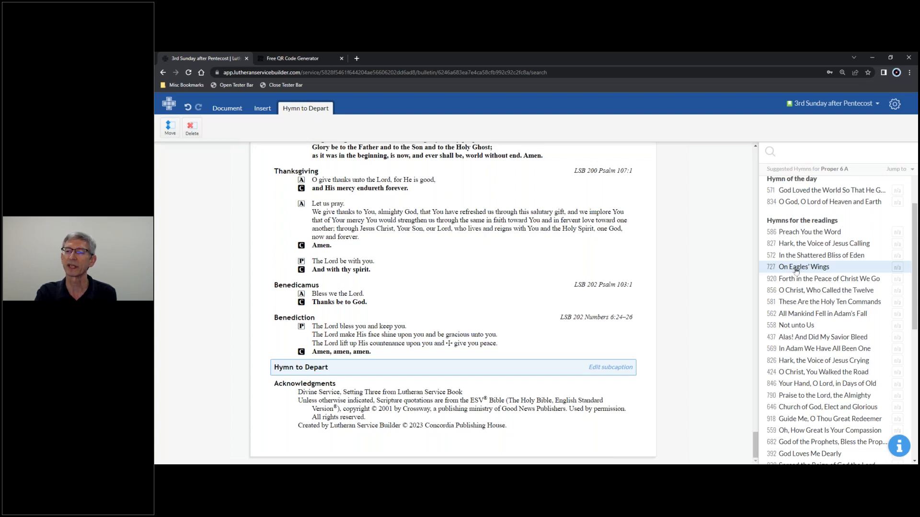
pyautogui.click(796, 269)
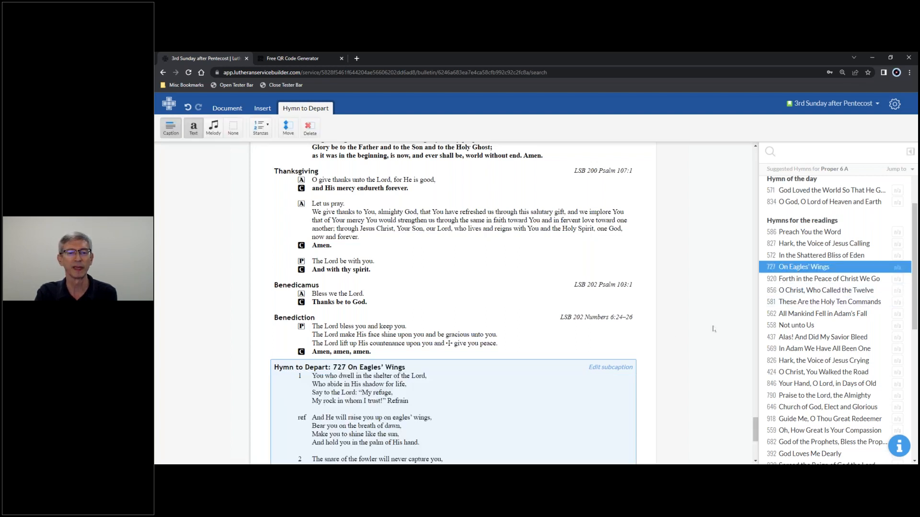
pyautogui.scroll(-2, 560, 387)
pyautogui.scroll(-2, 560, 387)
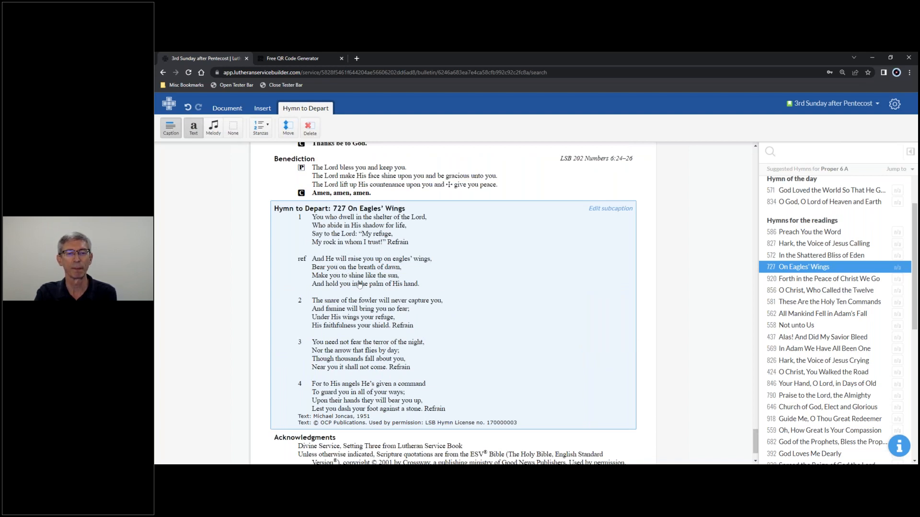
pyautogui.scroll(-1, 362, 289)
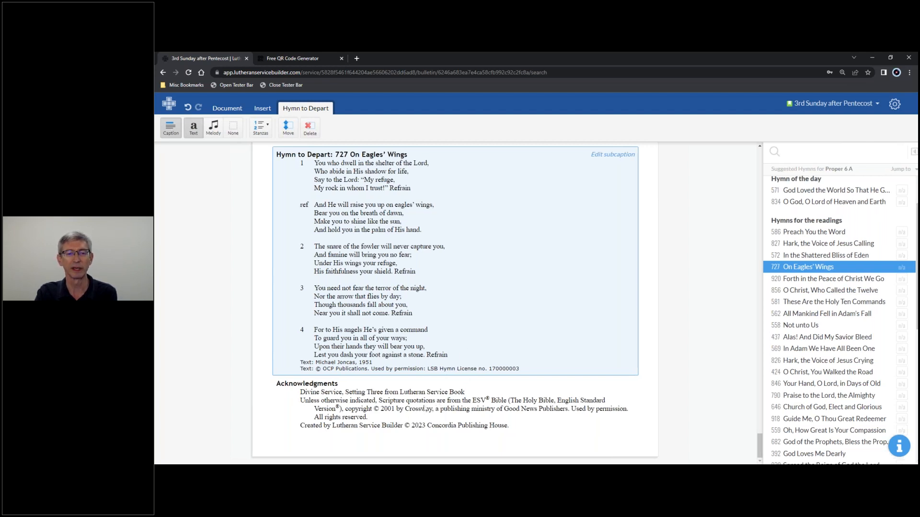
# - Deselect the Hymn to Depart and look back through the bulletin up to the Confession and Absolution heading
pyautogui.click(425, 408)
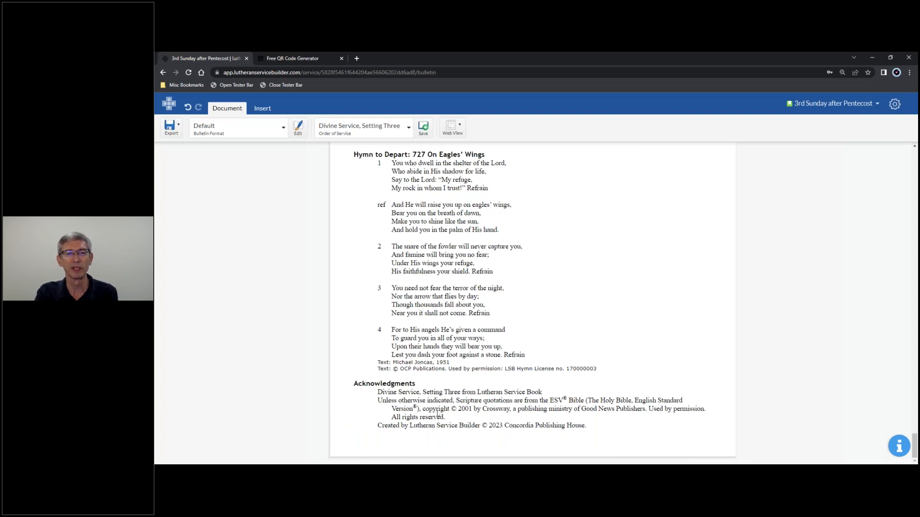
pyautogui.scroll(20, 438, 412)
pyautogui.scroll(6, 546, 386)
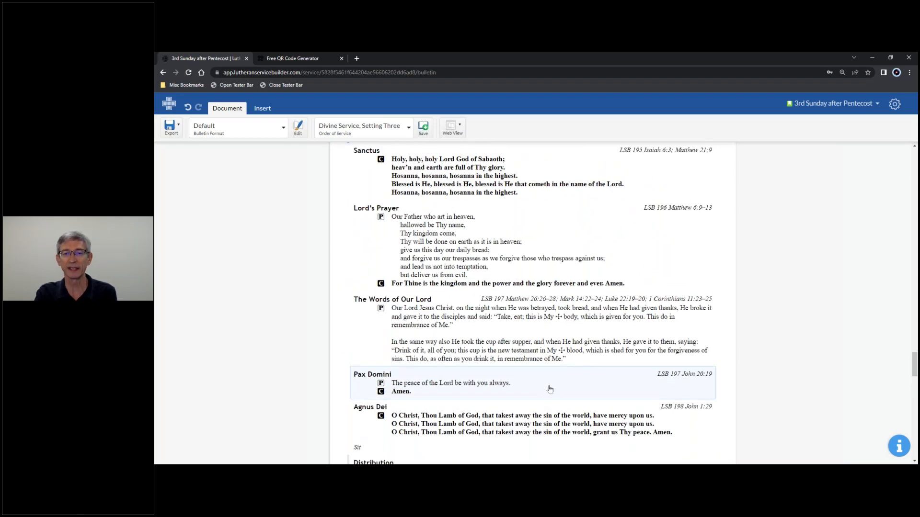
pyautogui.scroll(1, 549, 390)
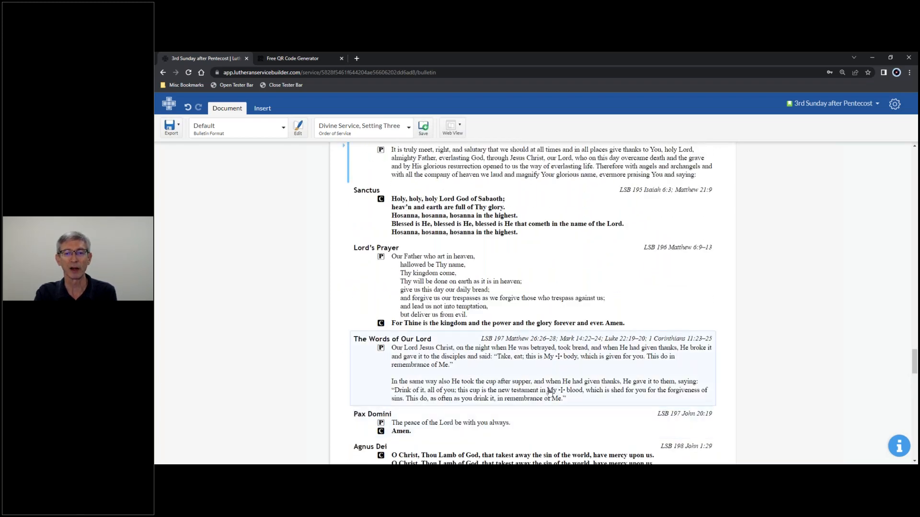
pyautogui.scroll(2, 549, 393)
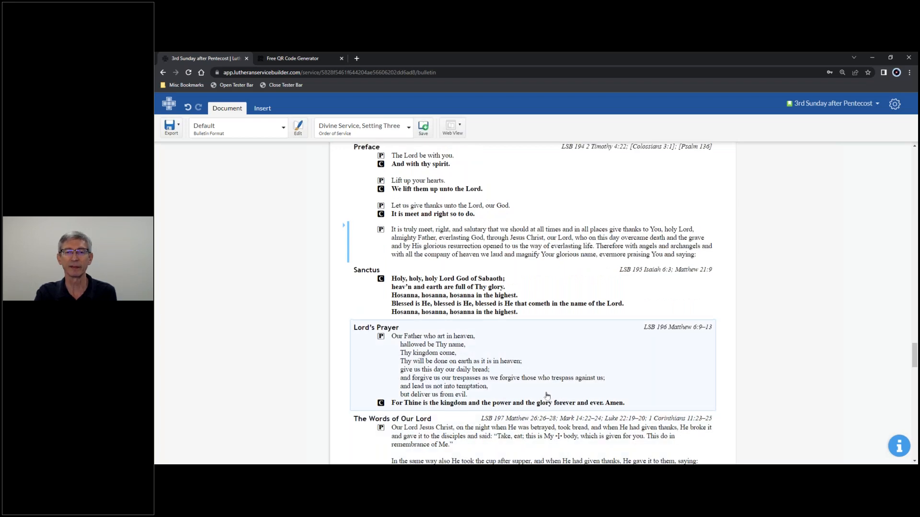
pyautogui.scroll(20, 547, 396)
pyautogui.scroll(20, 543, 386)
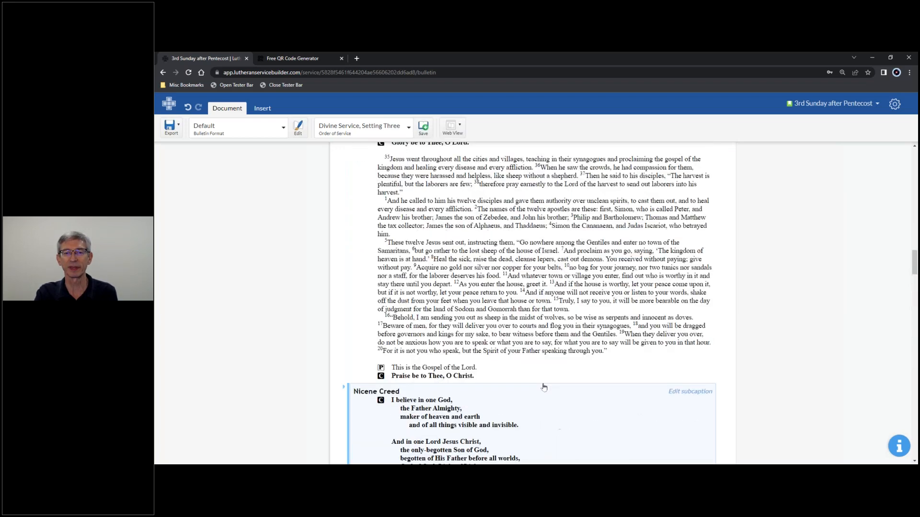
pyautogui.scroll(3, 542, 383)
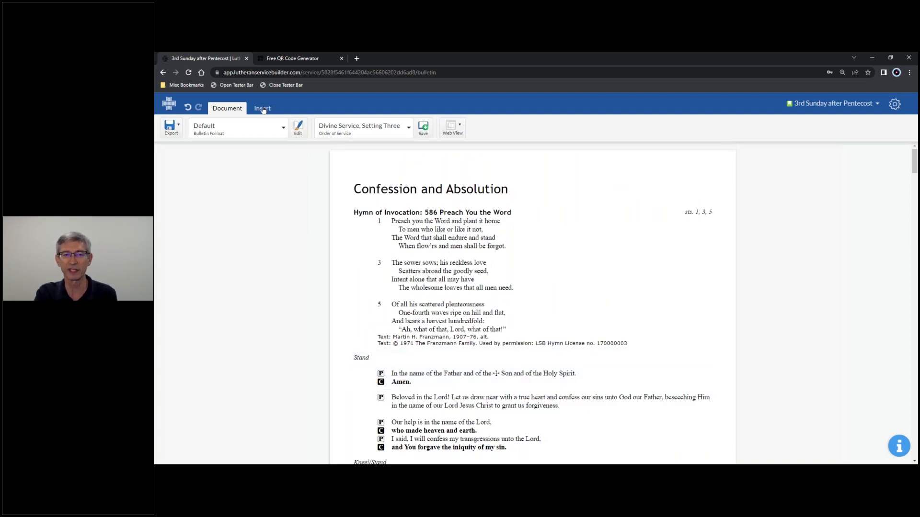
# - Insert a new hymn element directly after the second Distribution Hymn, 572 In the Shattered Bliss of Eden, before the Stand rubric
pyautogui.scroll(-1, 458, 252)
pyautogui.scroll(1, 904, 165)
pyautogui.moveTo(914, 164); pyautogui.dragTo(914, 305)
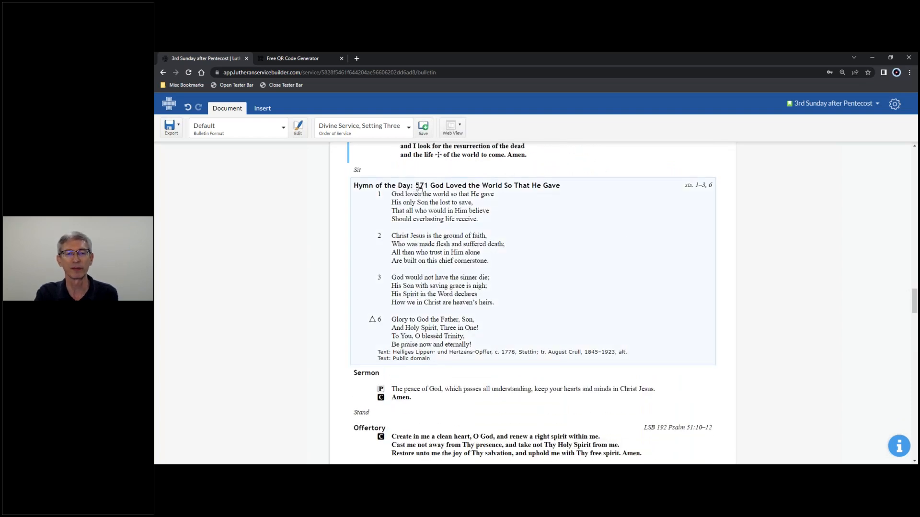
pyautogui.scroll(-20, 728, 257)
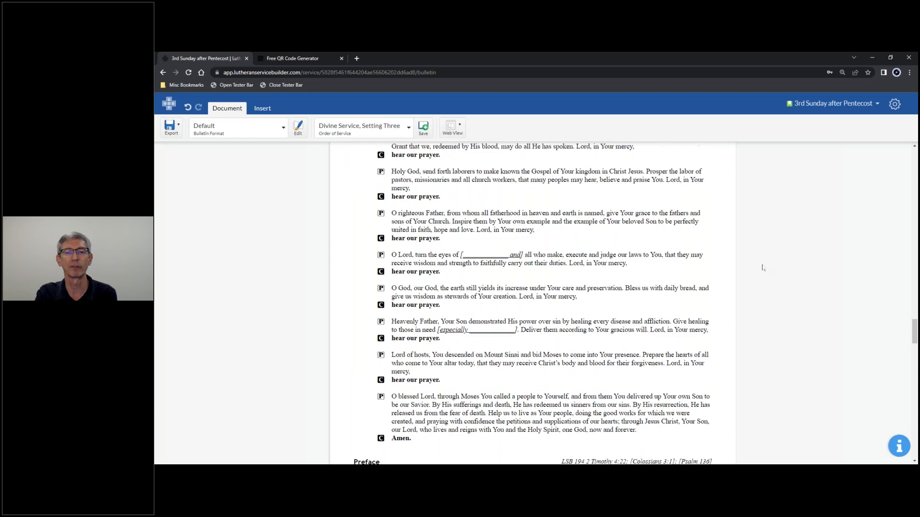
pyautogui.scroll(-7, 765, 269)
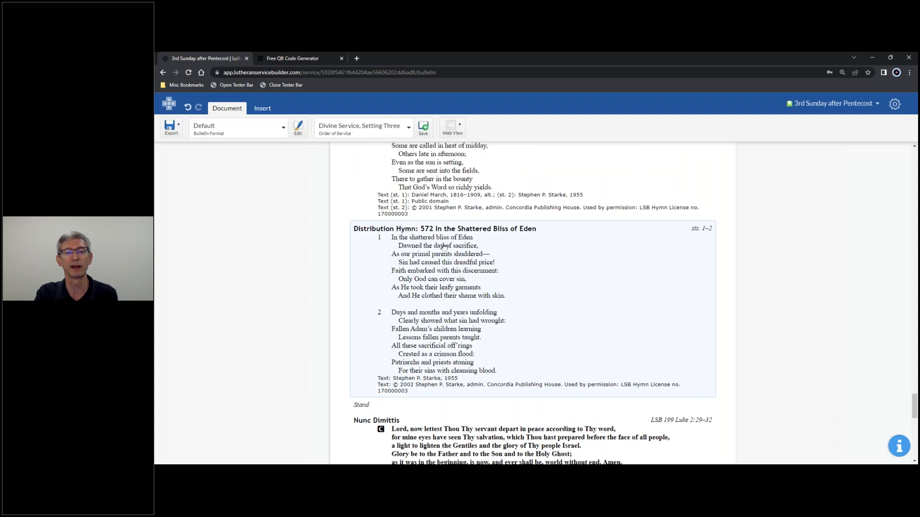
pyautogui.click(264, 110)
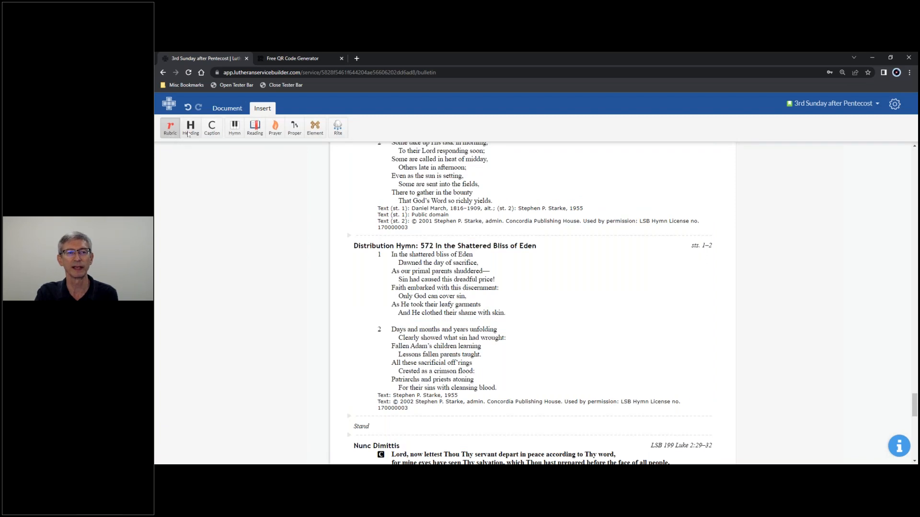
pyautogui.click(236, 128)
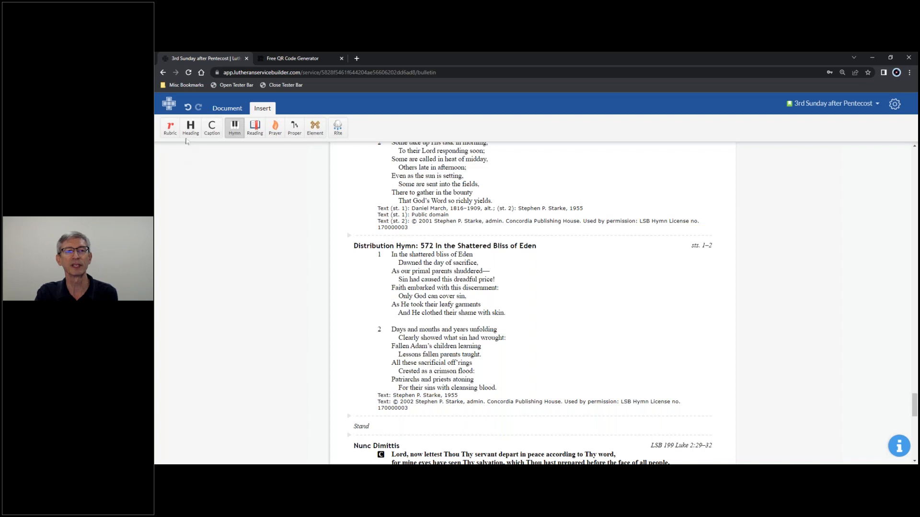
pyautogui.click(234, 128)
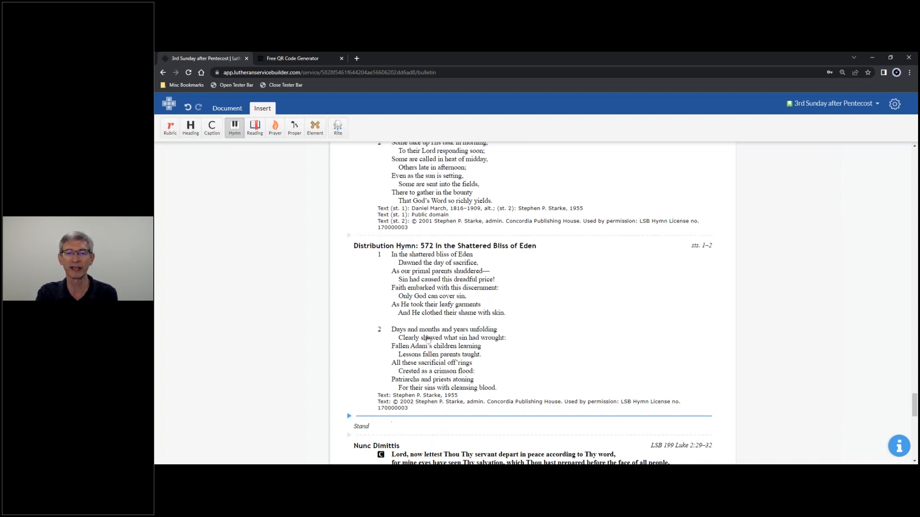
pyautogui.click(372, 416)
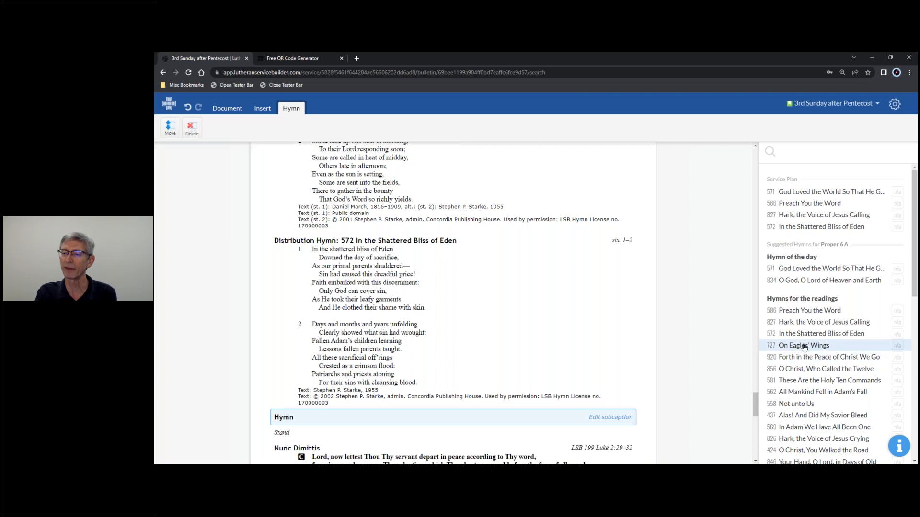
# - Fill the inserted hymn with 920 Forth in the Peace of Christ We Go and exclude stanza 5
pyautogui.click(782, 360)
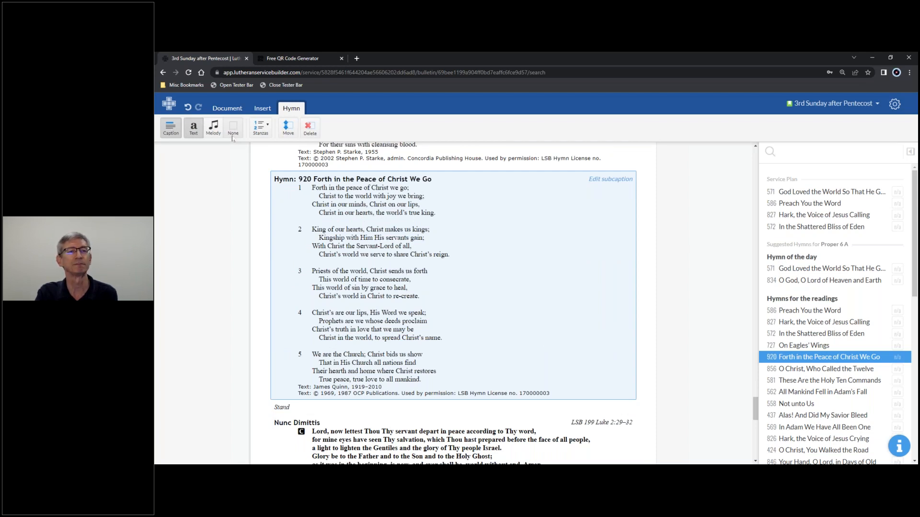
pyautogui.click(260, 135)
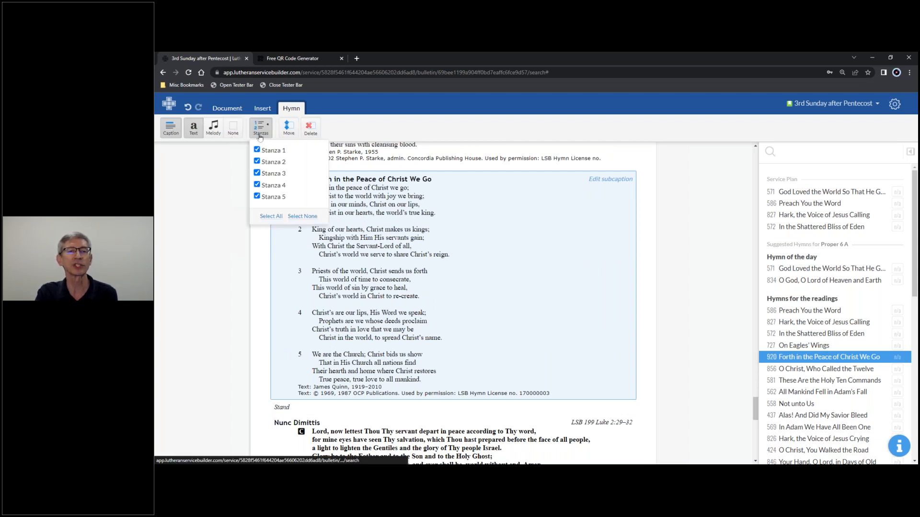
pyautogui.click(256, 197)
pyautogui.click(223, 223)
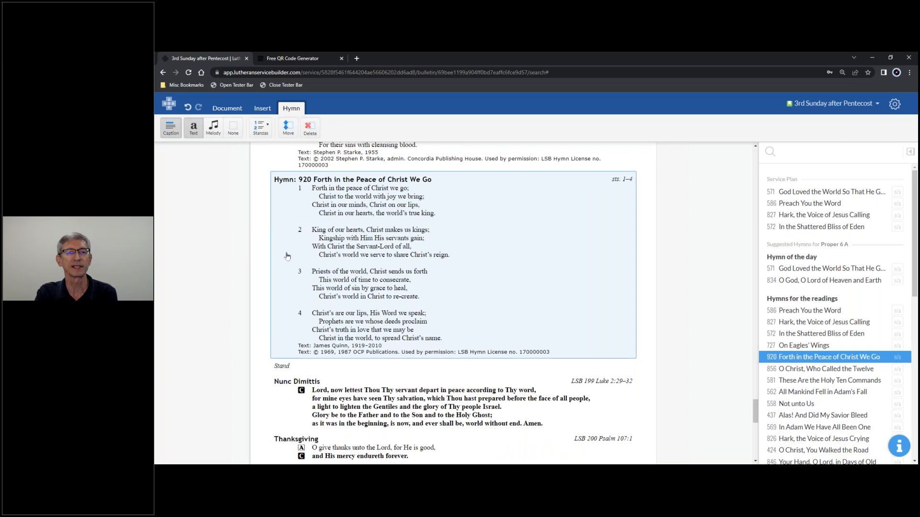
# - Insert a caption between the end of the Holy Gospel and the Nicene Creed
pyautogui.scroll(9, 287, 256)
pyautogui.click(263, 110)
pyautogui.scroll(15, 438, 286)
pyautogui.scroll(15, 464, 309)
pyautogui.scroll(10, 468, 317)
pyautogui.scroll(10, 469, 320)
pyautogui.scroll(-2, 474, 318)
pyautogui.scroll(8, 474, 318)
pyautogui.scroll(-3, 473, 320)
pyautogui.scroll(-2, 474, 320)
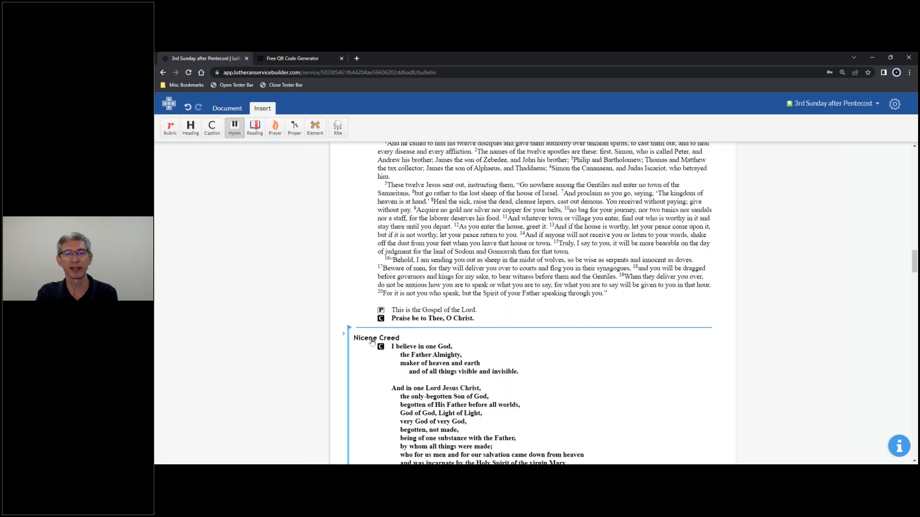
pyautogui.click(211, 129)
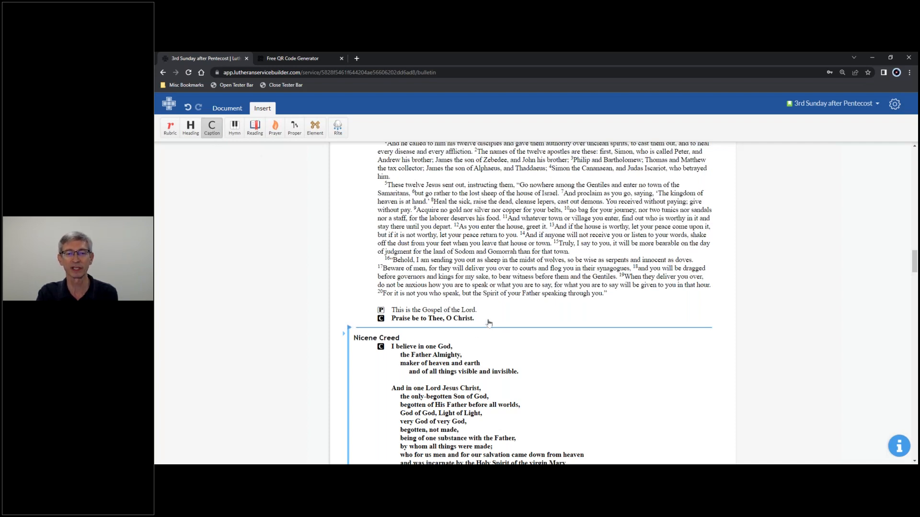
pyautogui.scroll(-2, 486, 320)
pyautogui.scroll(8, 486, 320)
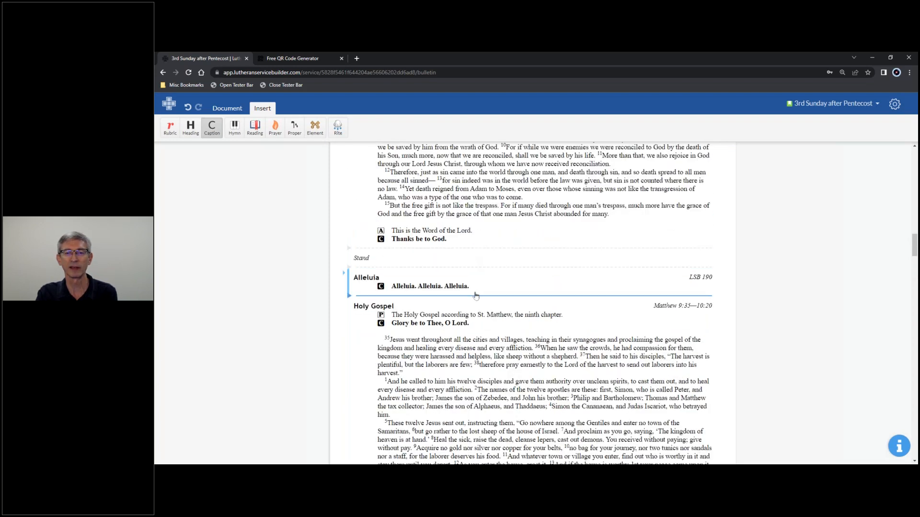
pyautogui.scroll(-4, 476, 297)
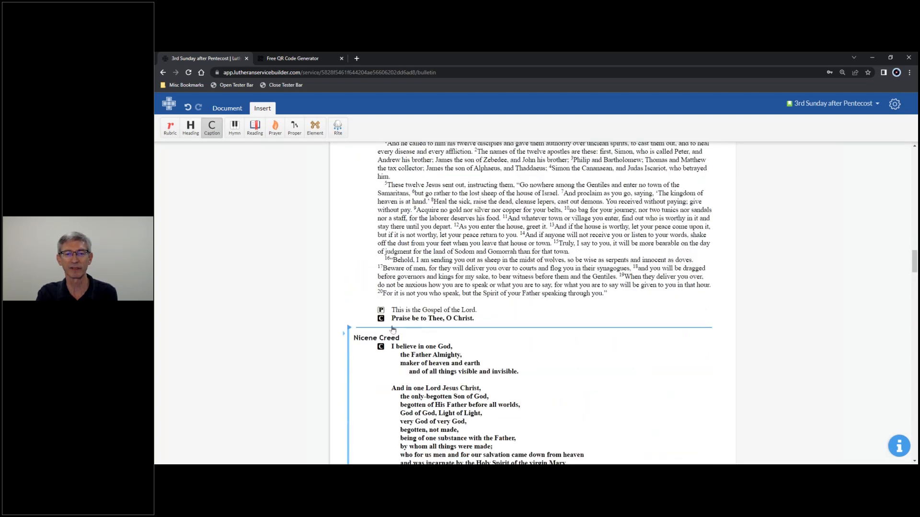
pyautogui.click(392, 330)
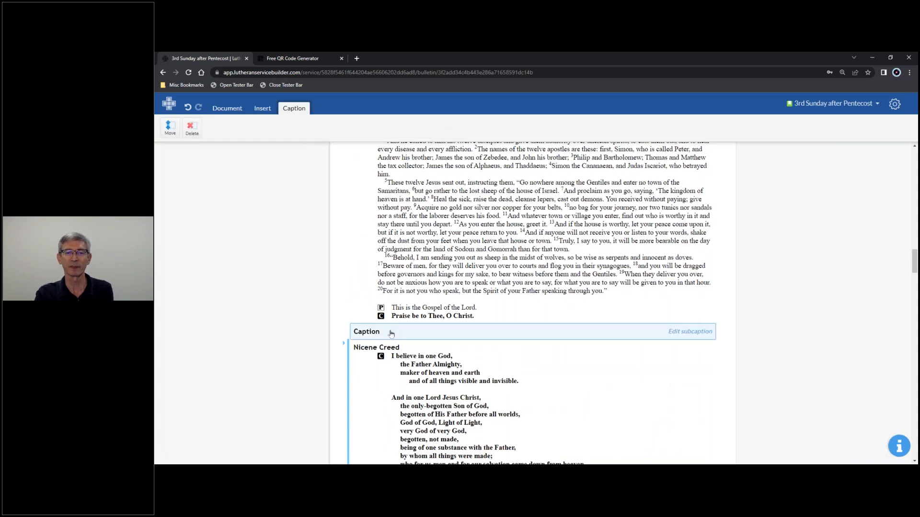
# - Replace the placeholder text of the new caption before the Nicene Creed with "Children's Message"
pyautogui.moveTo(389, 330); pyautogui.dragTo(353, 331)
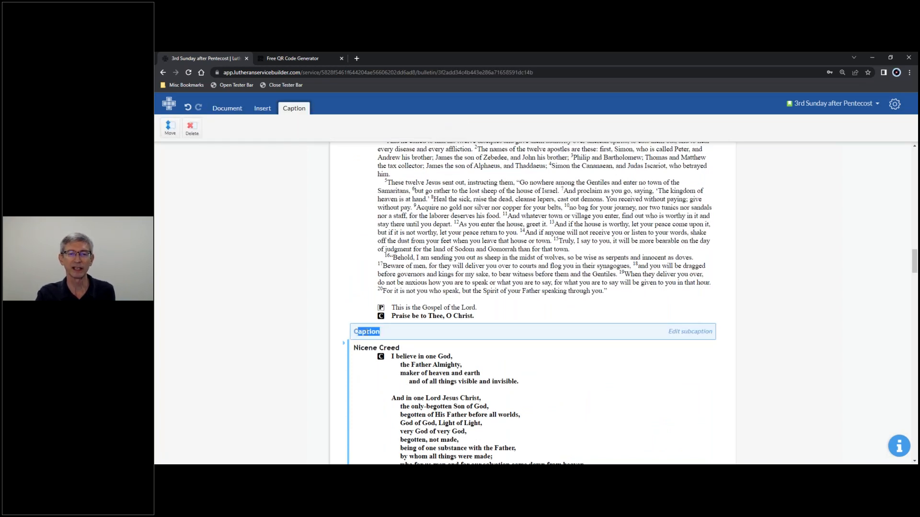
pyautogui.write('Chi')
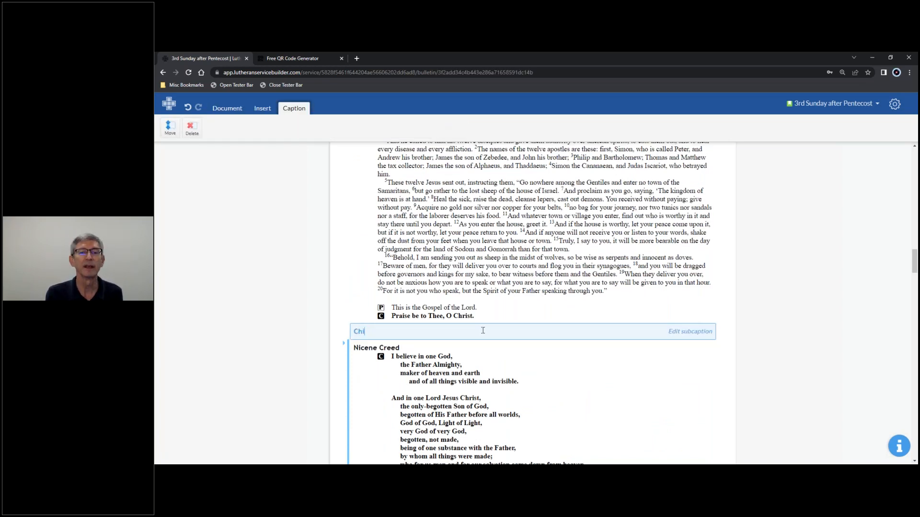
pyautogui.write("ldren's Messade")
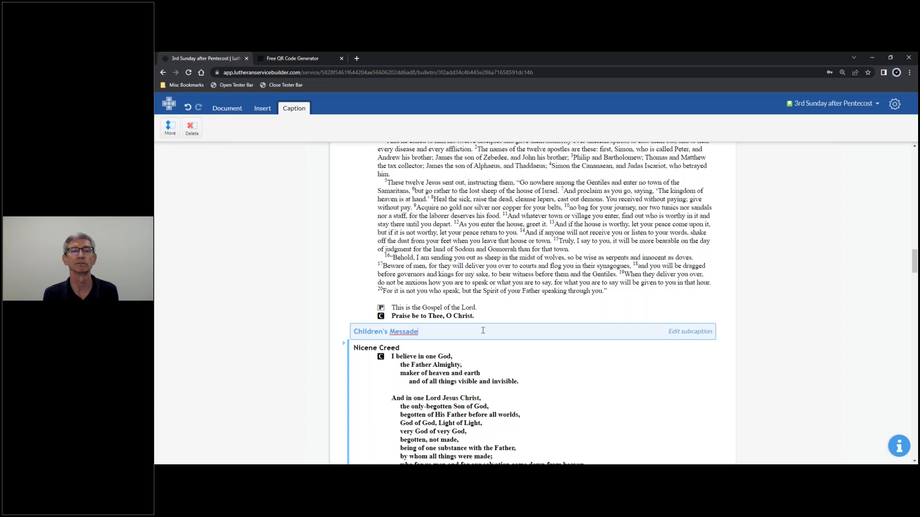
pyautogui.press('BackSpace')
pyautogui.press('BackSpace')
pyautogui.write('ge')
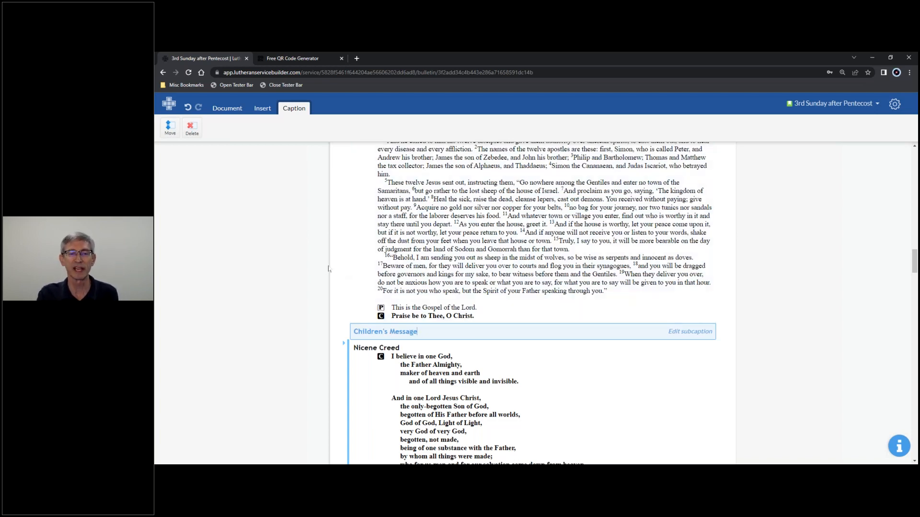
pyautogui.click(334, 265)
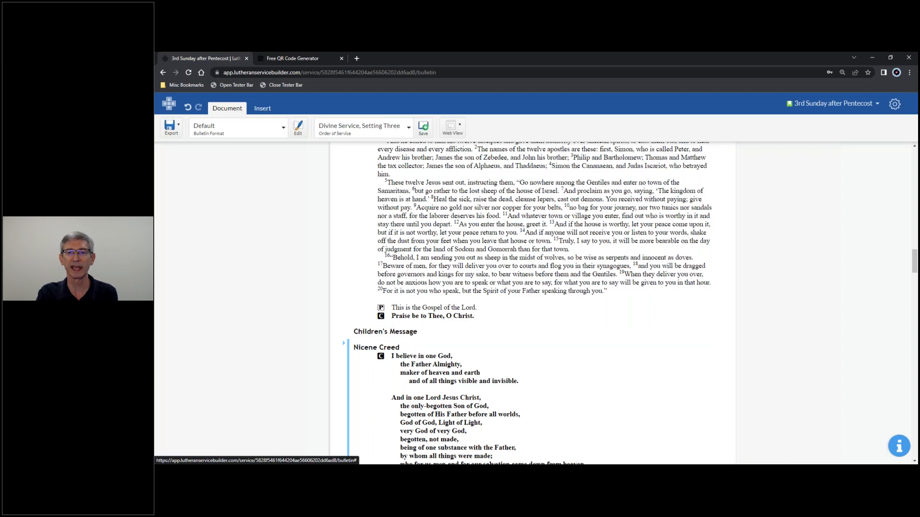
# - Enable the web view for the bulletin and copy its sharing link
pyautogui.scroll(20, 539, 272)
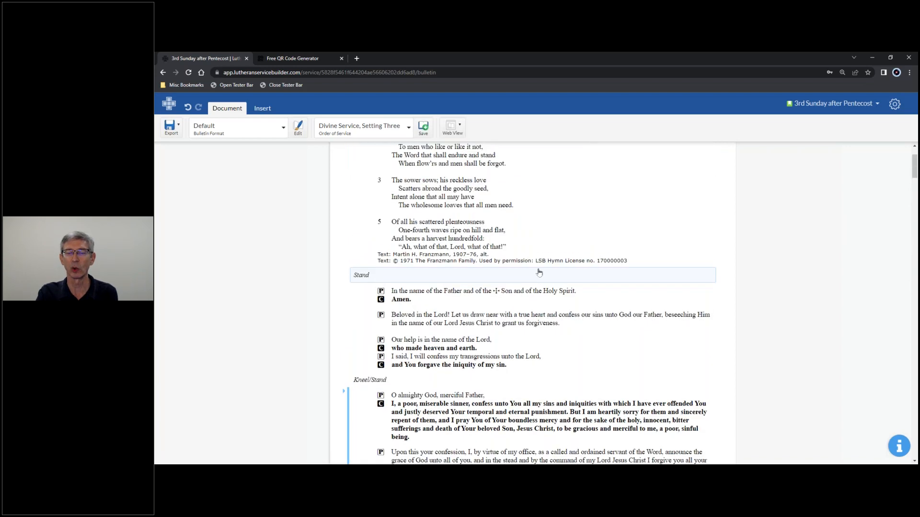
pyautogui.scroll(2, 539, 273)
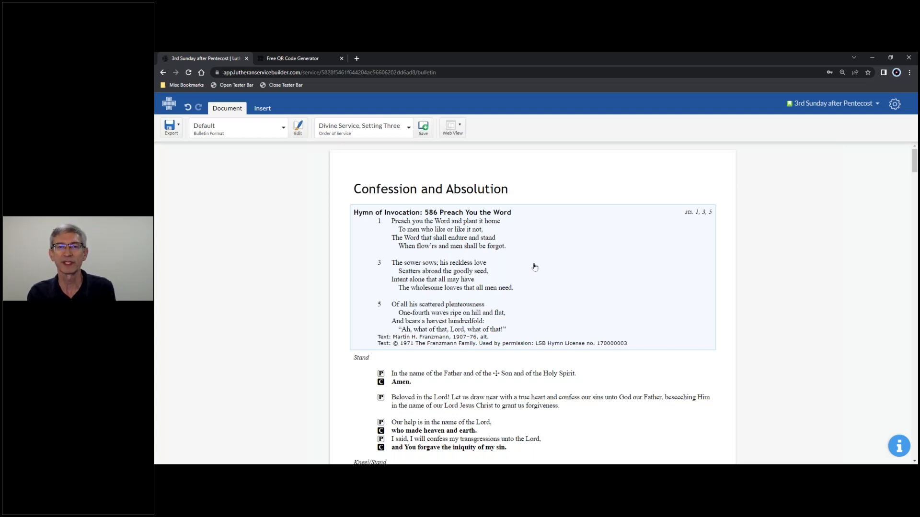
pyautogui.click(454, 133)
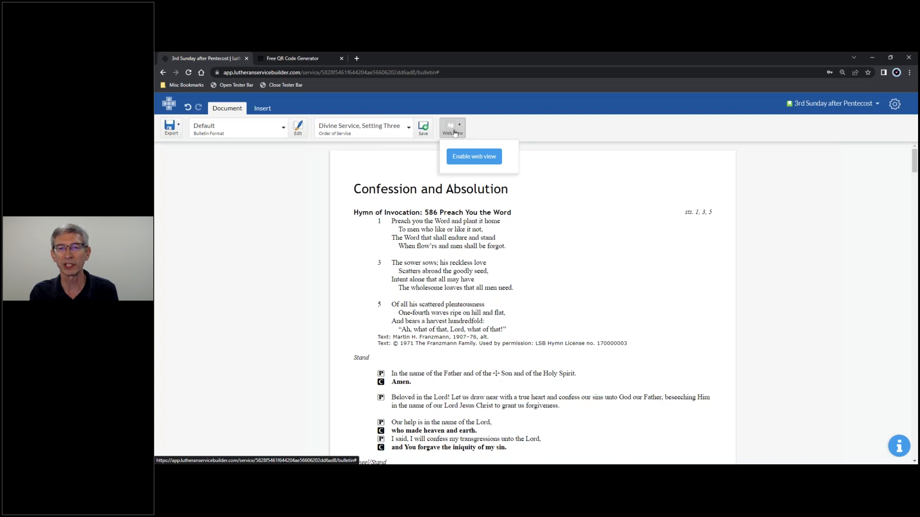
pyautogui.click(475, 158)
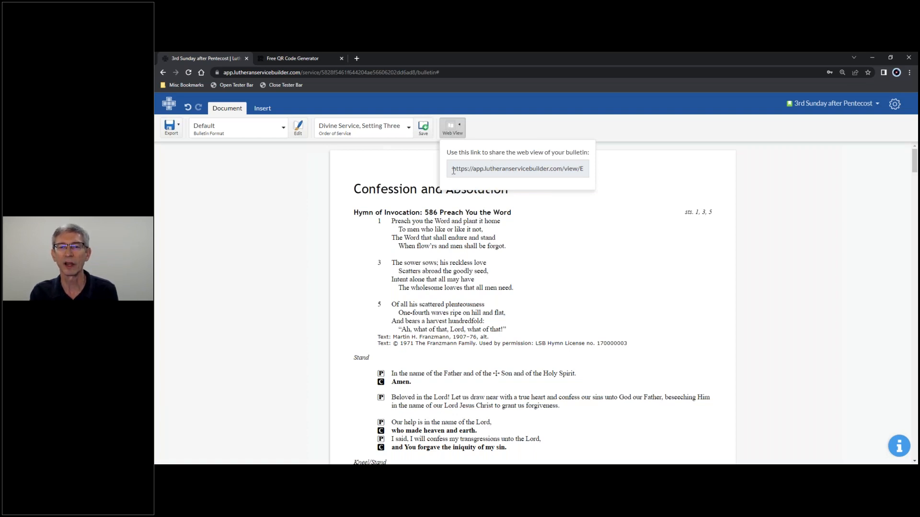
pyautogui.moveTo(455, 170); pyautogui.dragTo(595, 171)
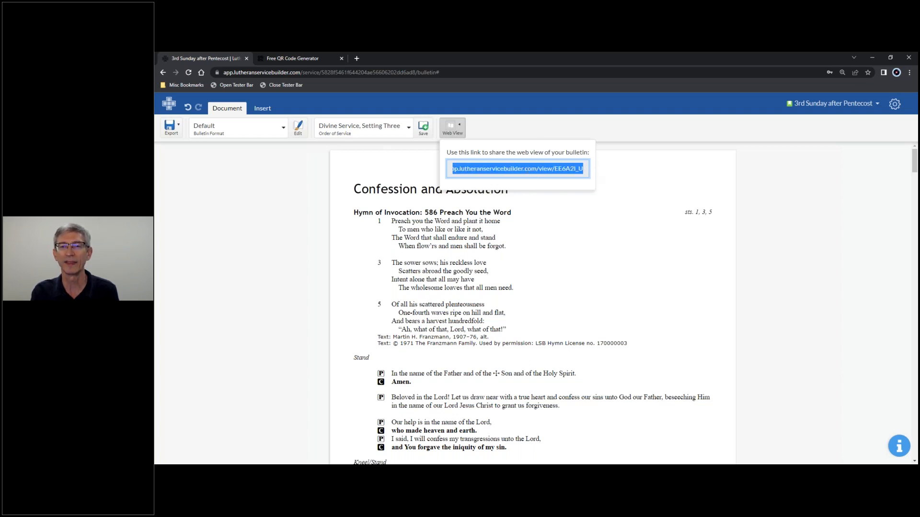
pyautogui.rightClick(529, 169)
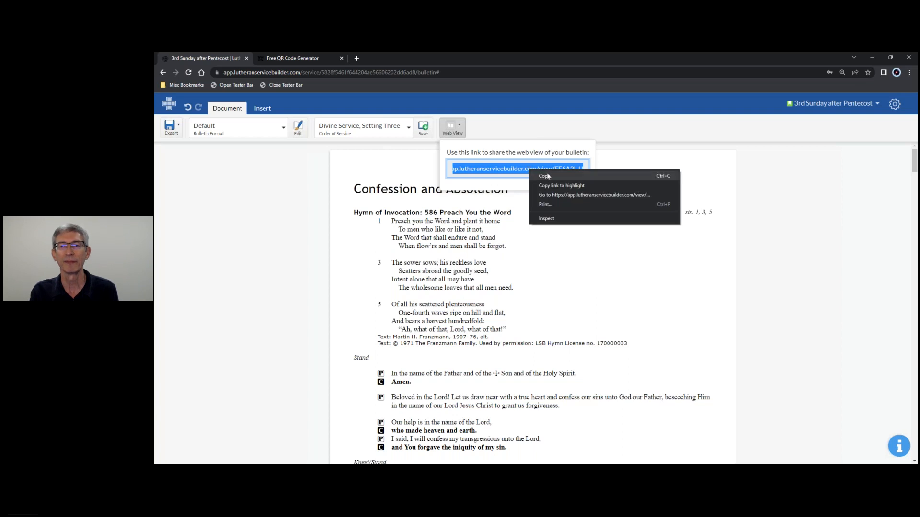
pyautogui.click(545, 176)
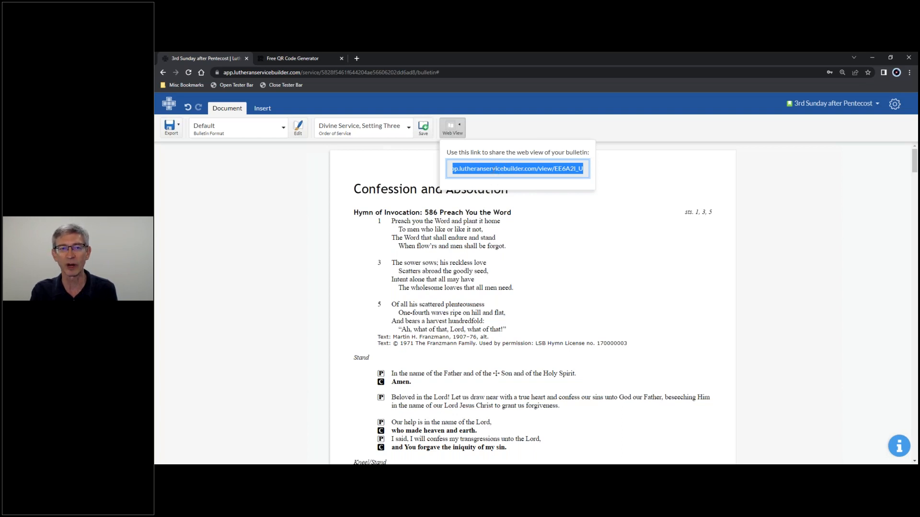
# - Switch to the Free QR Code Generator and paste the bulletin's web view link as the URL
pyautogui.click(297, 60)
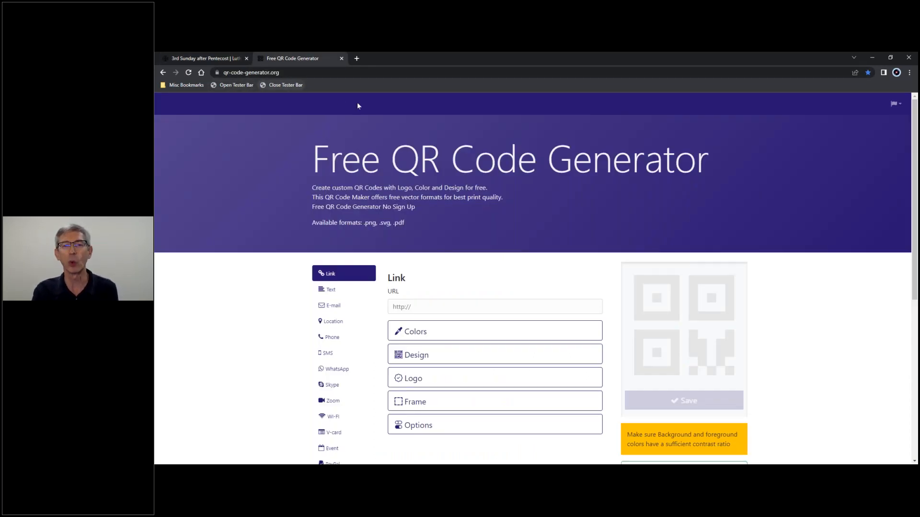
pyautogui.click(429, 305)
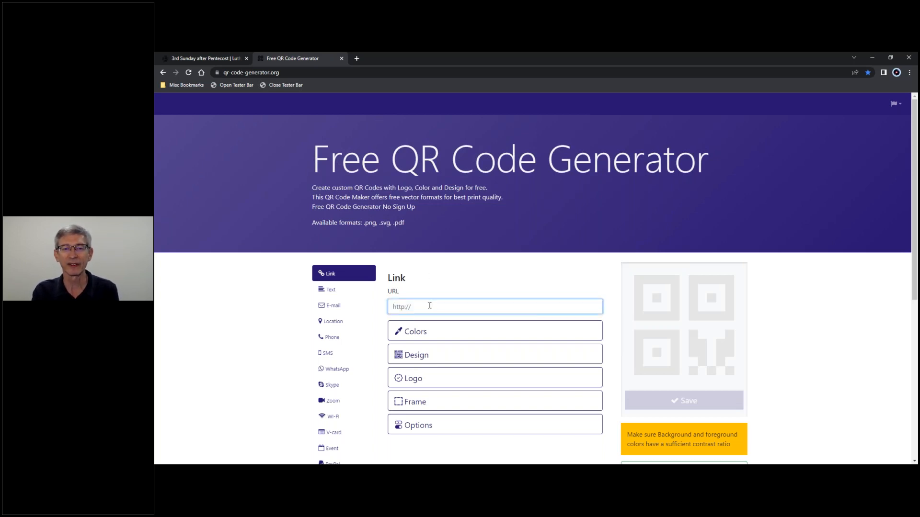
pyautogui.rightClick(427, 307)
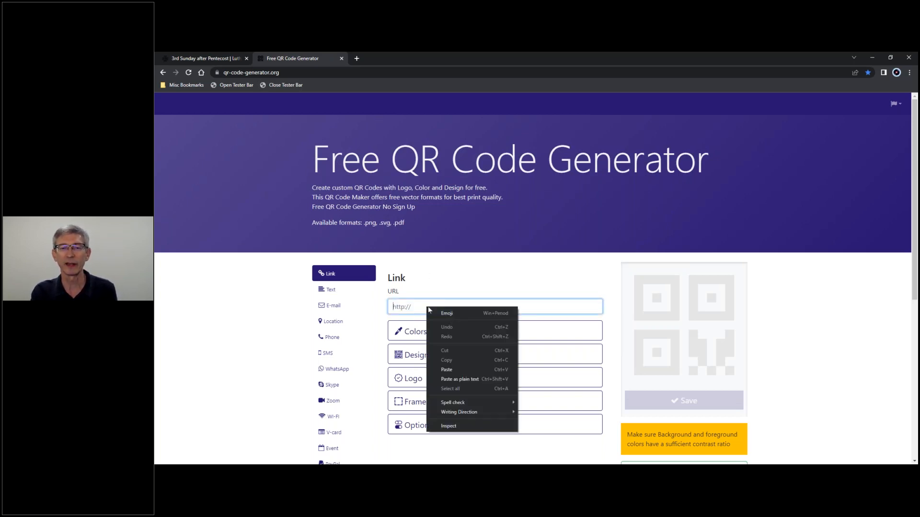
pyautogui.click(451, 369)
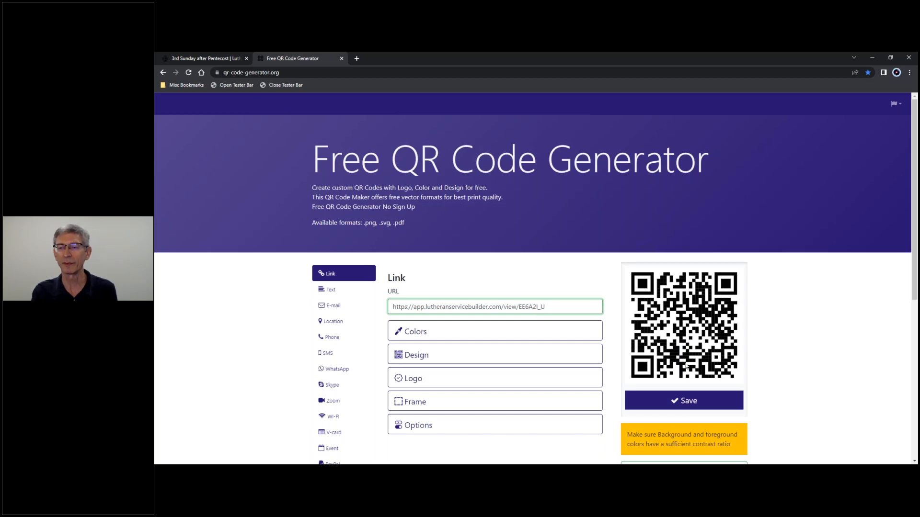
# - Save the QR code as a PNG image on the Desktop, and view the downloaded image
pyautogui.click(688, 403)
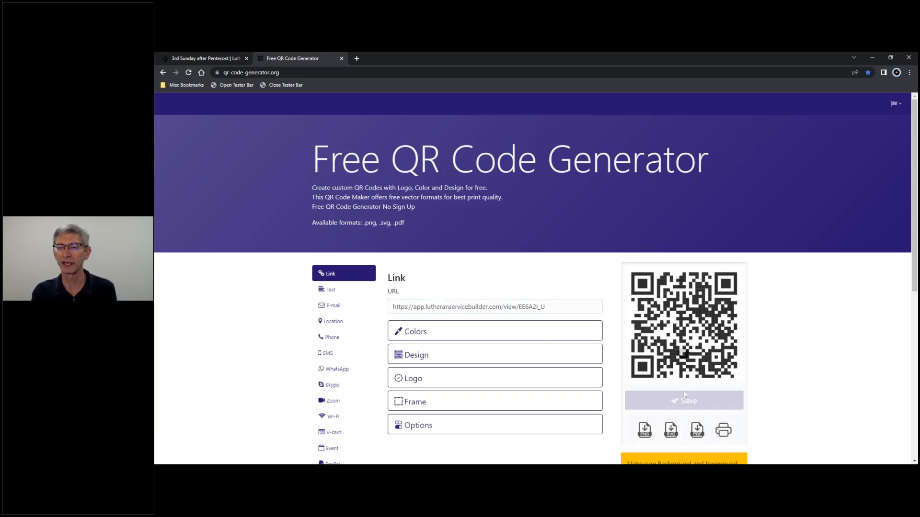
pyautogui.scroll(-2, 645, 319)
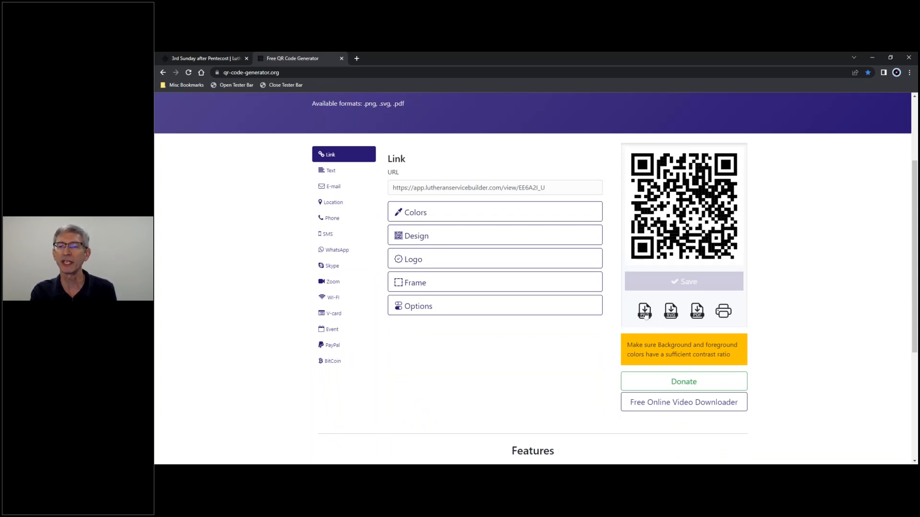
pyautogui.click(645, 313)
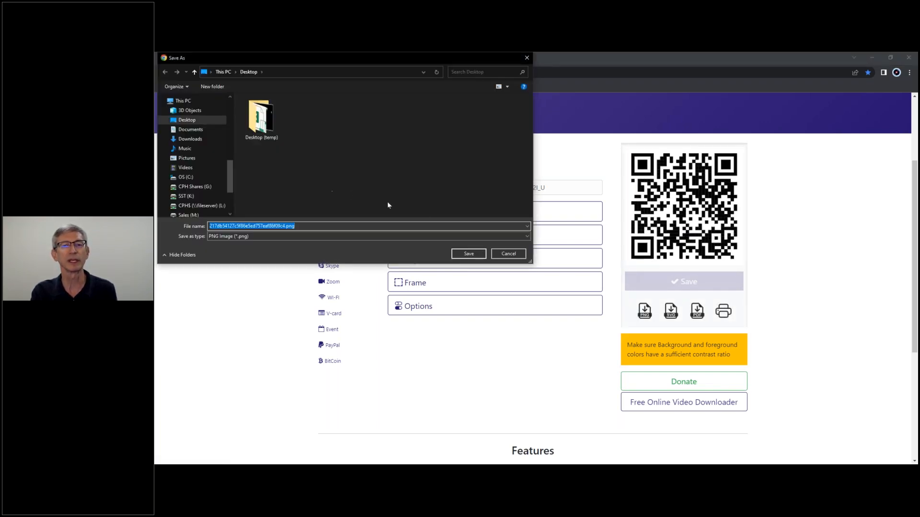
pyautogui.click(469, 254)
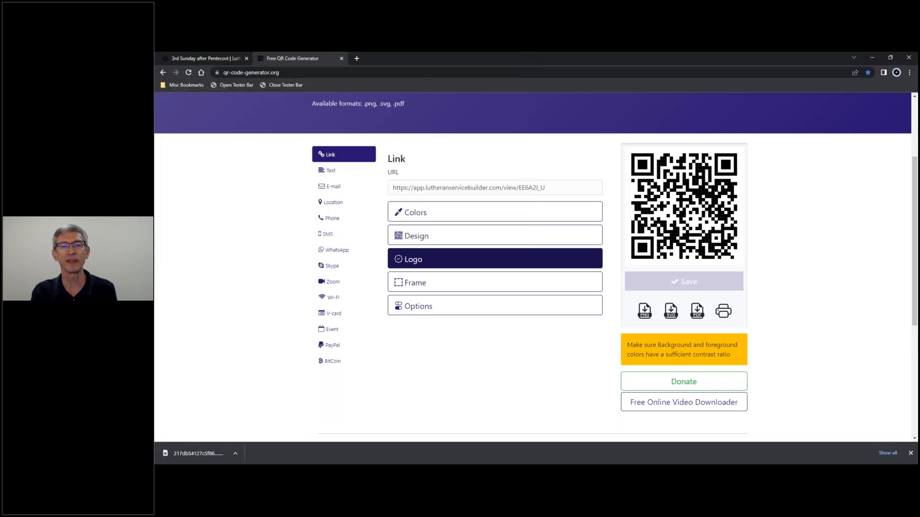
pyautogui.click(208, 455)
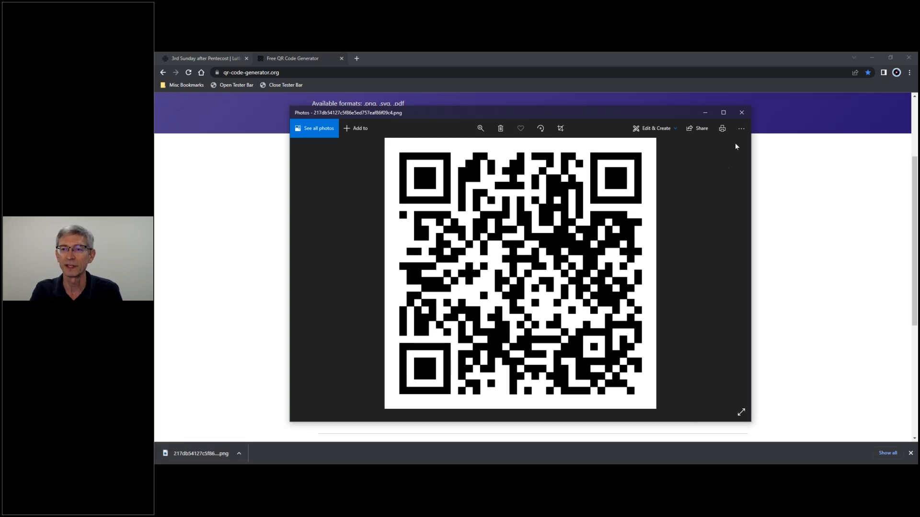
pyautogui.click(741, 113)
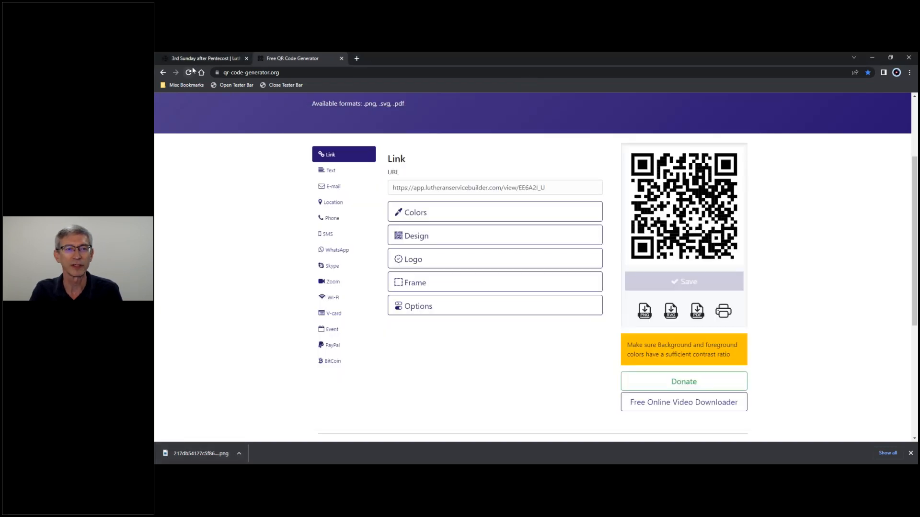
# - Return to Lutheran Service Builder and open the Default format in the Bulletin Formats
pyautogui.click(210, 55)
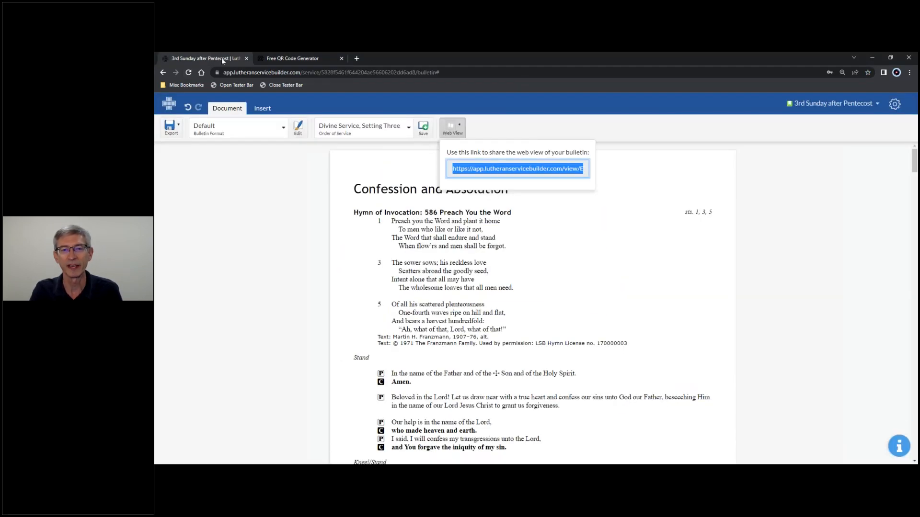
pyautogui.click(647, 165)
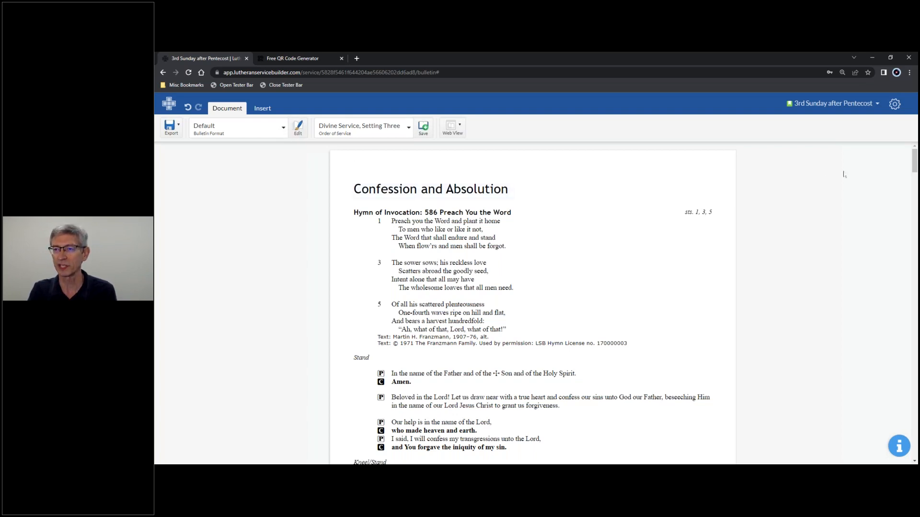
pyautogui.click(893, 109)
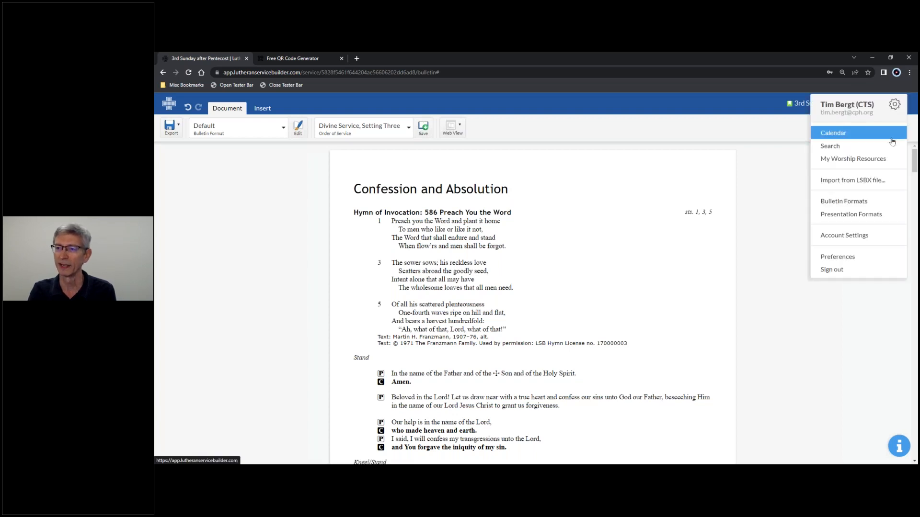
pyautogui.click(855, 204)
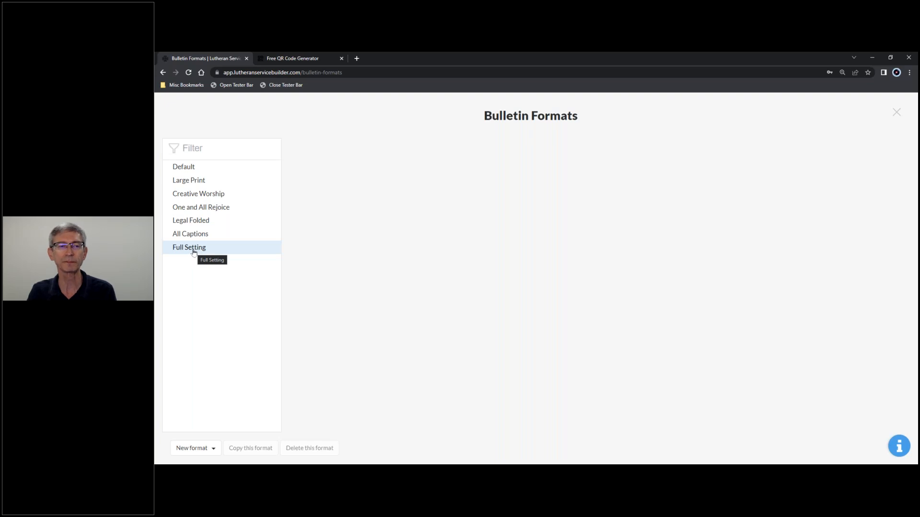
pyautogui.click(197, 170)
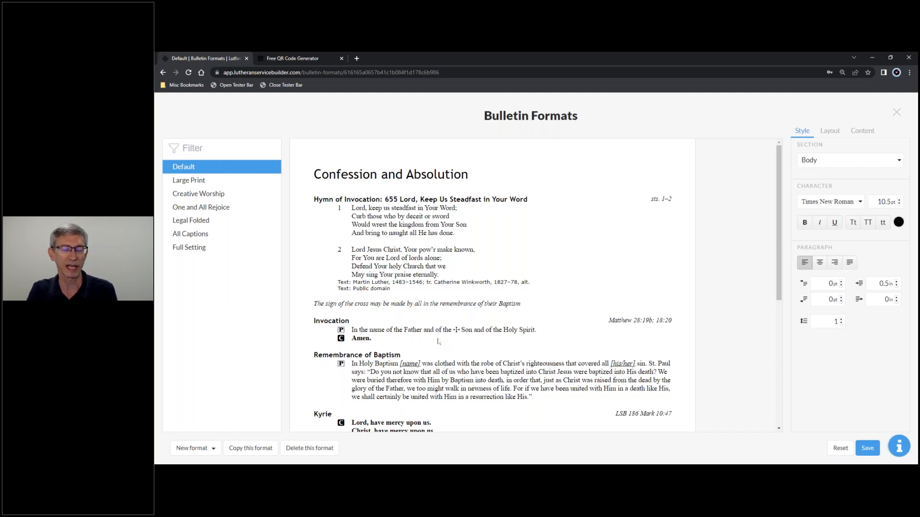
# - Create a new bulletin format based on Default
pyautogui.scroll(-1, 445, 339)
pyautogui.scroll(1, 450, 340)
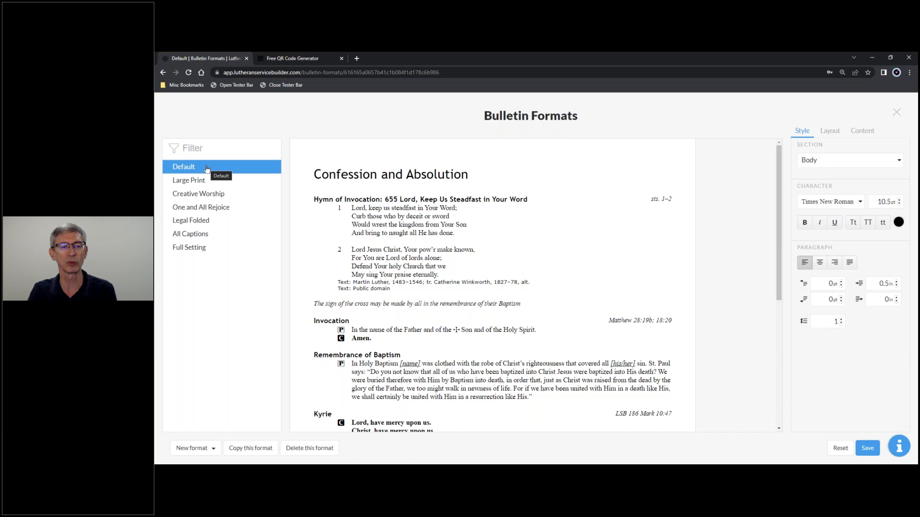
pyautogui.click(213, 449)
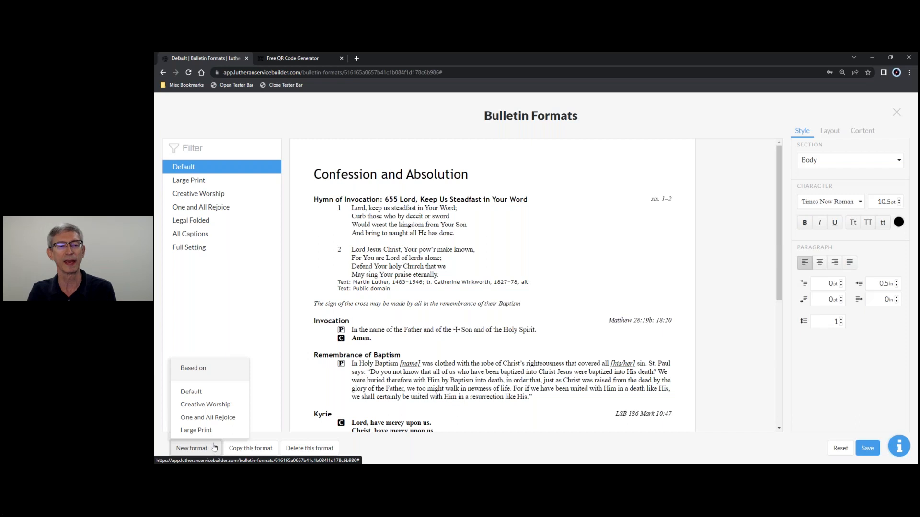
pyautogui.click(205, 393)
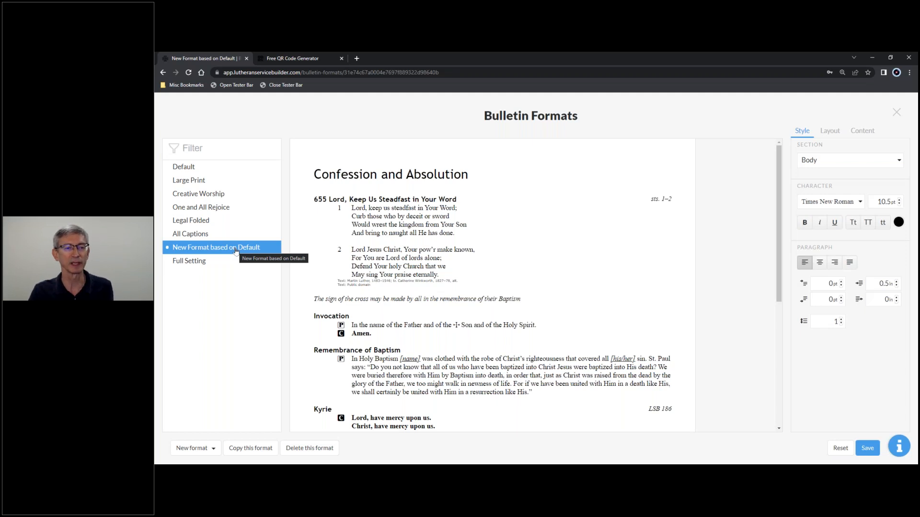
# - Rename the new bulletin format with the presenter's first name in possessive form followed by "Webinar Demo Format"
pyautogui.doubleClick(235, 249)
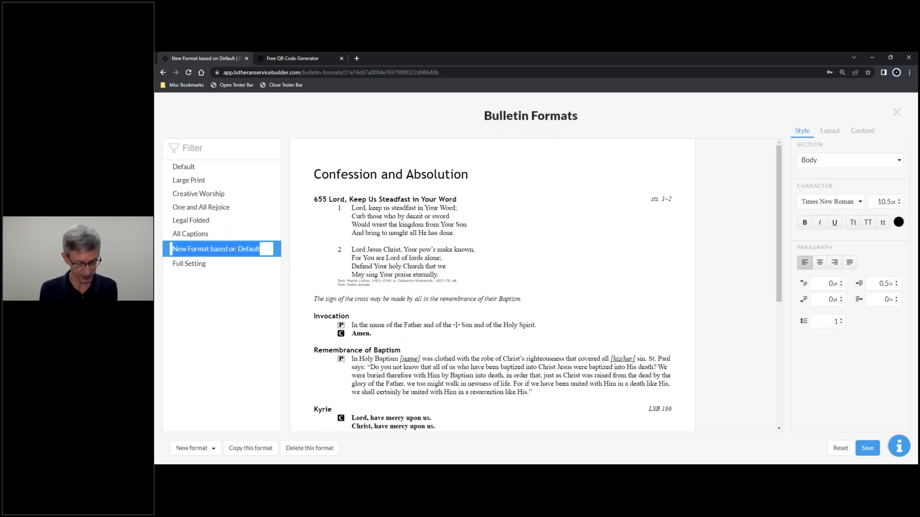
pyautogui.write("Tim's")
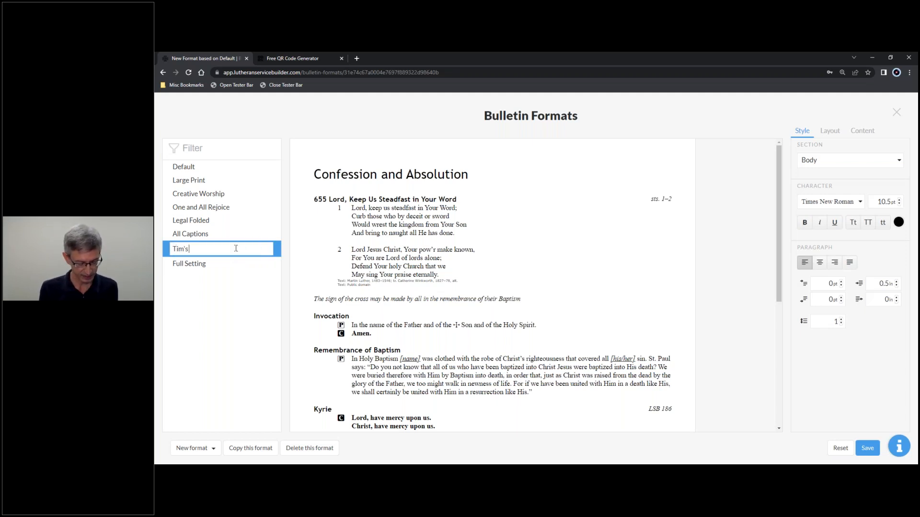
pyautogui.write(' Webin')
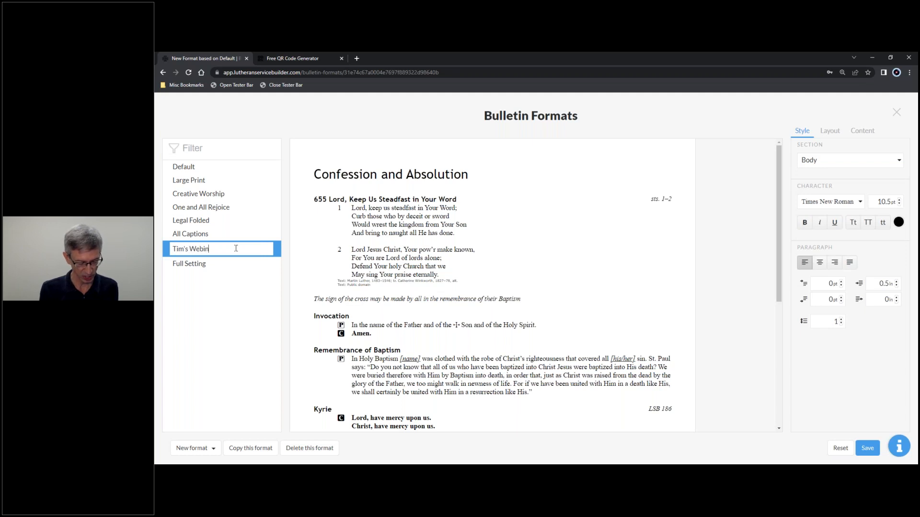
pyautogui.write('ar Demo')
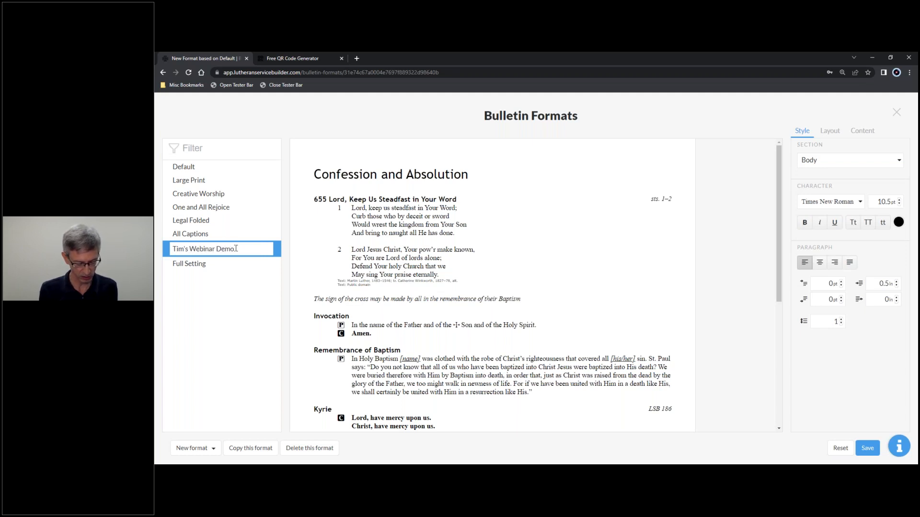
pyautogui.write(' Format')
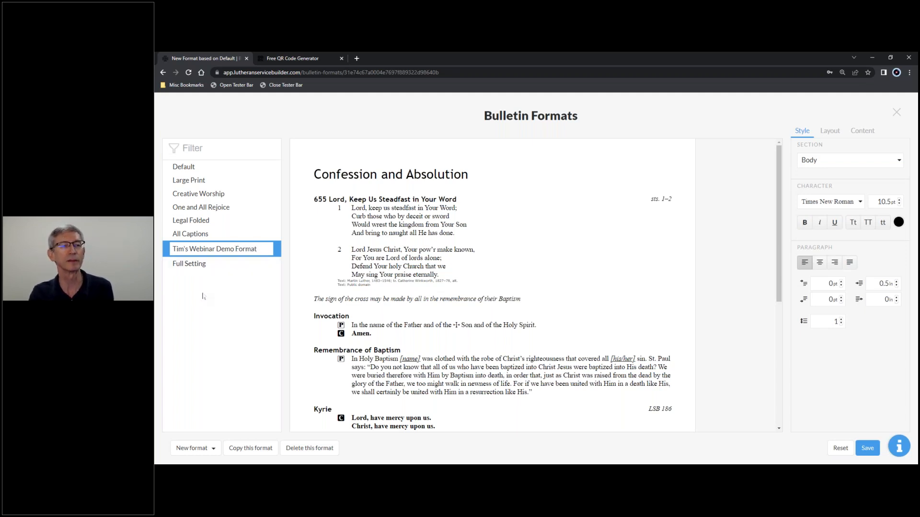
pyautogui.press('Return')
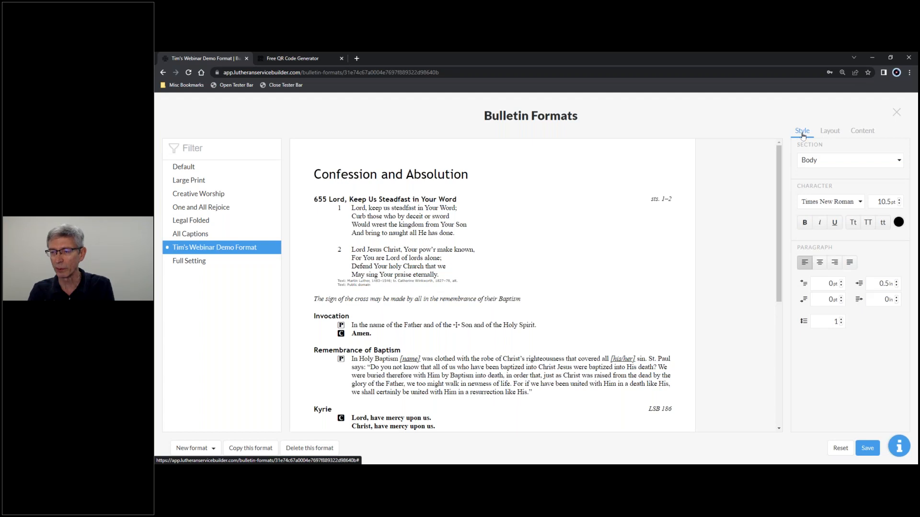
# - Examine the style settings of the Heading, Caption, Subcaption, Rubric and Copyright sections against the sample bulletin, including its acknowledgments
pyautogui.click(818, 164)
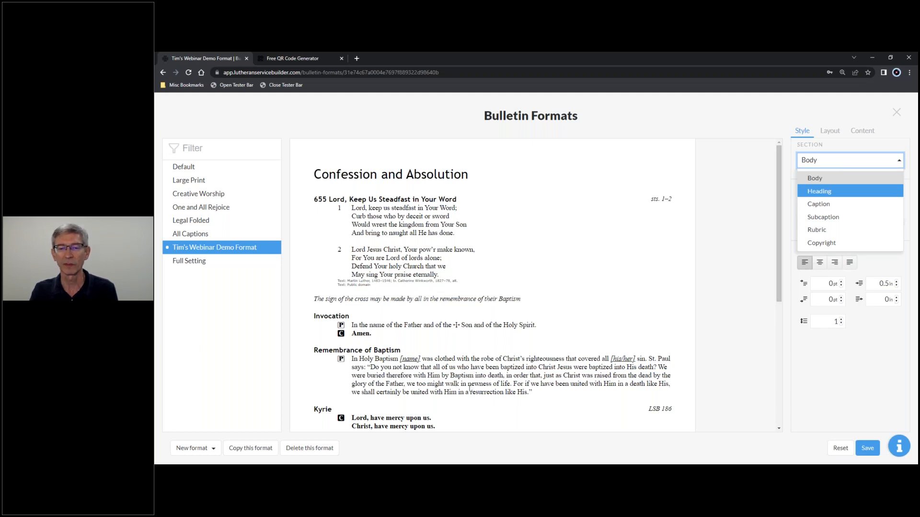
pyautogui.click(823, 193)
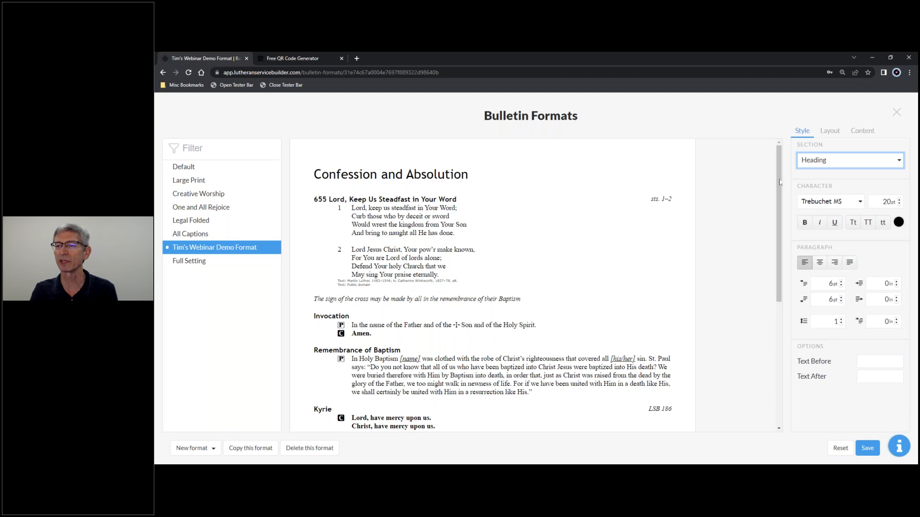
pyautogui.click(848, 160)
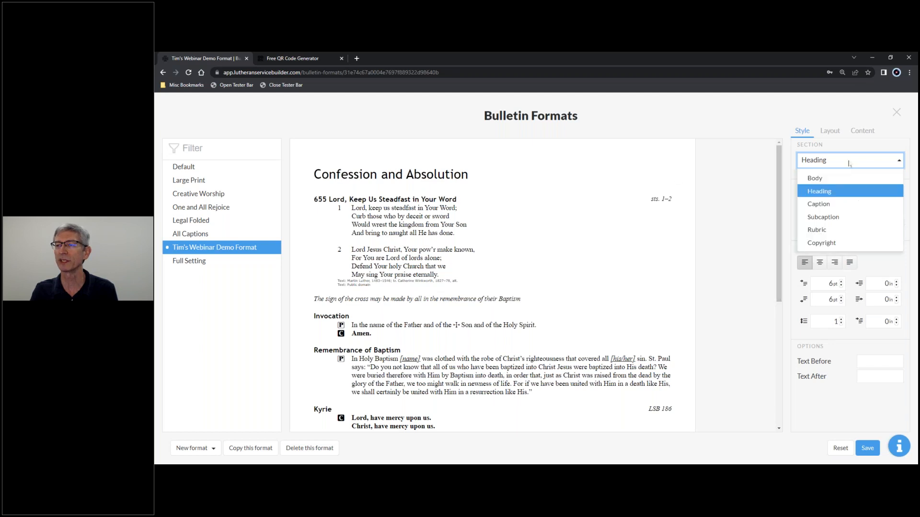
pyautogui.click(819, 204)
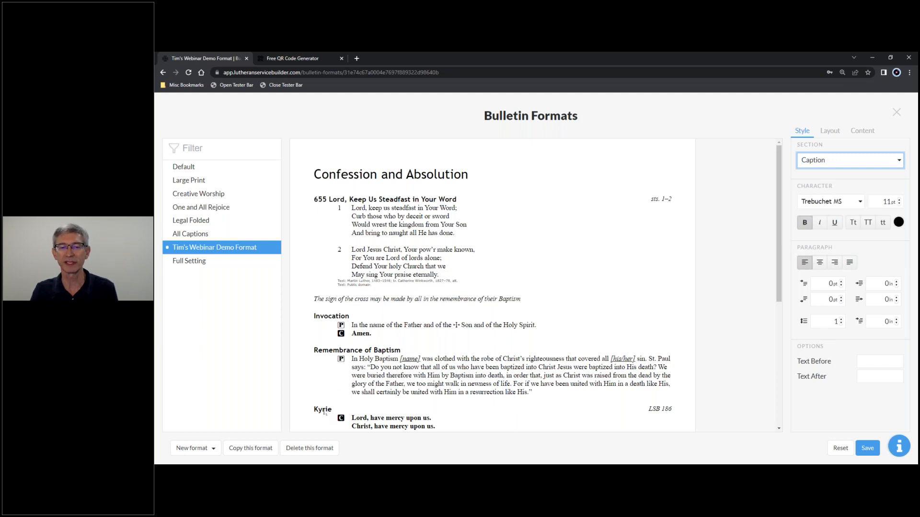
pyautogui.click(820, 164)
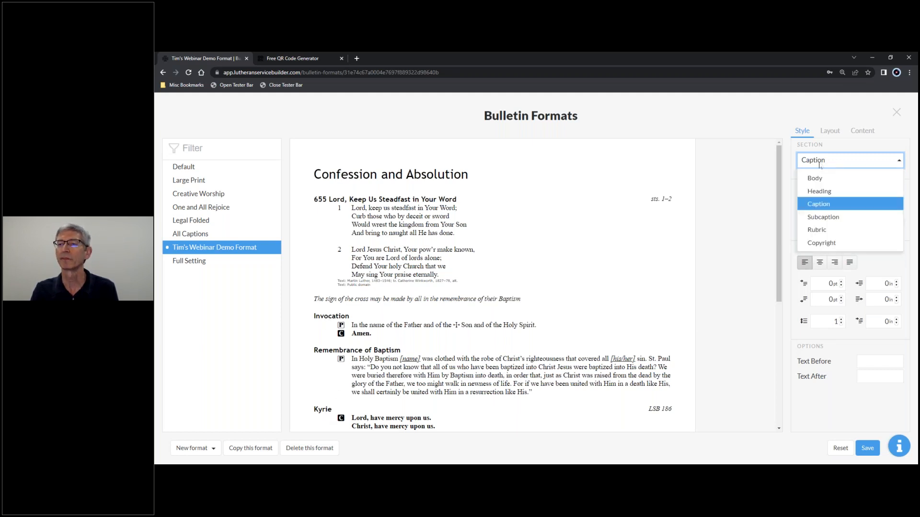
pyautogui.click(817, 219)
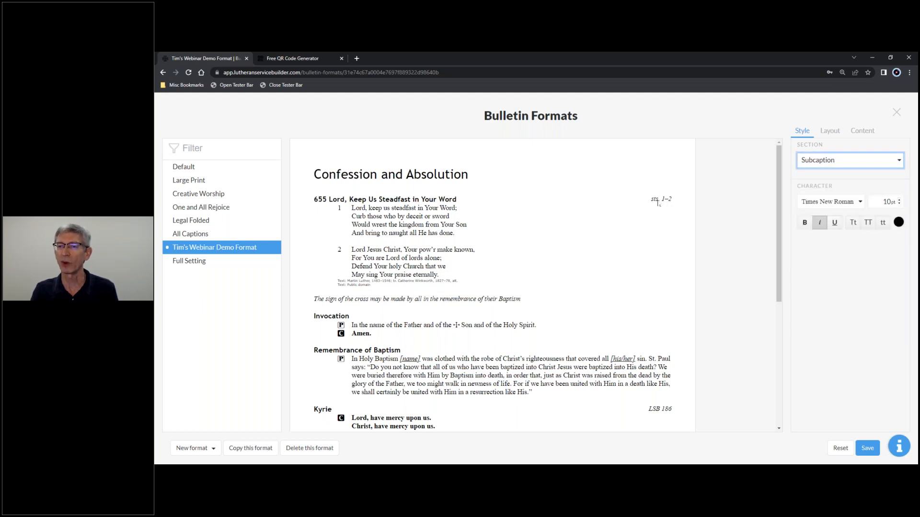
pyautogui.click(859, 165)
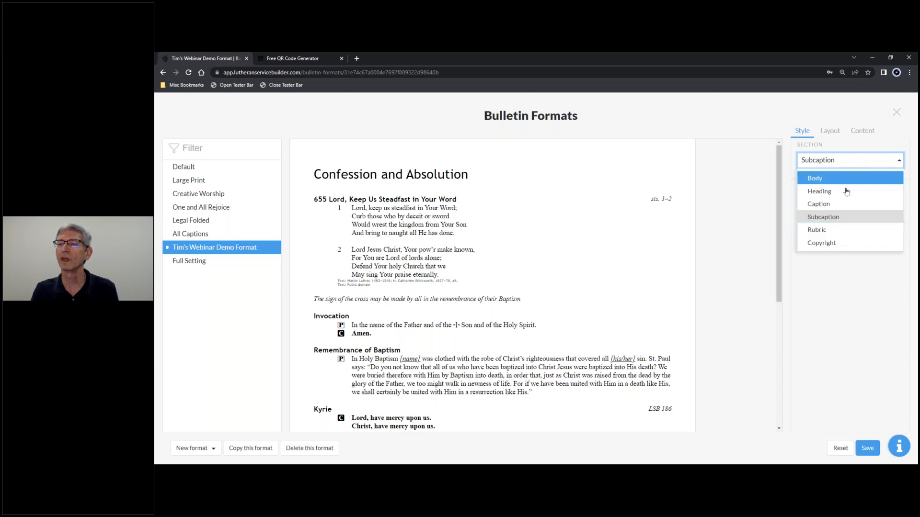
pyautogui.click(813, 232)
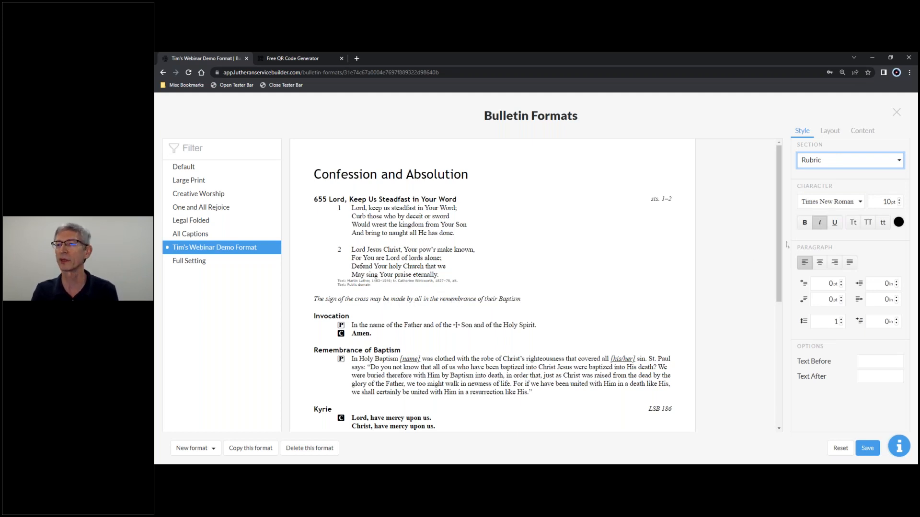
pyautogui.click(829, 162)
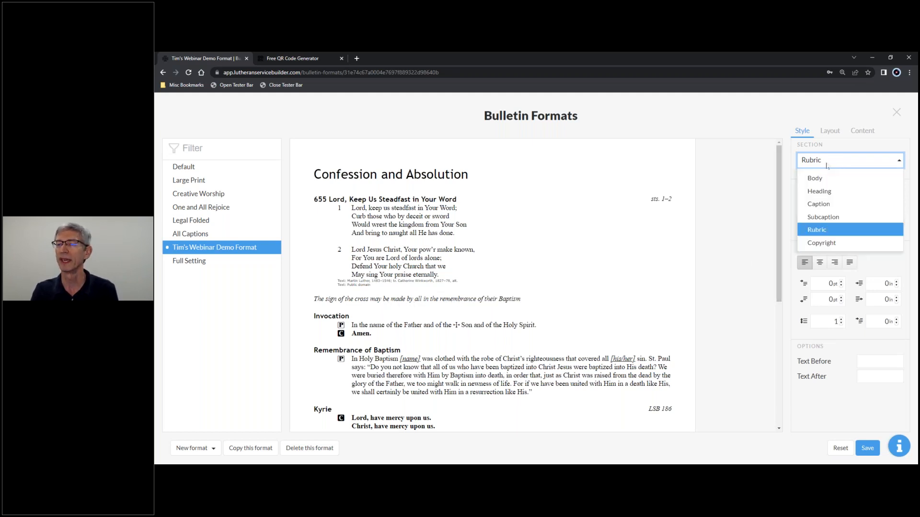
pyautogui.click(821, 245)
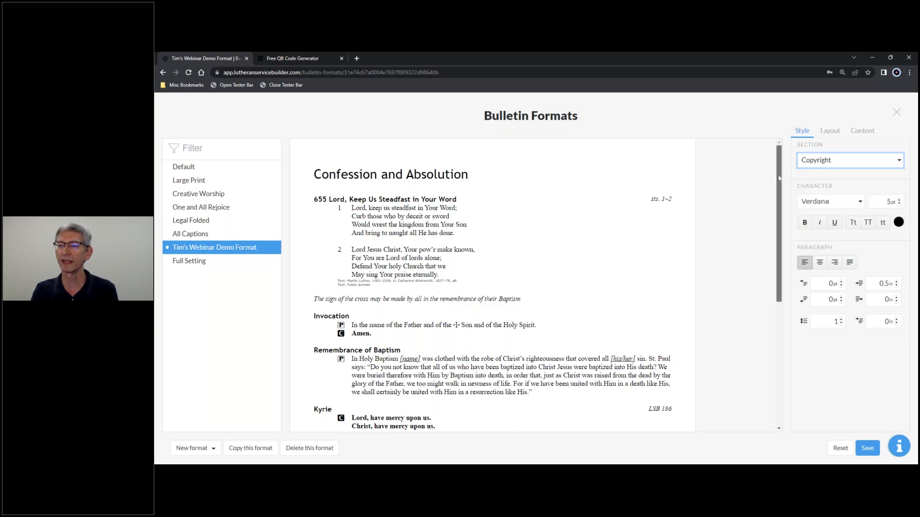
pyautogui.scroll(-5, 778, 177)
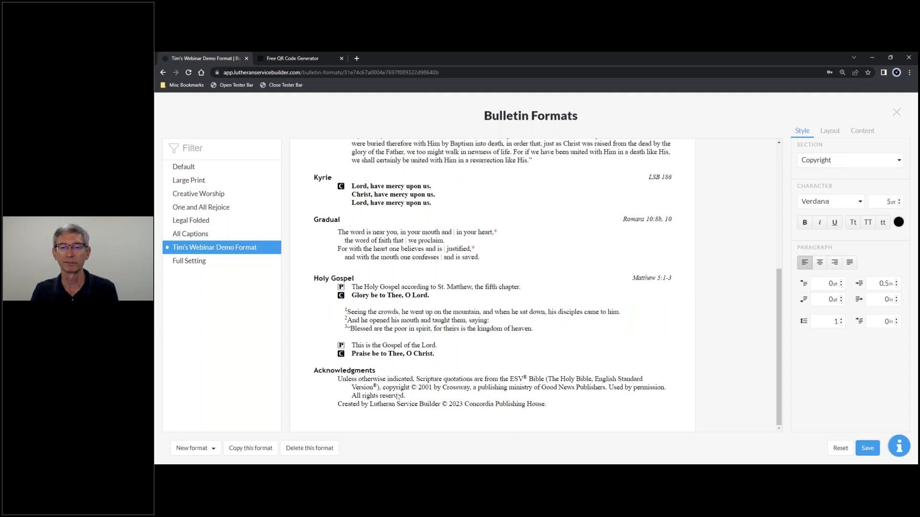
pyautogui.moveTo(776, 345); pyautogui.dragTo(802, 172)
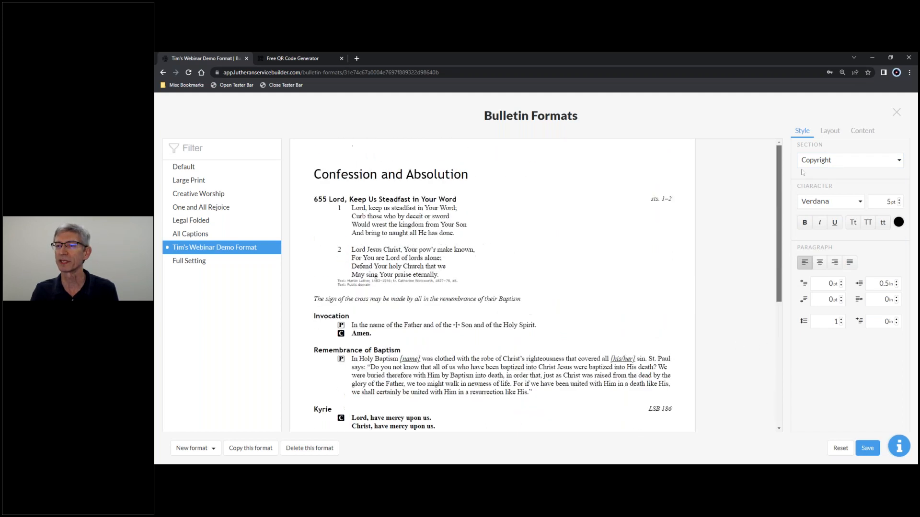
# - Set the Body section's font to Candara
pyautogui.click(841, 159)
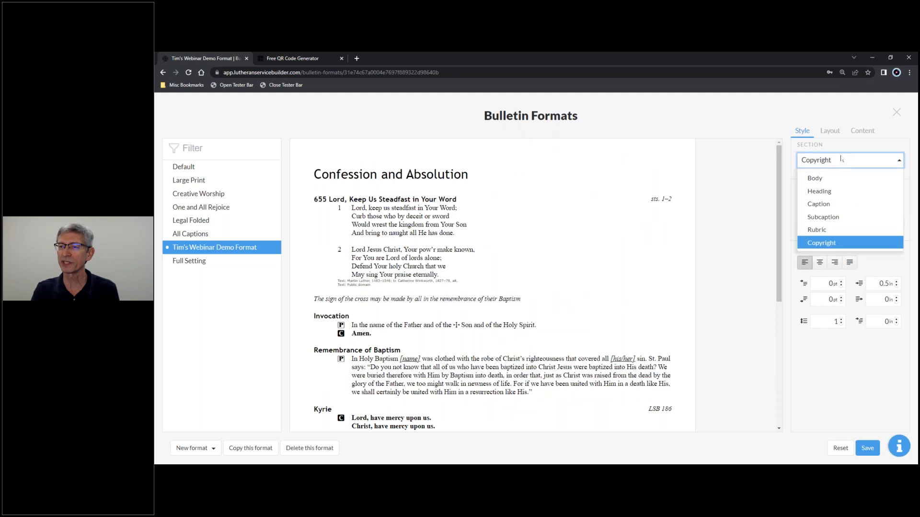
pyautogui.click(826, 181)
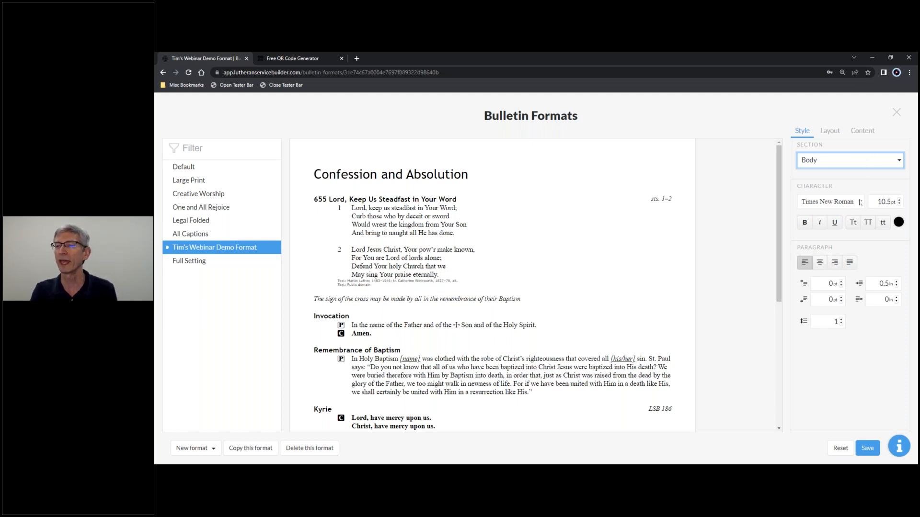
pyautogui.click(861, 203)
pyautogui.scroll(5, 856, 259)
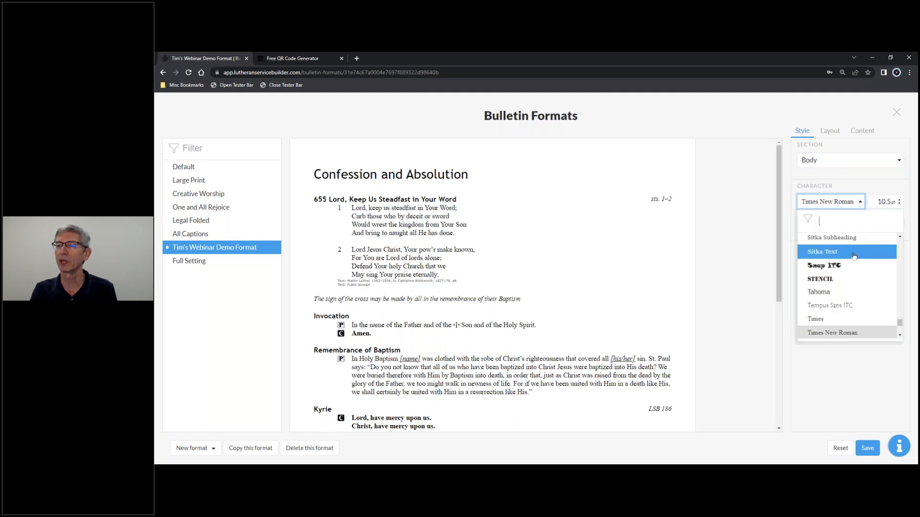
pyautogui.scroll(15, 857, 261)
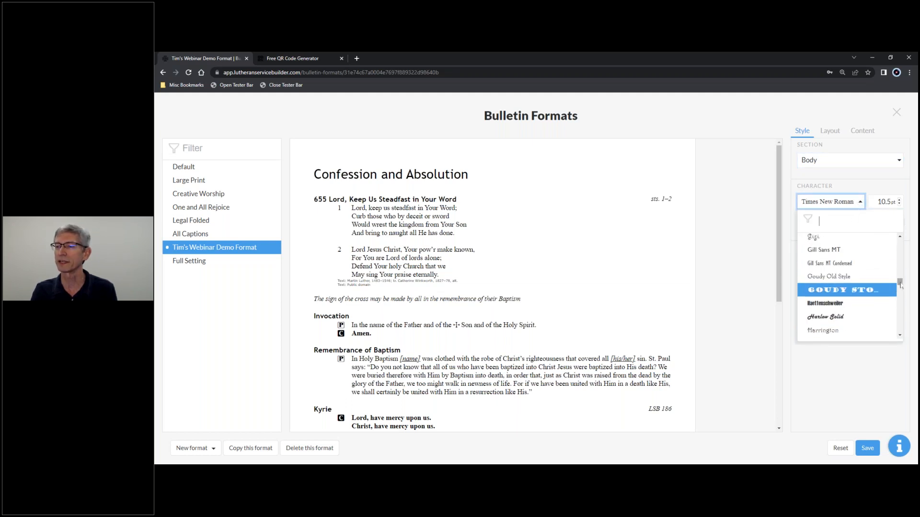
pyautogui.moveTo(907, 249); pyautogui.dragTo(905, 240)
pyautogui.scroll(-1, 872, 267)
pyautogui.scroll(-4, 872, 269)
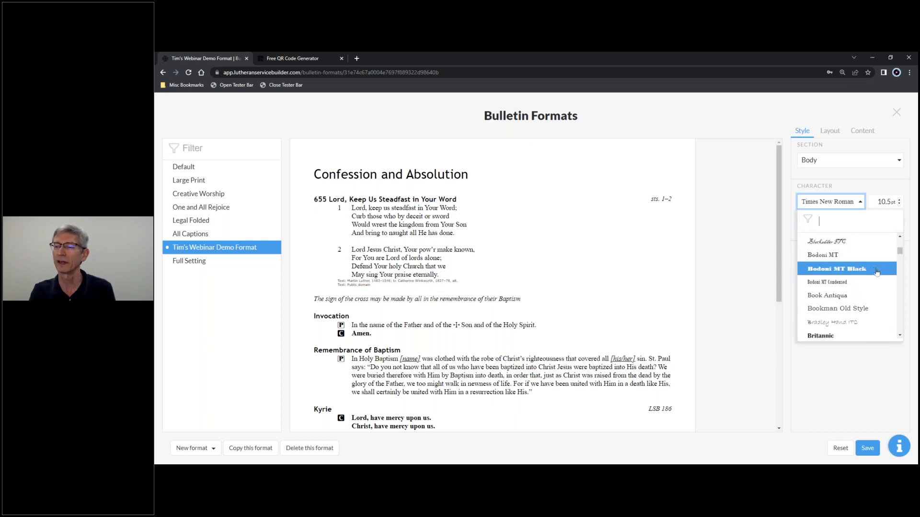
pyautogui.scroll(-2, 875, 272)
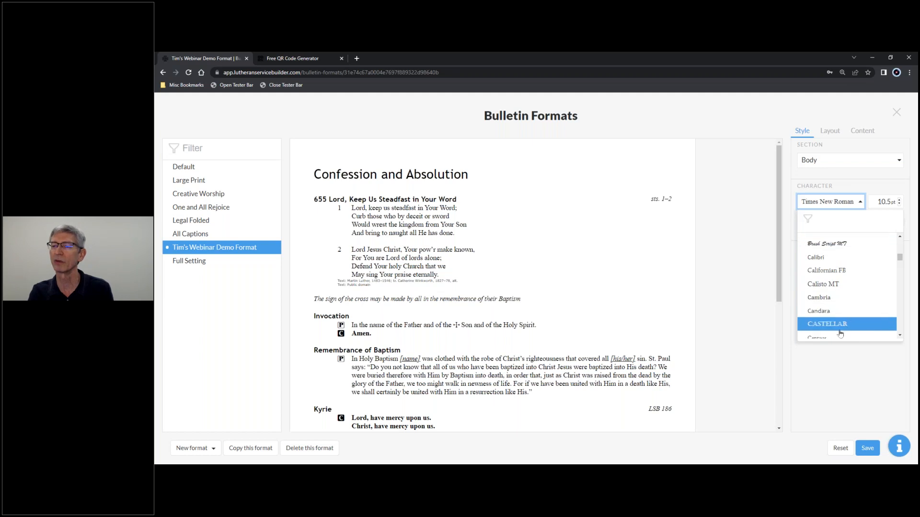
pyautogui.click(824, 312)
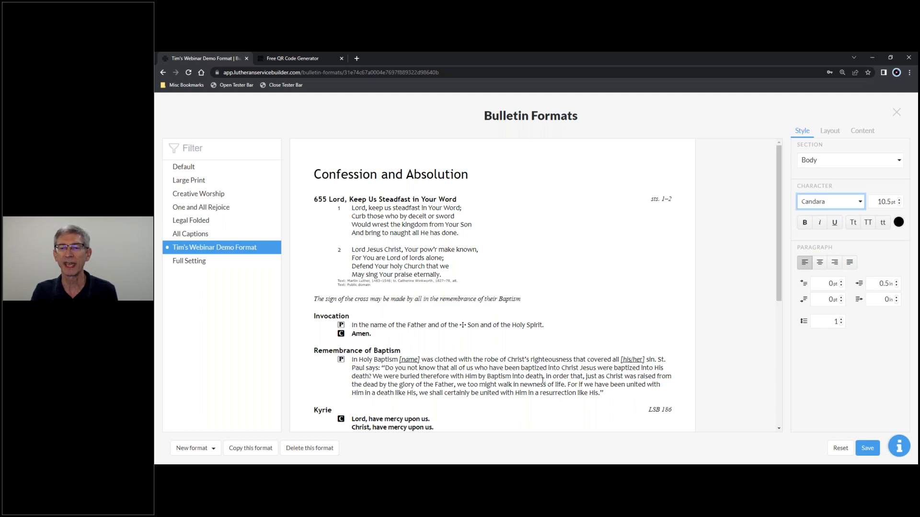
# - Set the Heading section's font to Candara
pyautogui.click(817, 161)
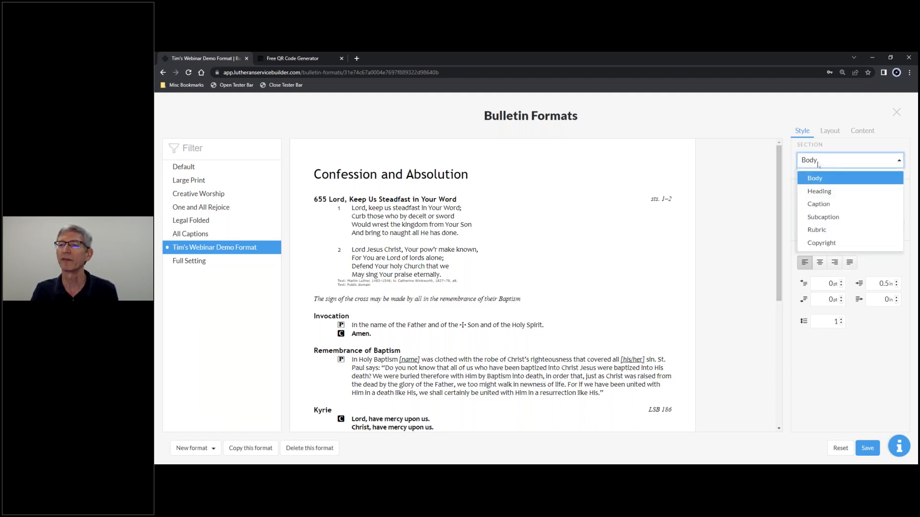
pyautogui.click(819, 192)
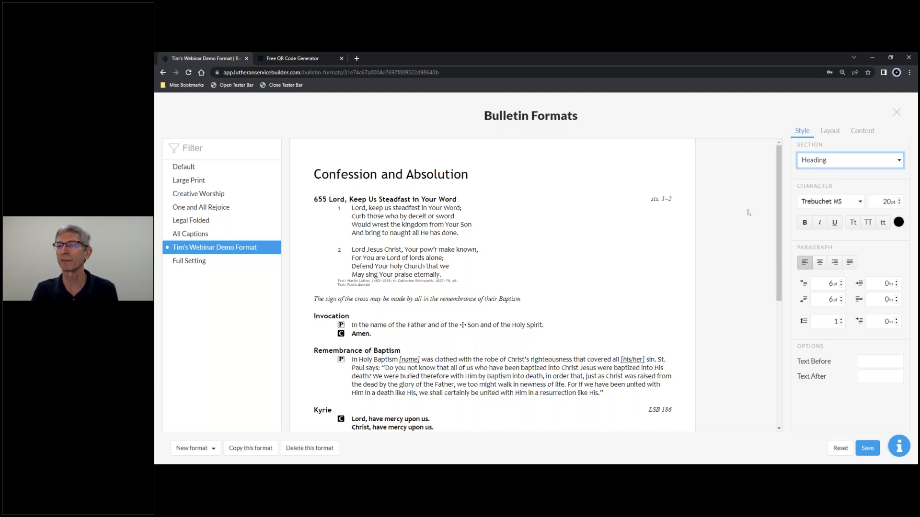
pyautogui.click(860, 202)
pyautogui.moveTo(902, 326); pyautogui.dragTo(907, 260)
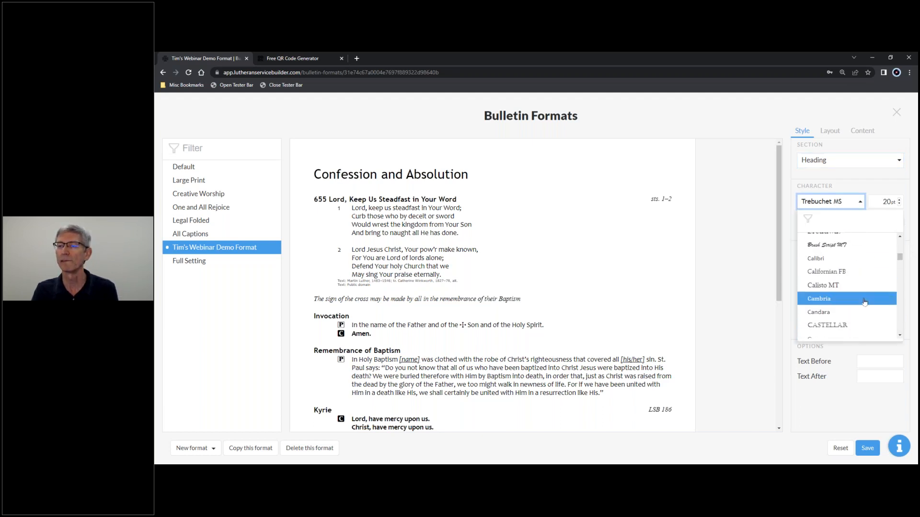
pyautogui.click(838, 313)
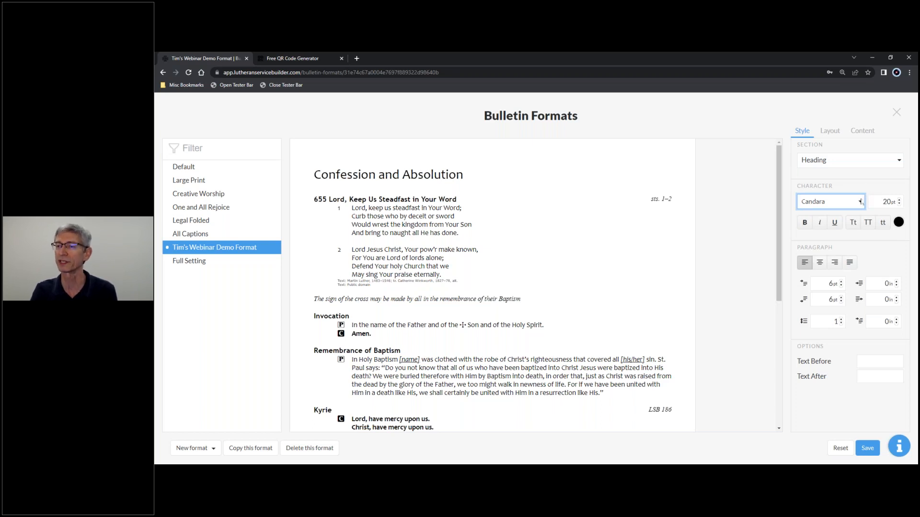
# - Set the Caption section's font to Candara
pyautogui.click(868, 163)
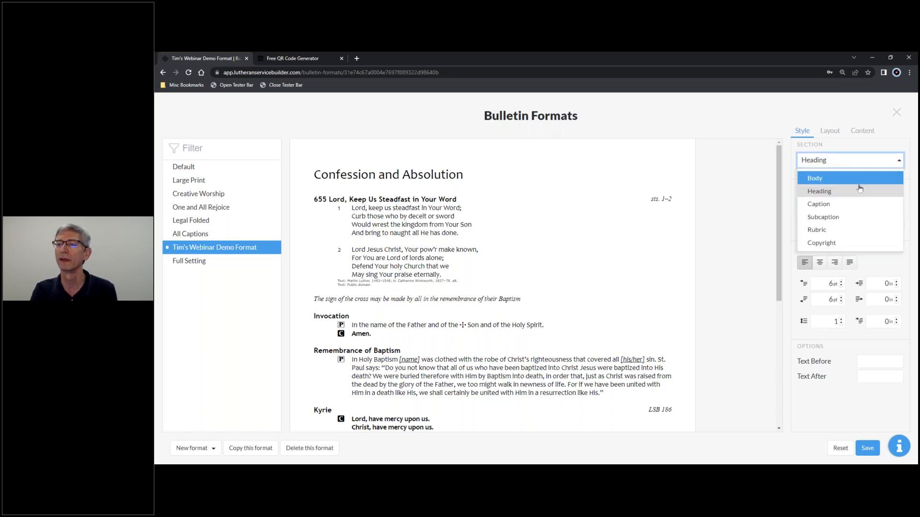
pyautogui.click(823, 206)
pyautogui.click(837, 203)
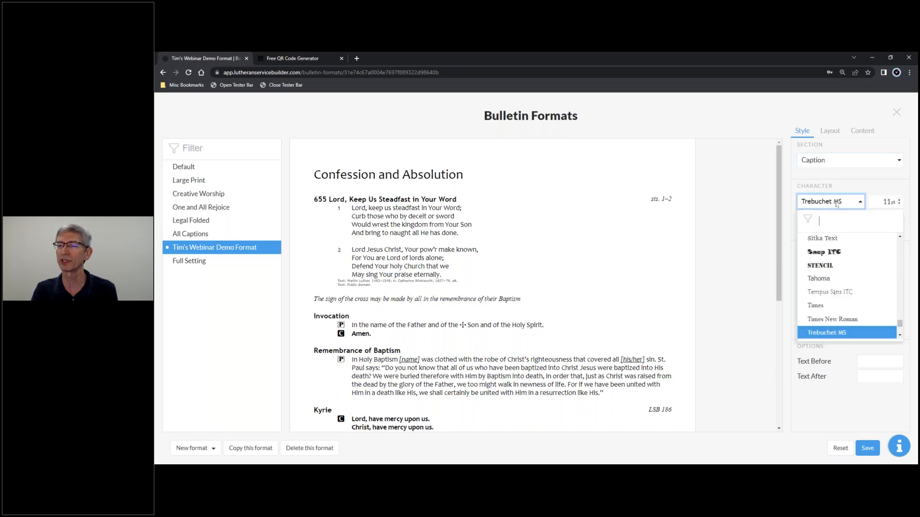
pyautogui.write('c')
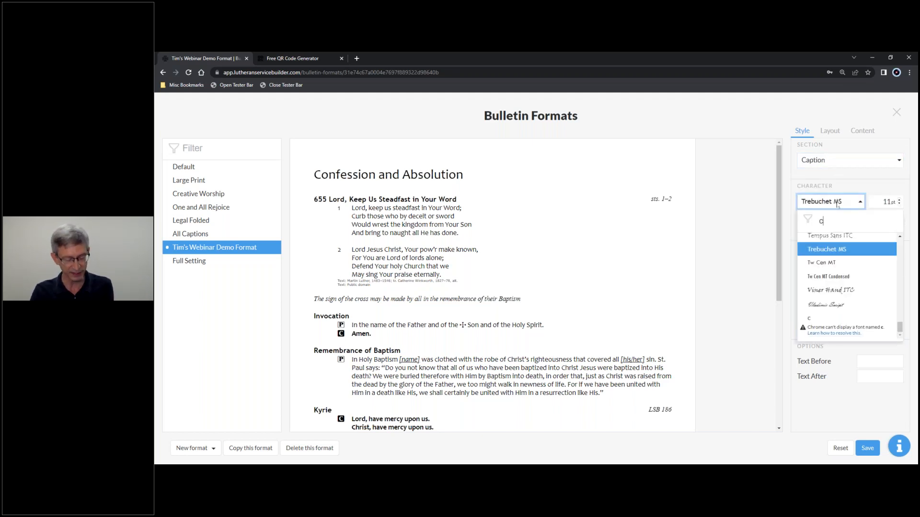
pyautogui.write('an')
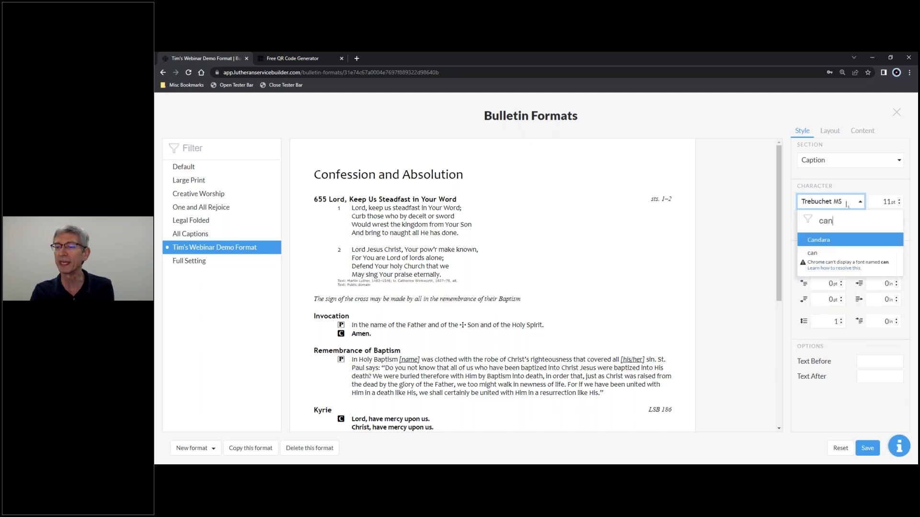
pyautogui.click(826, 244)
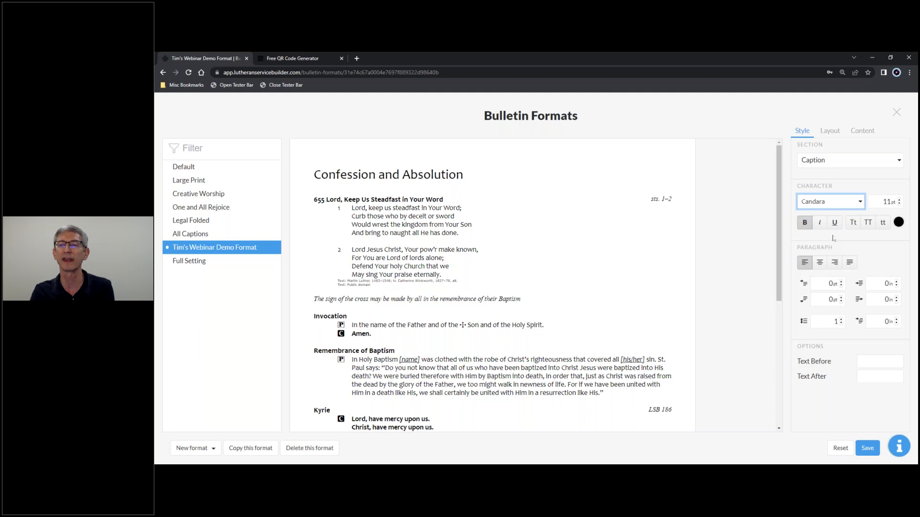
# - Set the Subcaption section's font to Candara
pyautogui.click(840, 162)
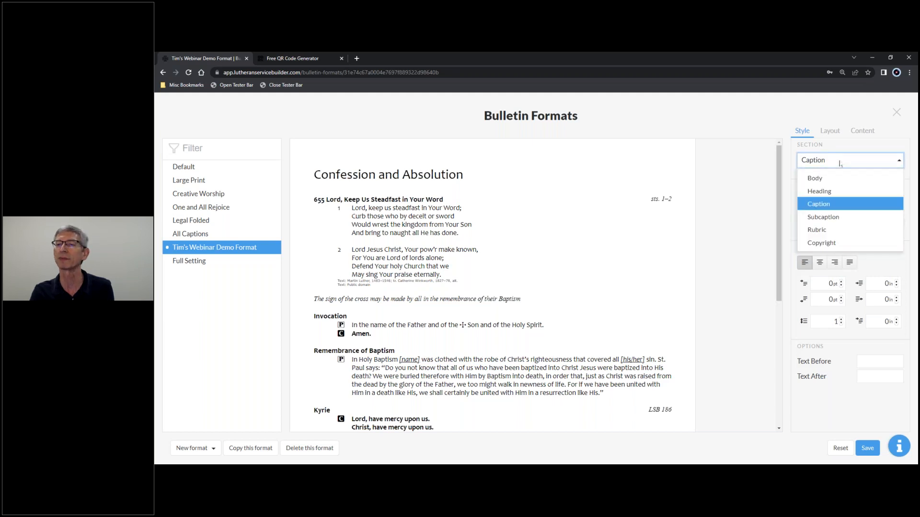
pyautogui.click(835, 220)
pyautogui.click(851, 205)
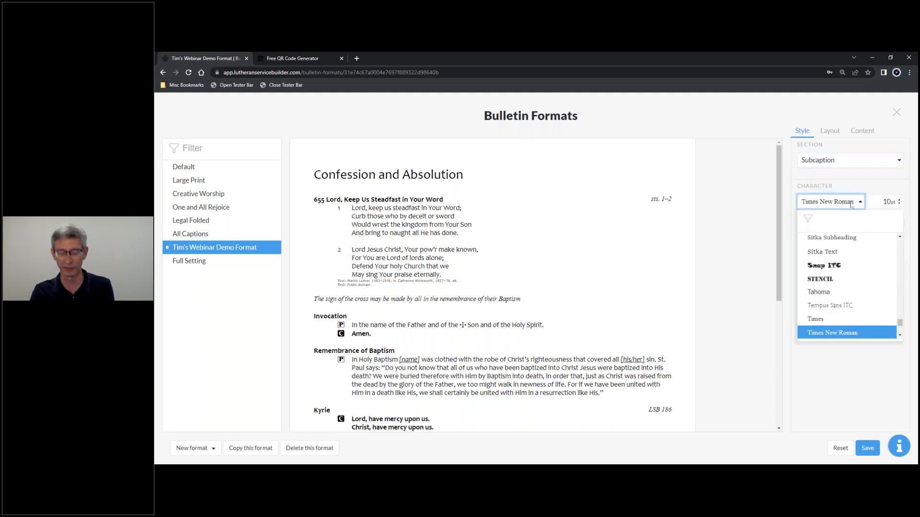
pyautogui.write('ca')
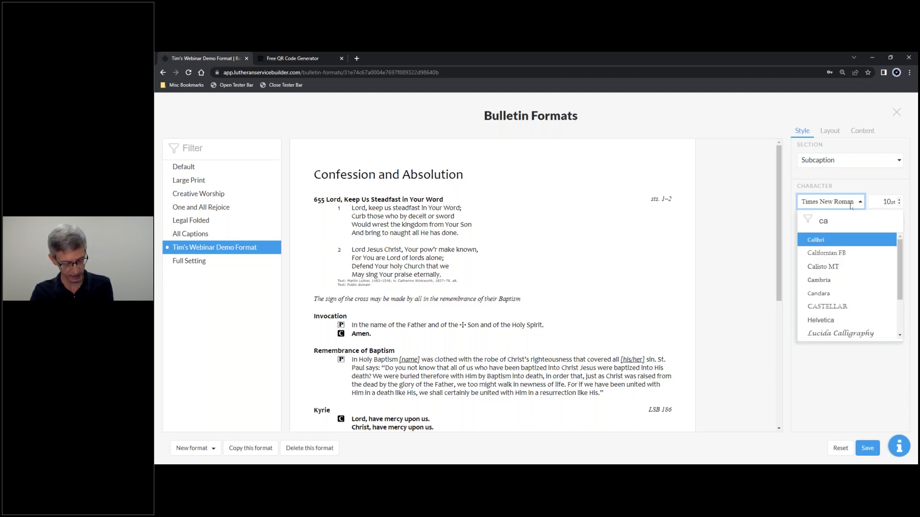
pyautogui.write('n')
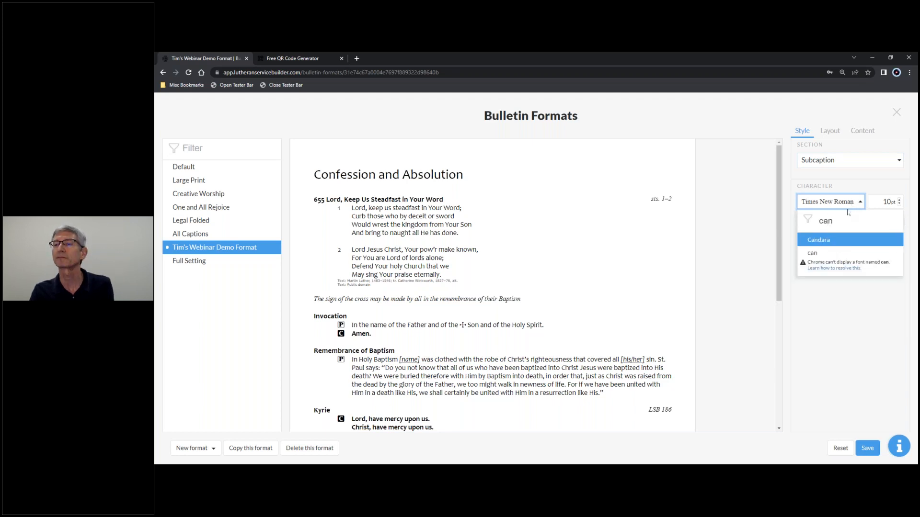
pyautogui.click(832, 240)
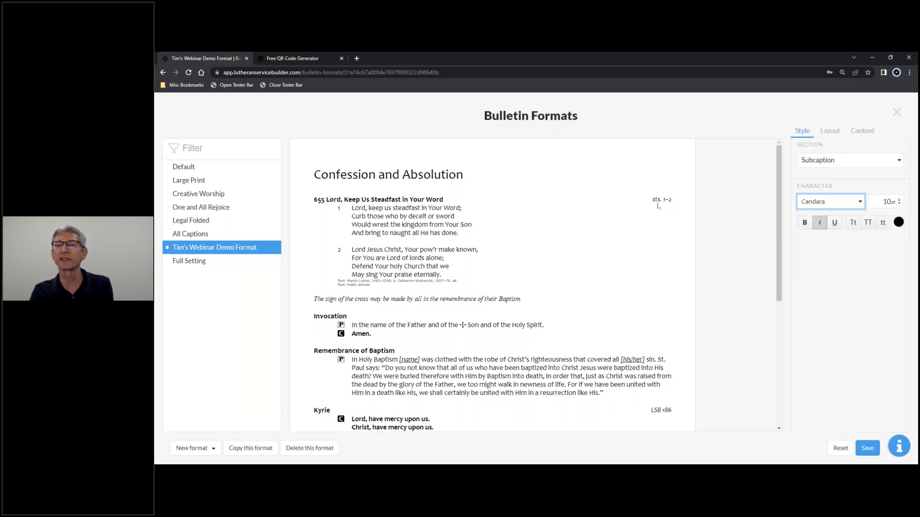
# - Set the Rubric section's font to Candara
pyautogui.click(848, 166)
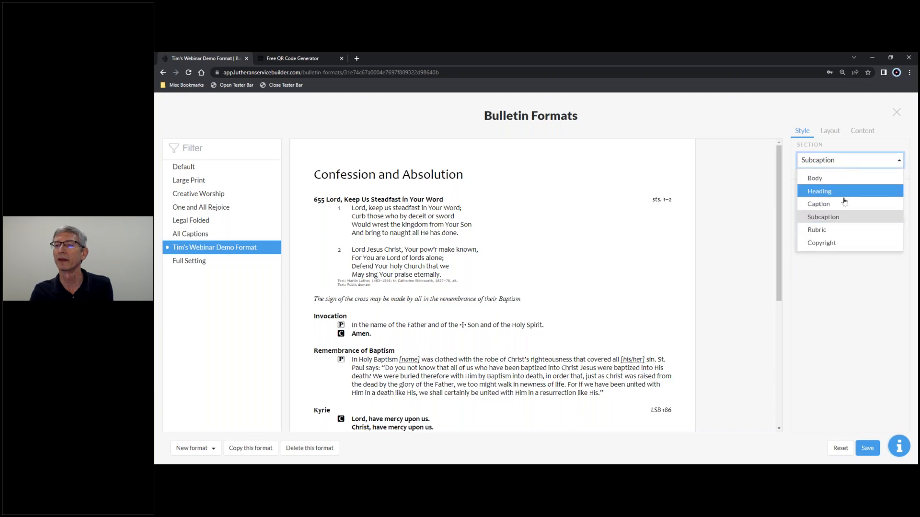
pyautogui.click(834, 229)
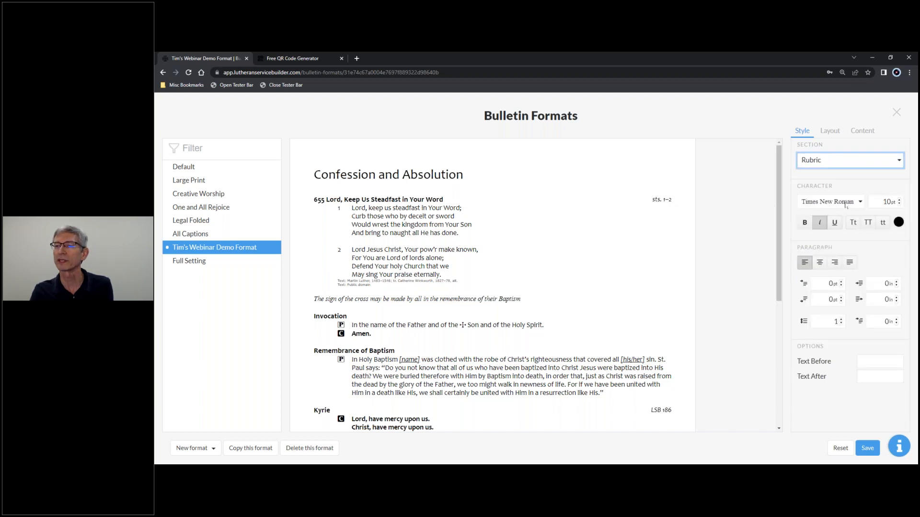
pyautogui.click(845, 203)
pyautogui.write('can')
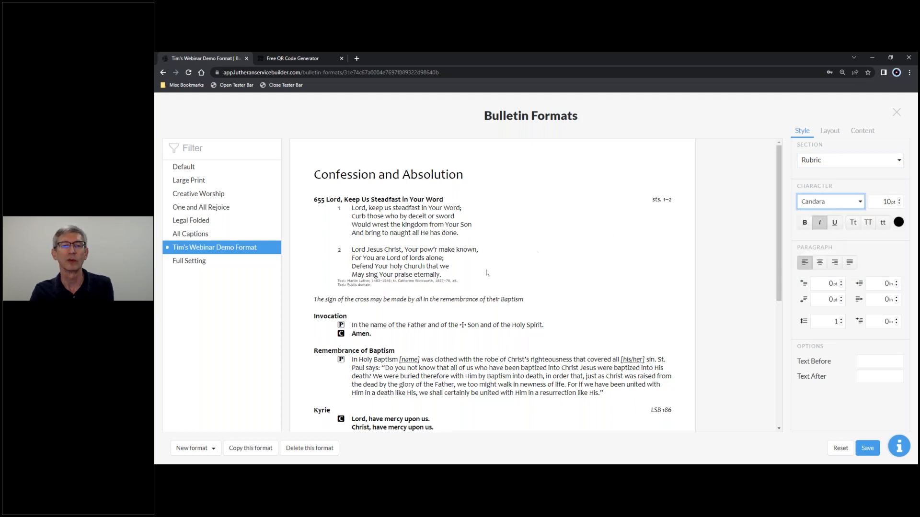
pyautogui.click(852, 205)
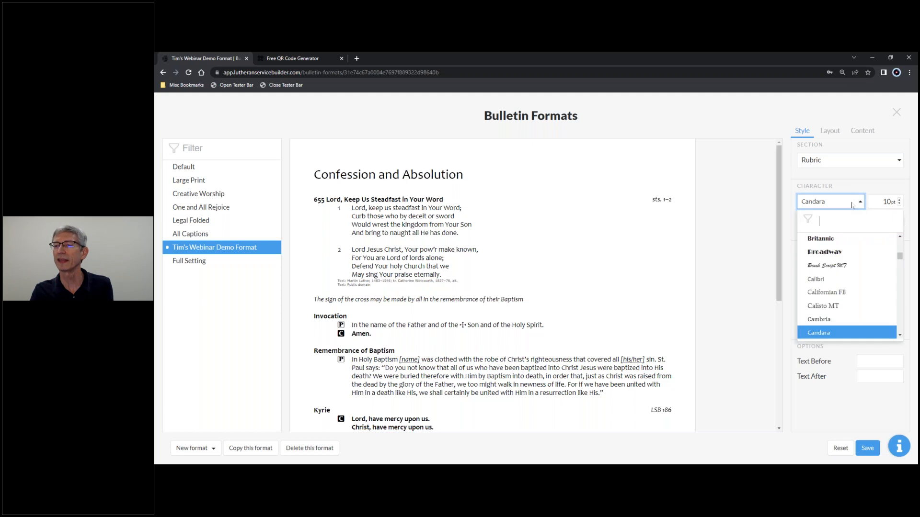
# - Set the Copyright section's font to Candara and check the hymn credits and acknowledgments in the sample bulletin
pyautogui.click(828, 165)
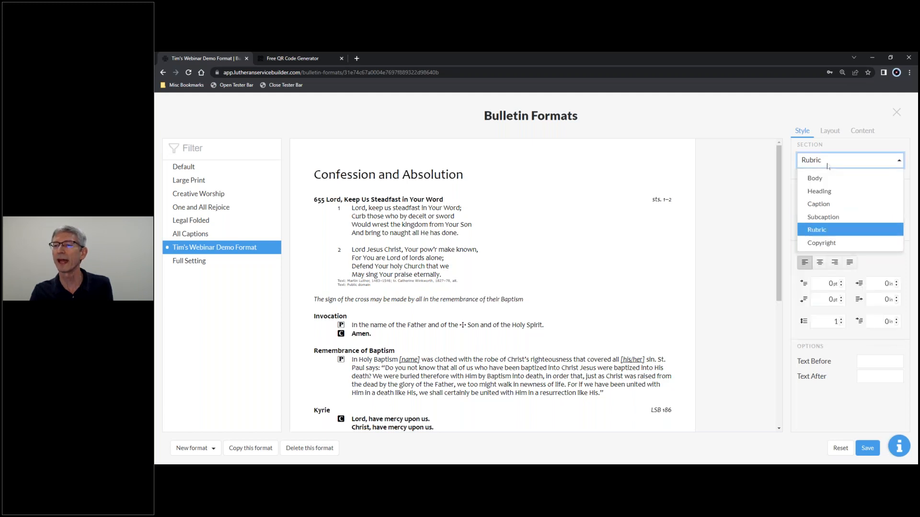
pyautogui.press('Down')
pyautogui.press('Return')
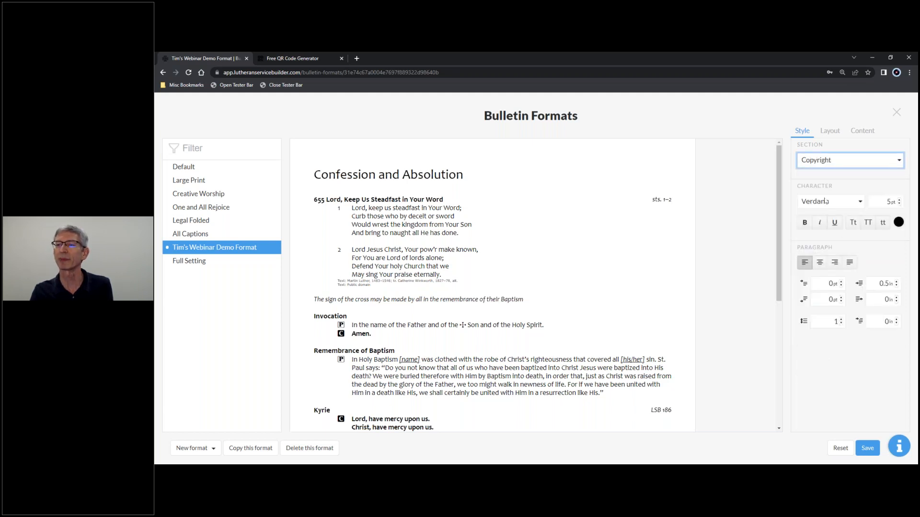
pyautogui.moveTo(778, 179); pyautogui.dragTo(806, 330)
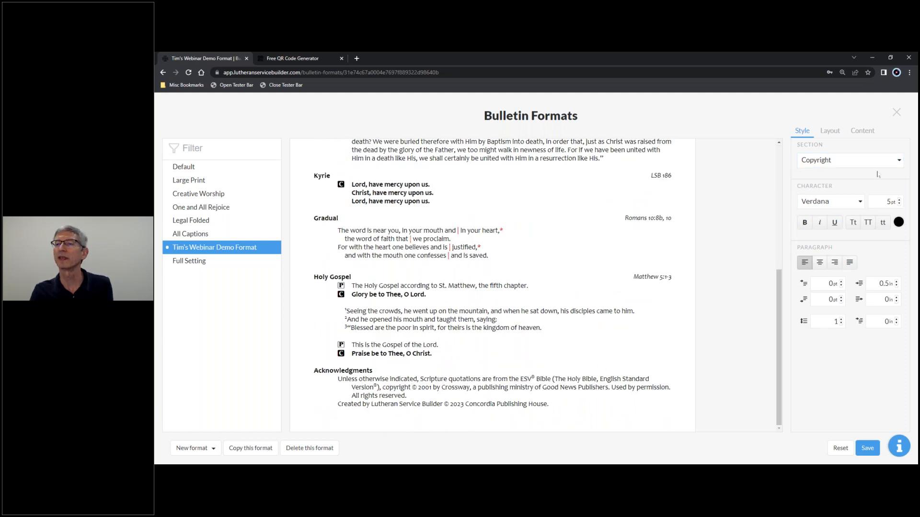
pyautogui.click(860, 204)
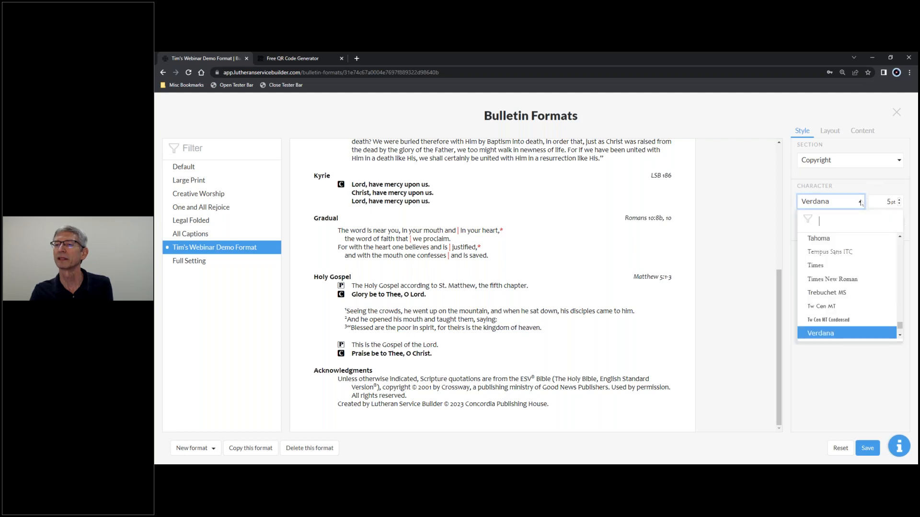
pyautogui.write('ca')
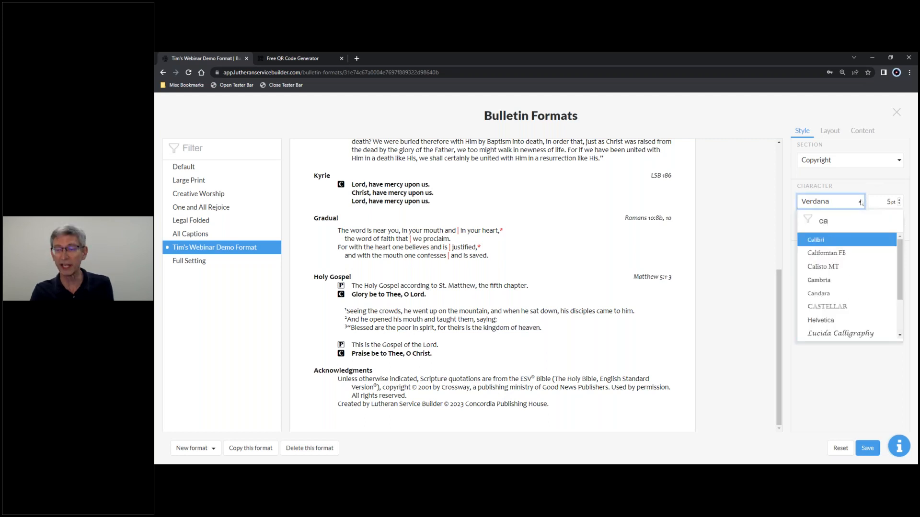
pyautogui.write('n')
pyautogui.click(833, 241)
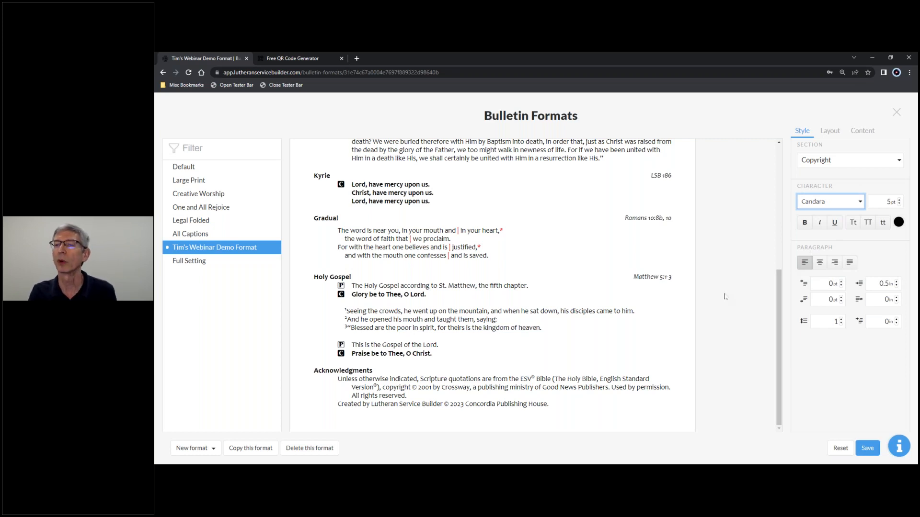
pyautogui.scroll(5, 731, 230)
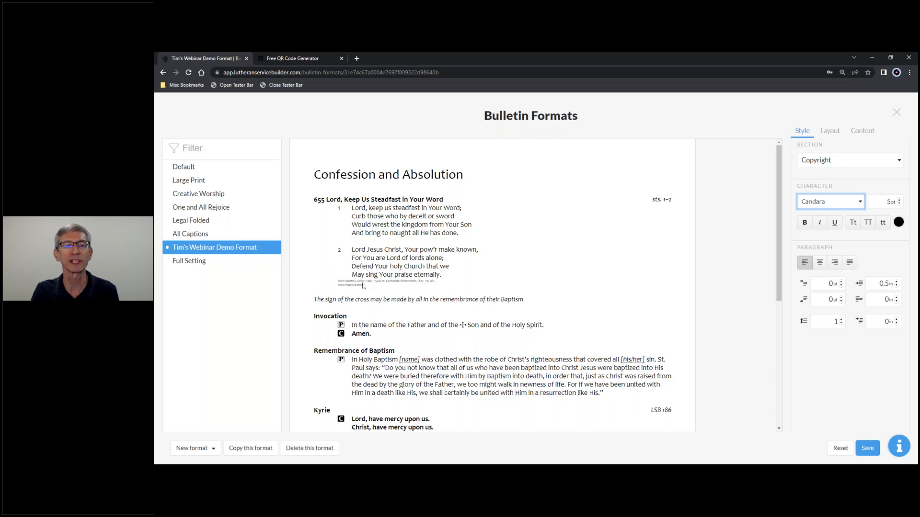
pyautogui.scroll(-5, 368, 286)
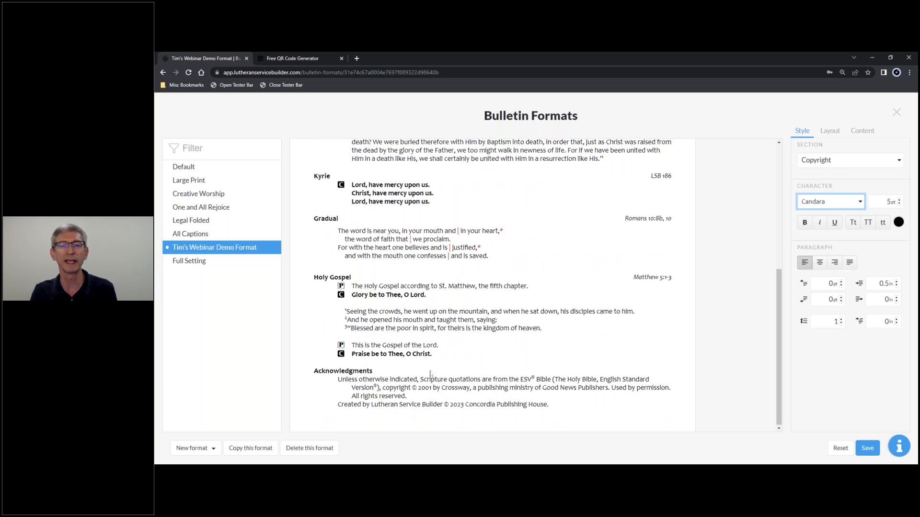
pyautogui.scroll(5, 356, 290)
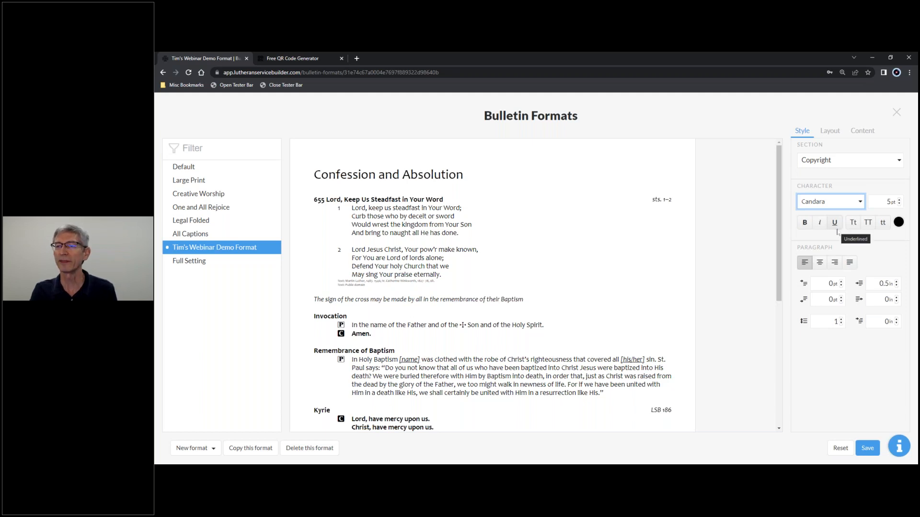
# - Try bold on the Body section's text and turn it off again
pyautogui.click(834, 161)
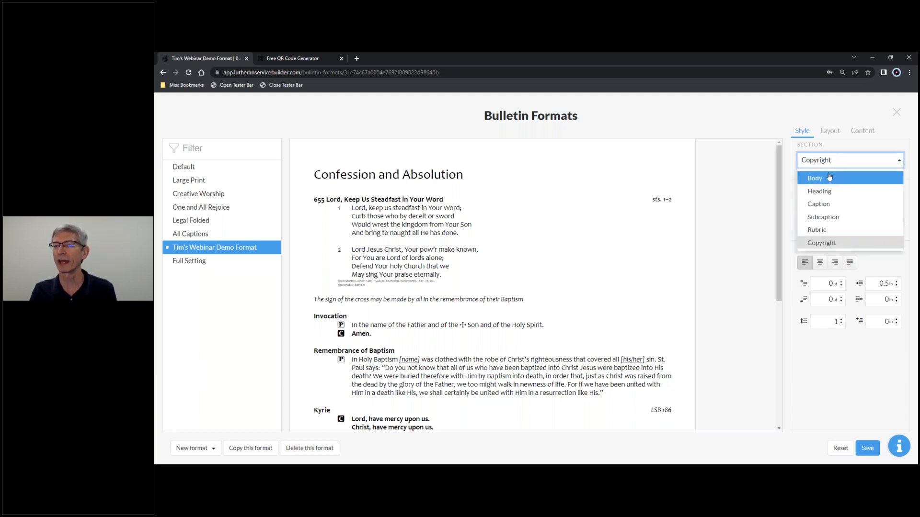
pyautogui.click(829, 179)
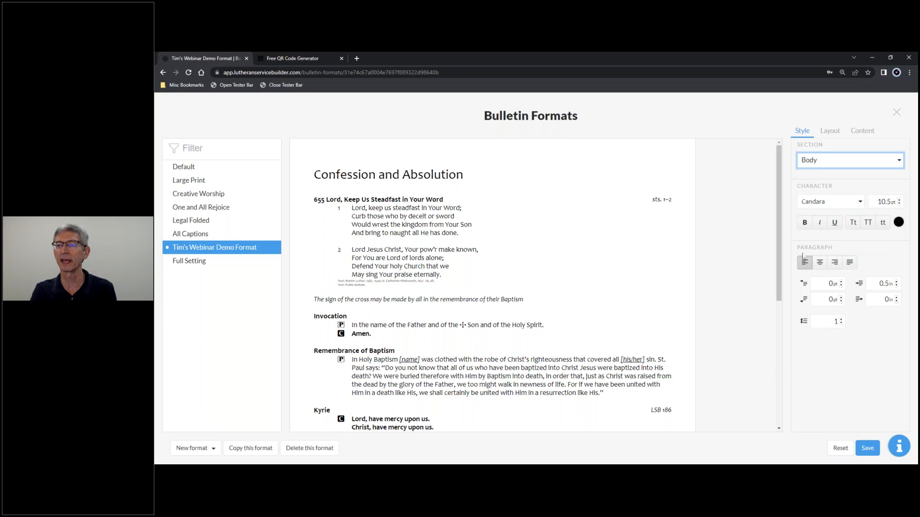
pyautogui.click(804, 222)
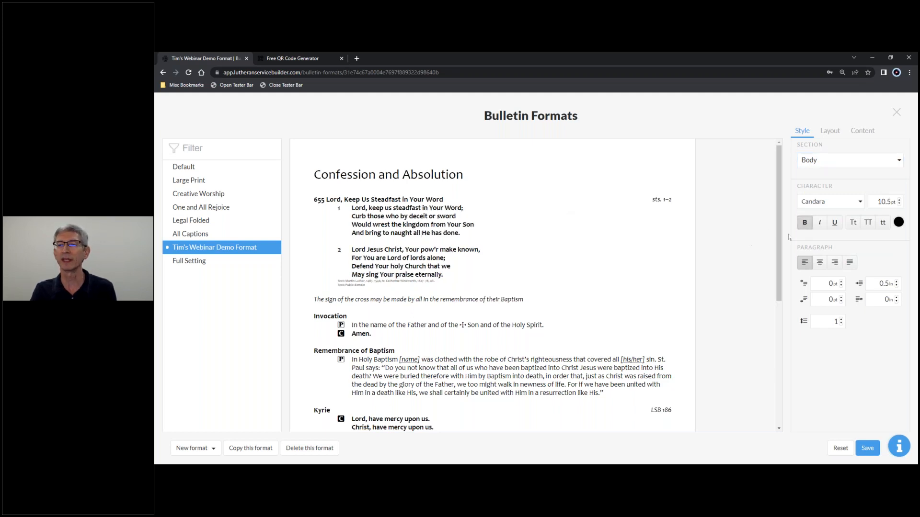
pyautogui.click(805, 223)
# - Try bold and bold italic on the Subcaption section, returning it to italic only
pyautogui.click(826, 161)
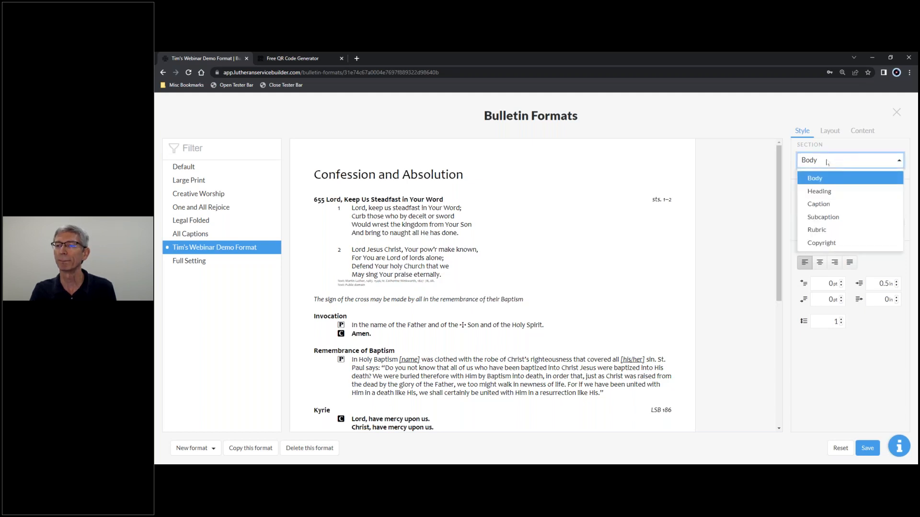
pyautogui.click(829, 217)
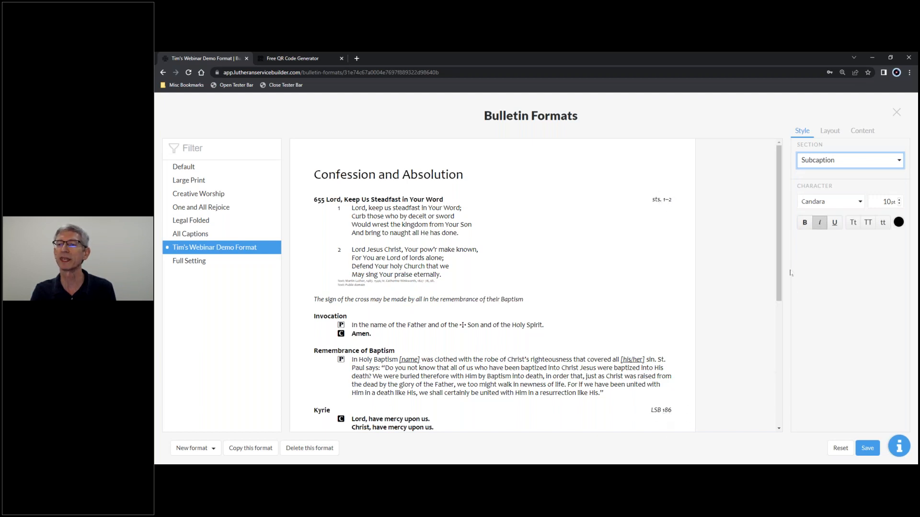
pyautogui.click(805, 225)
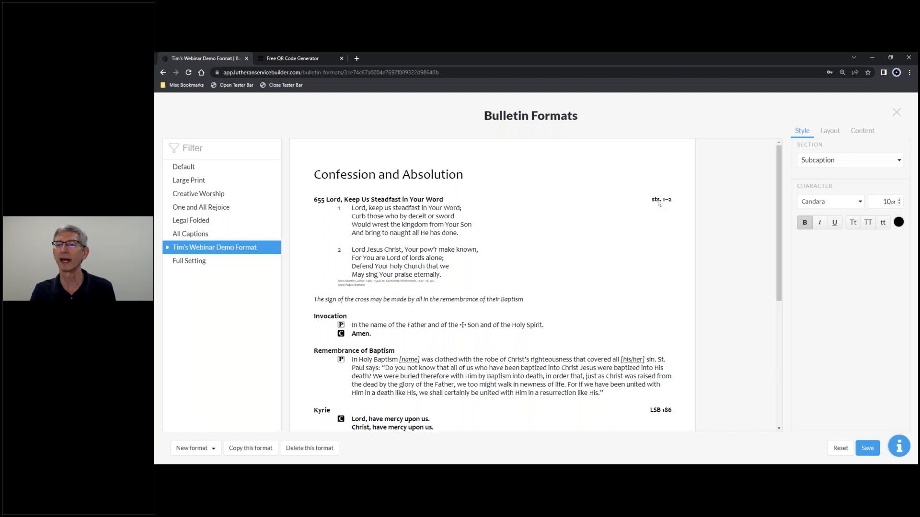
pyautogui.click(819, 224)
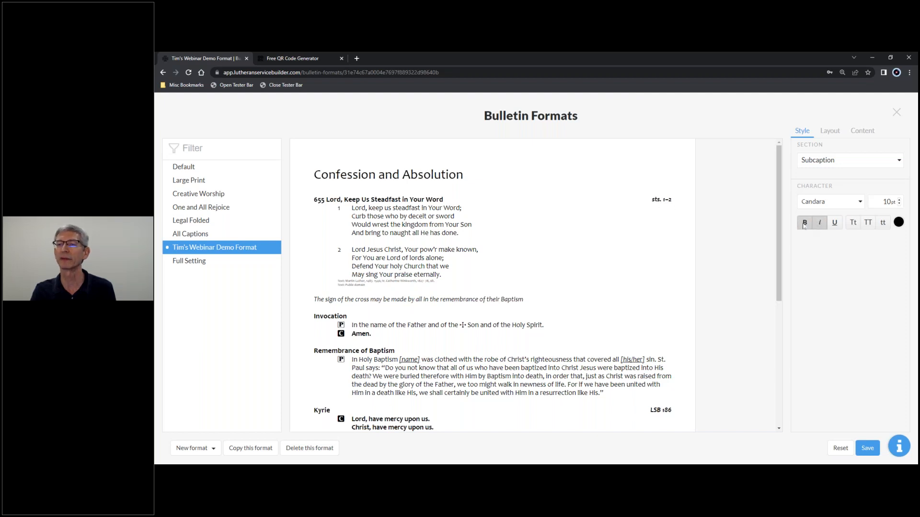
pyautogui.click(804, 224)
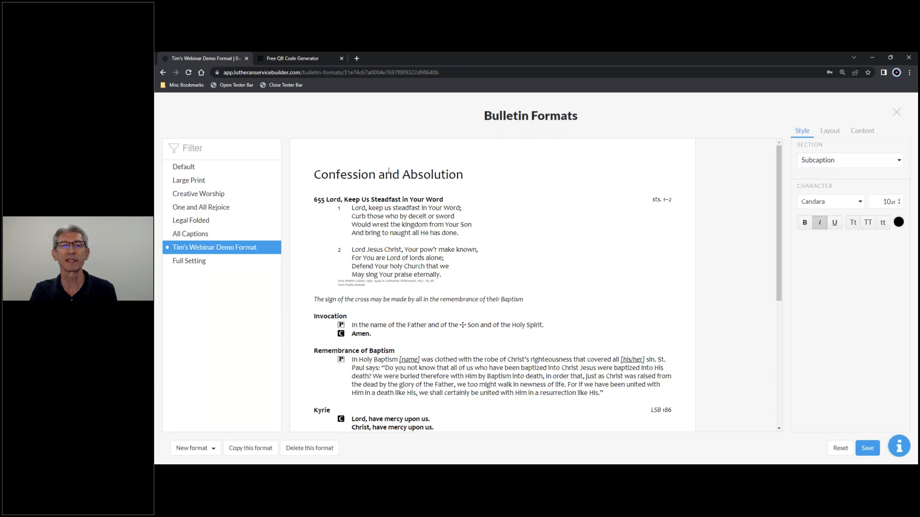
# - Try bold, italic and underline on the Heading section one at a time, turning each off again
pyautogui.click(830, 160)
pyautogui.click(824, 190)
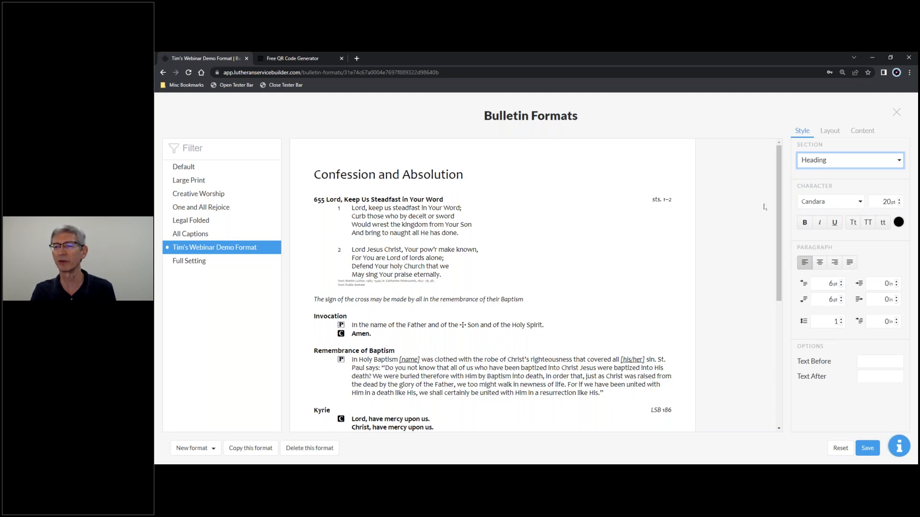
pyautogui.click(805, 224)
pyautogui.click(805, 224)
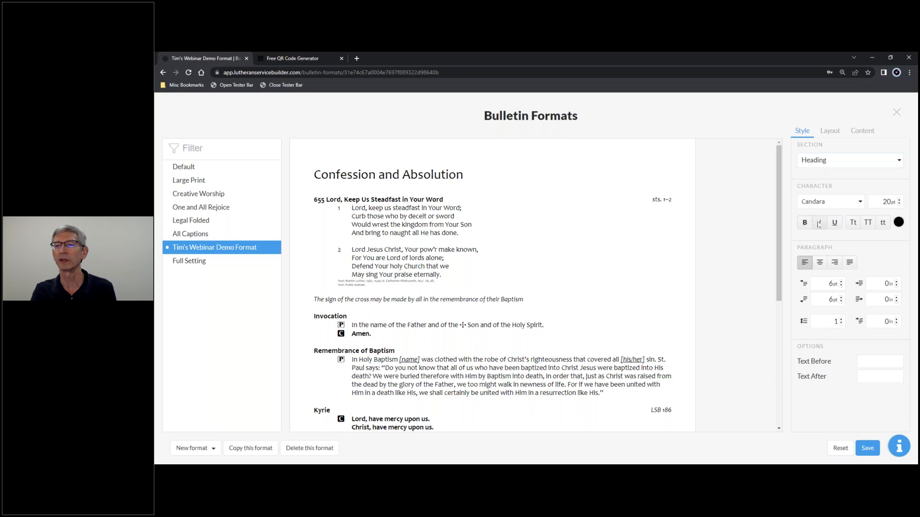
pyautogui.click(820, 224)
pyautogui.click(819, 224)
pyautogui.click(834, 224)
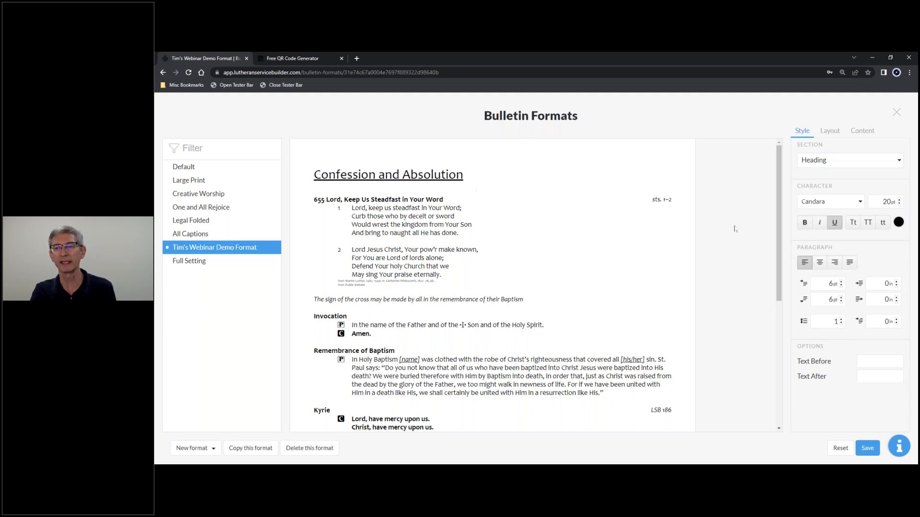
pyautogui.click(835, 223)
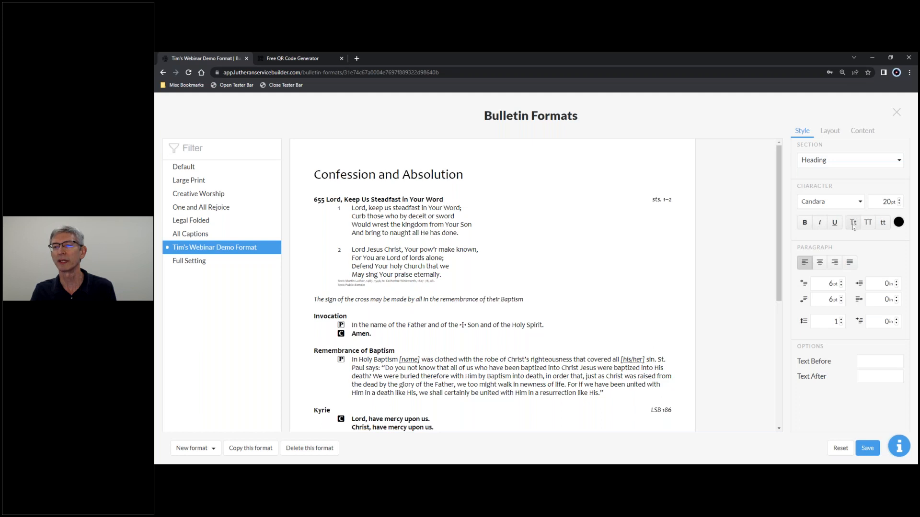
# - Try uppercase and lowercase on the Heading section and settle on title case
pyautogui.click(853, 225)
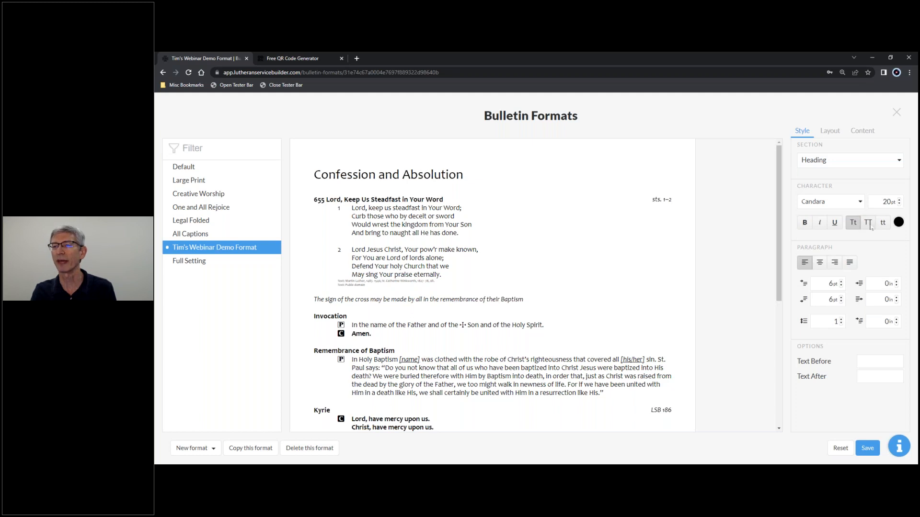
pyautogui.click(869, 224)
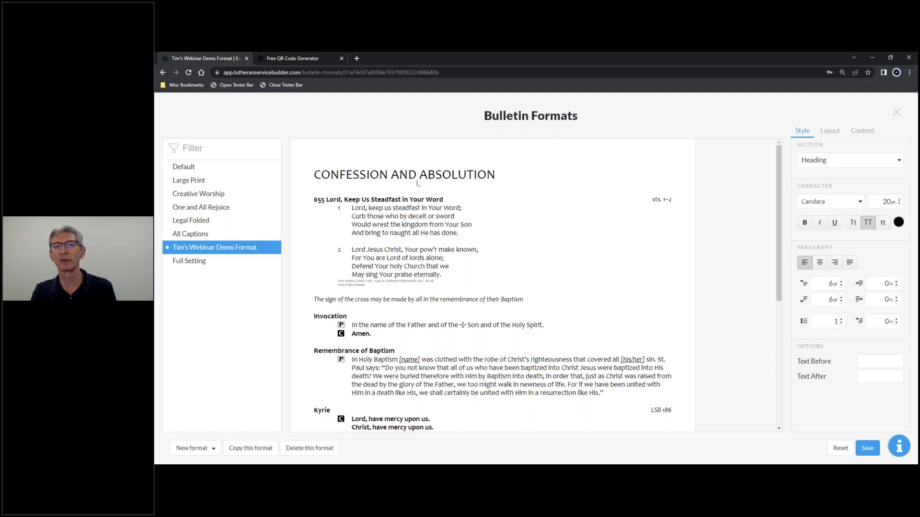
pyautogui.click(884, 223)
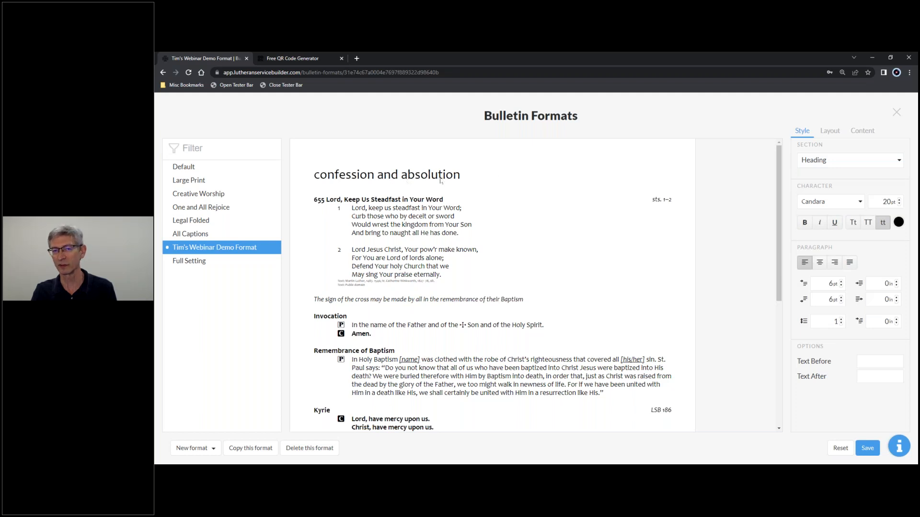
pyautogui.click(853, 222)
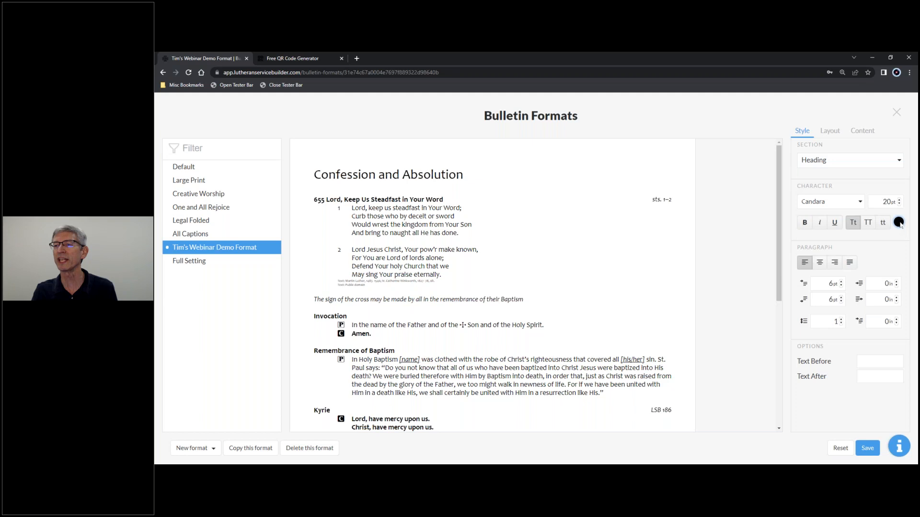
# - Try red text on the Heading section and darken it back to near black, then try centering and restore left alignment
pyautogui.click(898, 222)
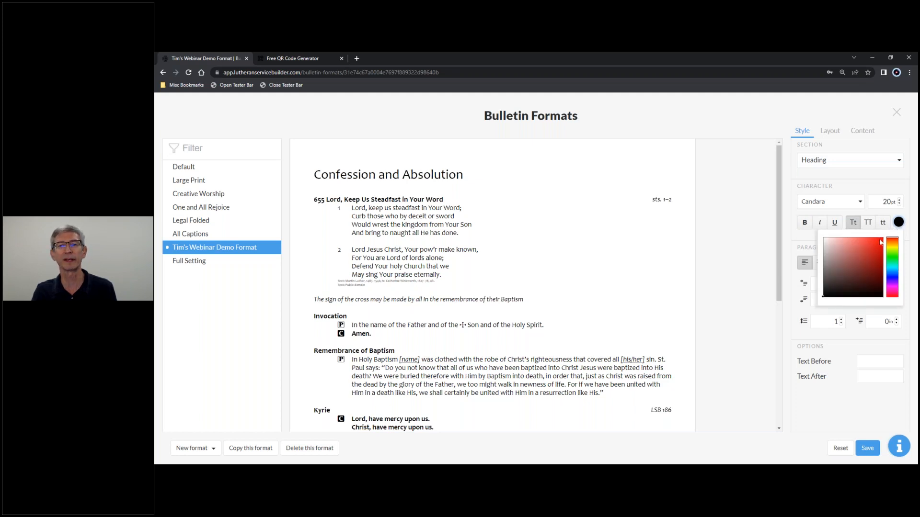
pyautogui.click(880, 240)
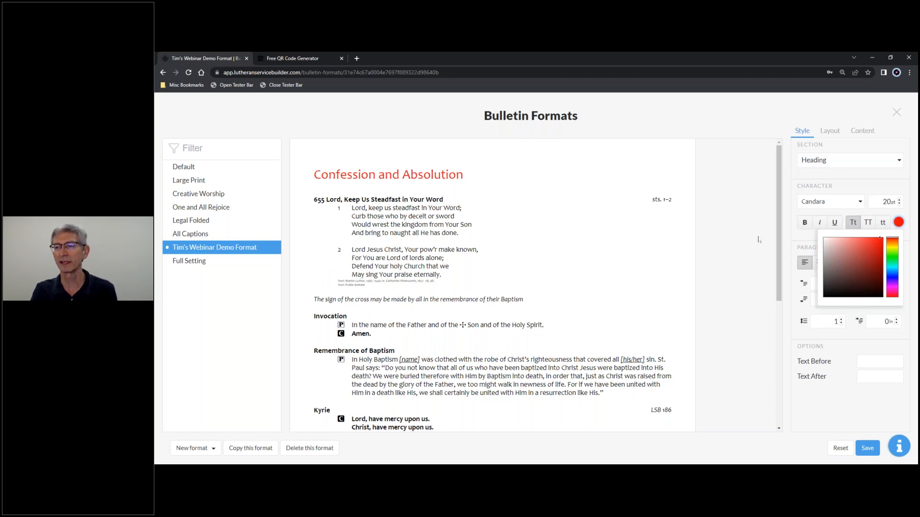
pyautogui.click(825, 293)
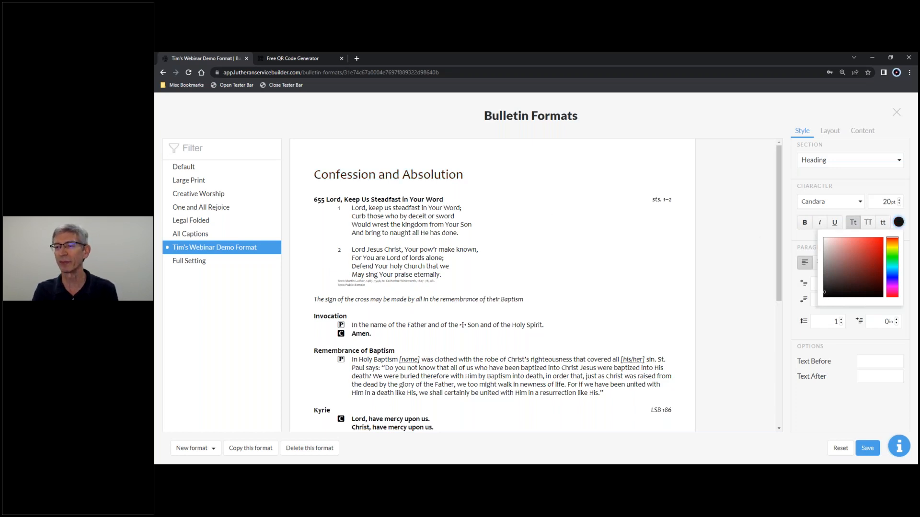
pyautogui.click(910, 225)
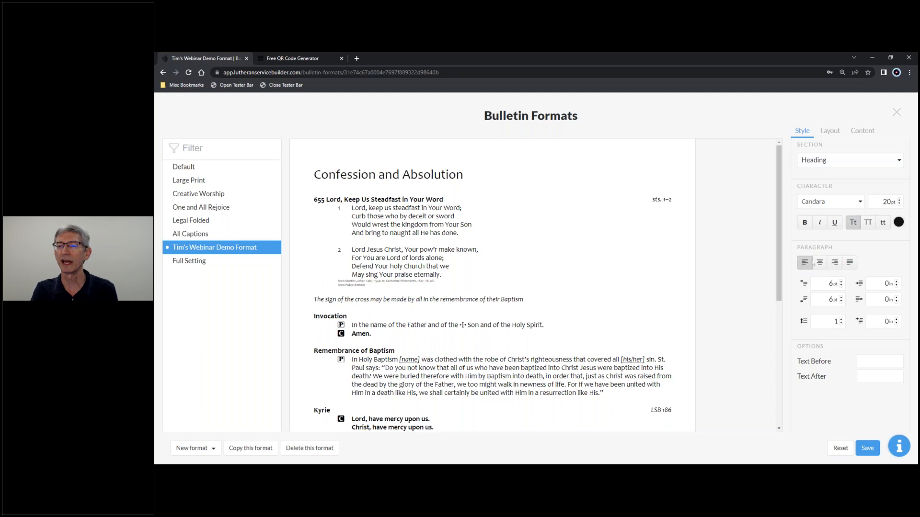
pyautogui.click(820, 265)
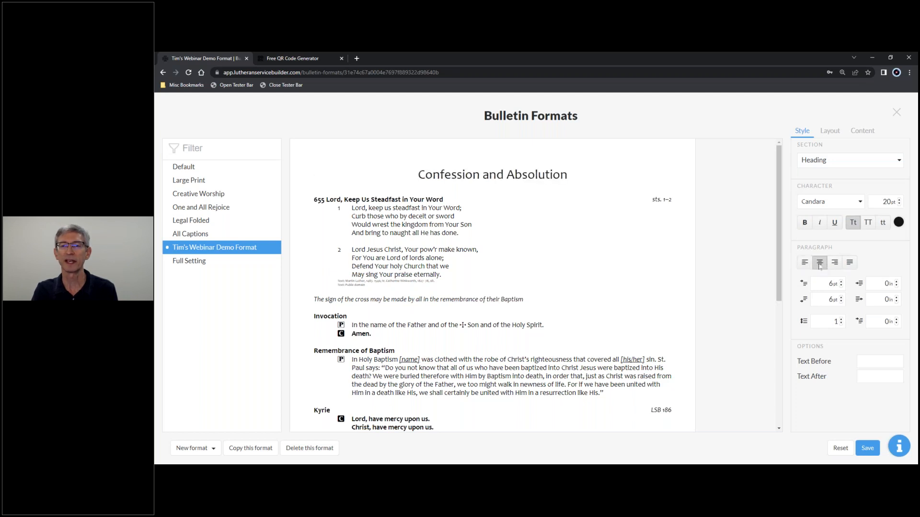
pyautogui.click(806, 265)
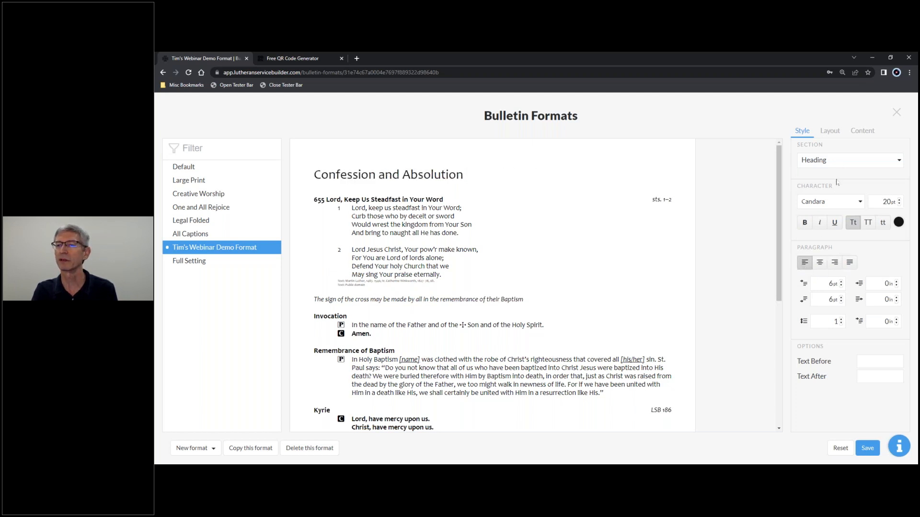
# - Try center, right and justified alignment on the Body section, returning it to left alignment
pyautogui.click(839, 163)
pyautogui.click(815, 176)
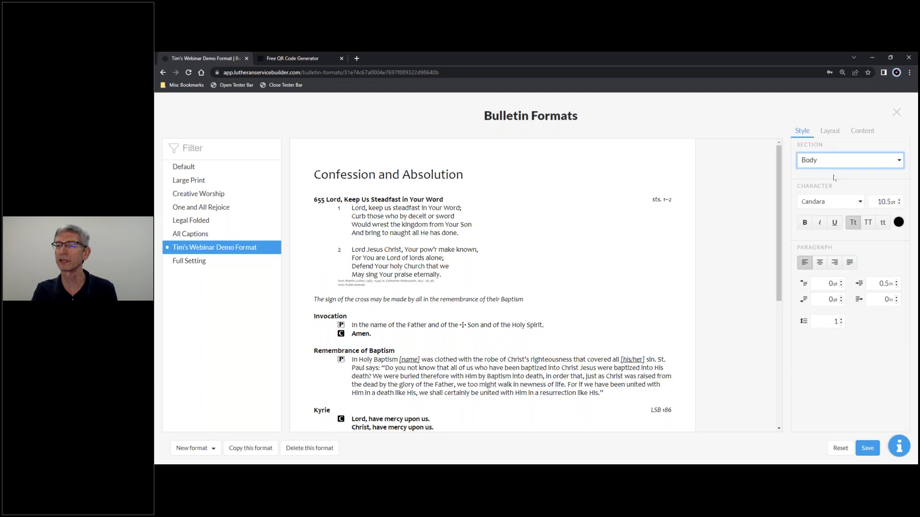
pyautogui.click(820, 264)
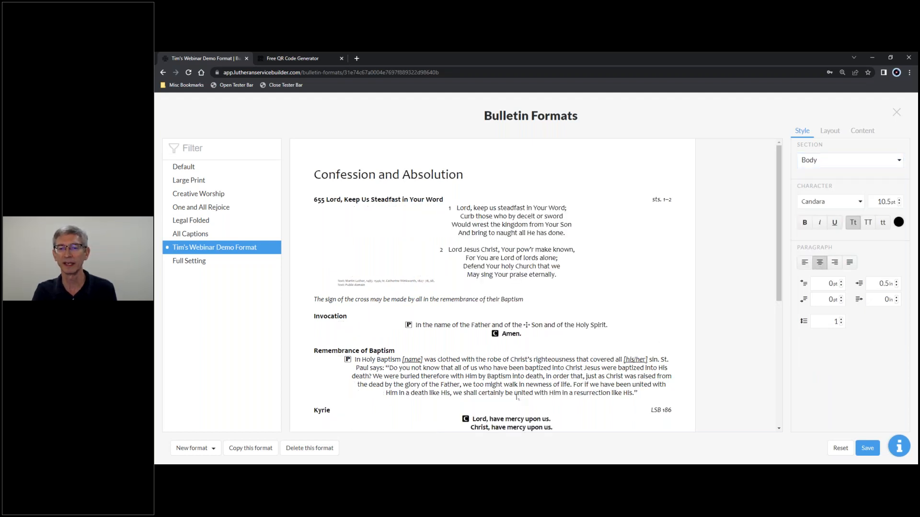
pyautogui.click(834, 263)
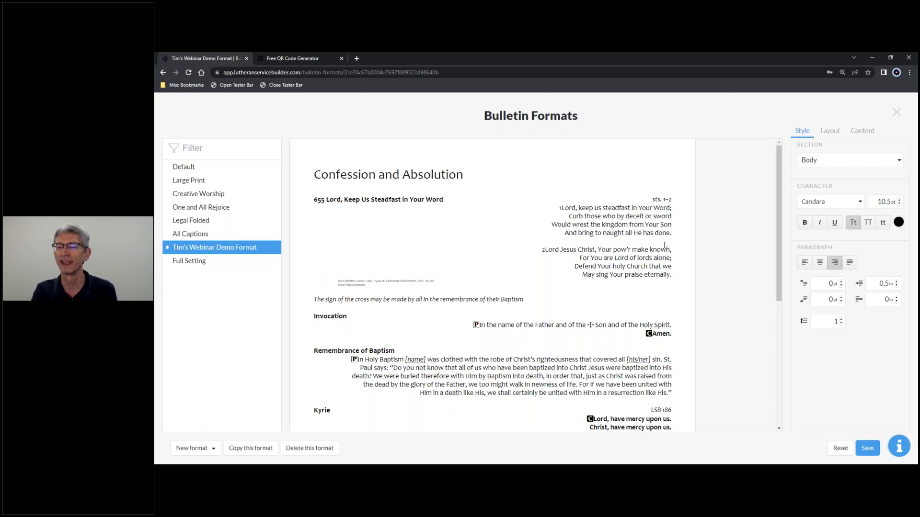
pyautogui.click(805, 263)
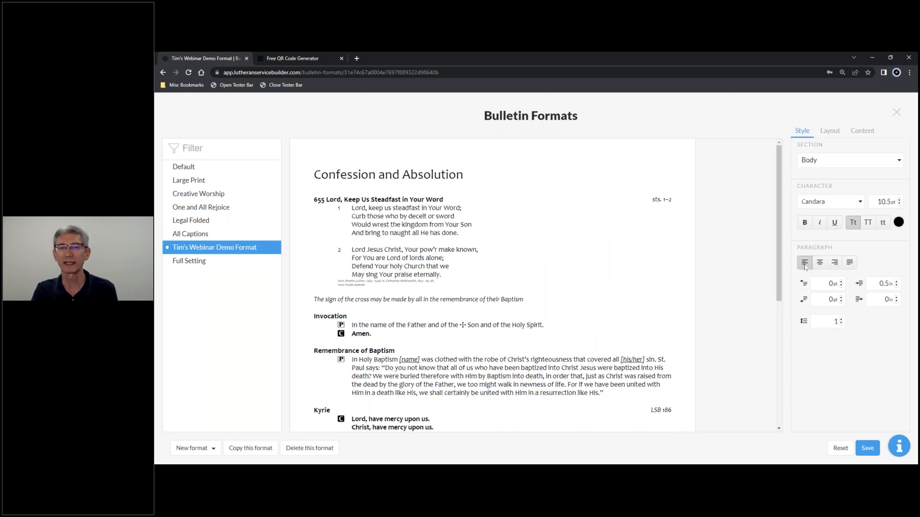
pyautogui.click(849, 264)
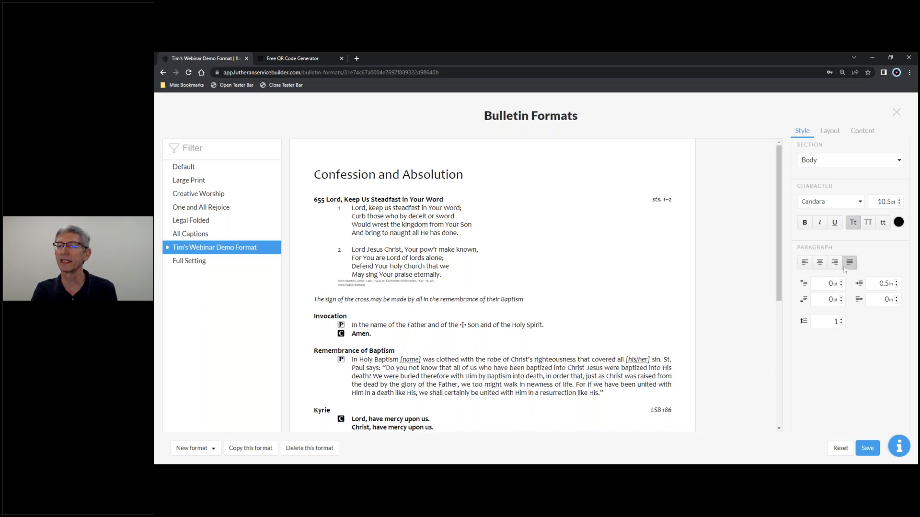
pyautogui.click(805, 263)
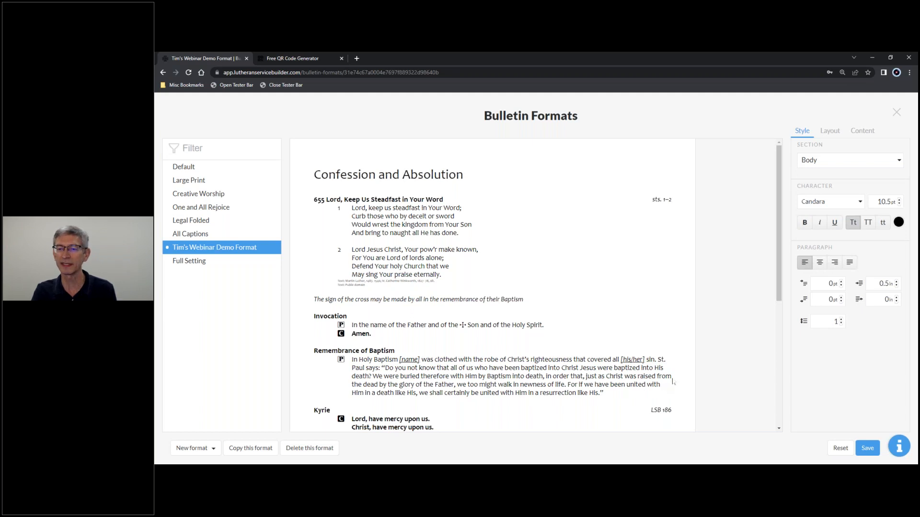
pyautogui.click(850, 263)
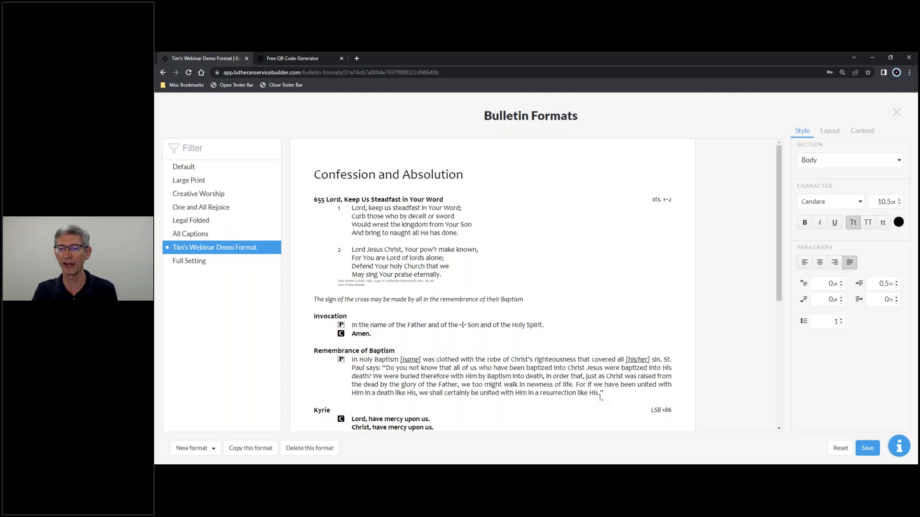
pyautogui.click(804, 266)
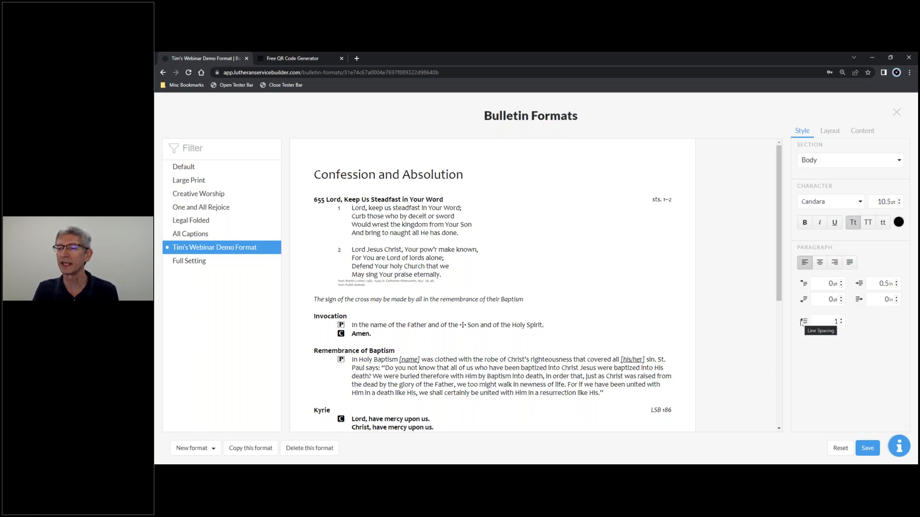
# - Try a line spacing of 1.5 on the Body section and set it back to 1
pyautogui.click(841, 320)
pyautogui.click(841, 321)
pyautogui.click(841, 321)
pyautogui.click(841, 321)
pyautogui.click(841, 320)
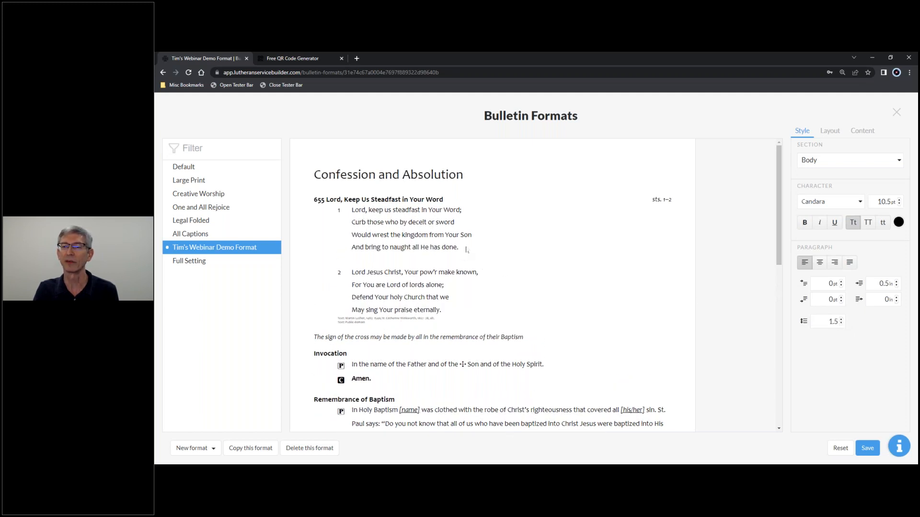
pyautogui.doubleClick(822, 322)
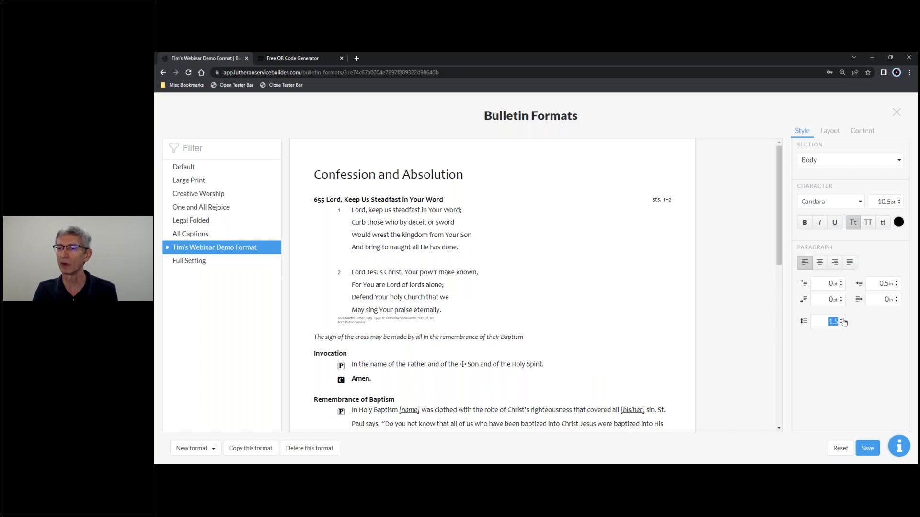
pyautogui.write('1')
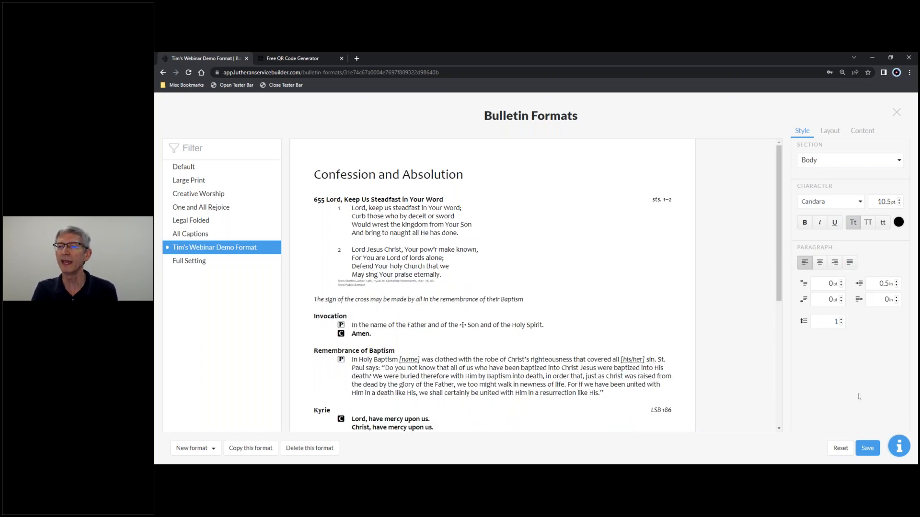
# - Set the format's page layout to Legal (8.5" x 14"), Landscape orientation and folded
pyautogui.click(830, 133)
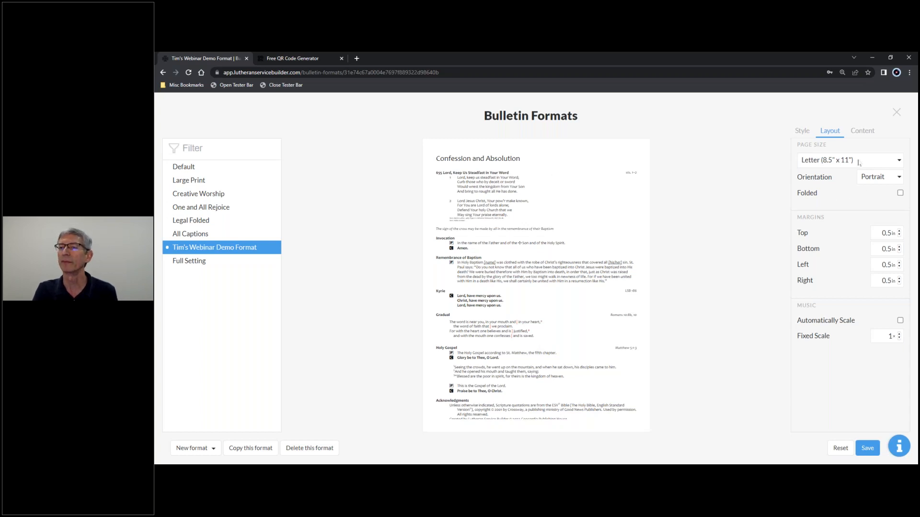
pyautogui.click(889, 160)
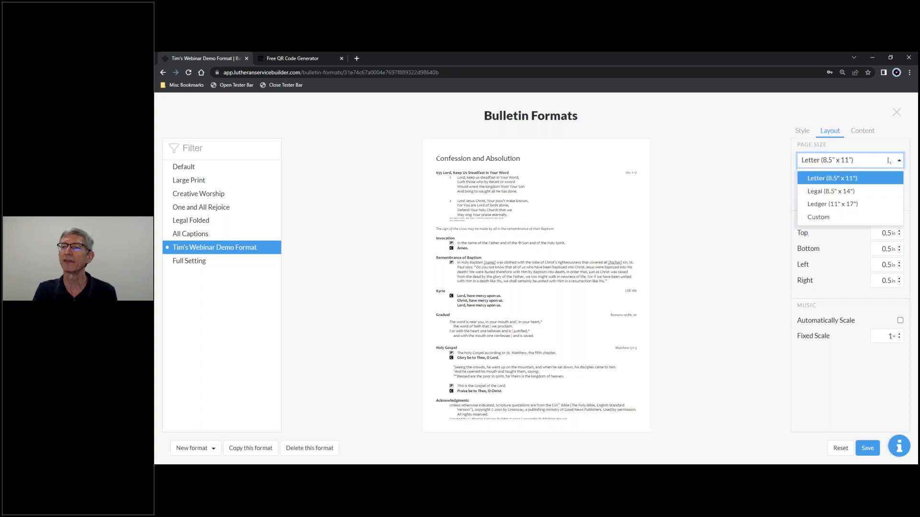
pyautogui.click(857, 192)
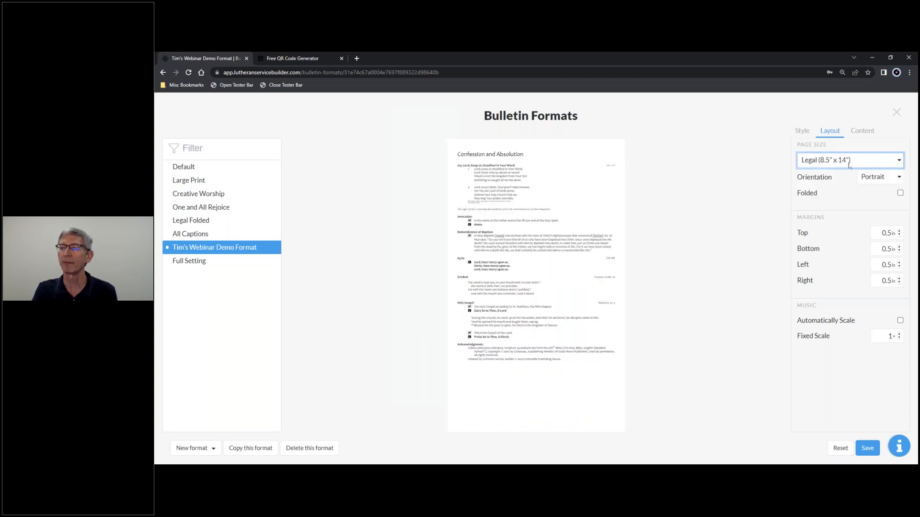
pyautogui.click(872, 179)
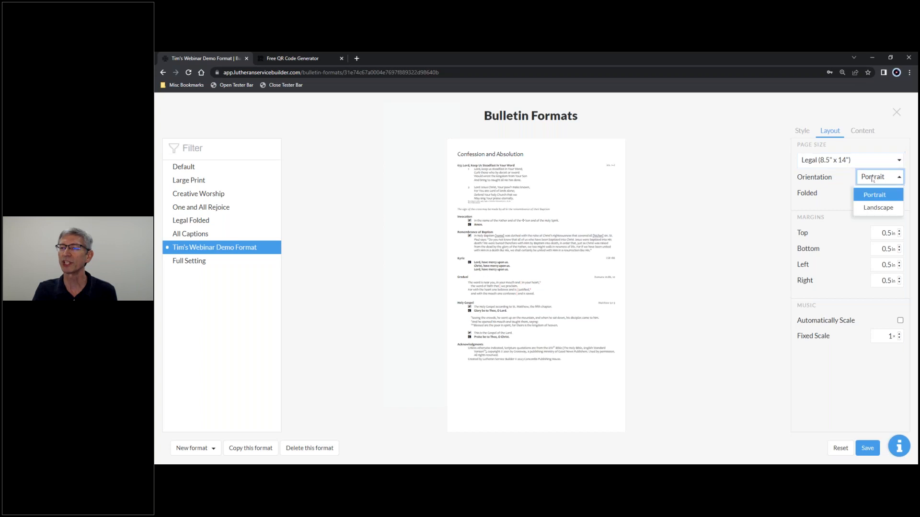
pyautogui.click(870, 208)
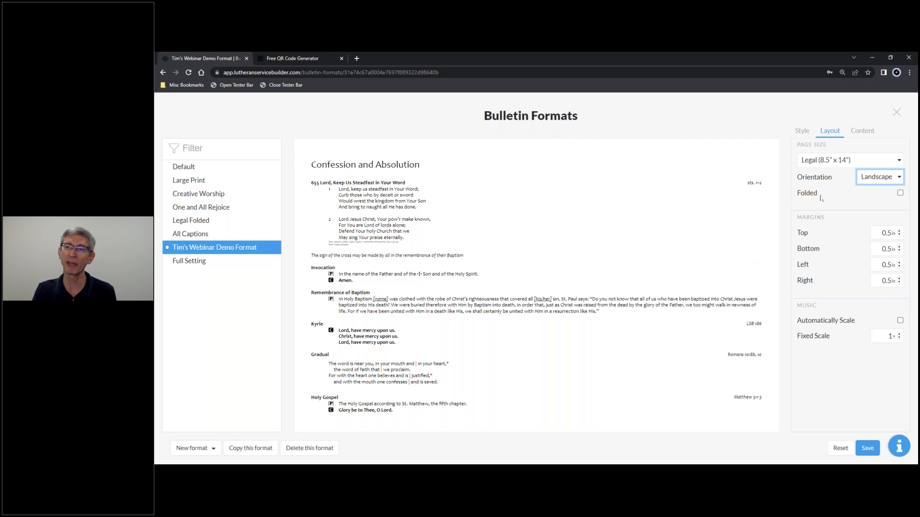
pyautogui.click(900, 194)
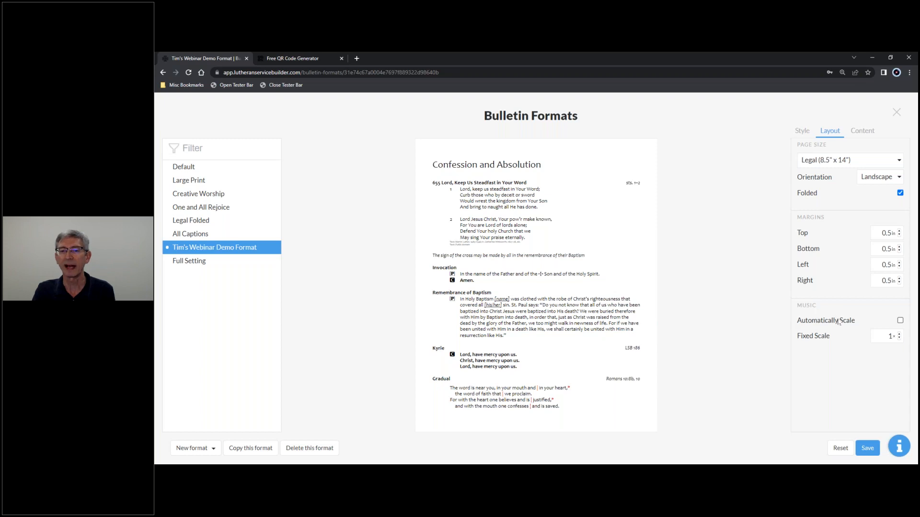
# - Toggle automatic music scaling on and off, and set the content of all hymns to music notation
pyautogui.click(900, 320)
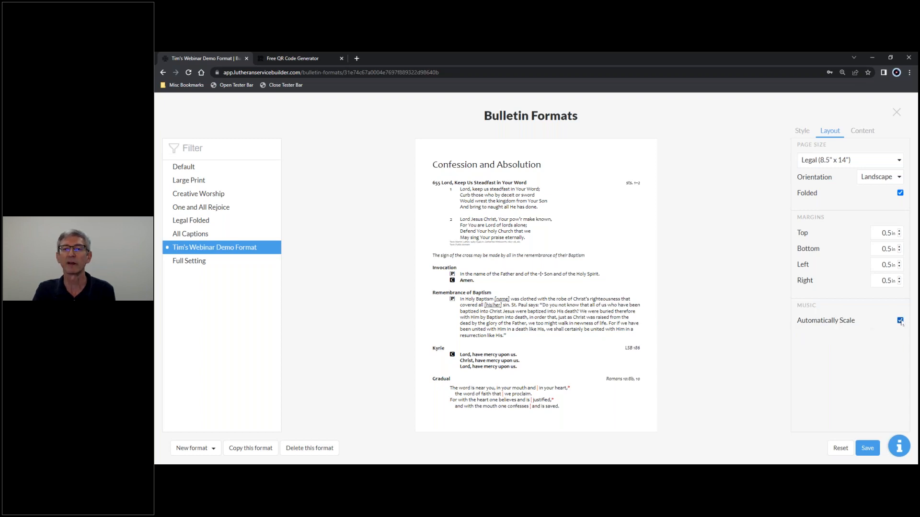
pyautogui.click(900, 320)
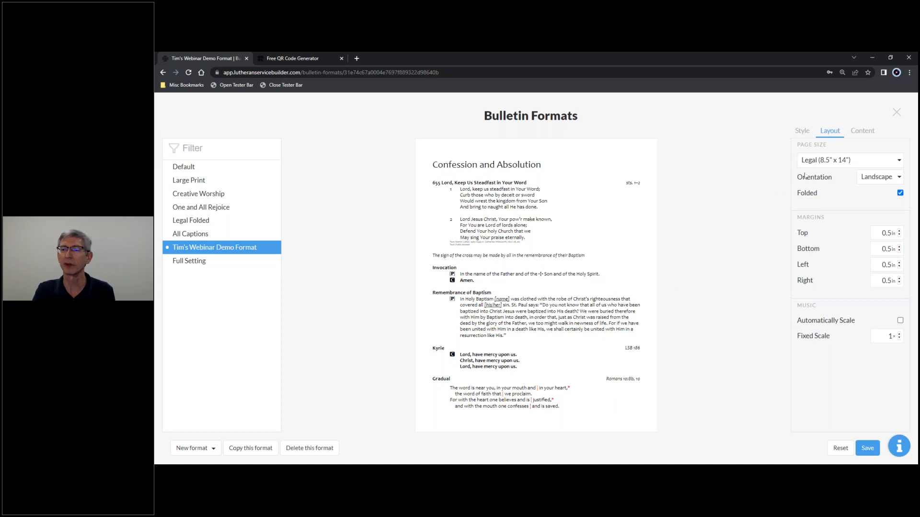
pyautogui.click(861, 134)
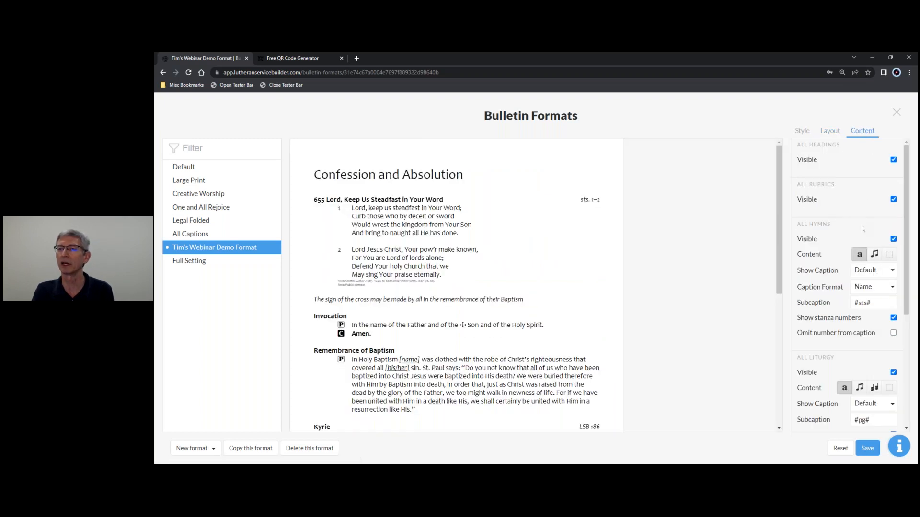
pyautogui.click(874, 255)
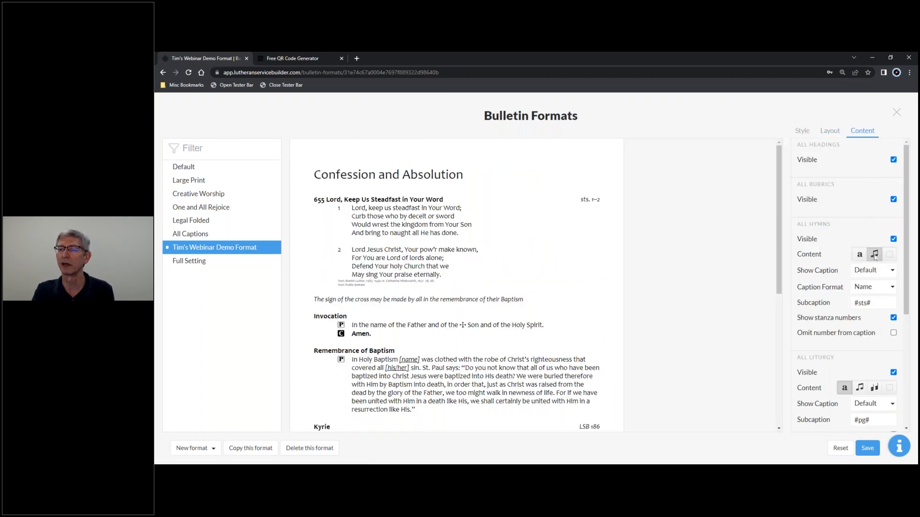
# - Try automatic scaling on the hymn music in the page layout and turn it off again
pyautogui.click(829, 131)
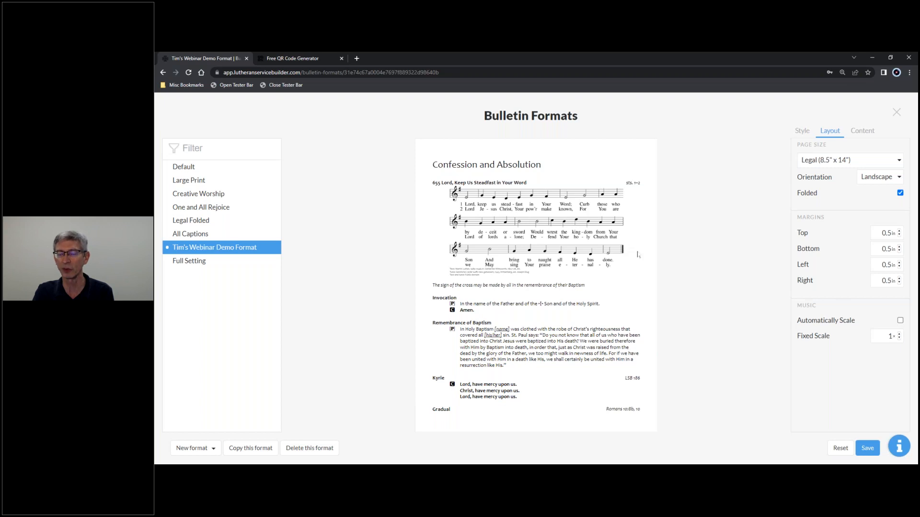
pyautogui.click(901, 321)
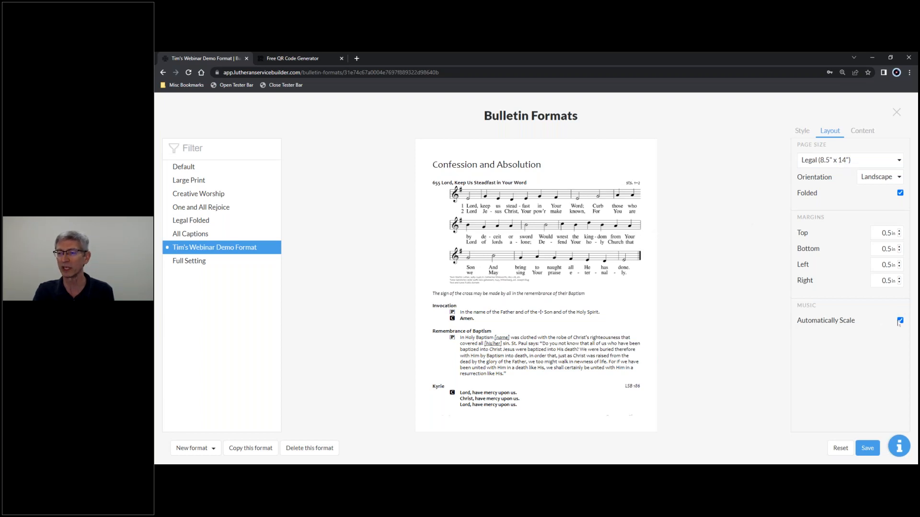
pyautogui.click(900, 321)
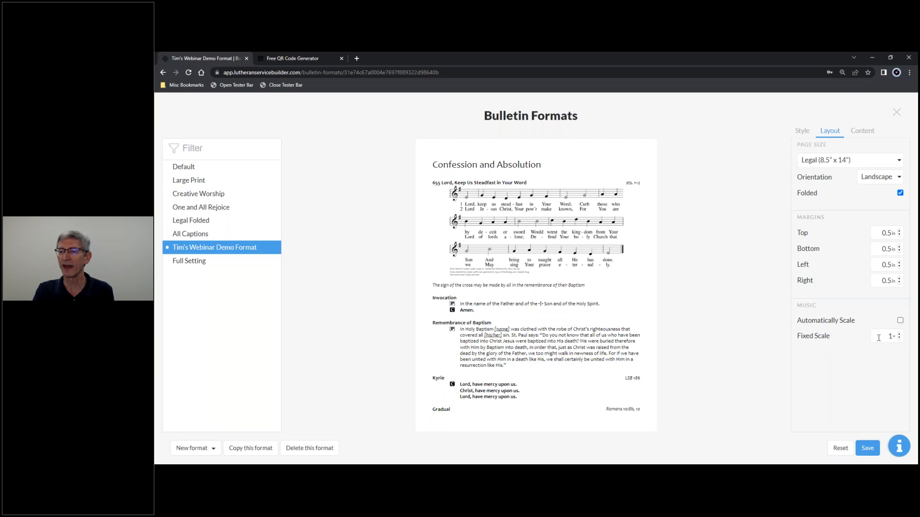
# - Reduce the fixed music scale to 0.65
pyautogui.click(900, 338)
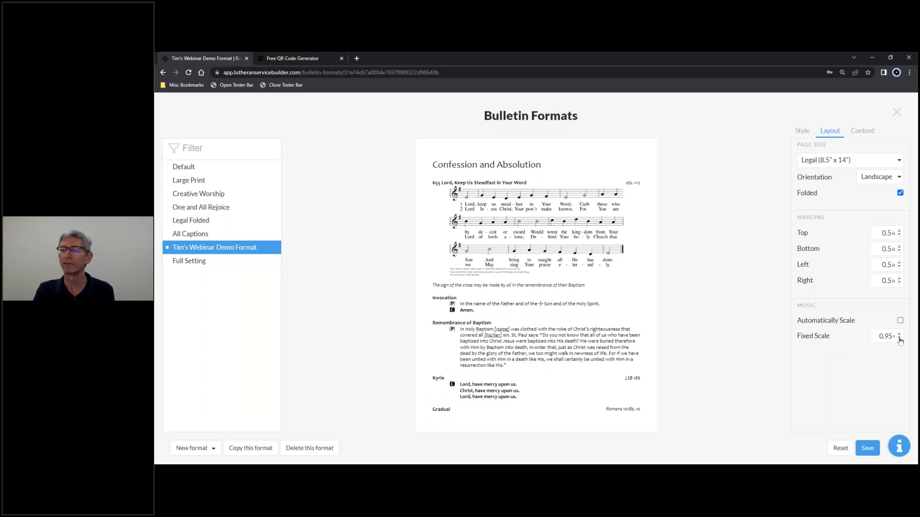
pyautogui.click(899, 338)
pyautogui.click(899, 338)
pyautogui.click(899, 338)
pyautogui.click(899, 338)
pyautogui.click(899, 338)
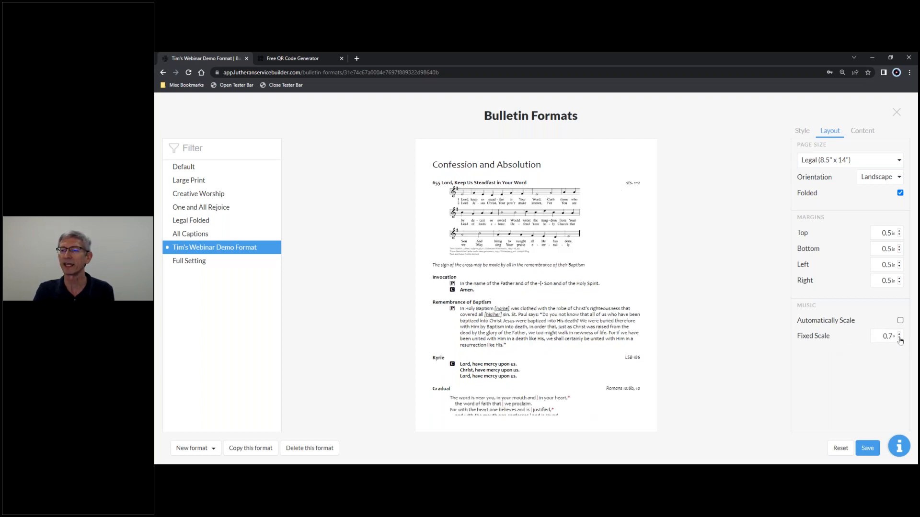
pyautogui.click(899, 339)
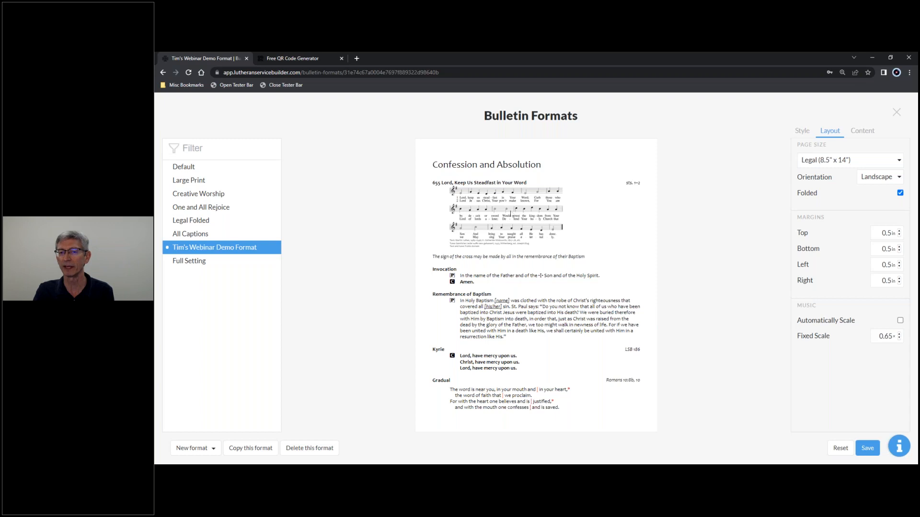
# - Set the fixed music scale back to 1 and turn on automatic music scaling
pyautogui.doubleClick(881, 336)
pyautogui.write('1')
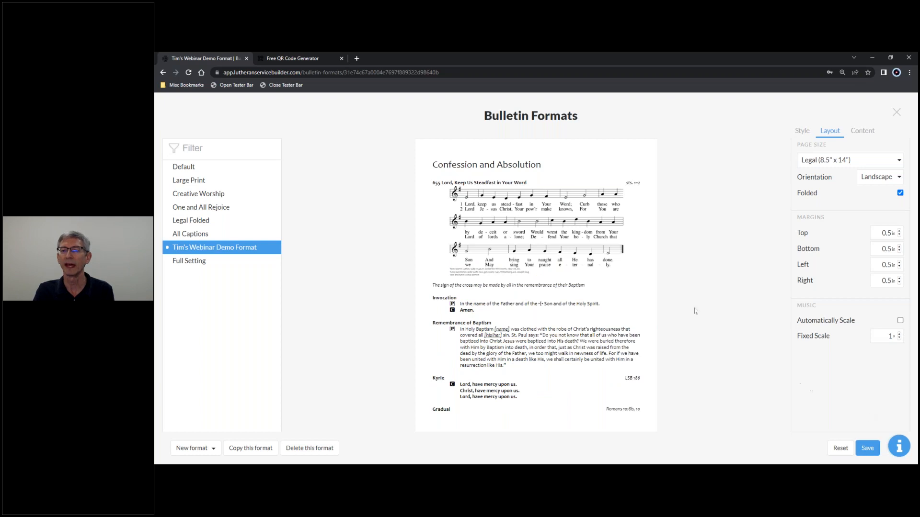
pyautogui.click(900, 320)
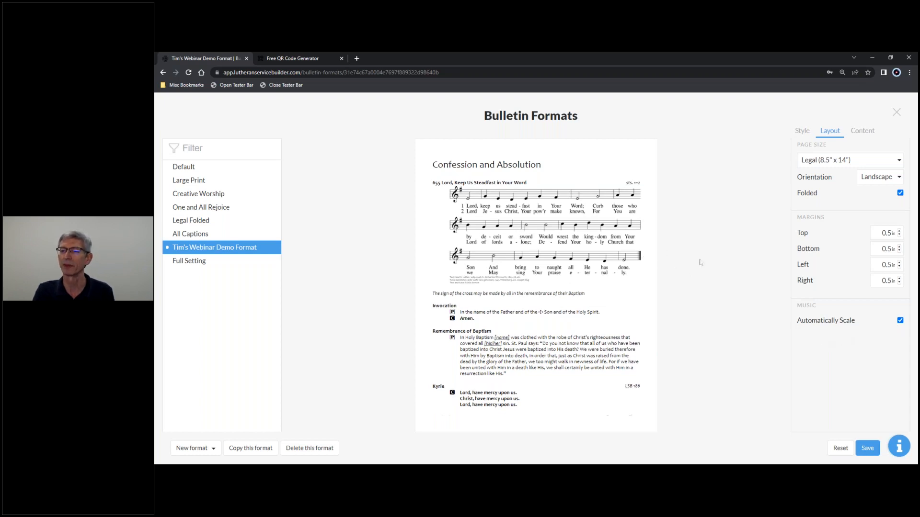
# - Try hiding all headings and all rubrics in the format's content settings, making each visible again
pyautogui.click(865, 132)
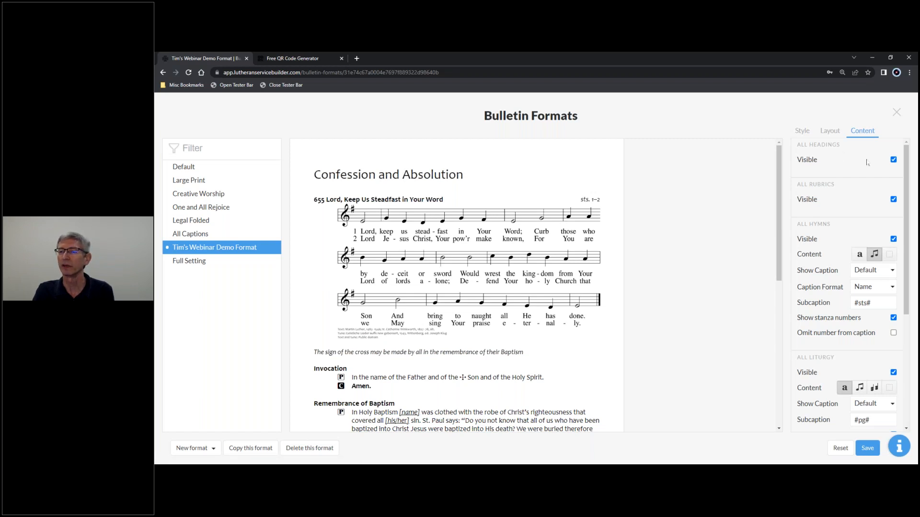
pyautogui.click(893, 160)
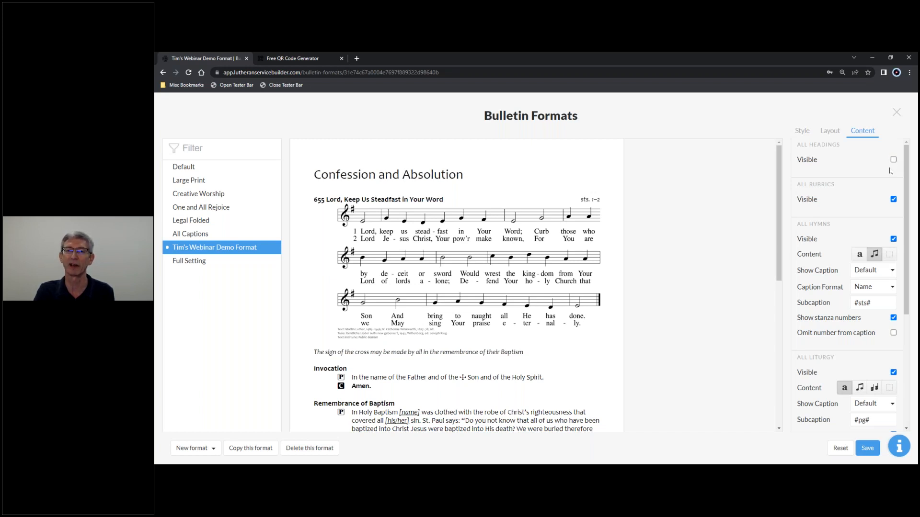
pyautogui.click(893, 160)
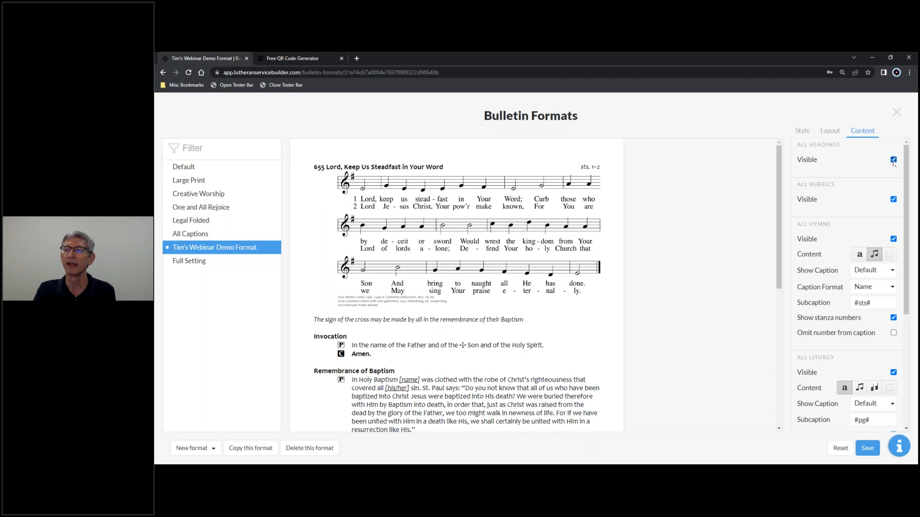
pyautogui.click(893, 200)
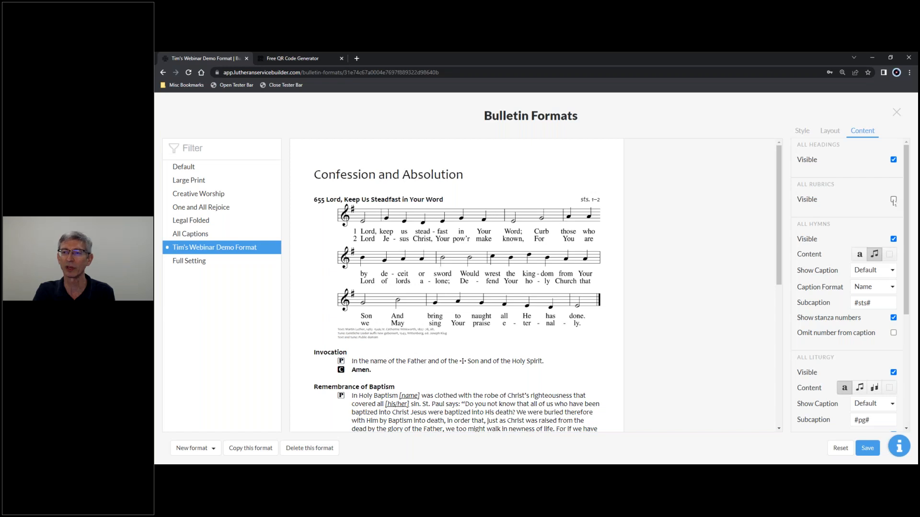
pyautogui.click(894, 200)
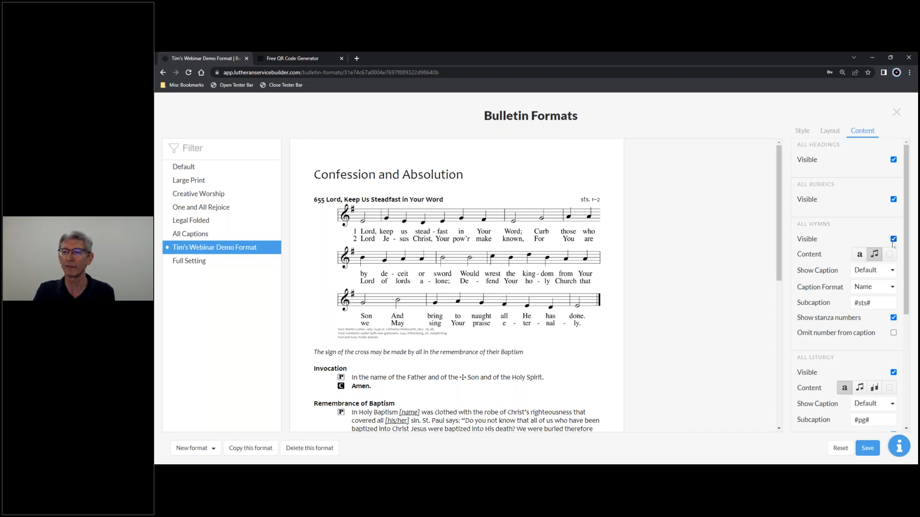
# - Try the text, music and caption-only content options for all hymns, and set the hymn content to text
pyautogui.click(857, 256)
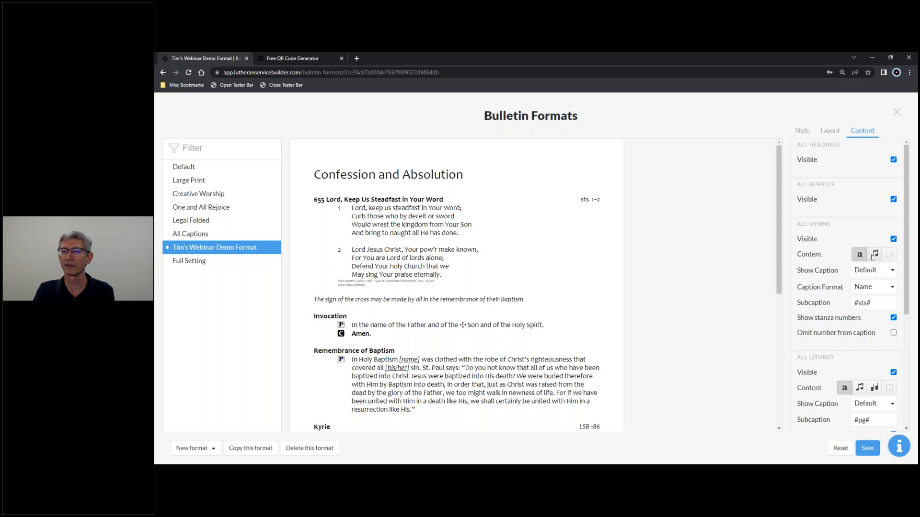
pyautogui.click(873, 257)
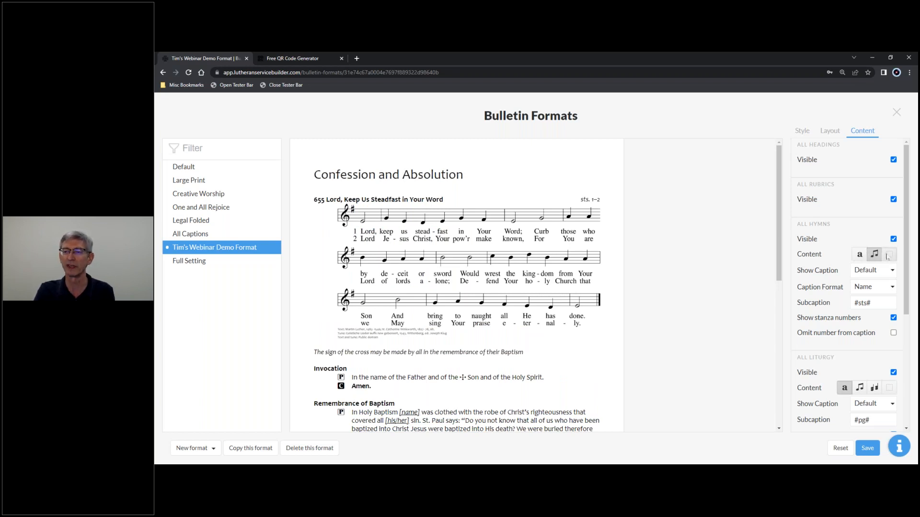
pyautogui.click(887, 255)
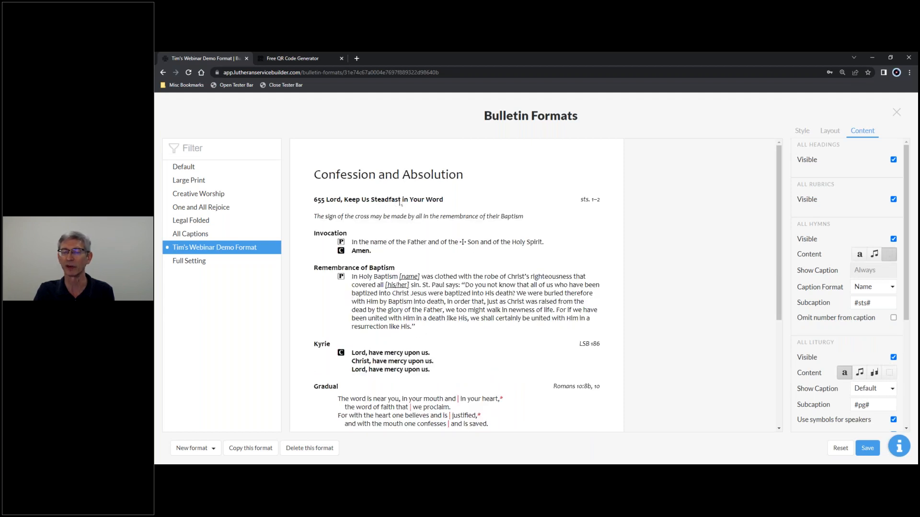
pyautogui.click(861, 255)
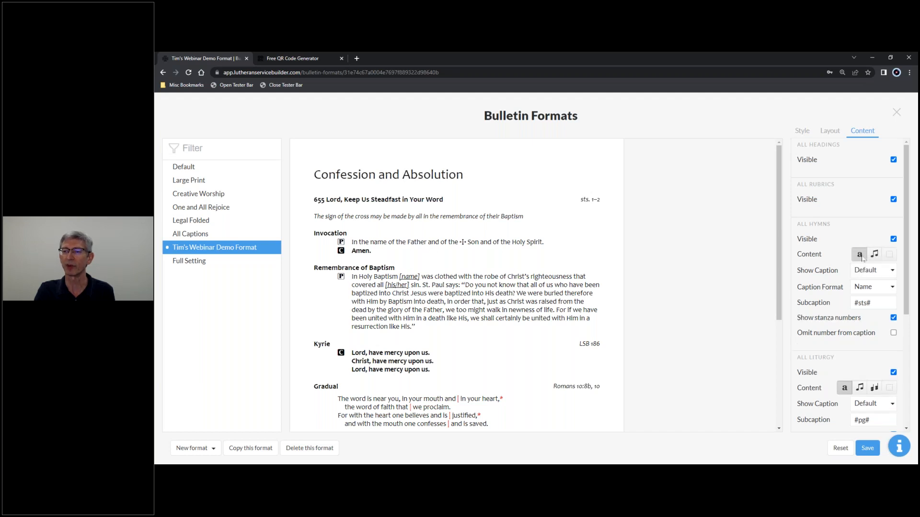
# - Try the Role and Role: Name caption formats for all hymns and return the format to Name, keeping Show Caption at Default
pyautogui.click(873, 271)
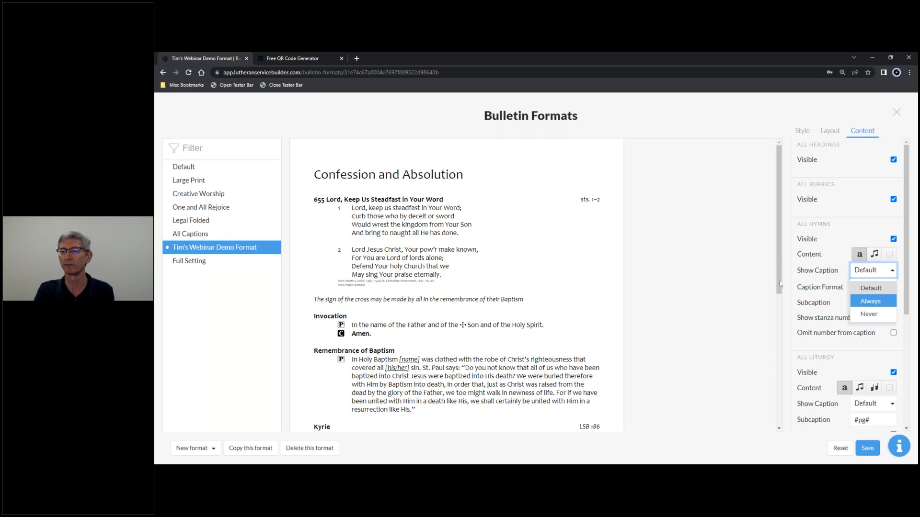
pyautogui.click(865, 271)
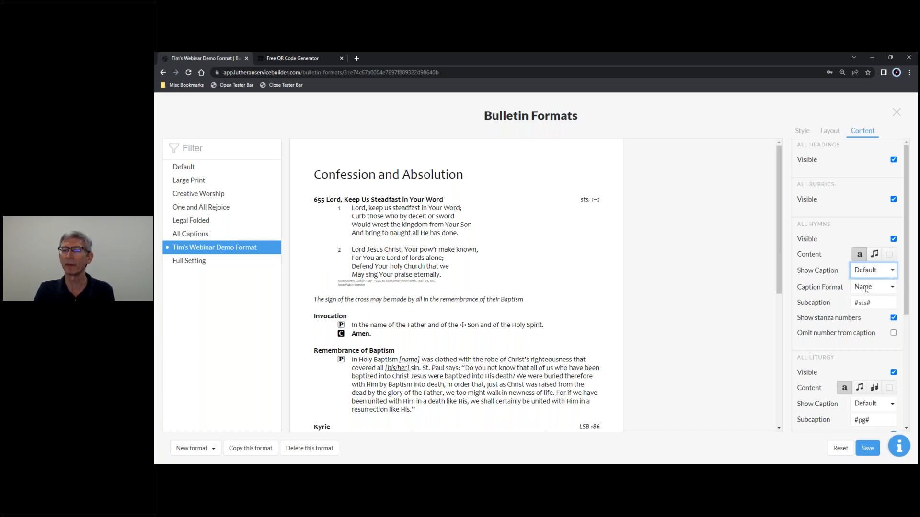
pyautogui.click(865, 287)
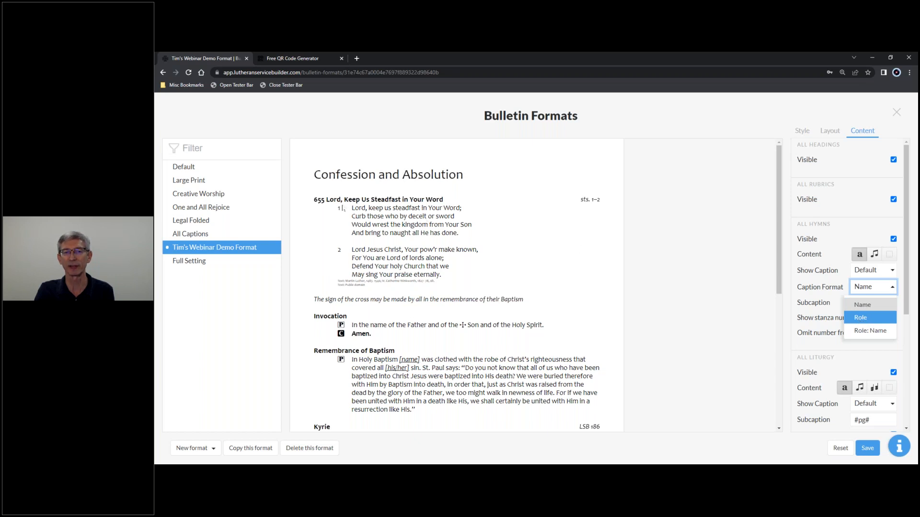
pyautogui.click(855, 319)
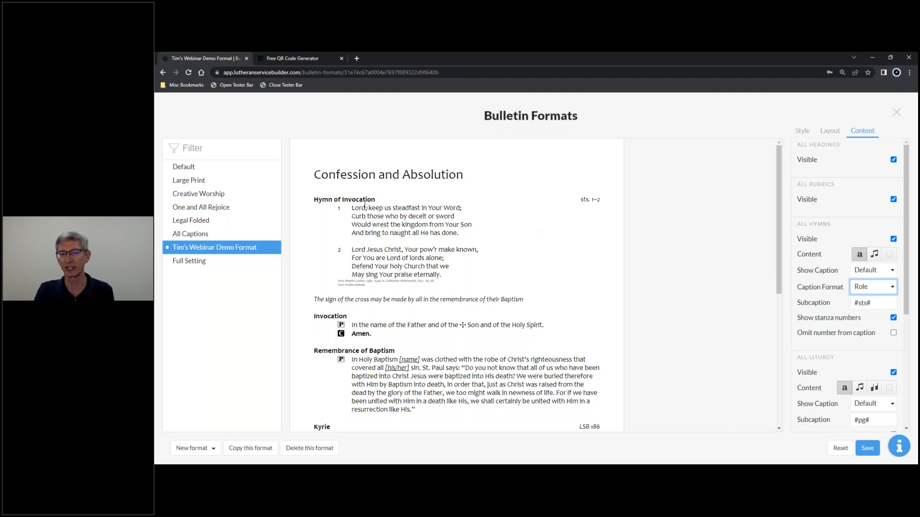
pyautogui.click(869, 272)
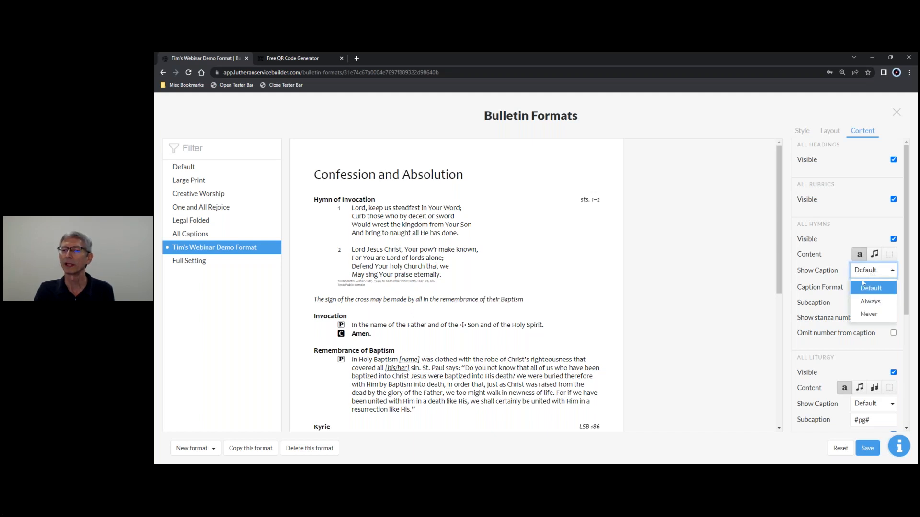
pyautogui.click(860, 286)
pyautogui.click(861, 288)
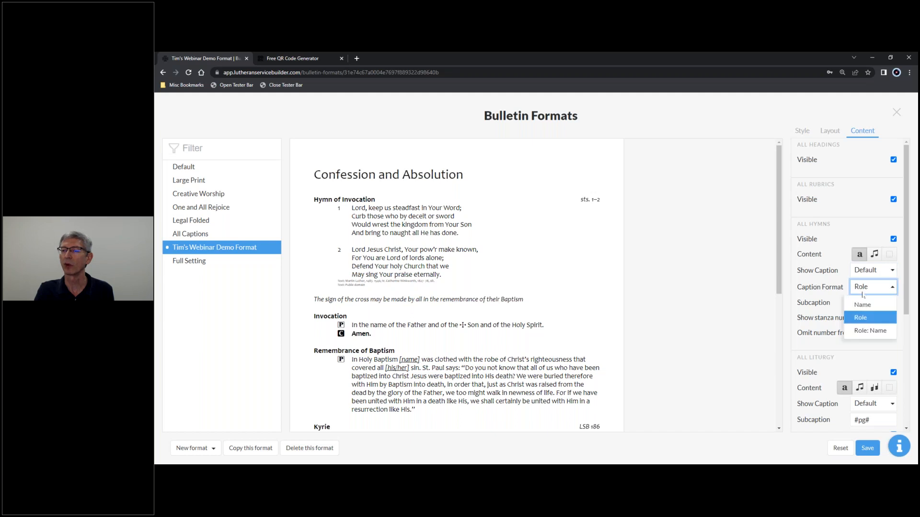
pyautogui.click(869, 333)
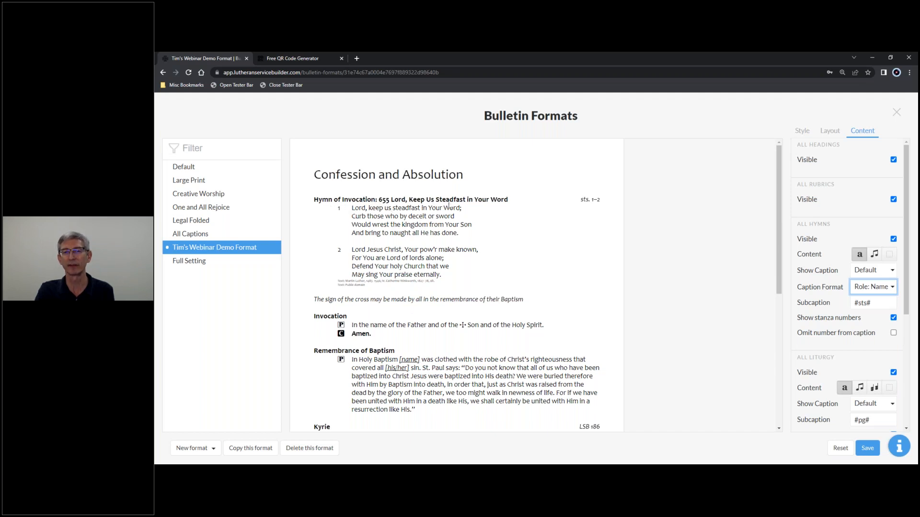
pyautogui.click(891, 288)
pyautogui.click(877, 304)
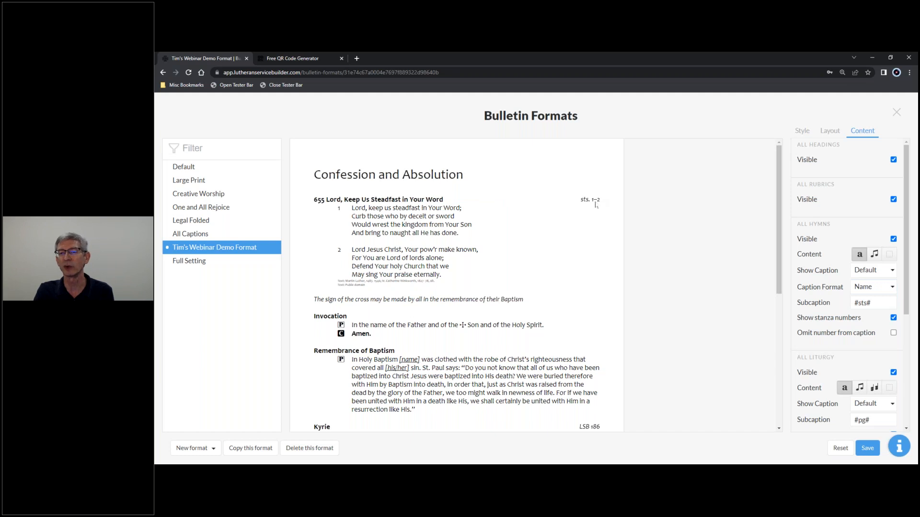
# - Try hiding the stanza numbers and omitting the number from the hymn captions, restoring both settings
pyautogui.moveTo(874, 306)
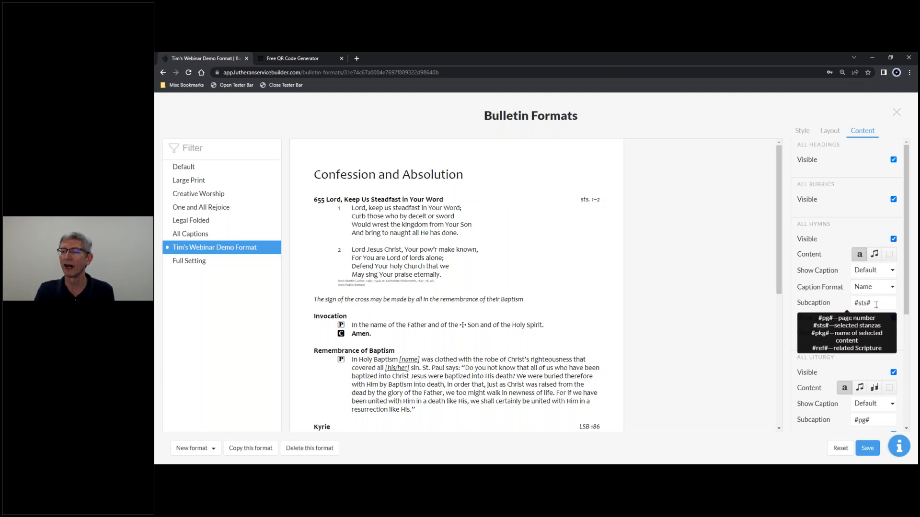
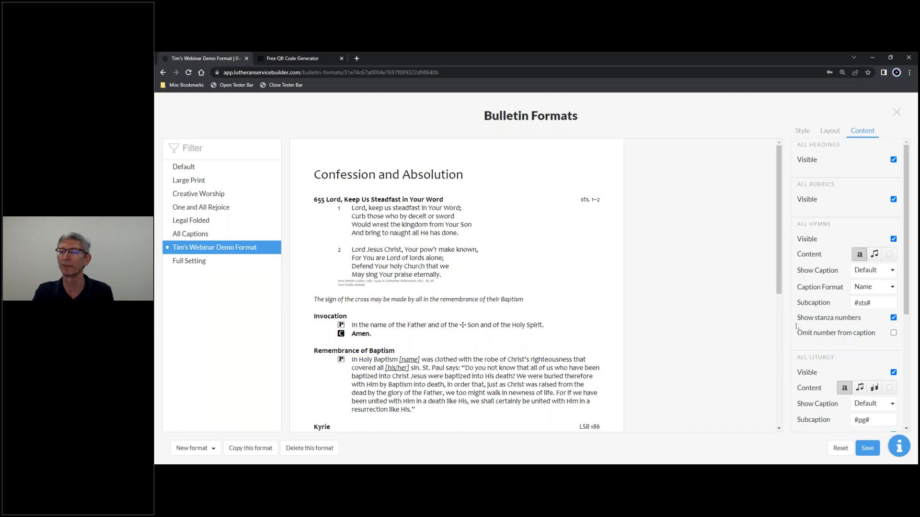
pyautogui.click(894, 318)
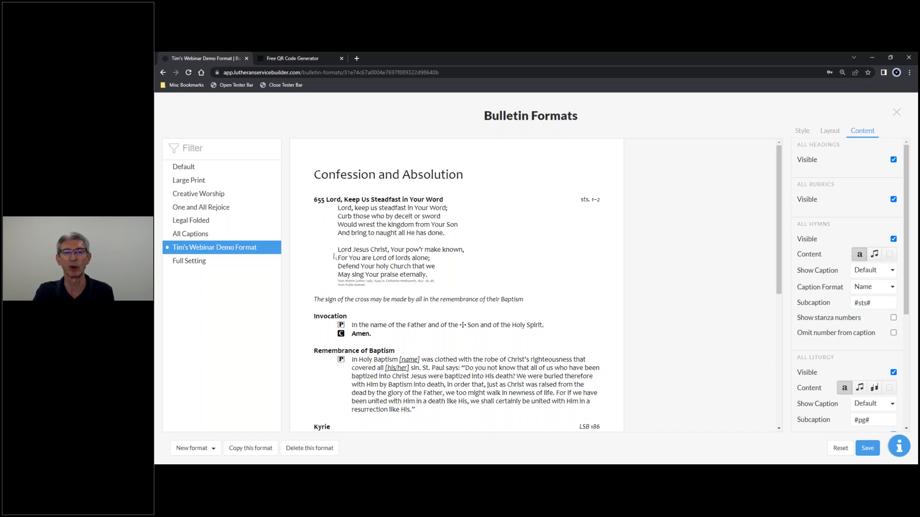
pyautogui.click(893, 318)
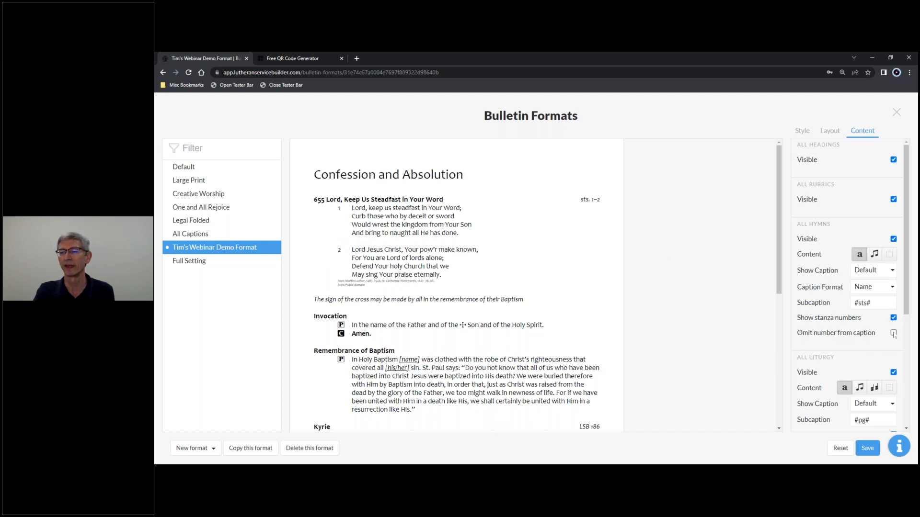
pyautogui.click(894, 333)
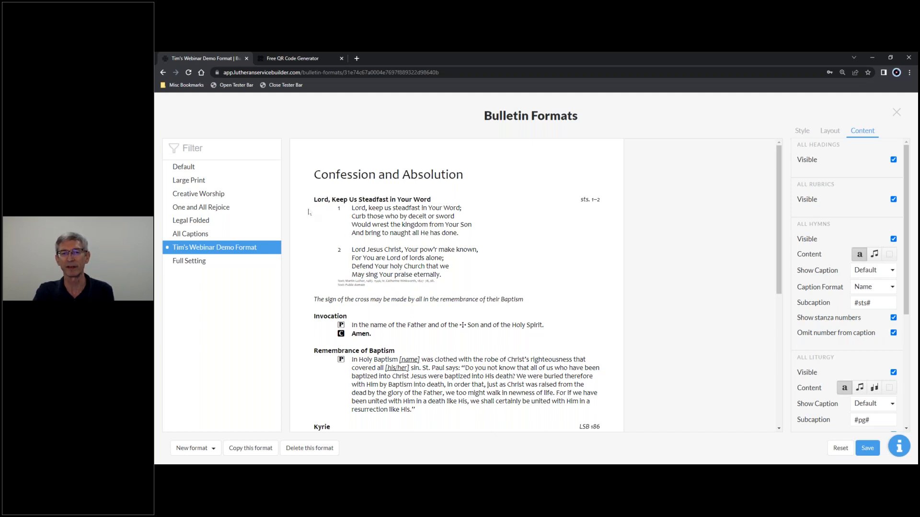
pyautogui.click(893, 332)
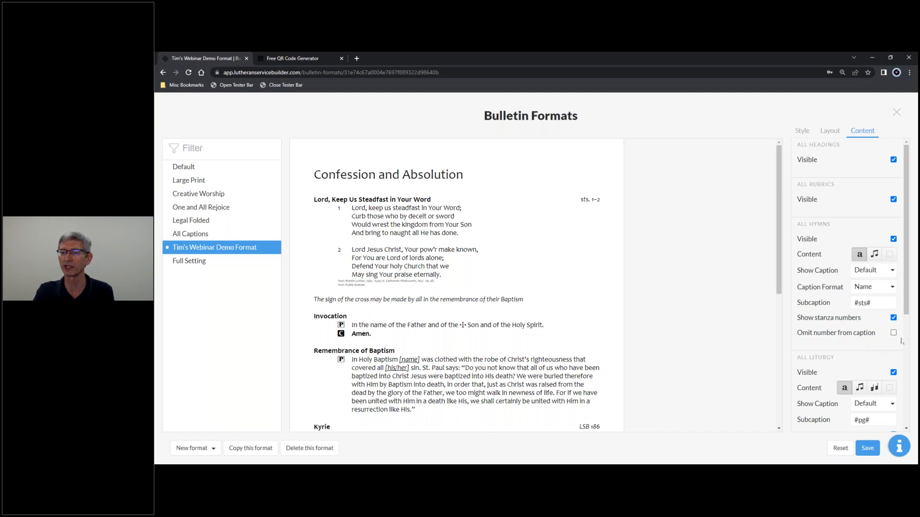
# - Check the caption display options for all liturgy, and try turning speaker symbols off and back on
pyautogui.scroll(-3, 810, 239)
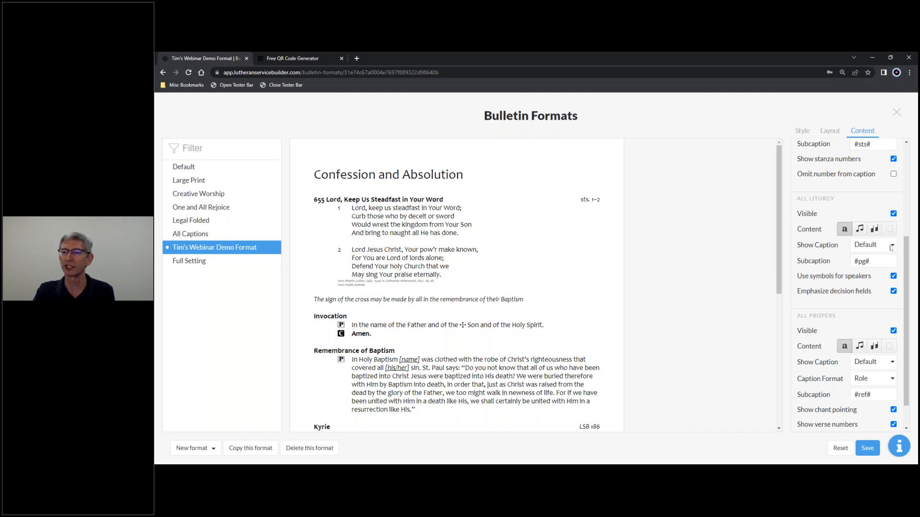
pyautogui.click(891, 246)
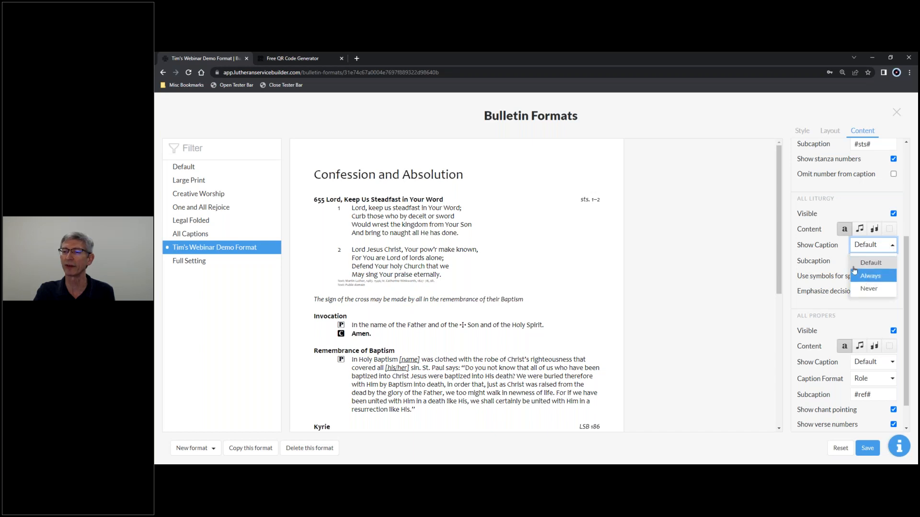
pyautogui.click(789, 245)
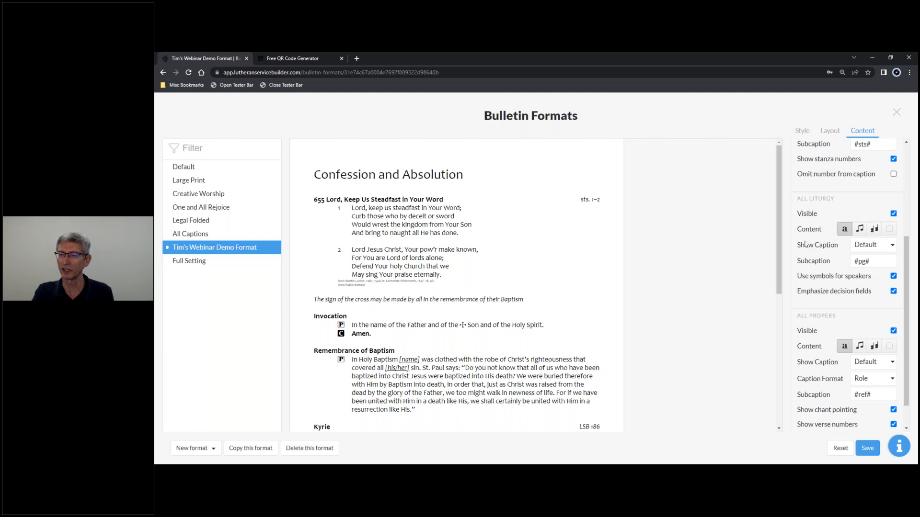
pyautogui.moveTo(879, 259)
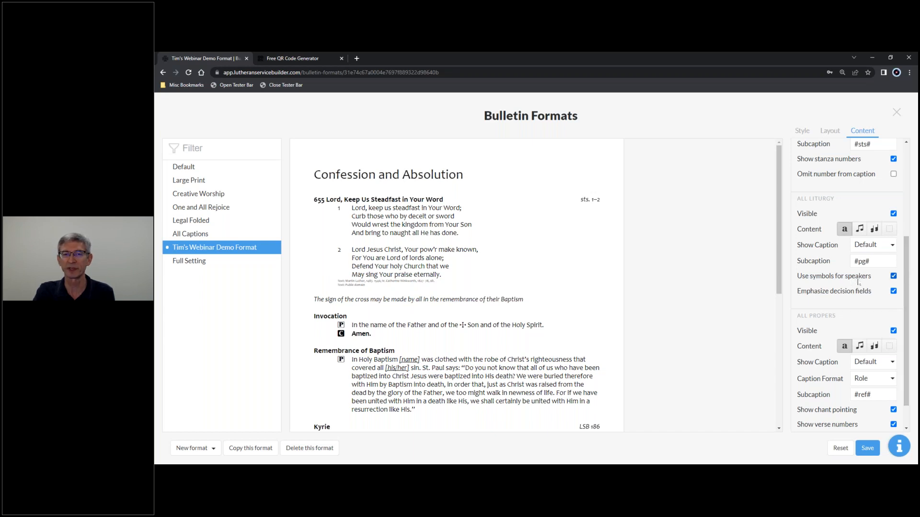
pyautogui.scroll(-2, 417, 281)
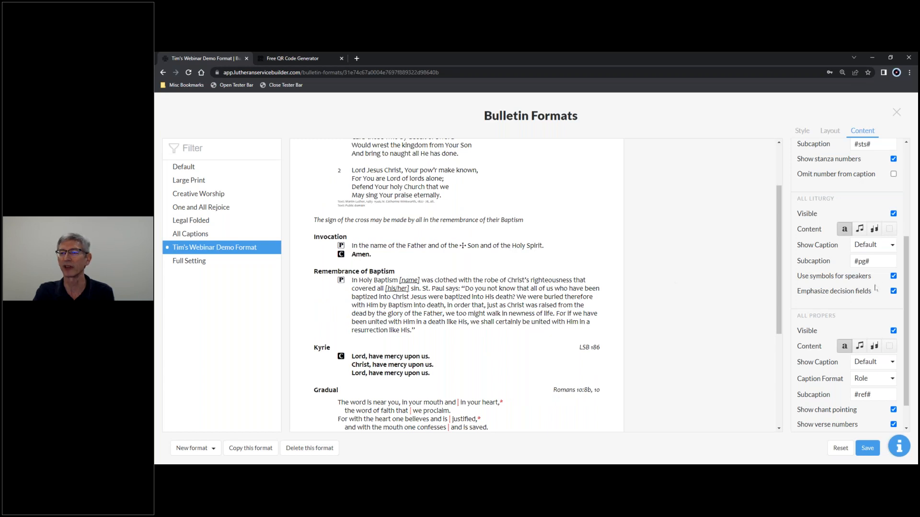
pyautogui.click(894, 276)
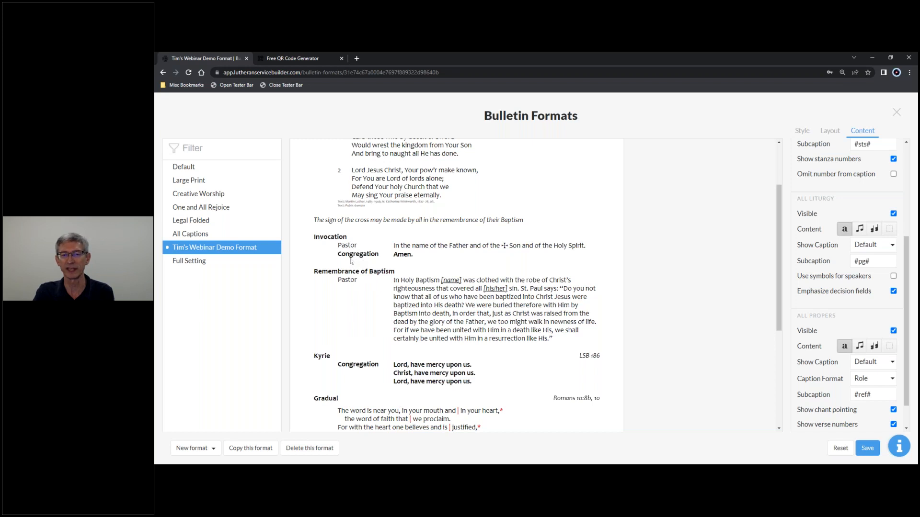
pyautogui.click(893, 276)
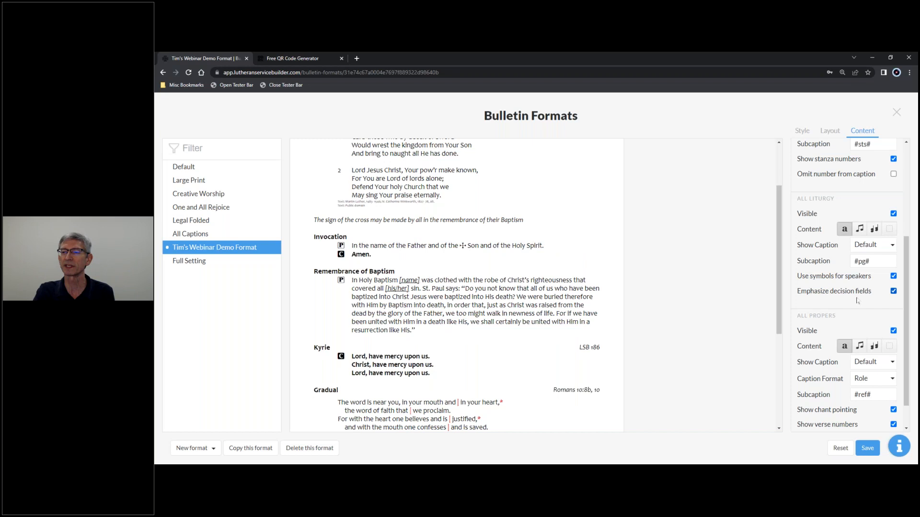
# - Try turning off the emphasis on decision fields in the liturgy and turn it back on
pyautogui.scroll(-1, 518, 299)
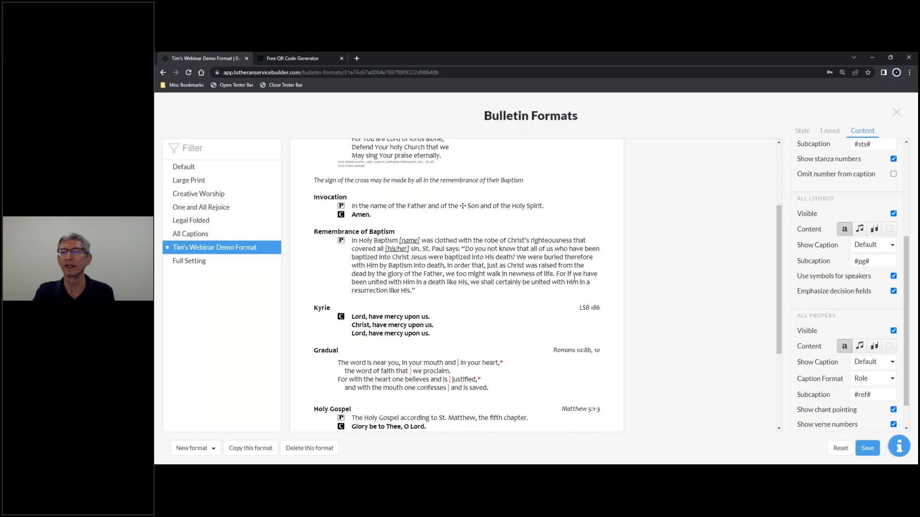
pyautogui.click(894, 291)
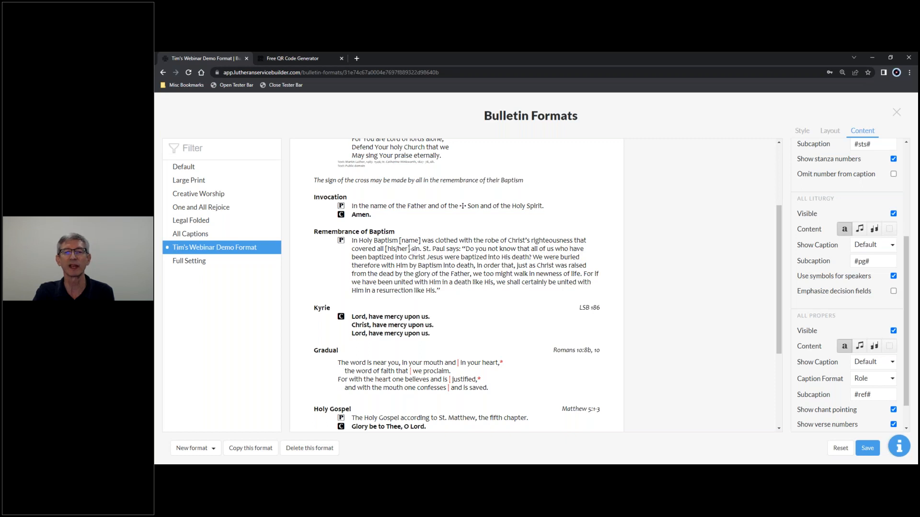
pyautogui.click(893, 291)
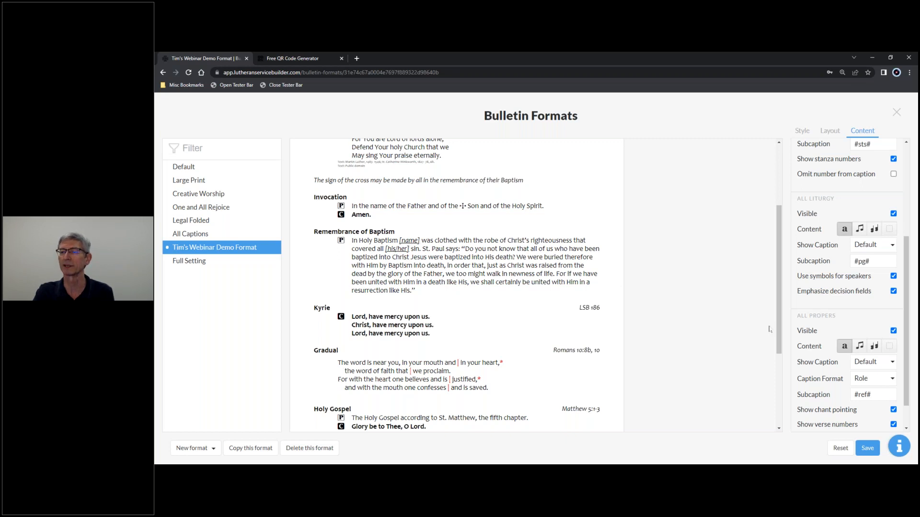
pyautogui.moveTo(779, 330)
pyautogui.mouseDown()
pyautogui.moveTo(779, 399)
pyautogui.moveTo(779, 320)
pyautogui.mouseUp()
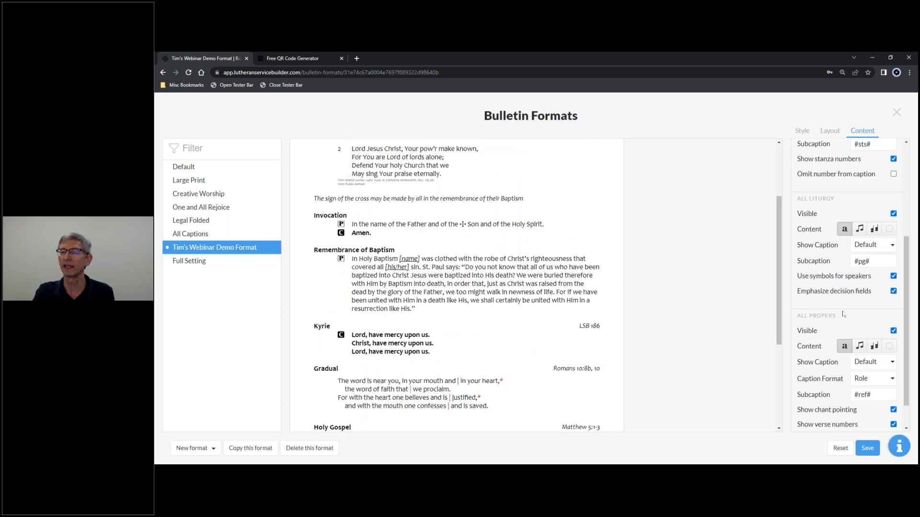
pyautogui.scroll(-1, 843, 314)
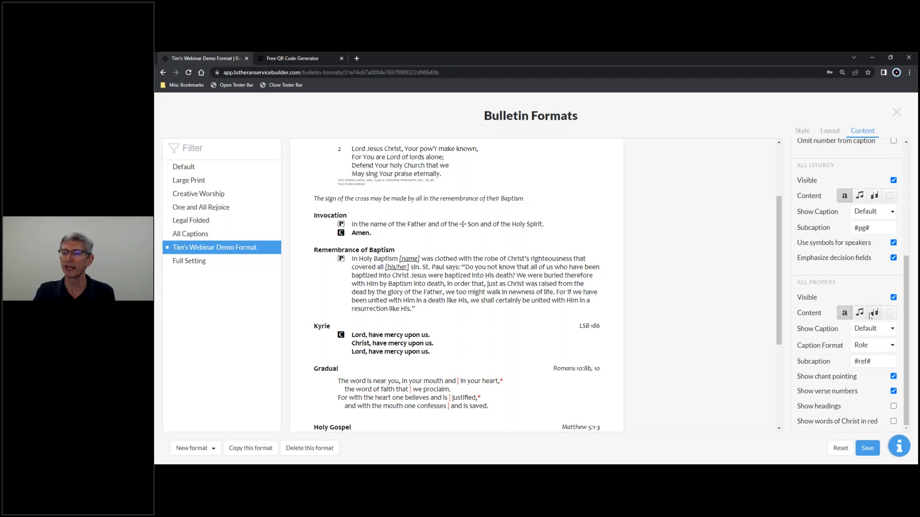
# - Check the Show Caption, Caption Format and Subcaption options for all propers, leaving them at Default, Role and #ref#
pyautogui.click(883, 330)
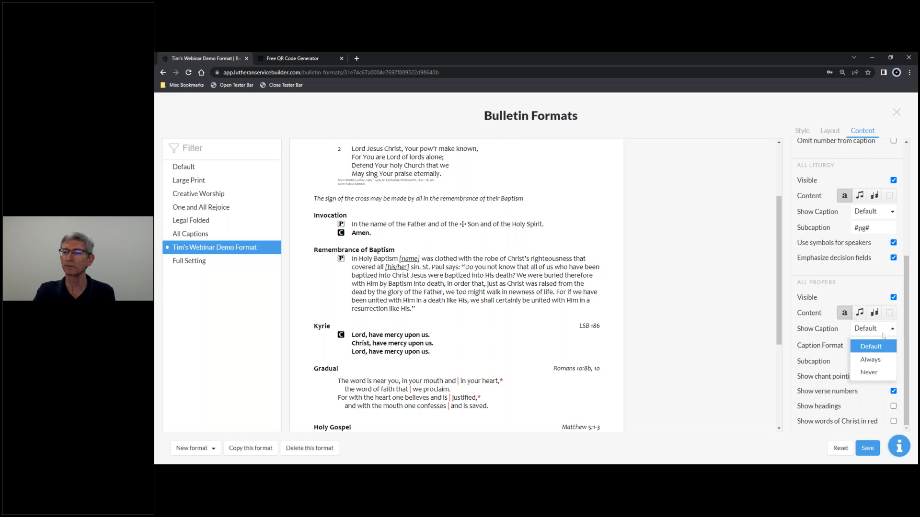
pyautogui.click(859, 346)
pyautogui.click(859, 345)
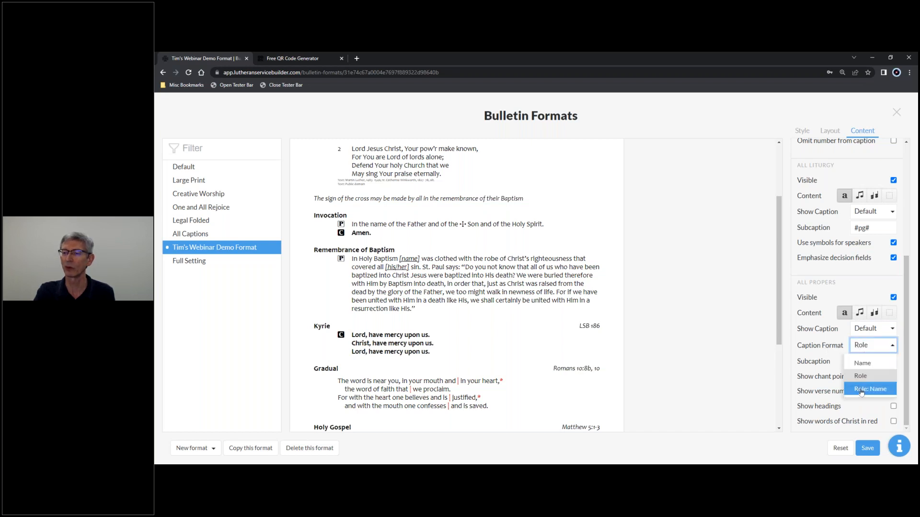
pyautogui.click(799, 365)
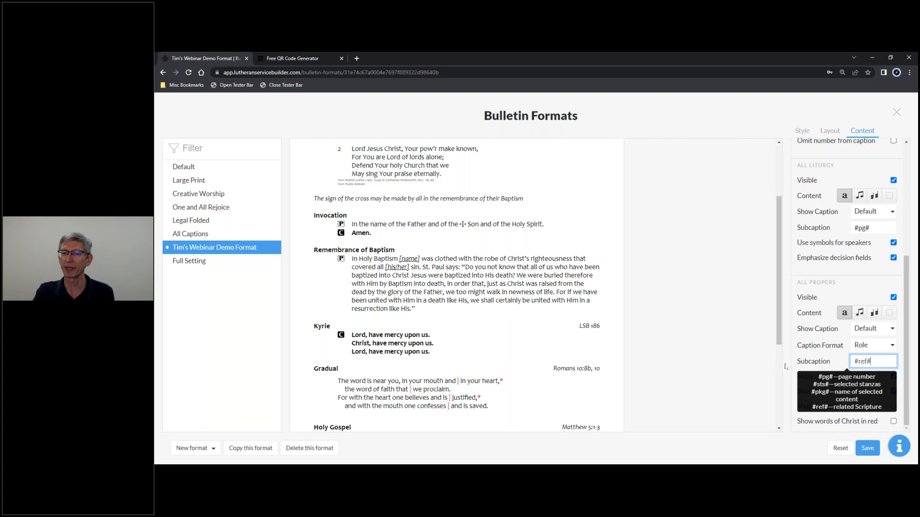
pyautogui.click(762, 354)
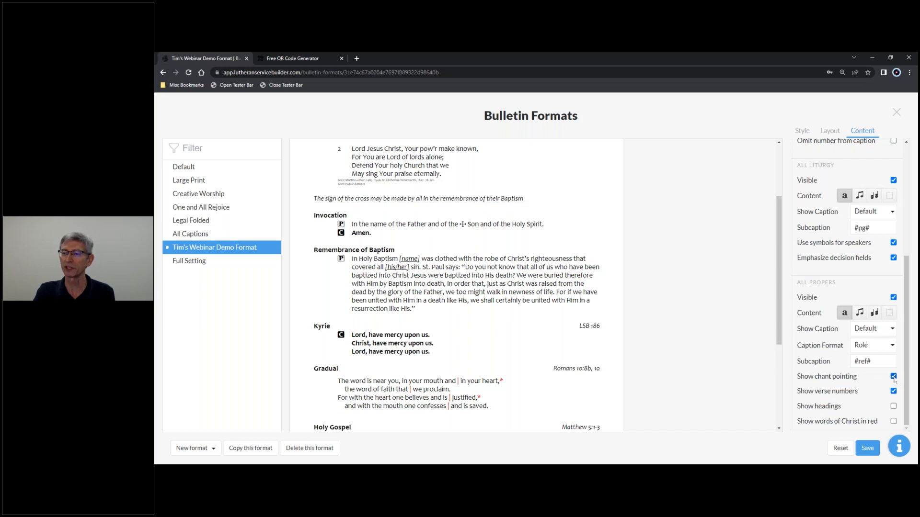
# - Try turning off chant pointing for all propers and turn it back on
pyautogui.click(893, 377)
pyautogui.click(893, 377)
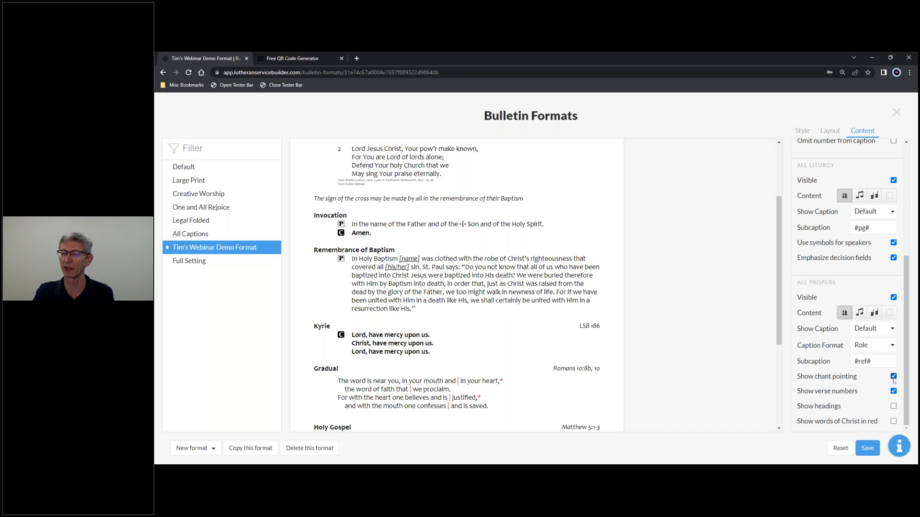
pyautogui.click(894, 377)
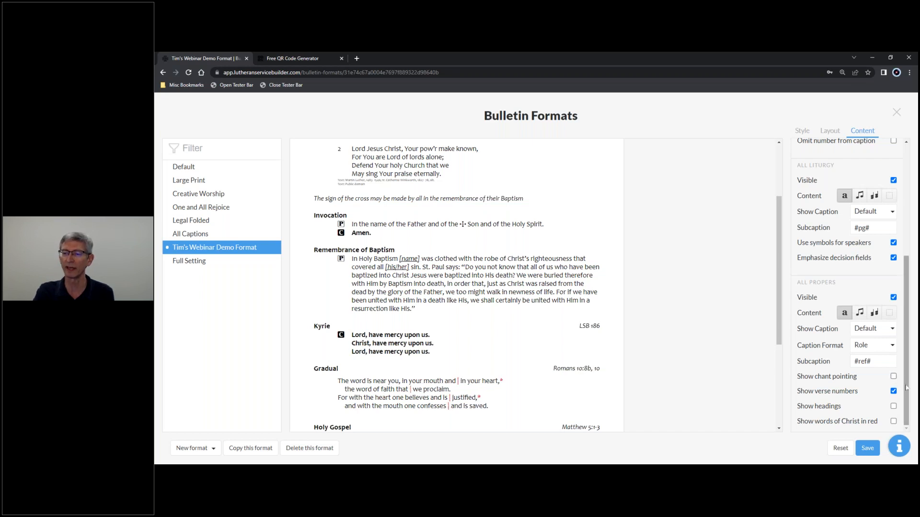
pyautogui.click(893, 377)
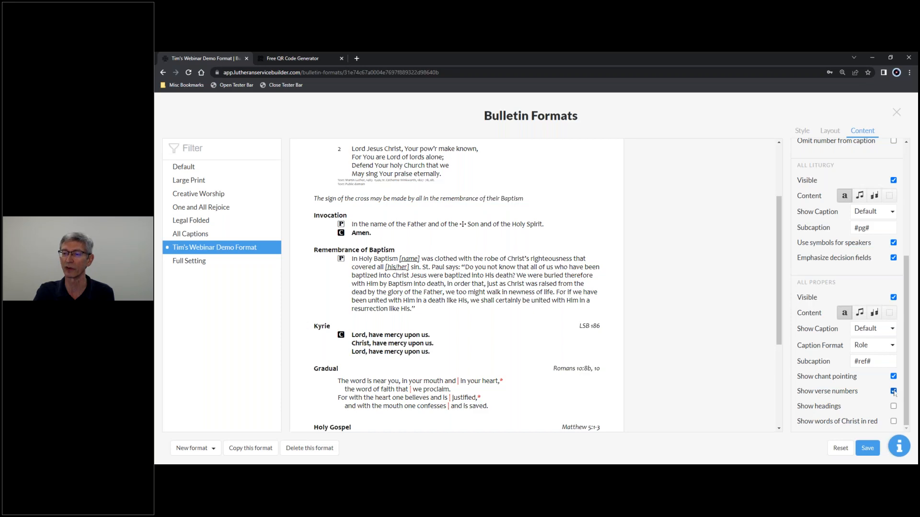
# - Try showing headings for all propers in the Holy Gospel preview and hide them again
pyautogui.scroll(-3, 563, 308)
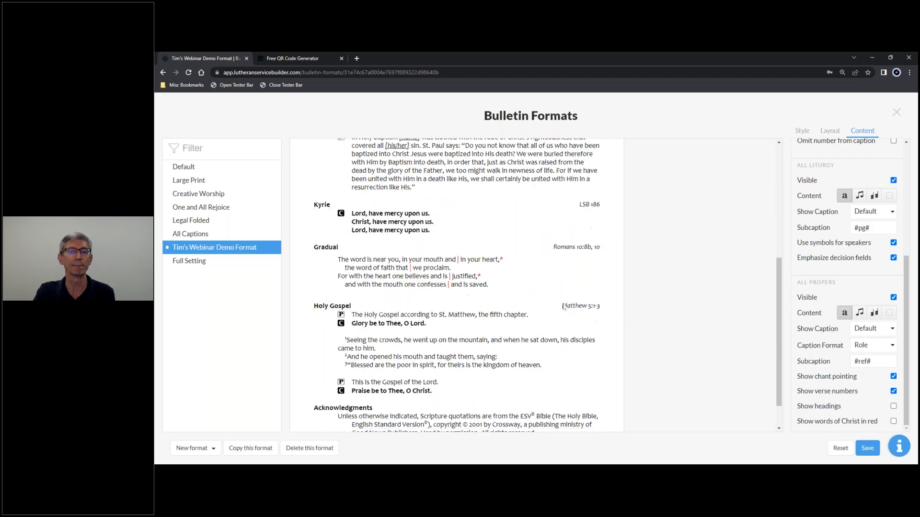
pyautogui.scroll(2, 563, 308)
pyautogui.scroll(-1, 564, 308)
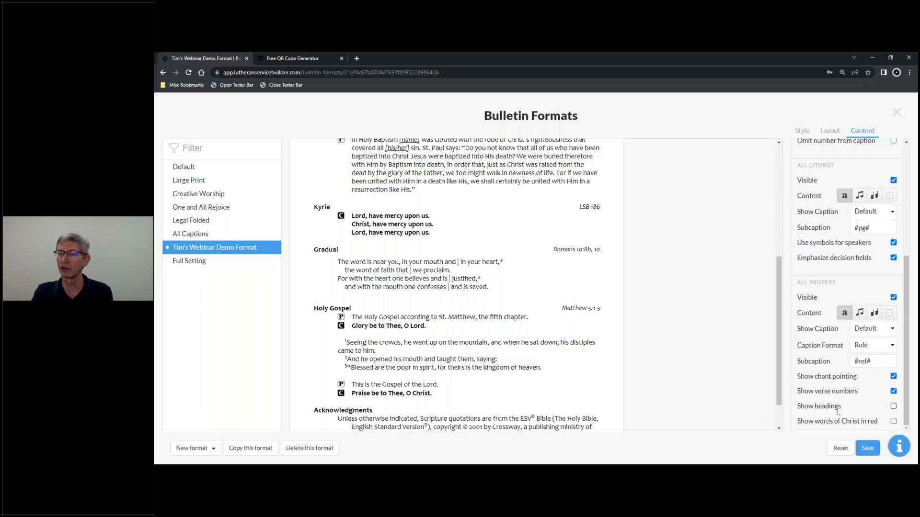
pyautogui.click(893, 407)
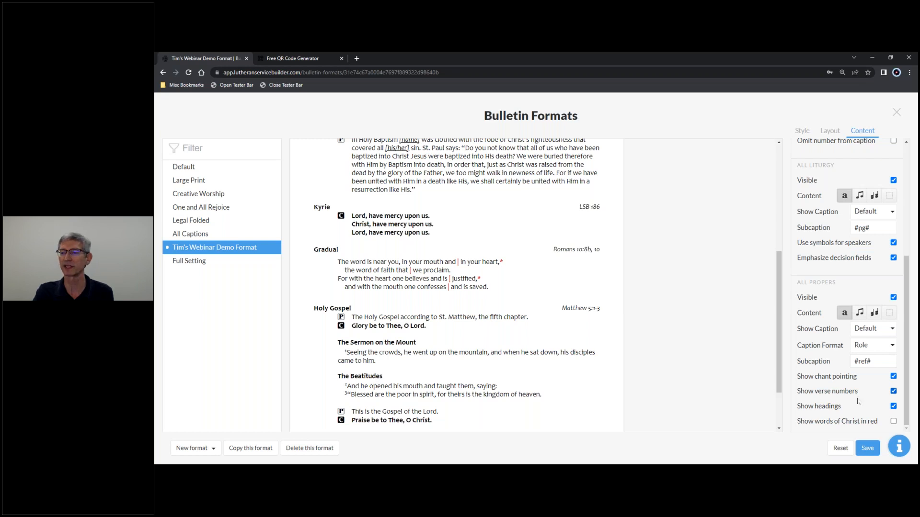
pyautogui.click(893, 406)
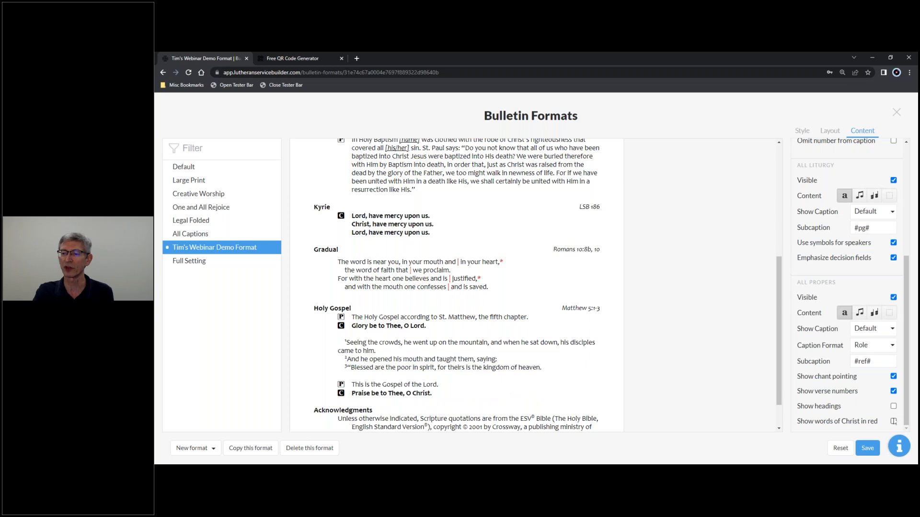
# - Try showing the words of Christ in red, turn the option off again, and save the format
pyautogui.click(893, 422)
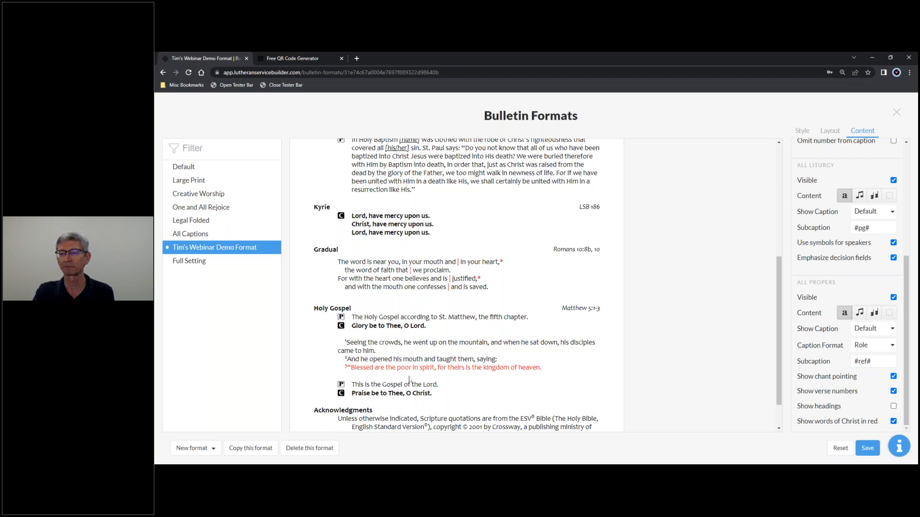
pyautogui.click(893, 421)
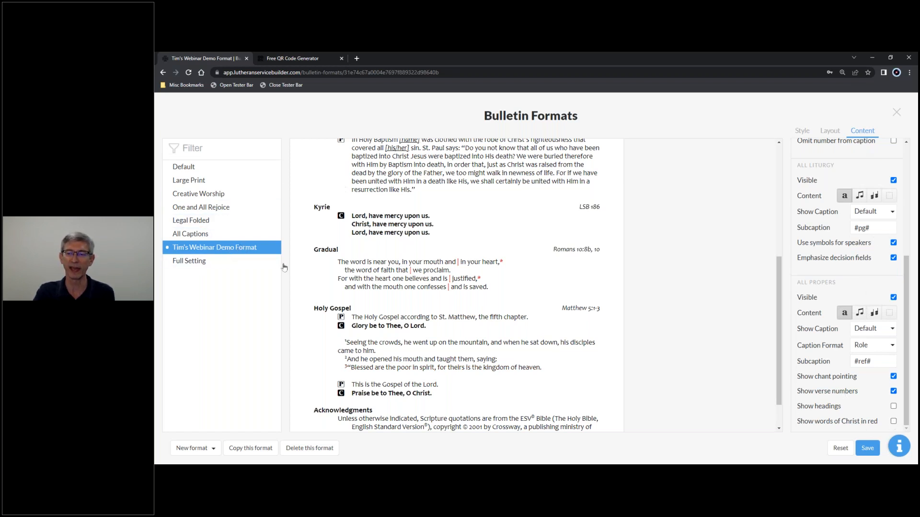
pyautogui.click(868, 449)
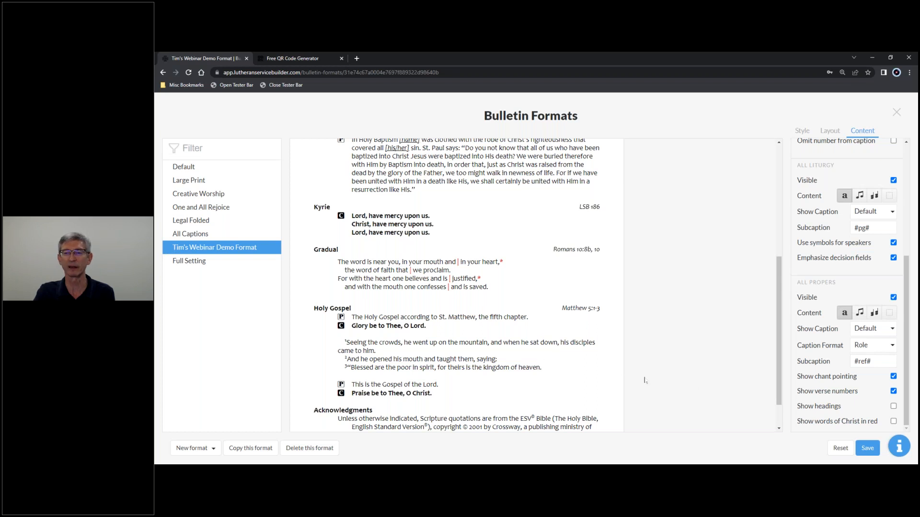
# - Turn on words of Christ in red for all propers, visit the Legal Folded format and return, and save the webinar demo format
pyautogui.click(894, 423)
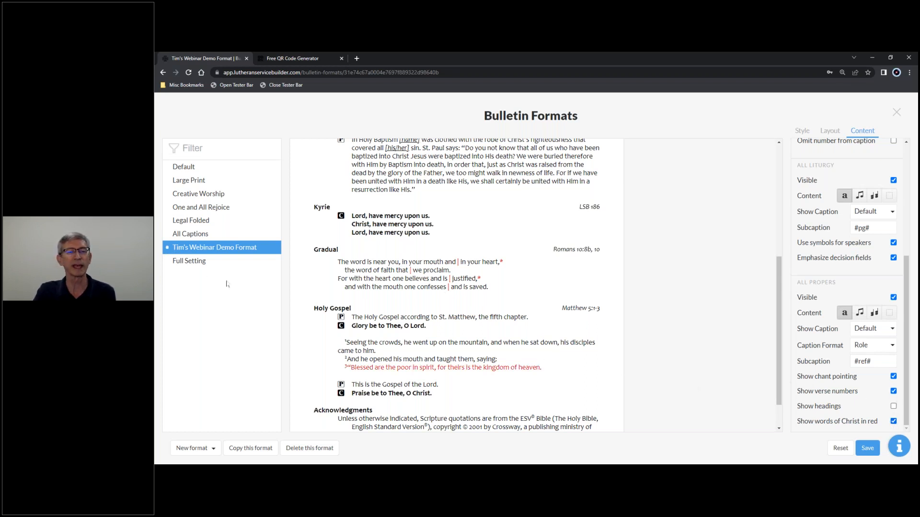
pyautogui.click(178, 221)
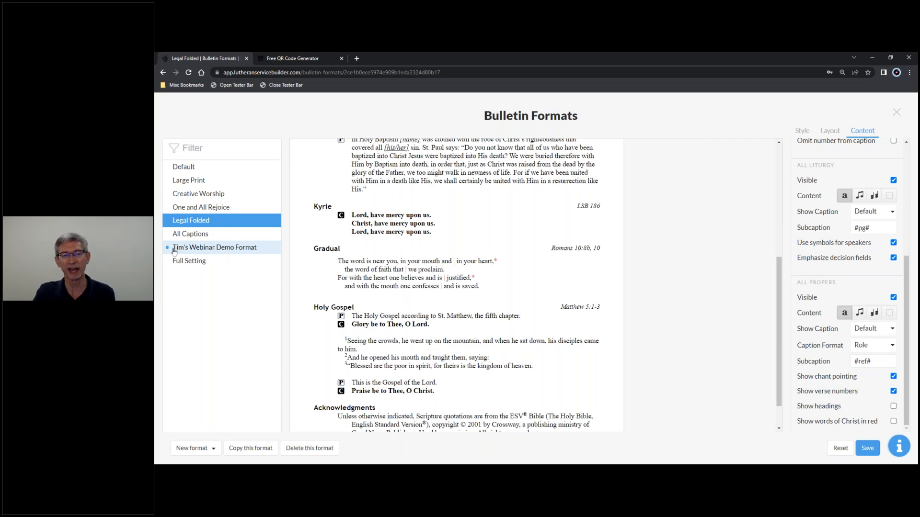
pyautogui.click(198, 249)
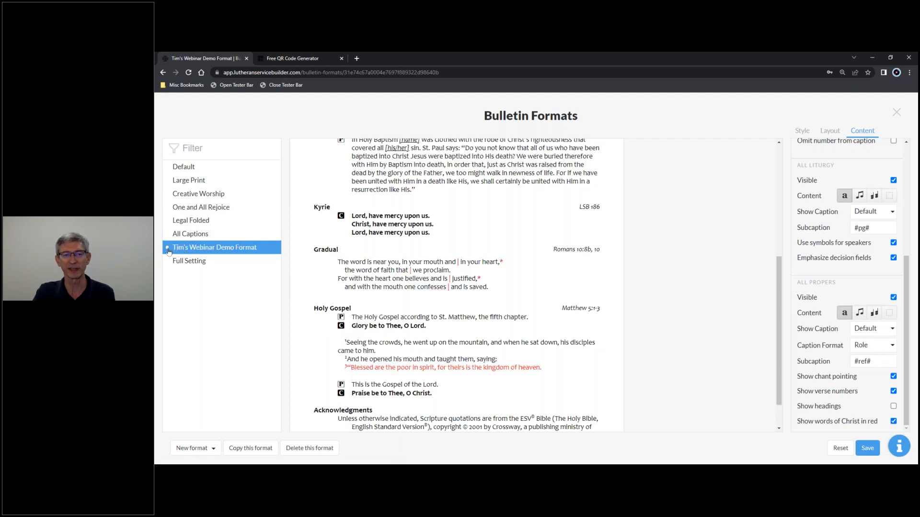
pyautogui.click(871, 448)
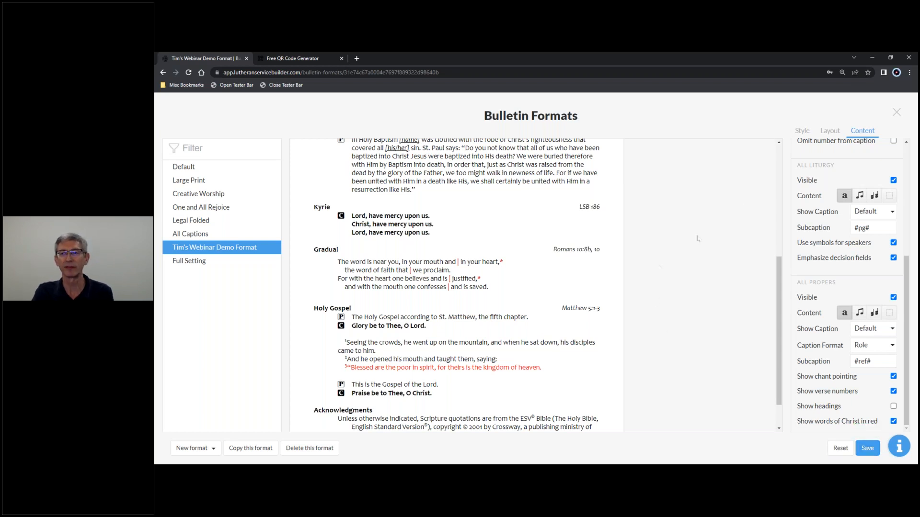
# - Leave the format editor, apply the webinar demo format to the 3rd Sunday after Pentecost bulletin and review its opening section
pyautogui.click(897, 113)
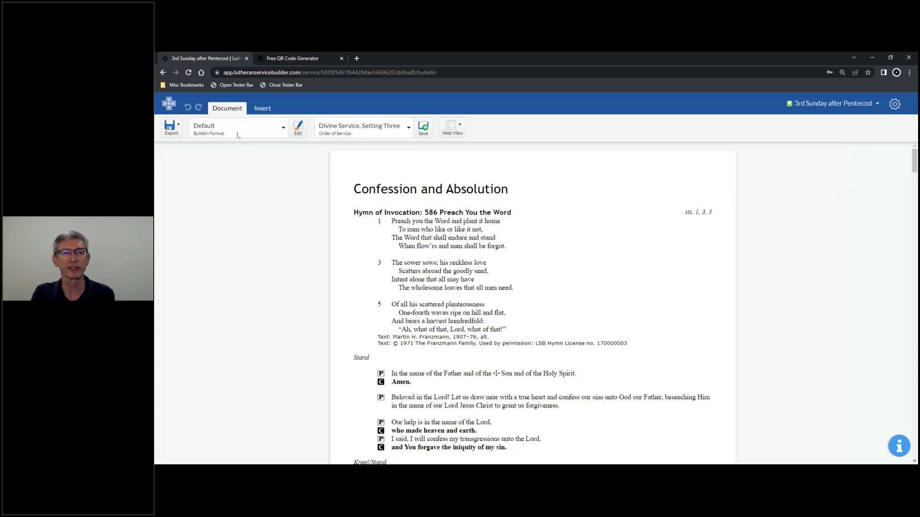
pyautogui.click(281, 128)
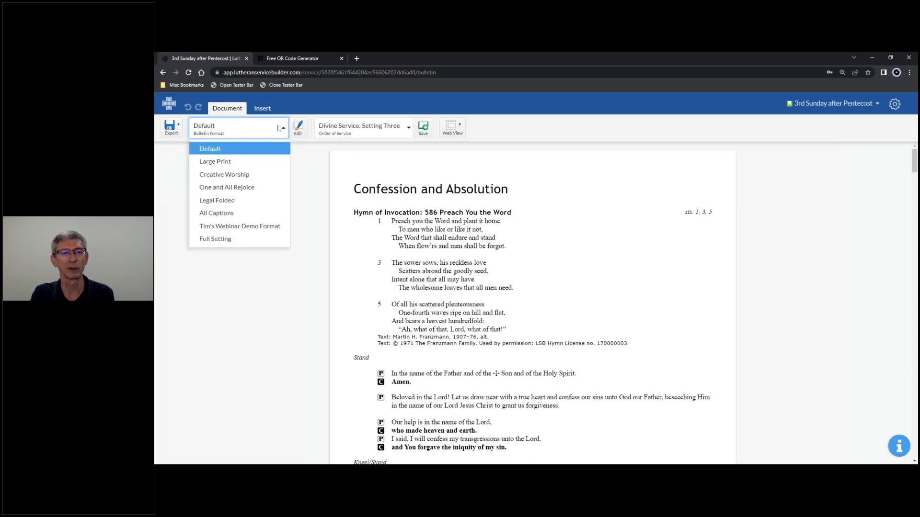
pyautogui.click(257, 229)
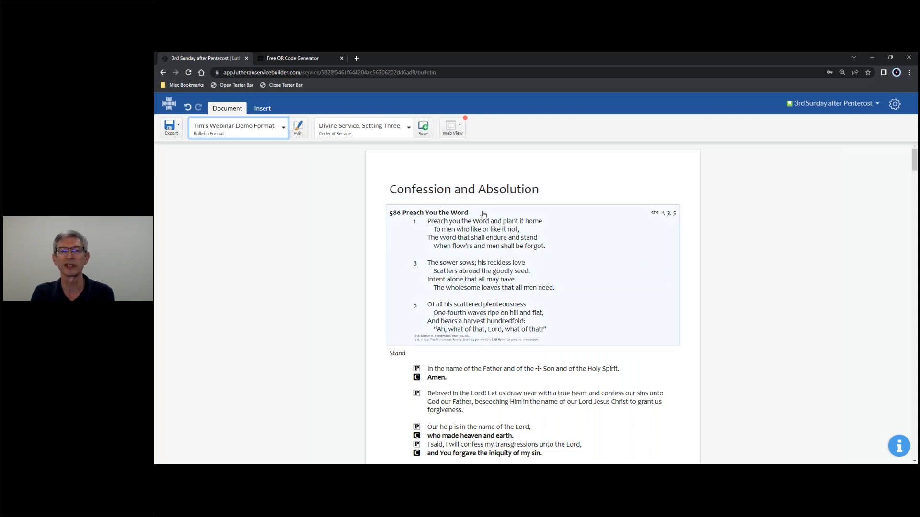
pyautogui.scroll(-1, 484, 220)
pyautogui.scroll(-3, 484, 221)
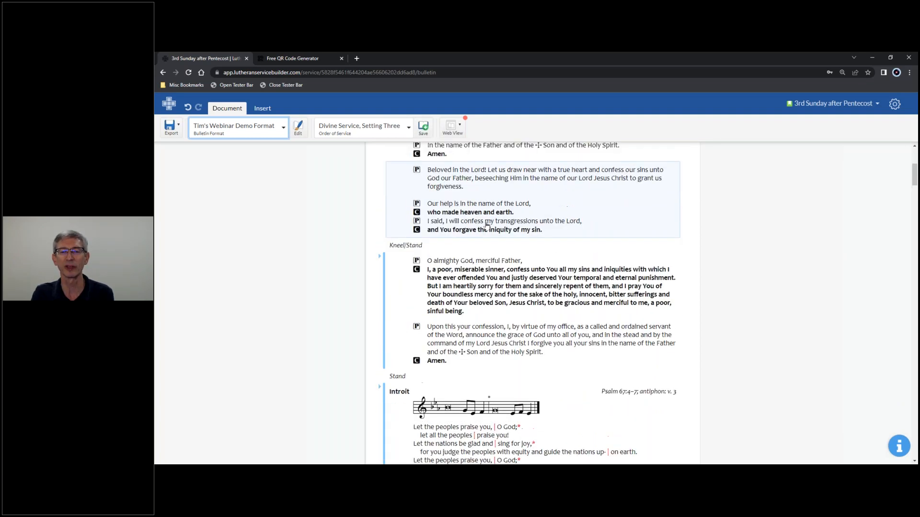
pyautogui.scroll(3, 487, 225)
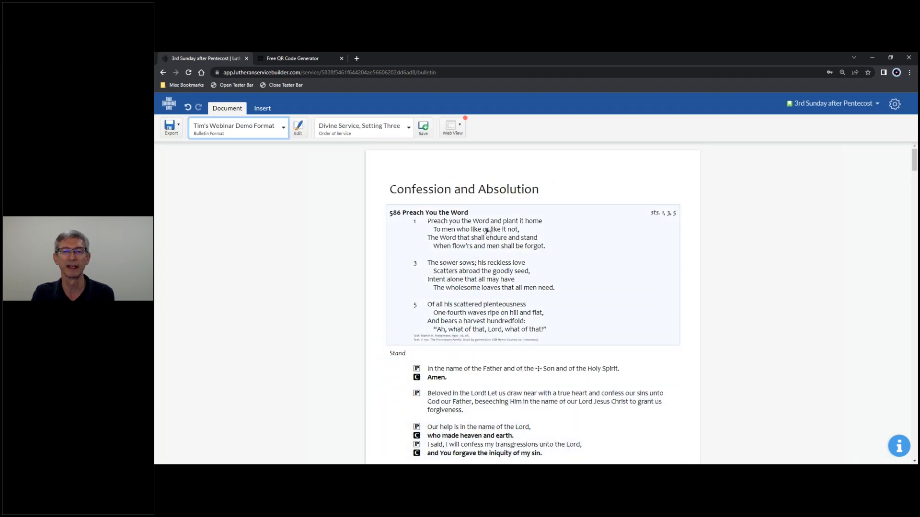
# - Export the bulletin as a Microsoft Word .docx file to the Desktop, keeping the suggested file name
pyautogui.click(170, 127)
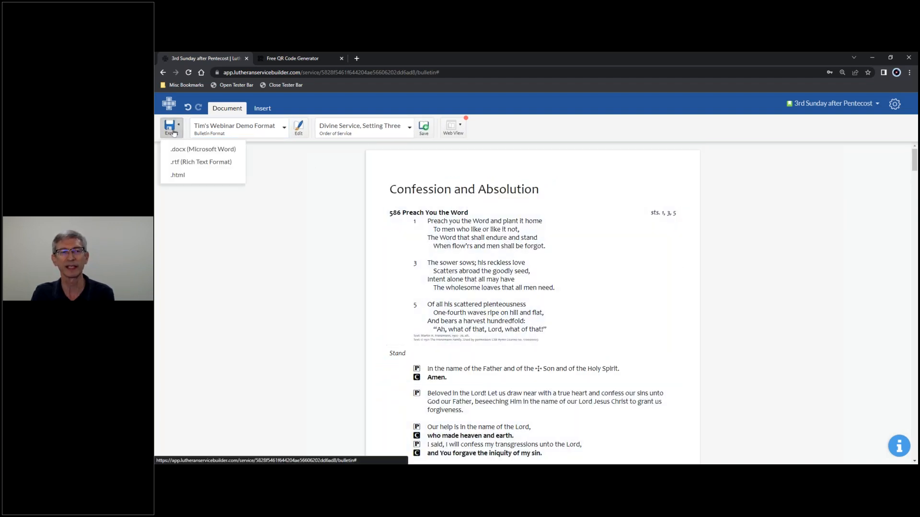
pyautogui.click(193, 150)
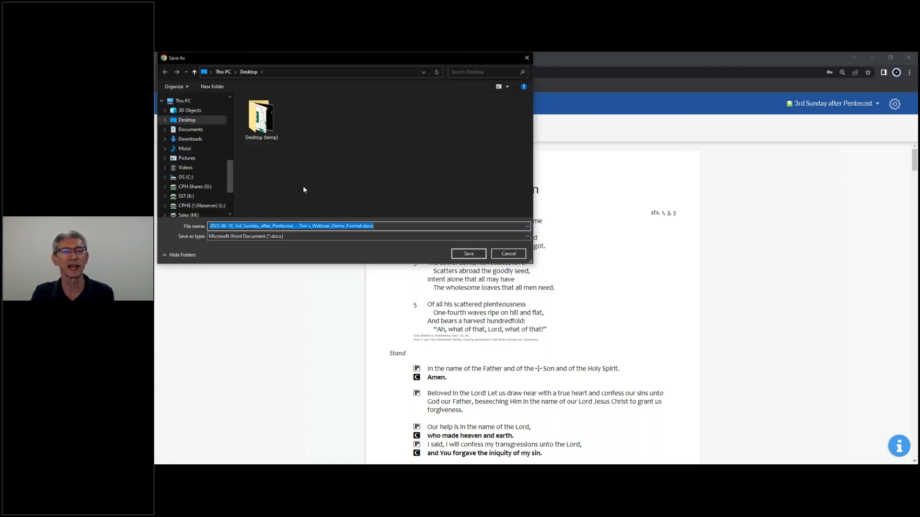
pyautogui.click(302, 176)
pyautogui.click(457, 255)
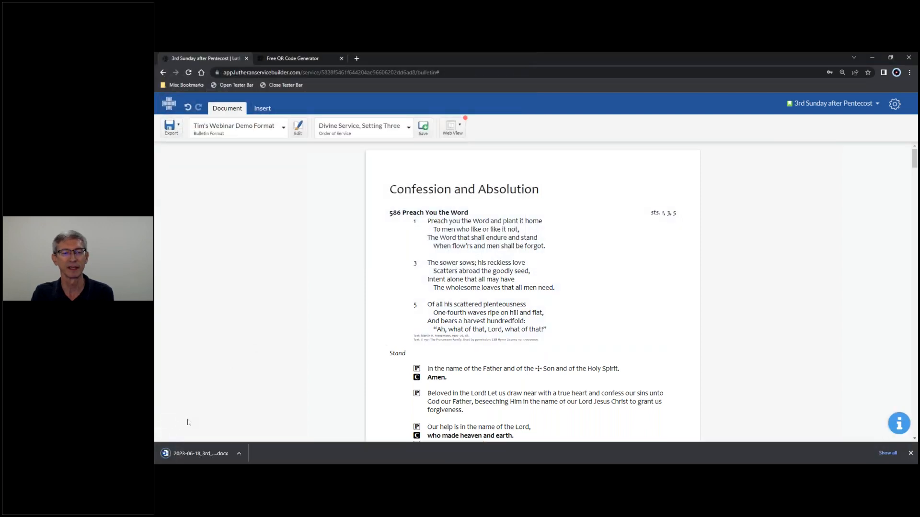
# - Open the exported .docx bulletin in Word, enable editing and maximize the document window
pyautogui.click(196, 453)
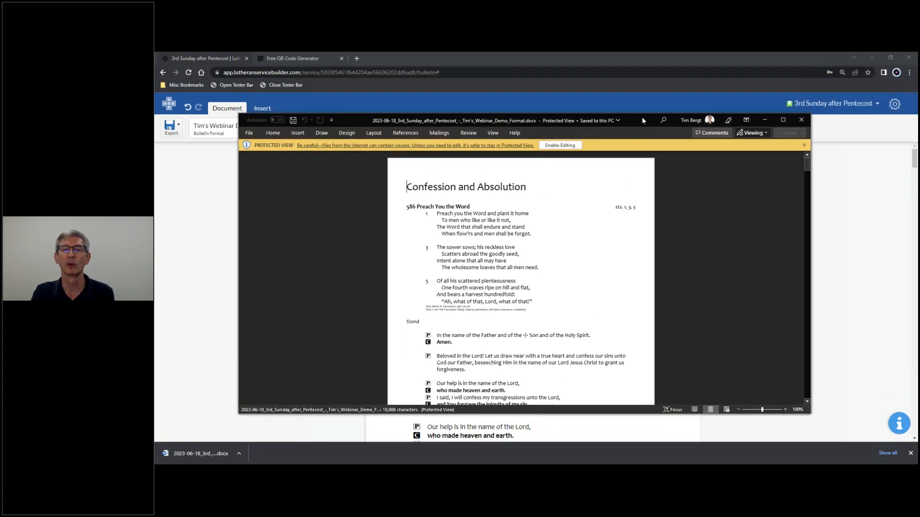
pyautogui.click(558, 148)
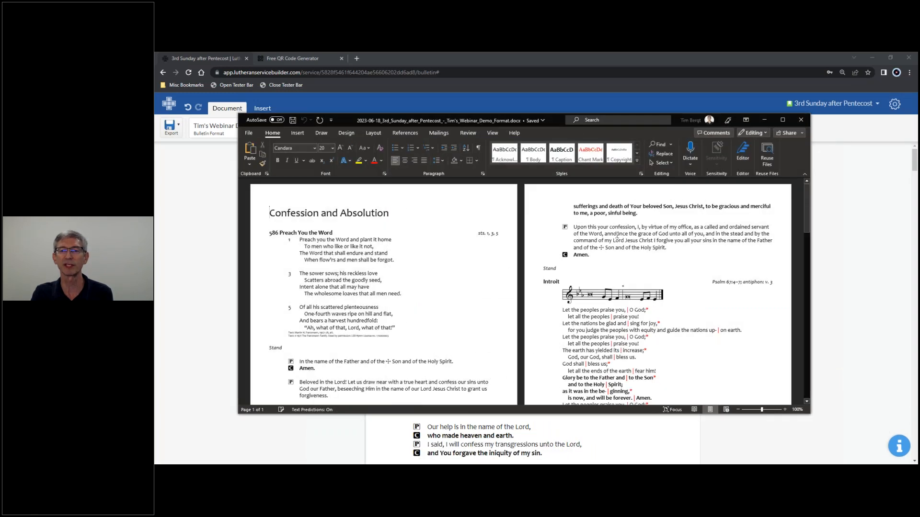
pyautogui.click(783, 120)
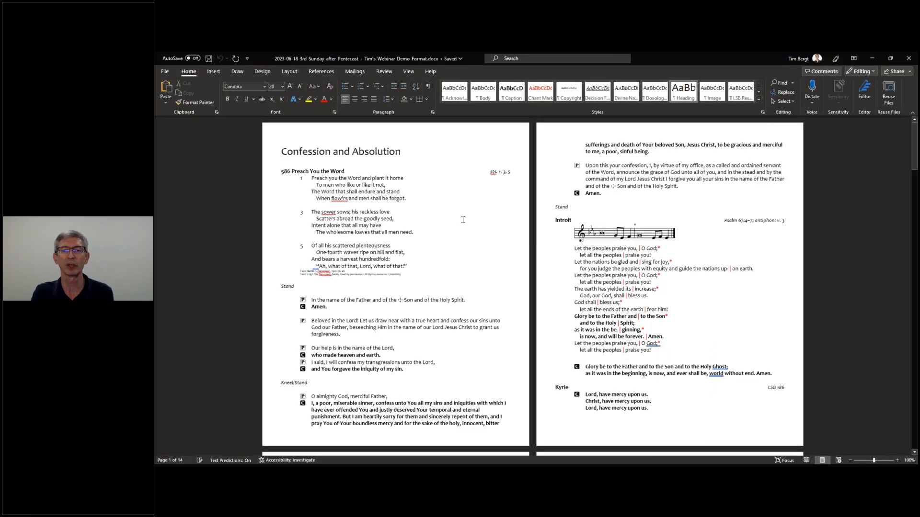
# - Examine the exported bulletin's layout from the Introit through the Agnus Dei, and return to the Holy Gospel reading
pyautogui.scroll(-3, 606, 223)
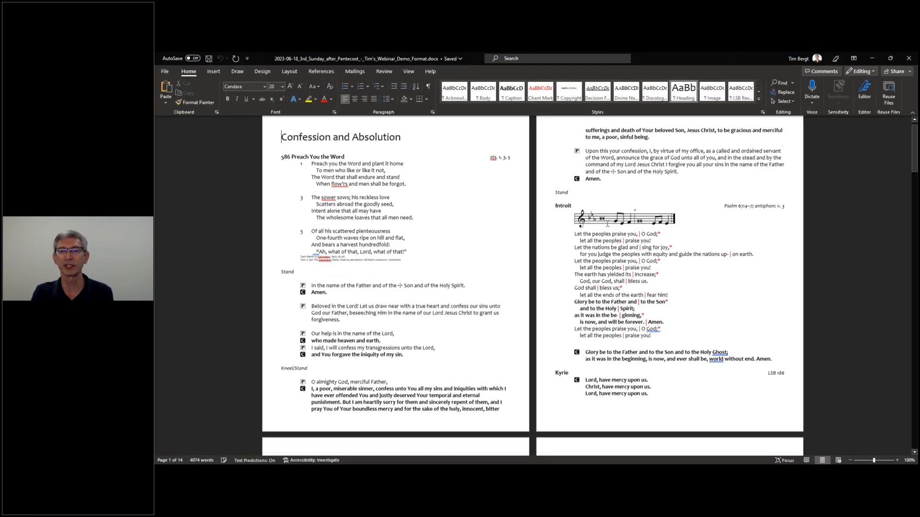
pyautogui.scroll(-12, 607, 223)
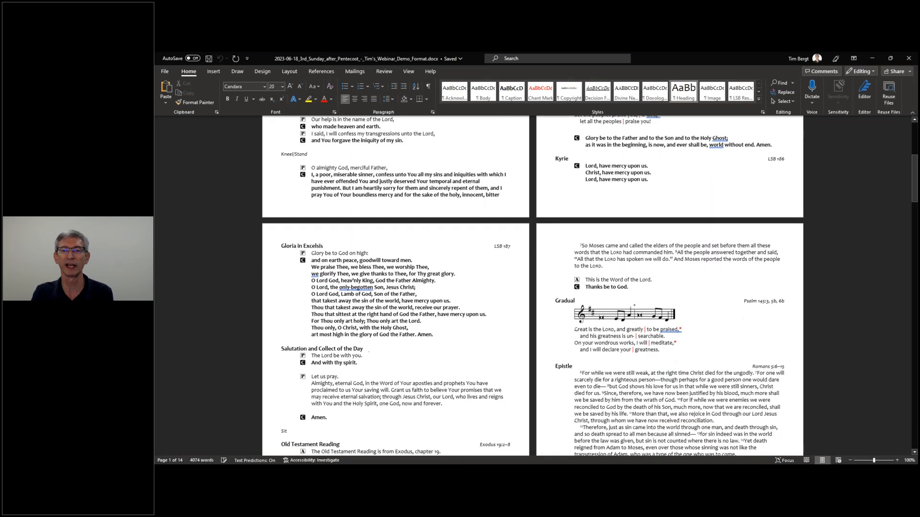
pyautogui.scroll(-6, 619, 223)
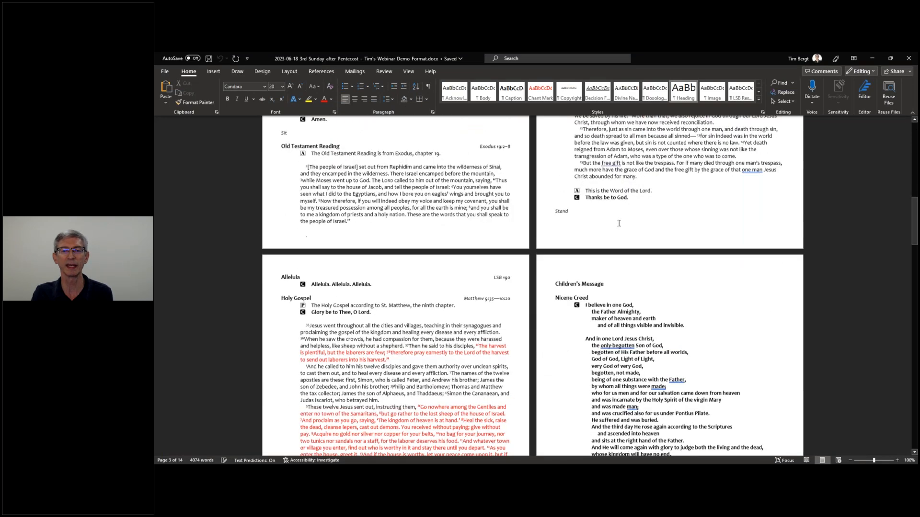
pyautogui.scroll(-3, 621, 223)
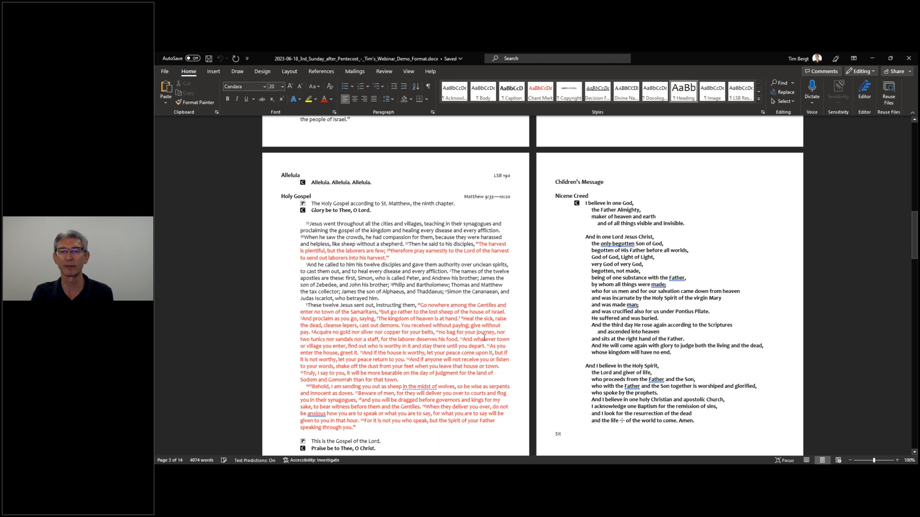
pyautogui.scroll(-10, 484, 338)
pyautogui.scroll(-12, 490, 334)
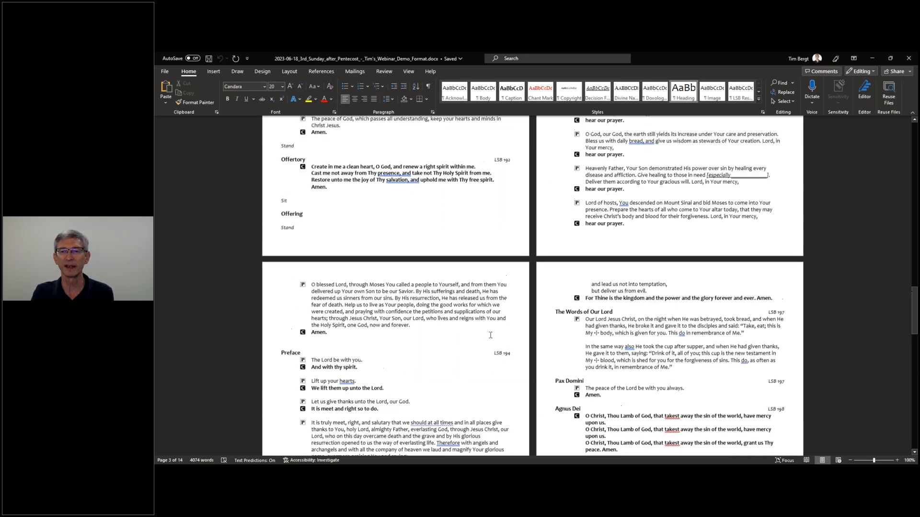
pyautogui.scroll(20, 490, 335)
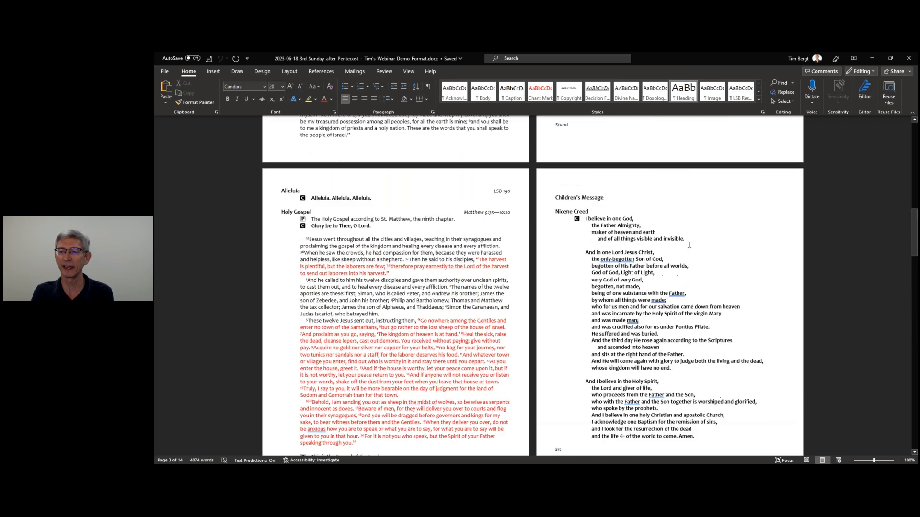
# - Return to the beginning of the exported bulletin and close the Word document
pyautogui.scroll(20, 690, 246)
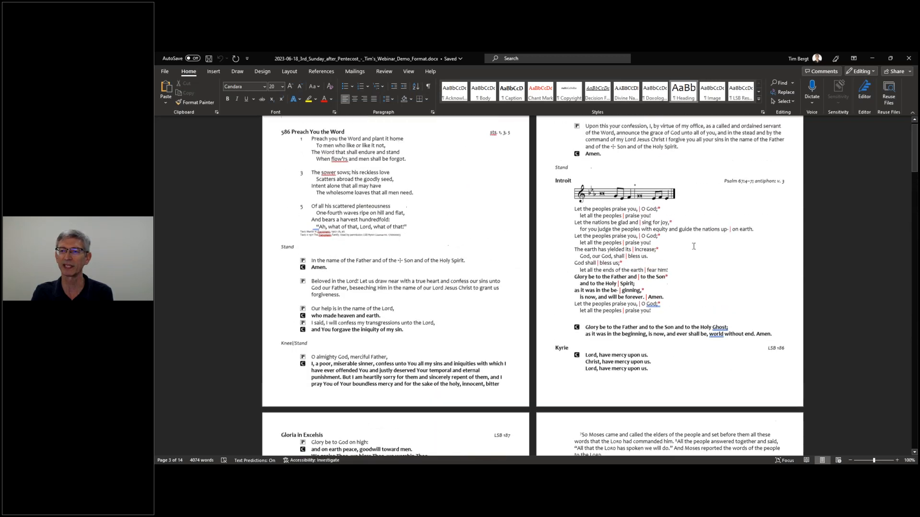
pyautogui.scroll(2, 693, 247)
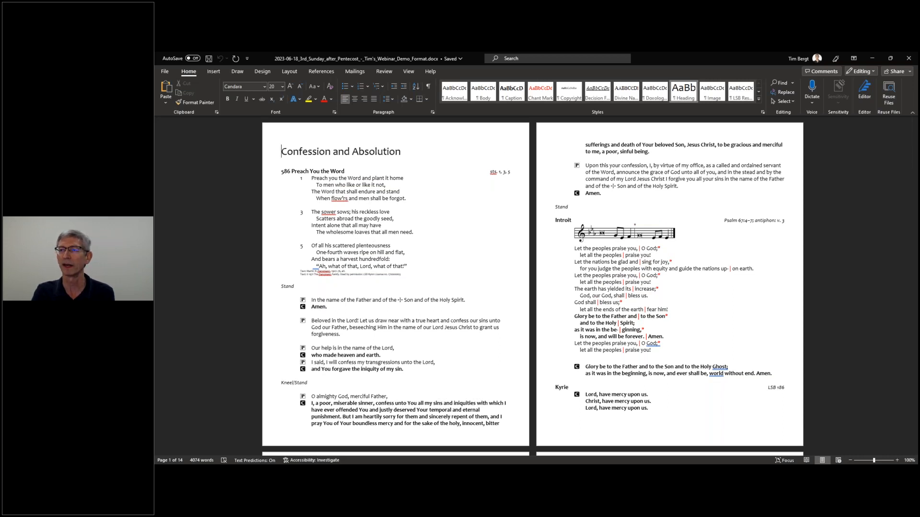
pyautogui.click(909, 58)
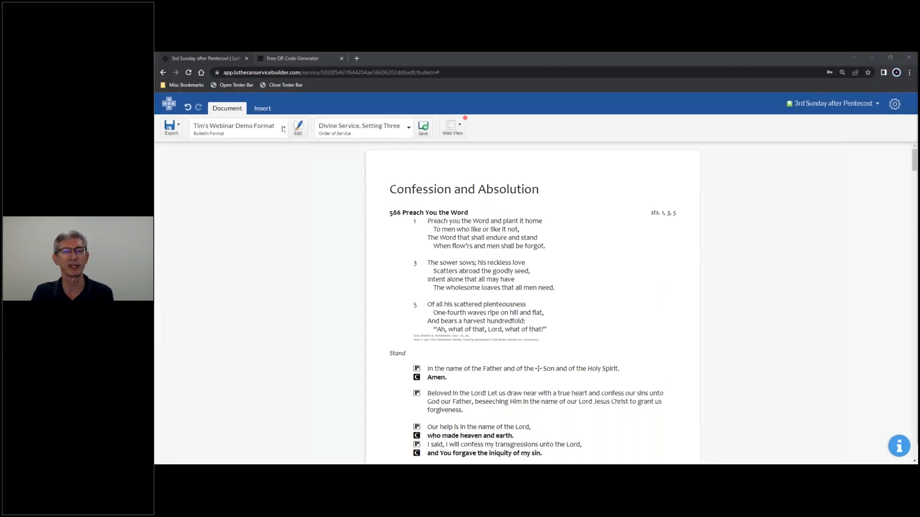
# - In the bulletin formats manager, examine the All Captions format's content settings for headings, rubrics, hymns, liturgy and propers, and leave the manager
pyautogui.click(282, 128)
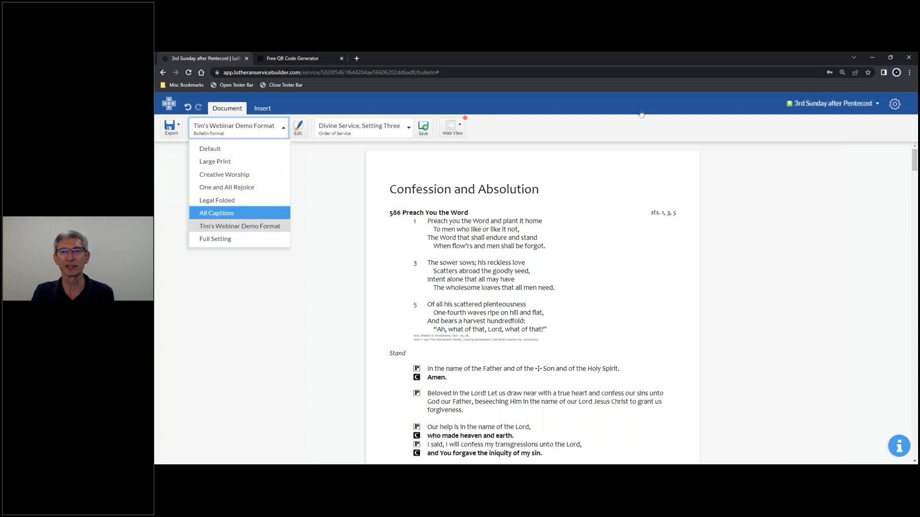
pyautogui.click(839, 104)
pyautogui.click(895, 103)
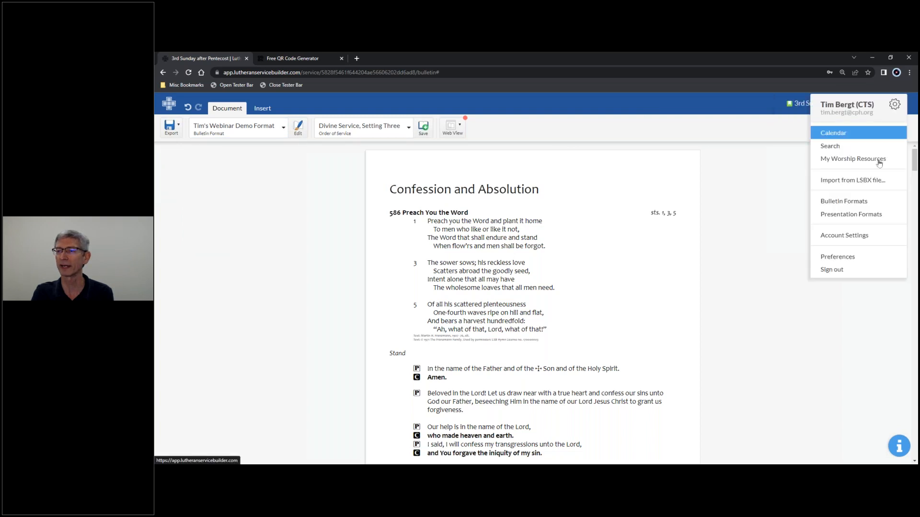
pyautogui.click(854, 204)
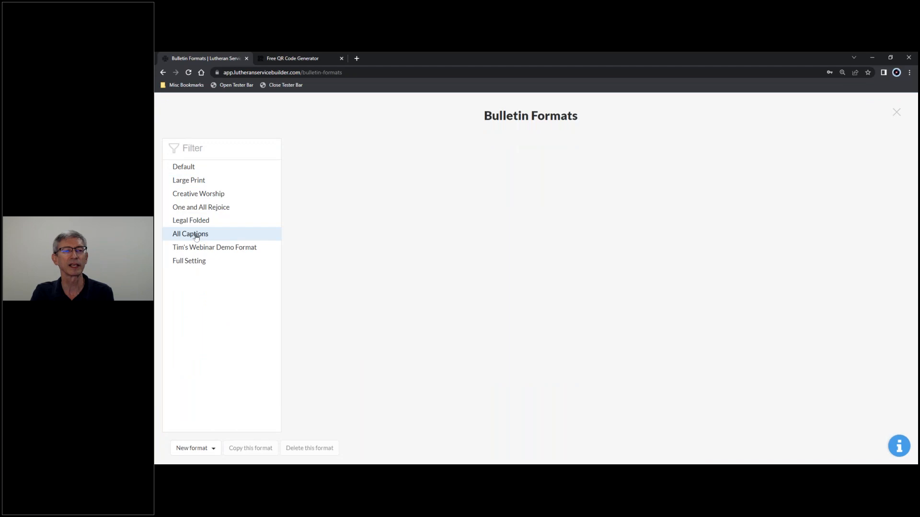
pyautogui.click(198, 235)
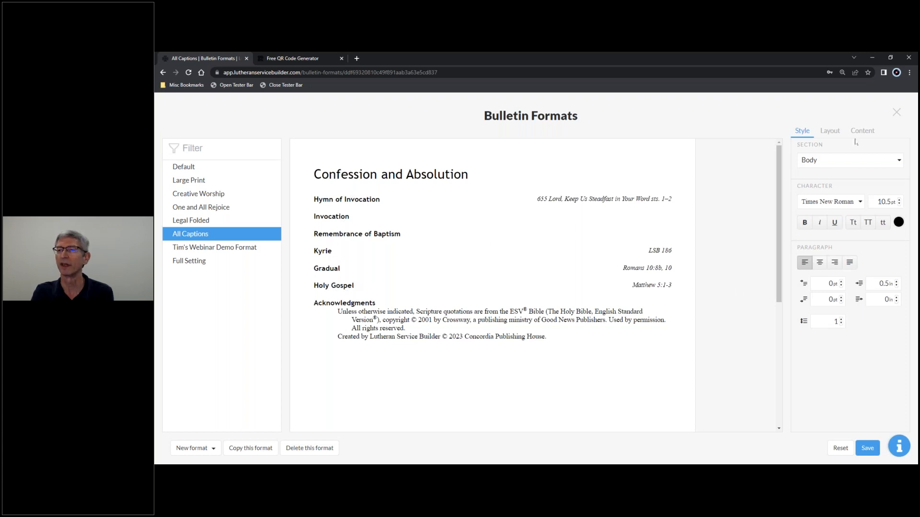
pyautogui.click(867, 132)
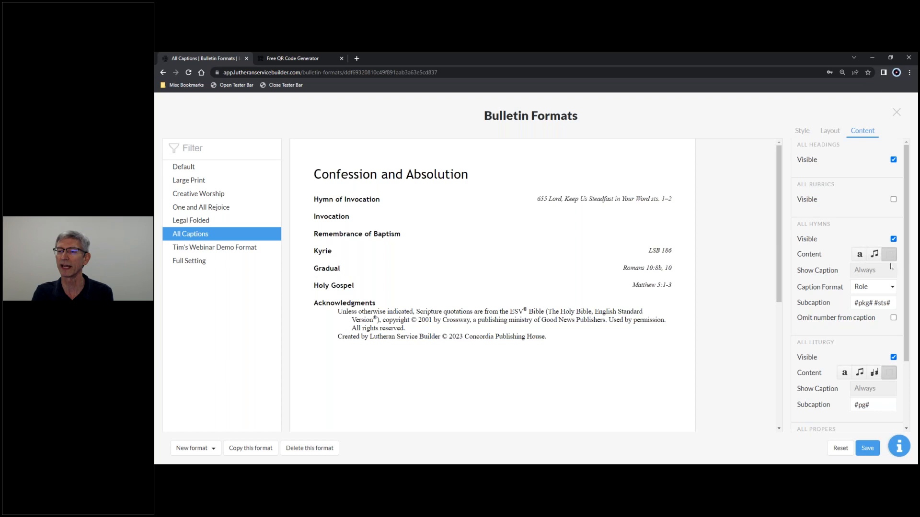
pyautogui.scroll(-2, 889, 264)
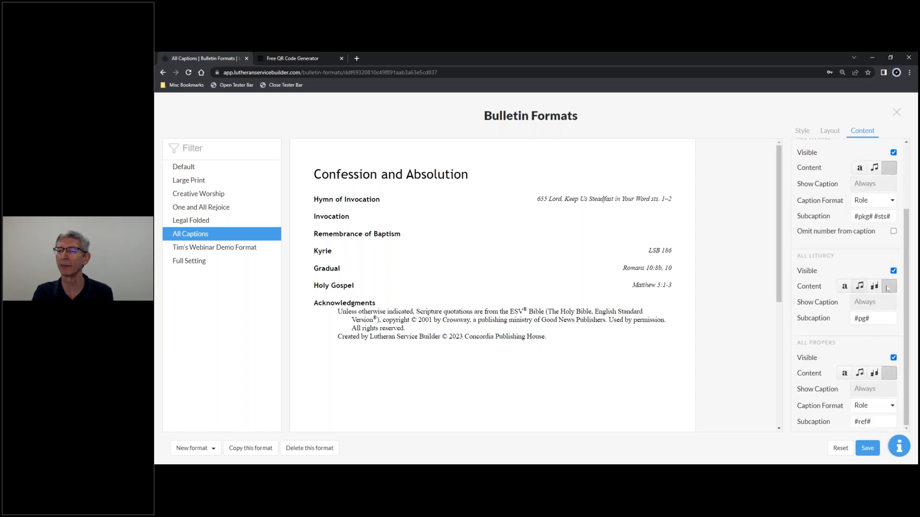
pyautogui.moveTo(829, 352)
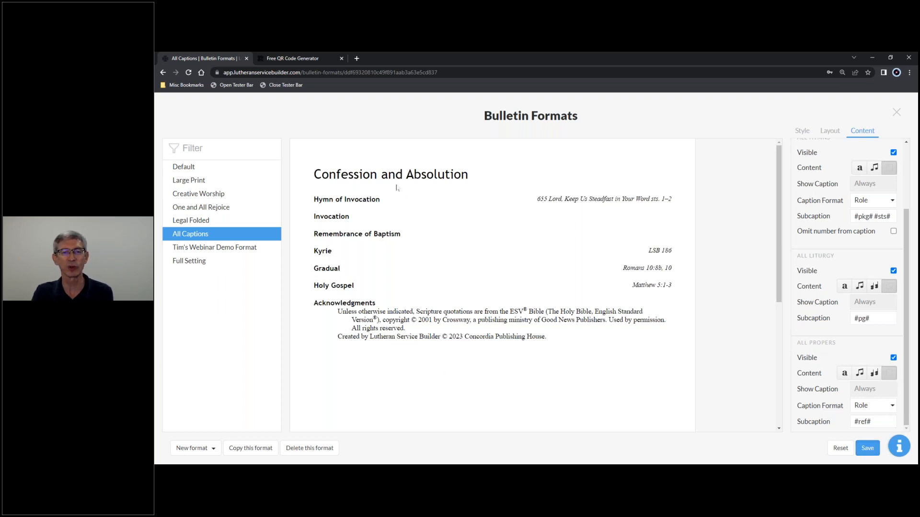
pyautogui.click(896, 112)
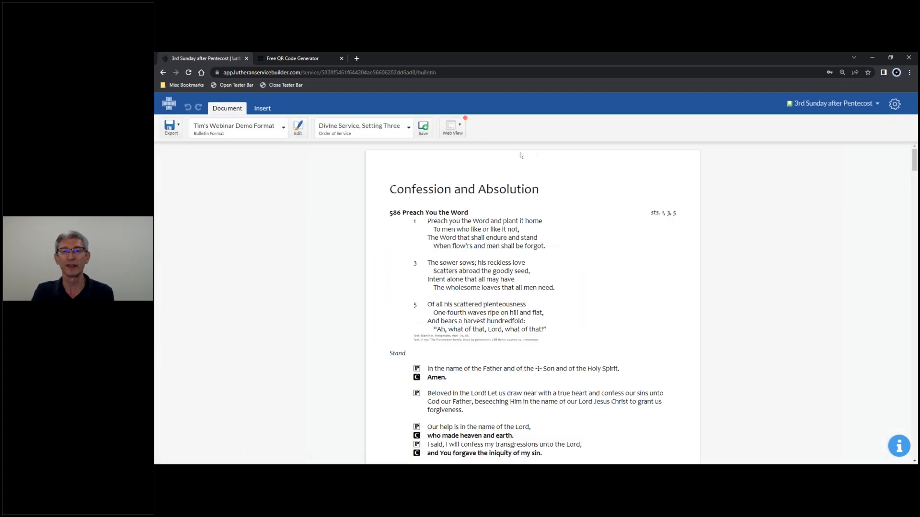
# - Apply the All Captions format to the 3rd Sunday after Pentecost bulletin and review the opening captions through the Gloria in Excelsis
pyautogui.click(281, 129)
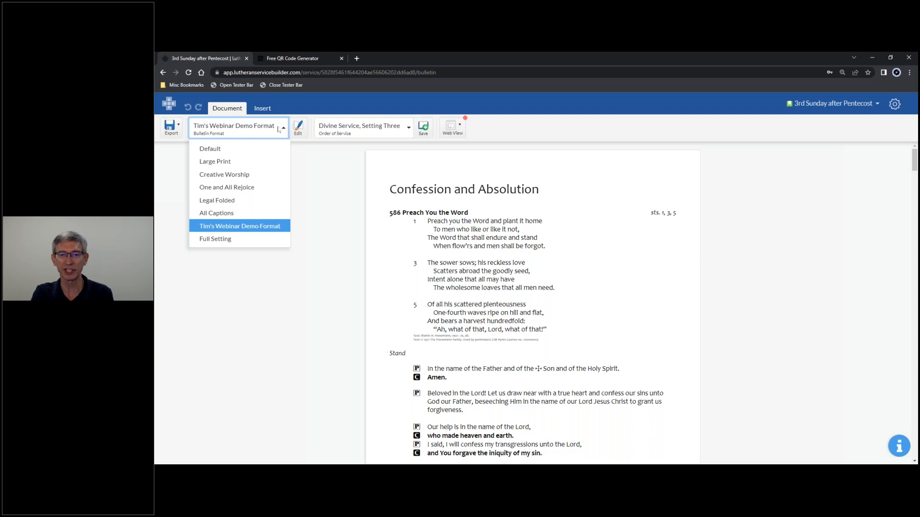
pyautogui.click(225, 216)
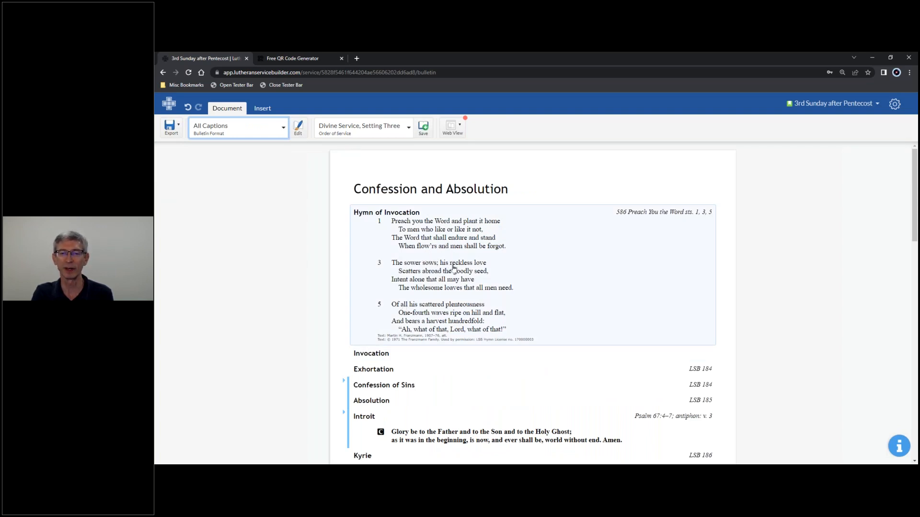
pyautogui.scroll(-3, 453, 267)
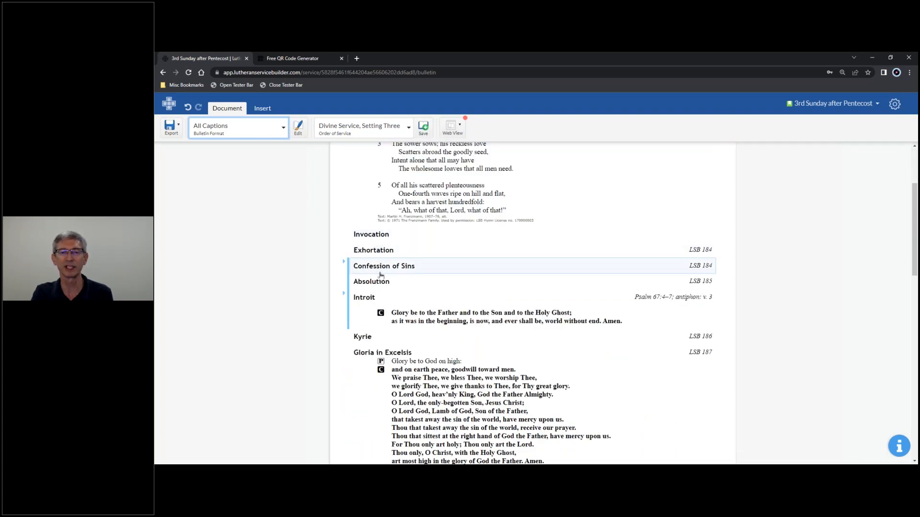
pyautogui.scroll(3, 381, 275)
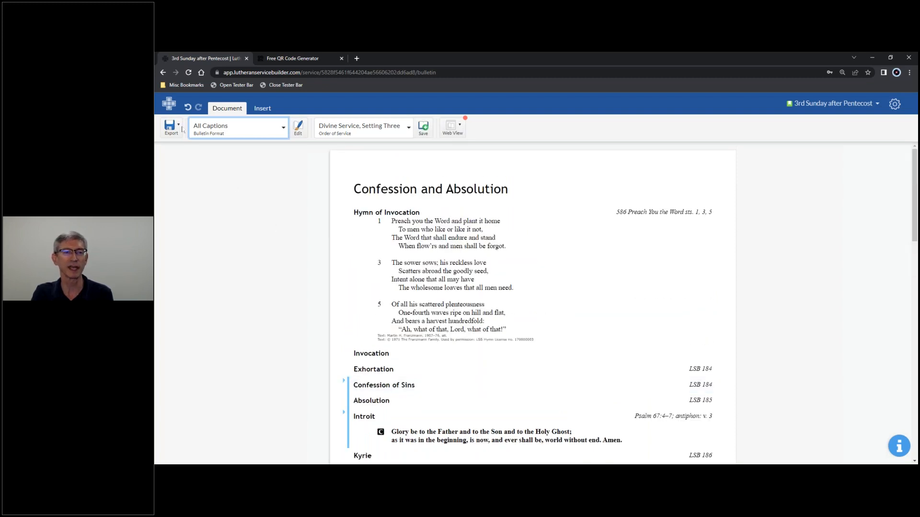
# - Plan a service for Pentecost 4 in June 2023 and set its order of service to Divine Service, Setting Three
pyautogui.click(168, 107)
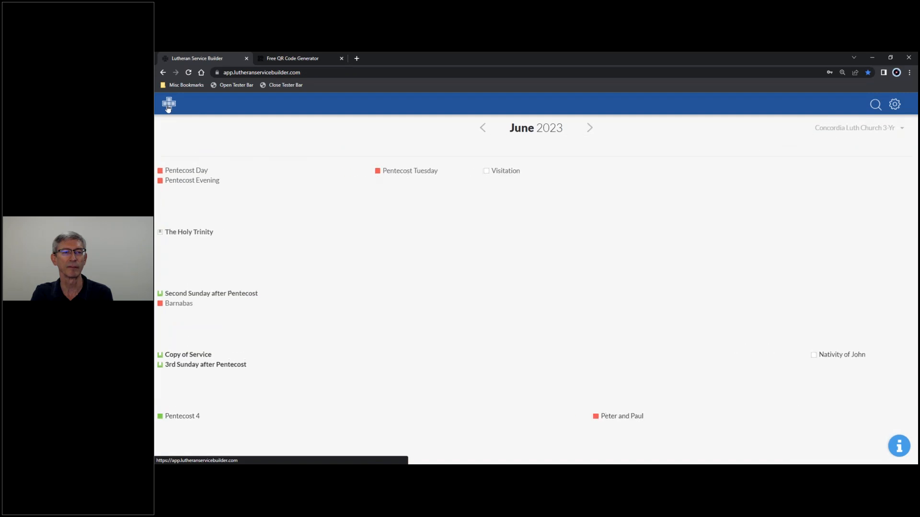
pyautogui.click(200, 417)
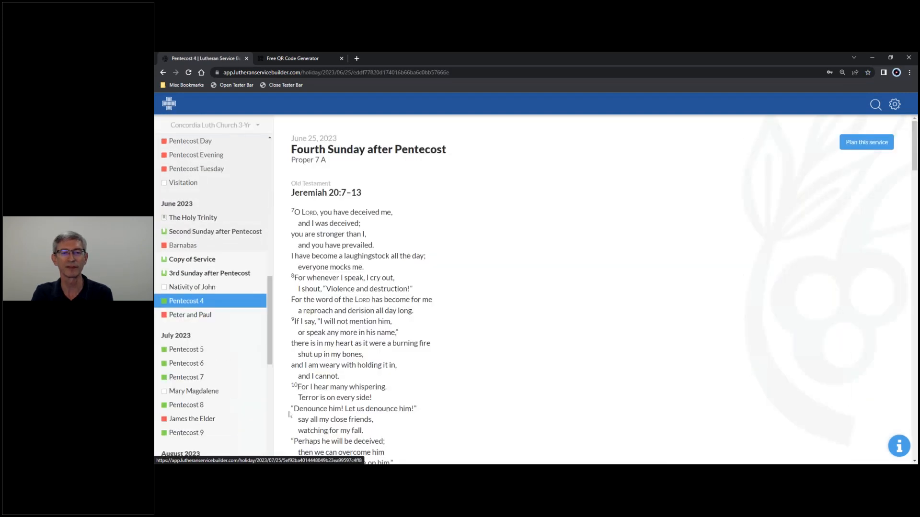
pyautogui.click(871, 145)
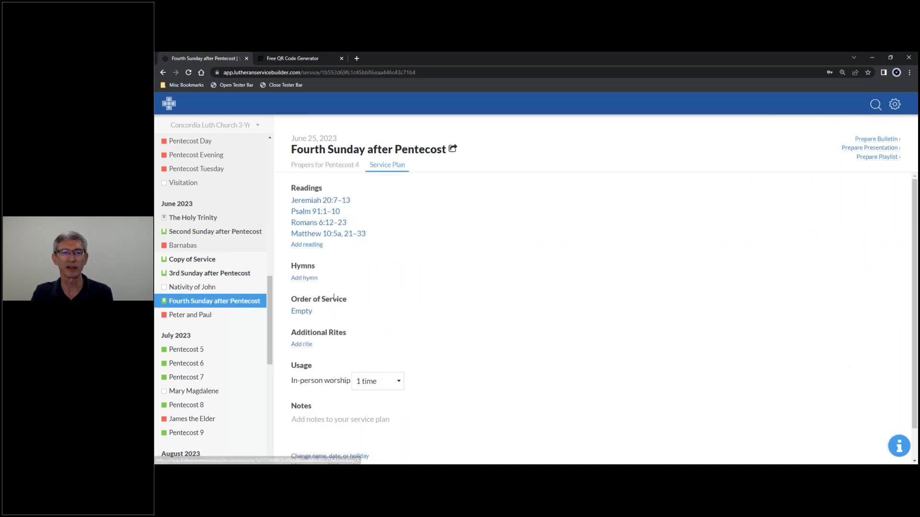
pyautogui.click(305, 316)
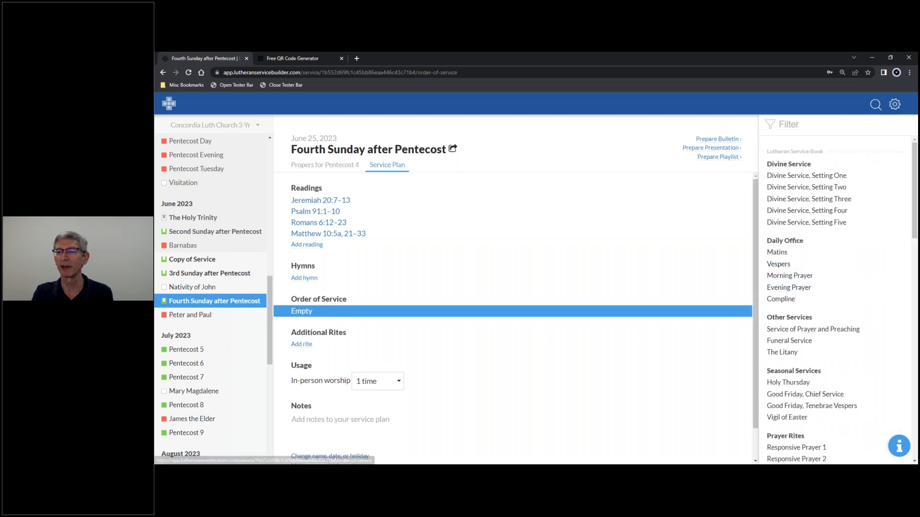
pyautogui.click(845, 200)
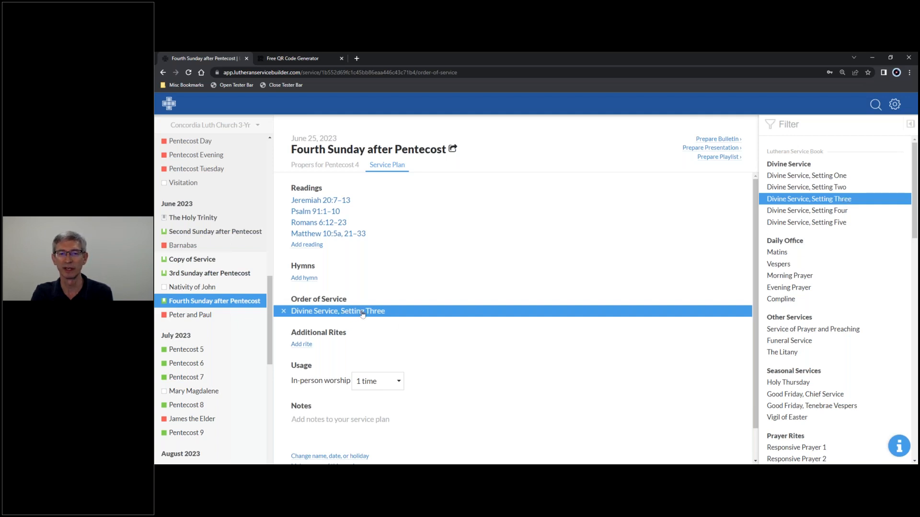
# - Prepare the Fourth Sunday after Pentecost bulletin with the All Captions format and review its outline through the Service of the Sacrament
pyautogui.click(719, 140)
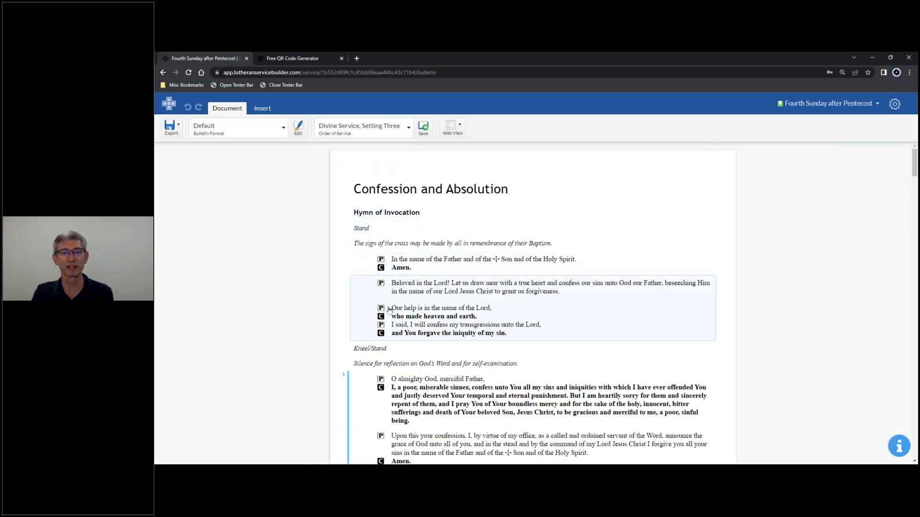
pyautogui.click(258, 136)
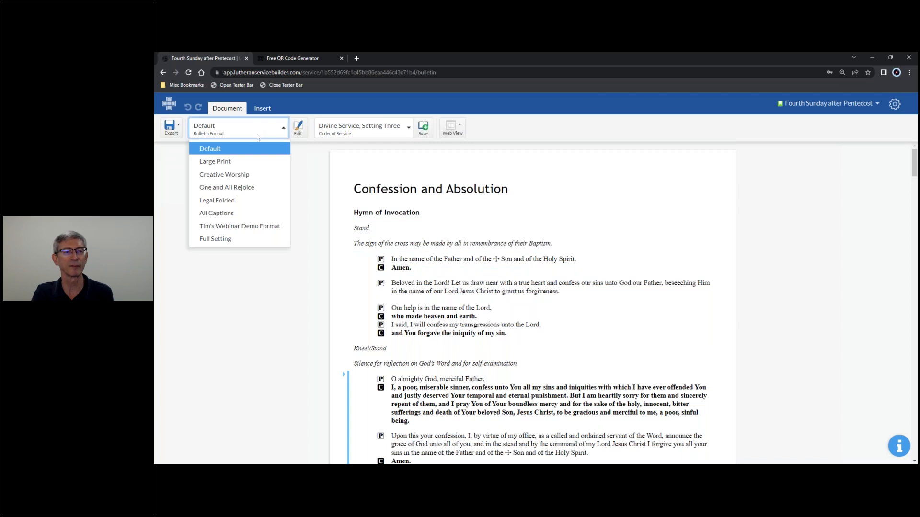
pyautogui.click(228, 214)
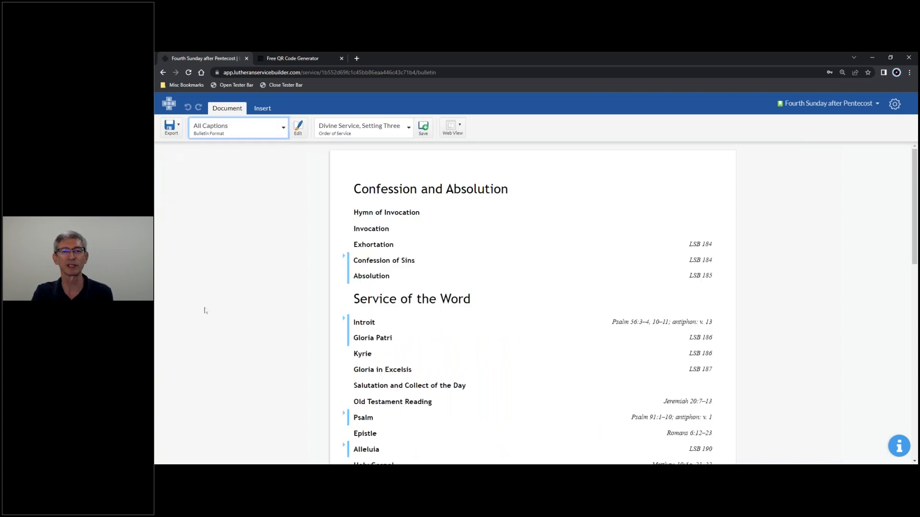
pyautogui.scroll(-2, 438, 268)
pyautogui.scroll(-6, 441, 274)
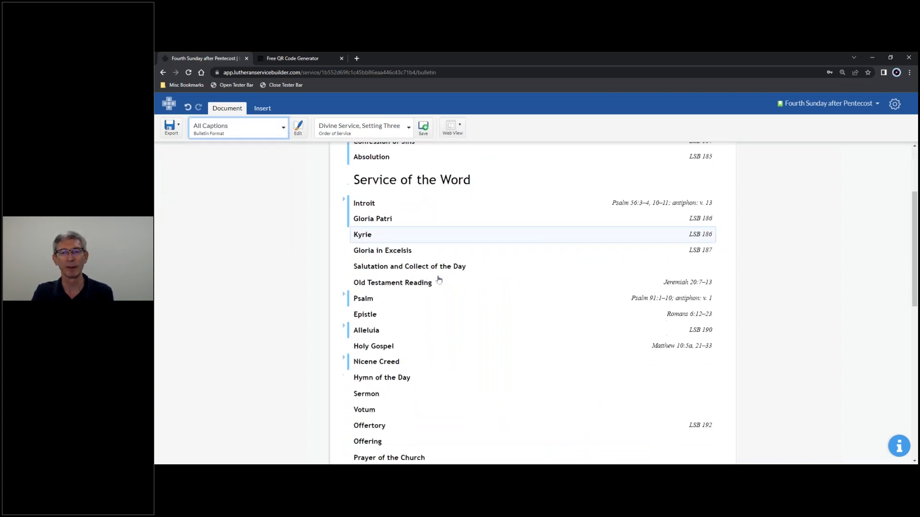
pyautogui.scroll(-4, 438, 290)
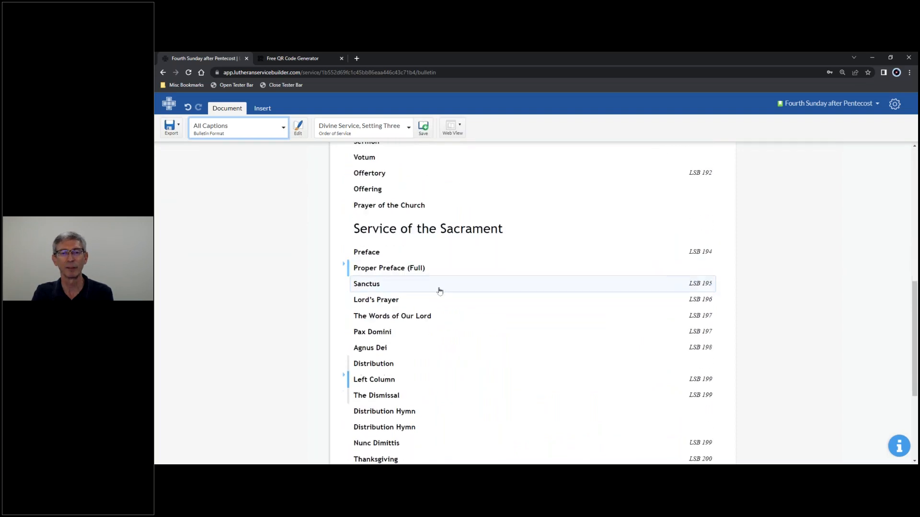
pyautogui.scroll(4, 440, 294)
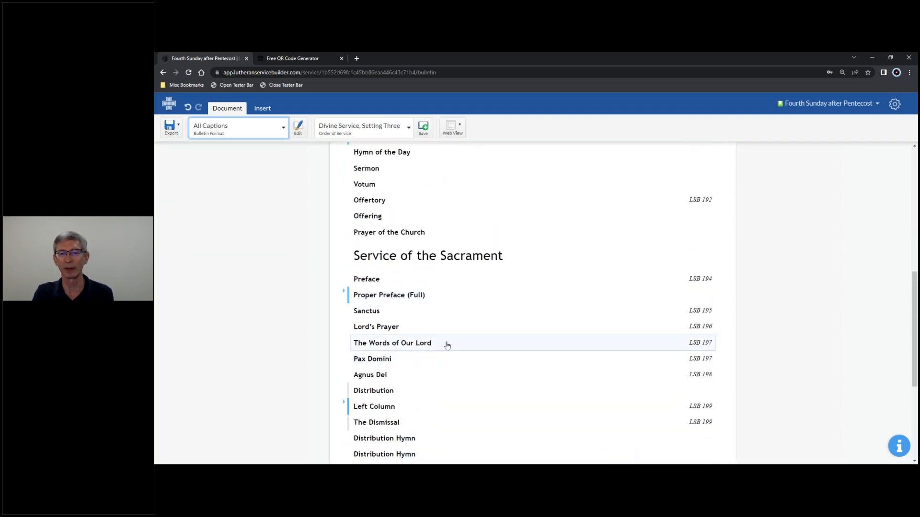
pyautogui.scroll(7, 446, 345)
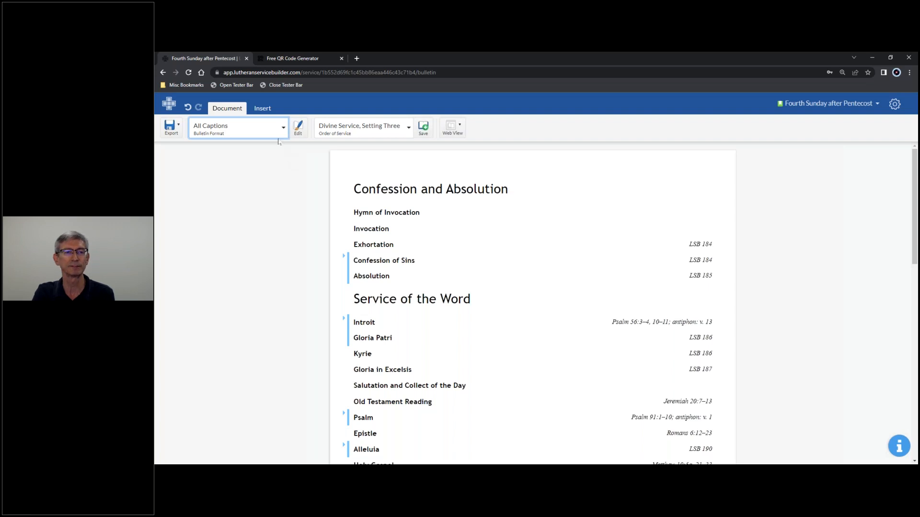
# - Return to the Fourth Sunday after Pentecost service plan and select the 3rd Sunday after Pentecost service
pyautogui.click(838, 105)
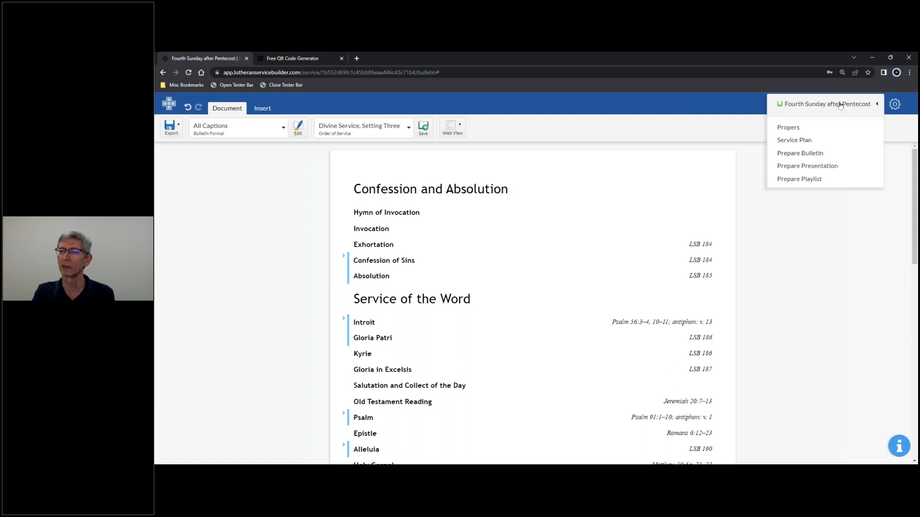
pyautogui.click(809, 144)
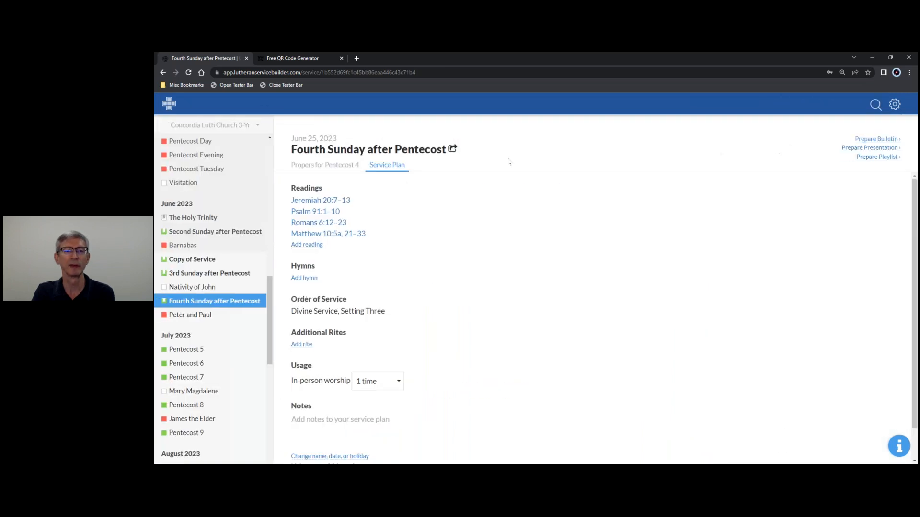
pyautogui.click(194, 278)
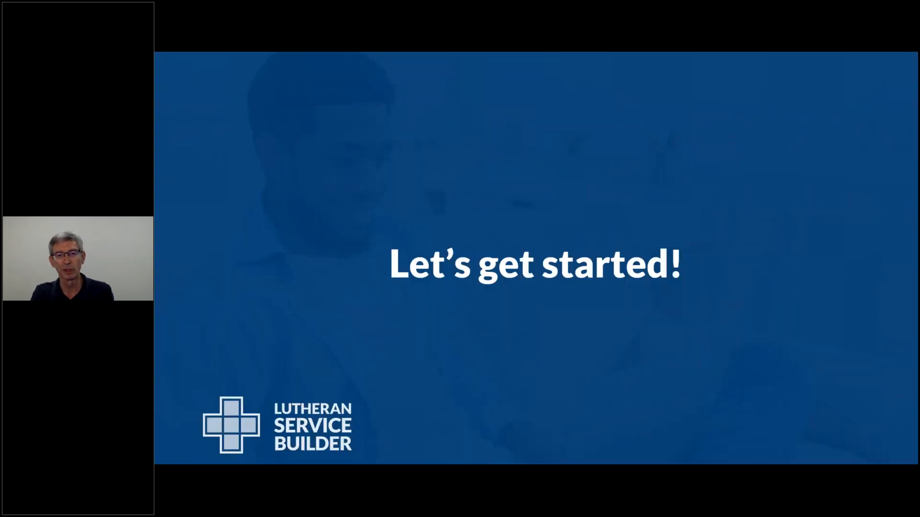
pyautogui.press('Right')
pyautogui.press('Right')
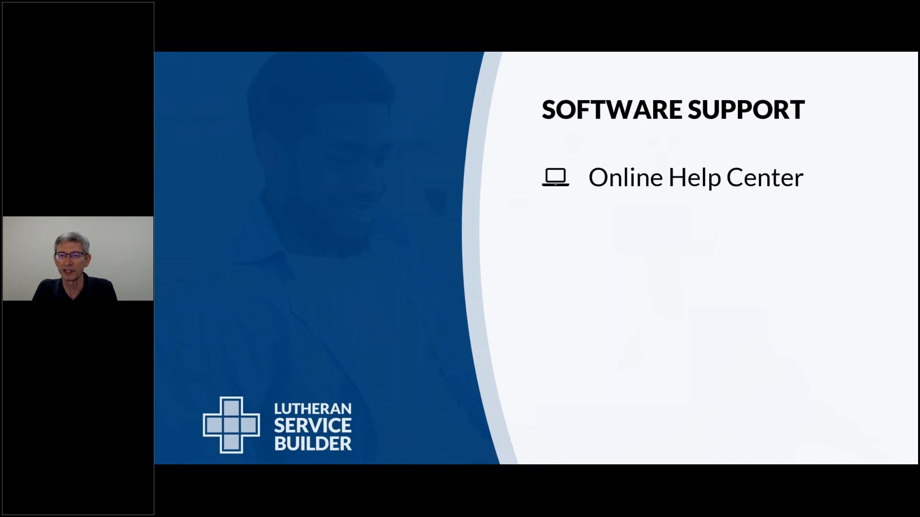
pyautogui.press('Right')
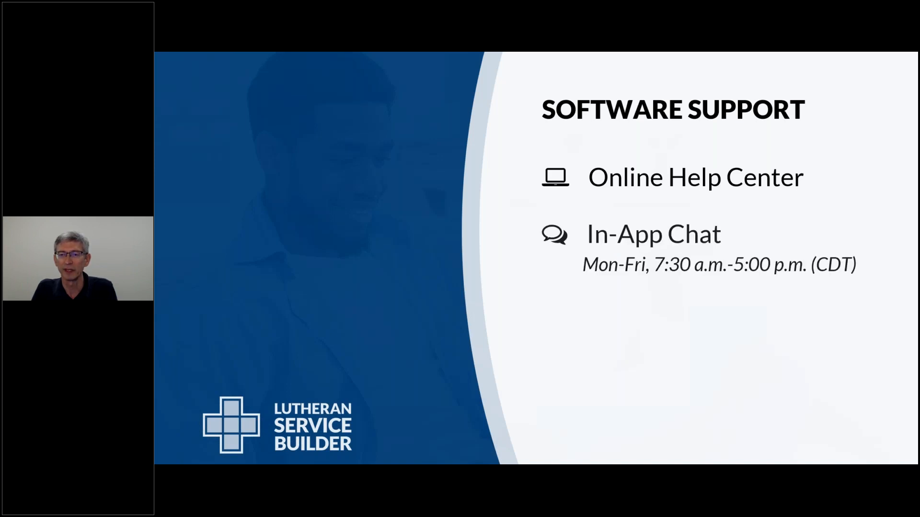